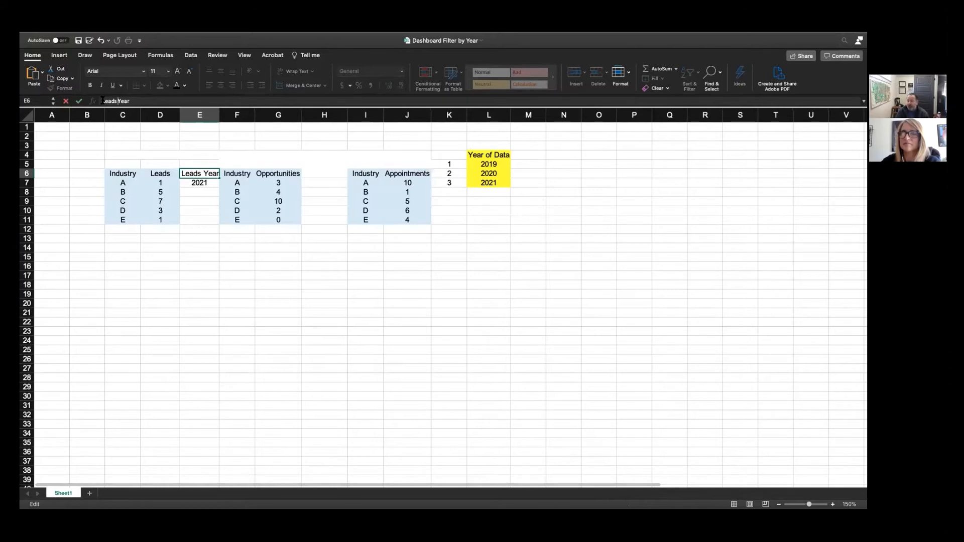
- Enter the header "Opp Year" in H6, next to the Opportunities column
left_click(318, 173)
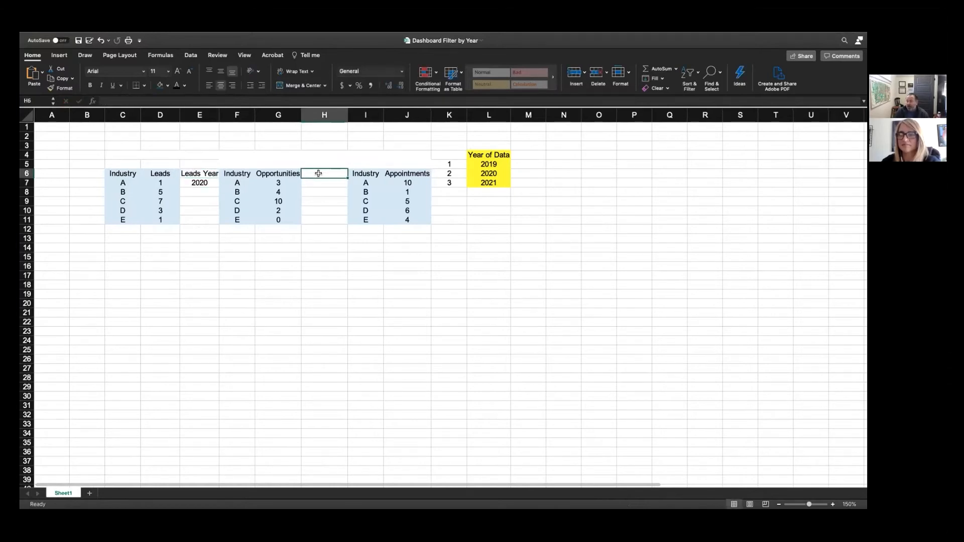
type("Opp")
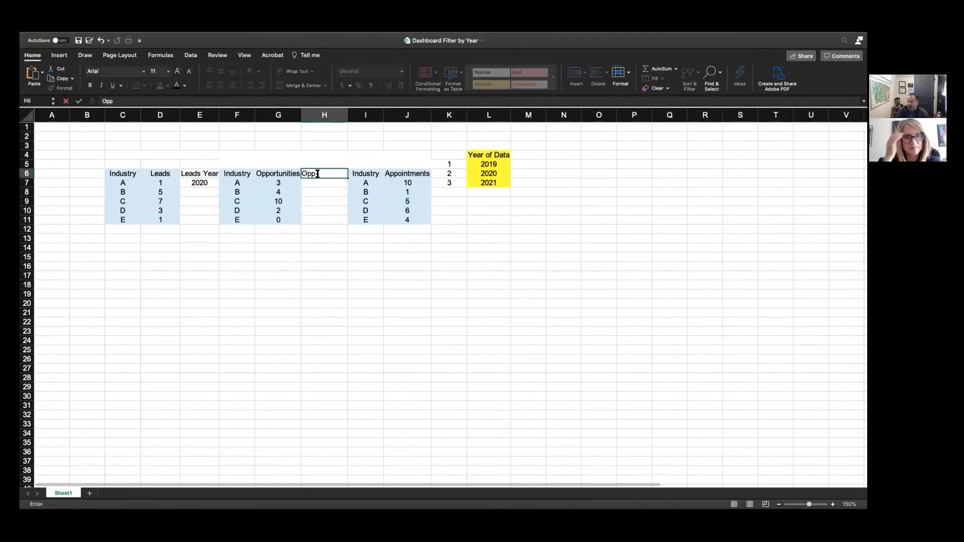
key("Return")
- Insert a blank column after Appointments and enter the header "App year" in K6
left_click(448, 115)
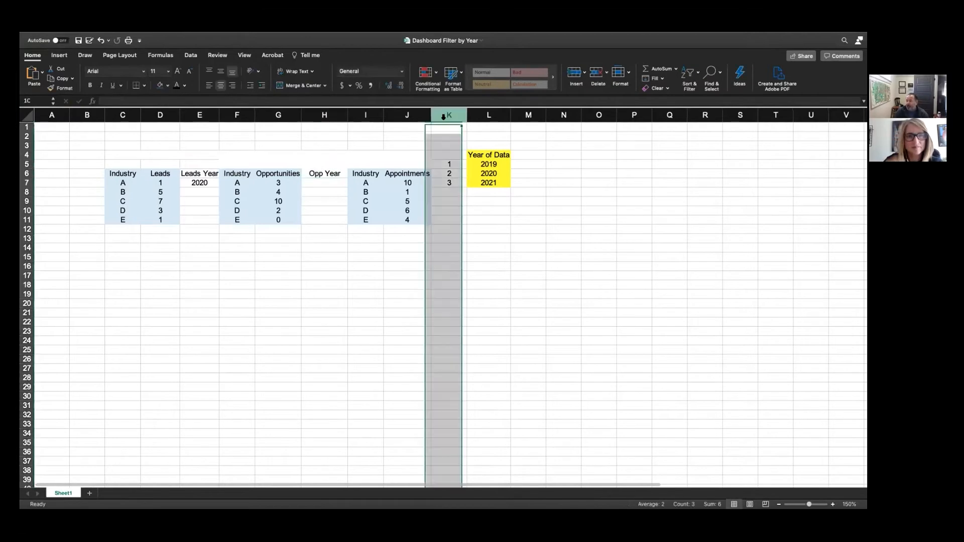
right_click(447, 116)
left_click(464, 161)
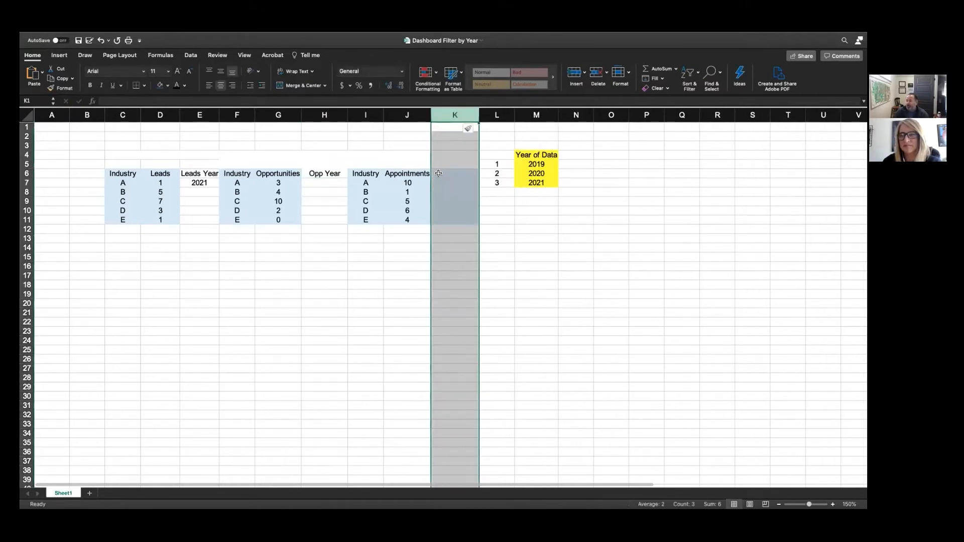
left_click(450, 176)
type("App")
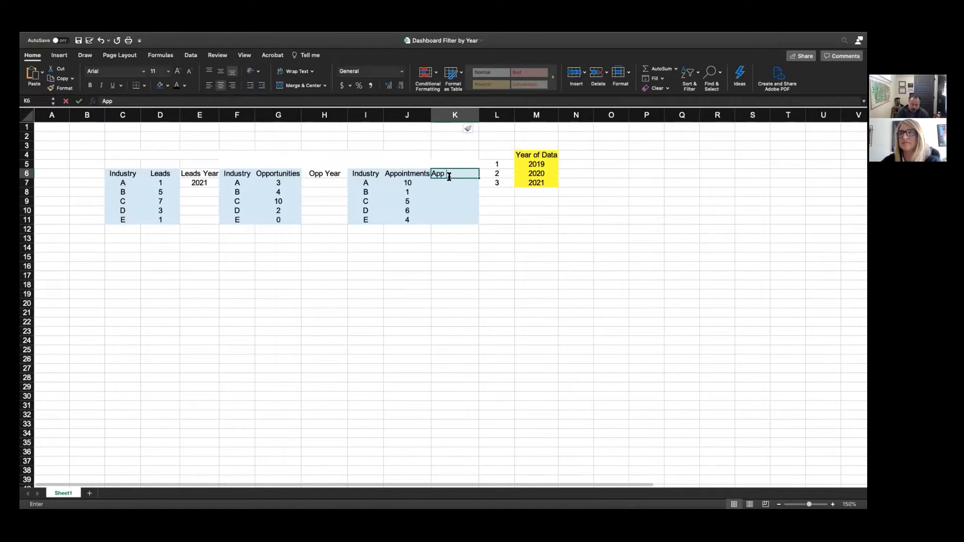
key("Return")
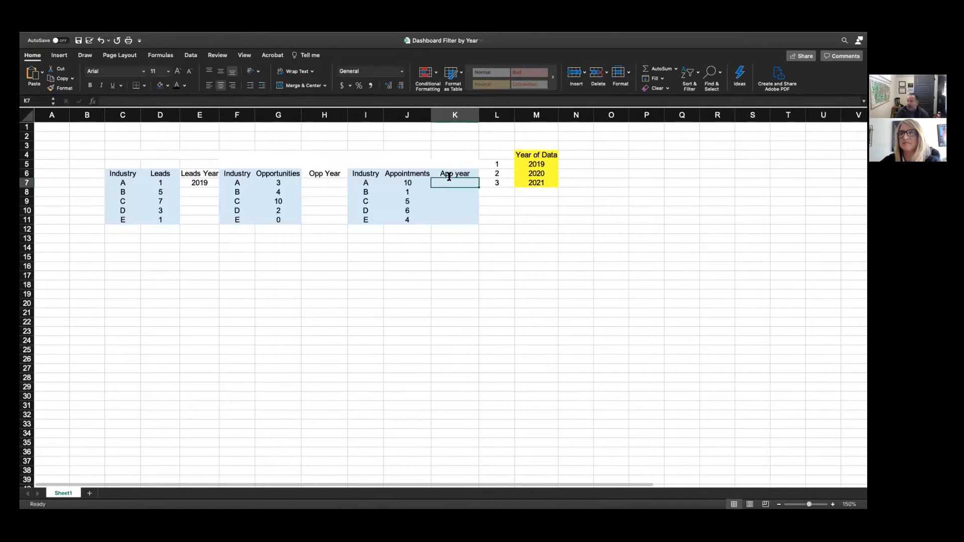
- Make the lookup range in E7 absolute so the formula reads =VLOOKUP(RANDBETWEEN(1,3),$L$5:$M$7,2,FALSE)
left_click(204, 183)
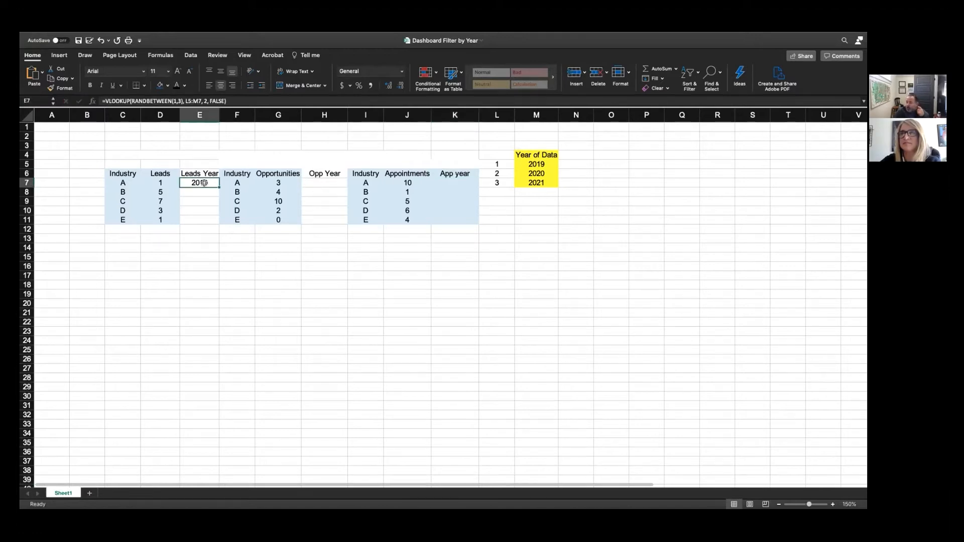
left_click(182, 100)
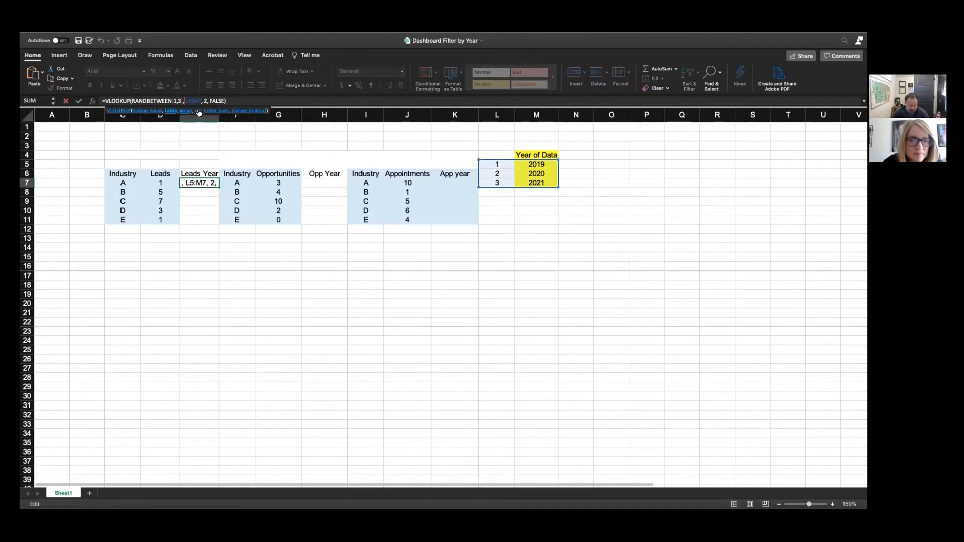
type("$")
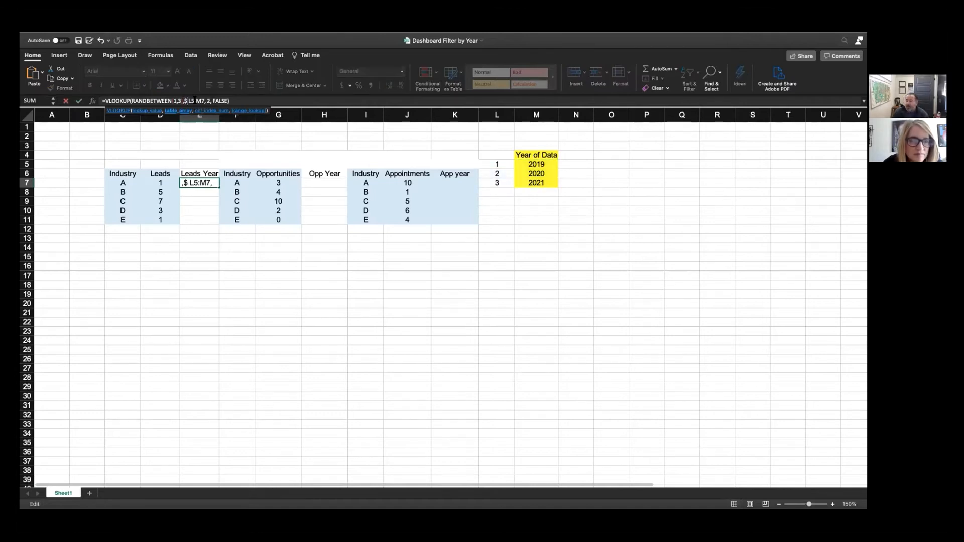
key("Right")
type("$L")
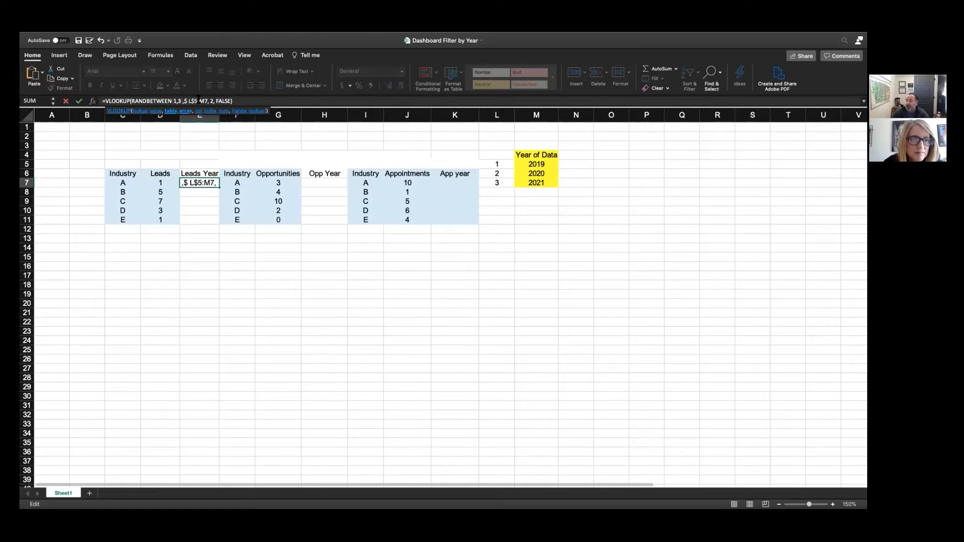
type("$")
key("Right")
type("$")
key("Return")
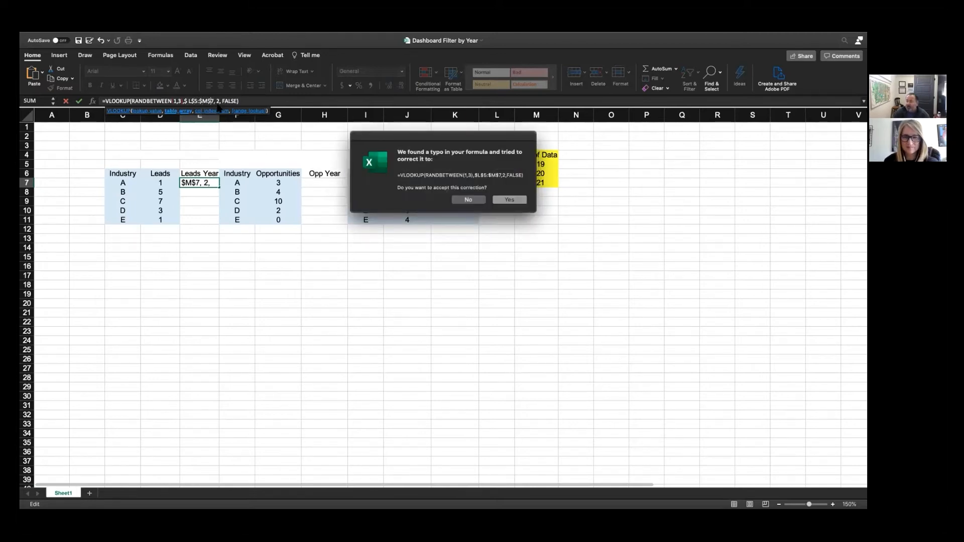
left_click(504, 199)
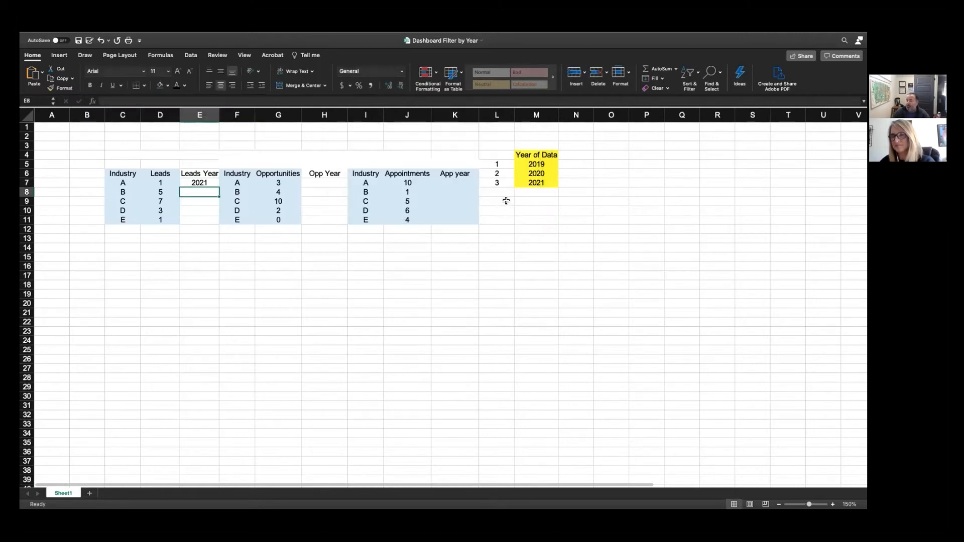
- Copy the year formula from E7 into E8:E11 and into the Opp Year cells H7:H11
left_click(210, 184)
key("super+c")
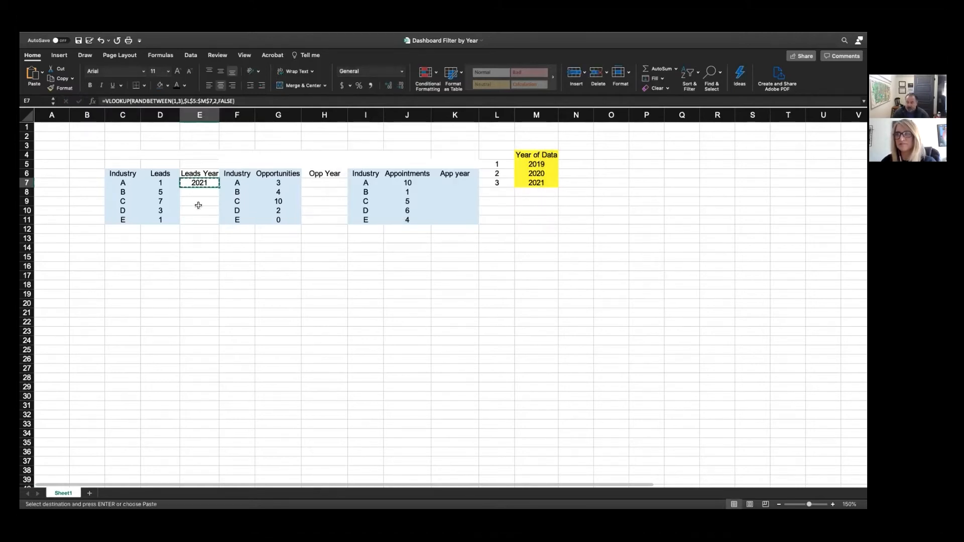
left_click_drag(199, 193, 200, 216)
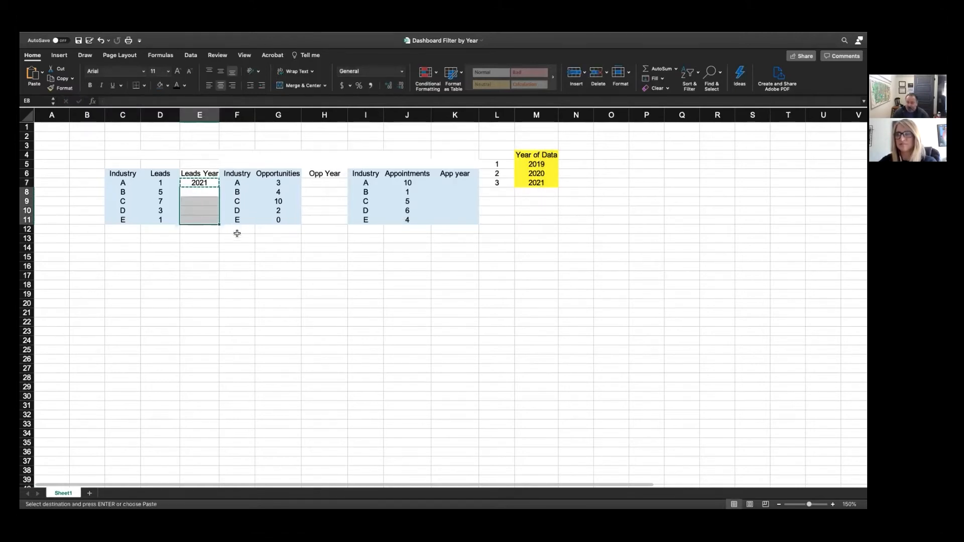
key("super+v")
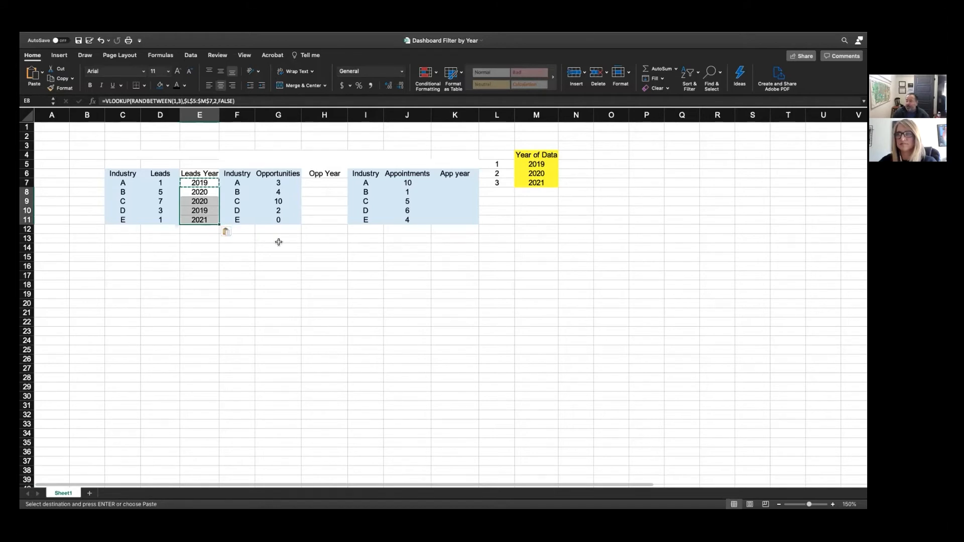
left_click_drag(323, 183, 322, 221)
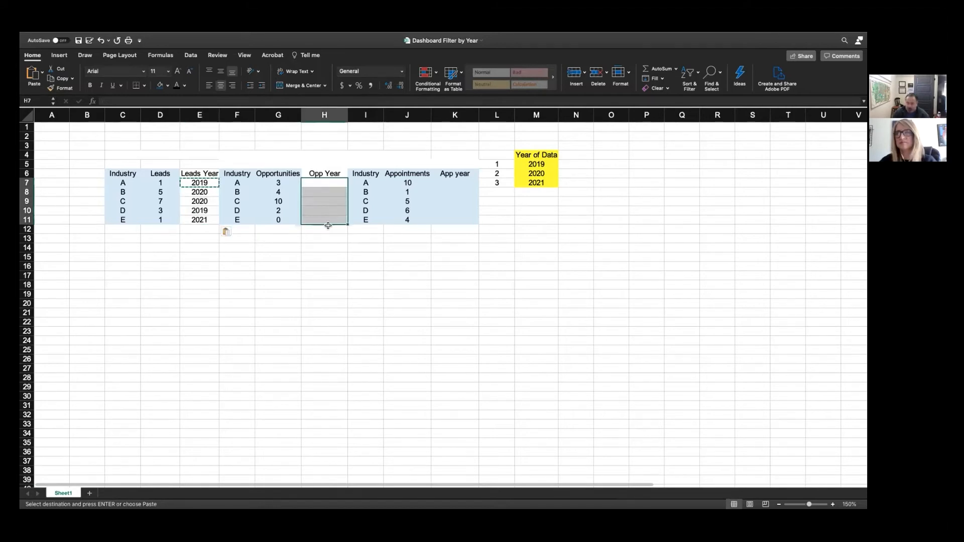
key("super+v")
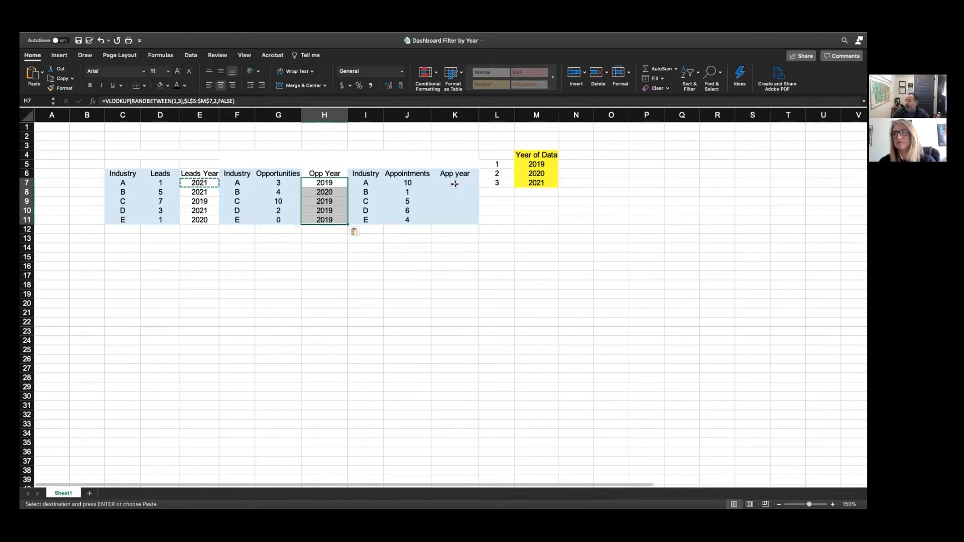
- Paste the year formula into K7 and copy it down through K8:K11 under App year
left_click(455, 183)
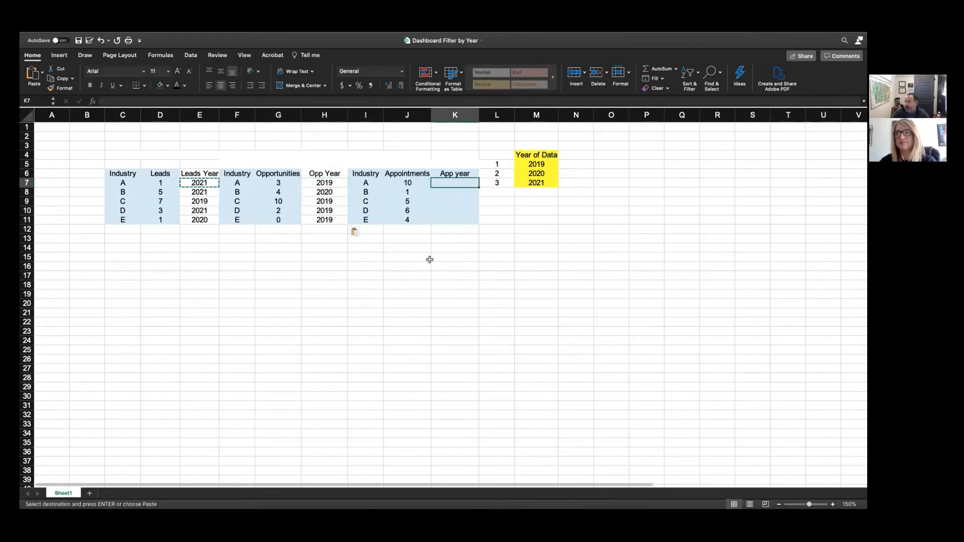
key("super+v")
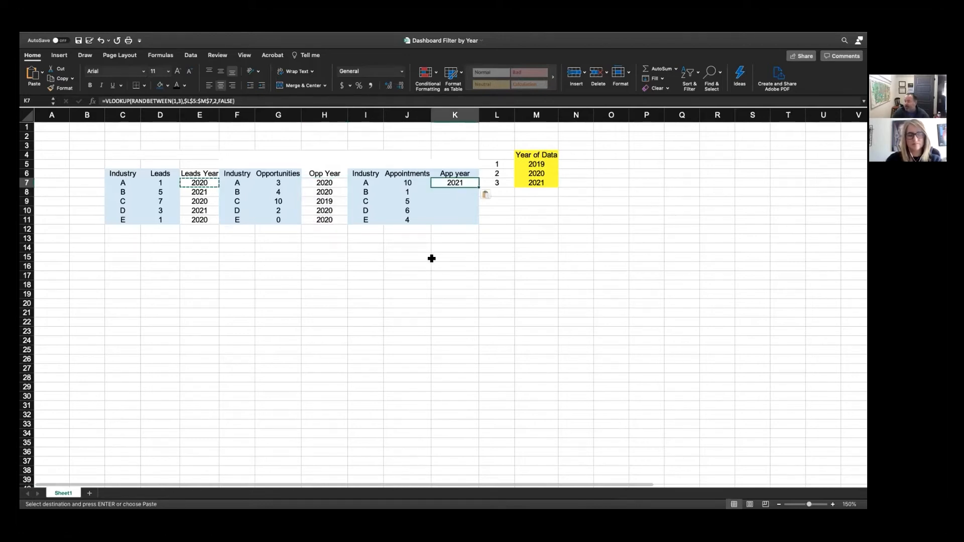
left_click(439, 253)
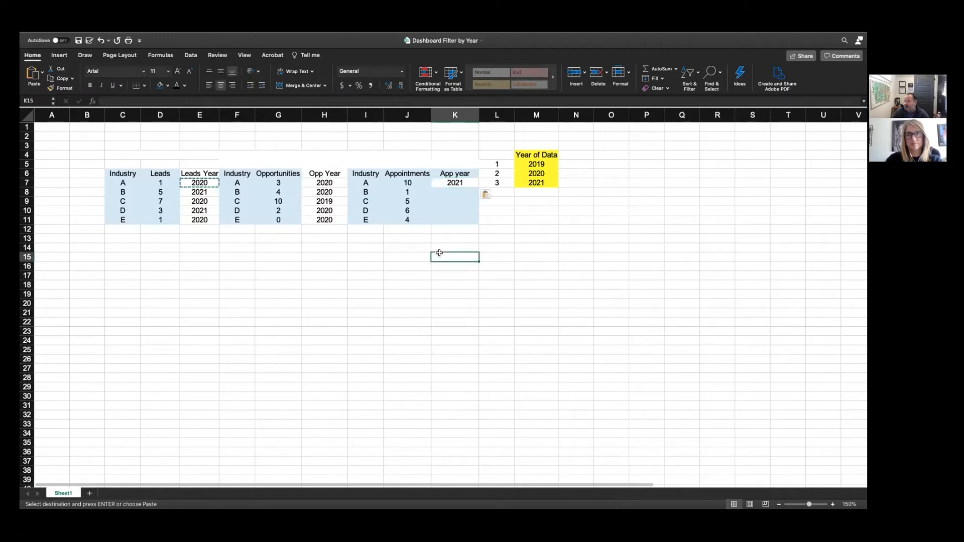
left_click(448, 187)
key("super+c")
left_click_drag(459, 193, 462, 220)
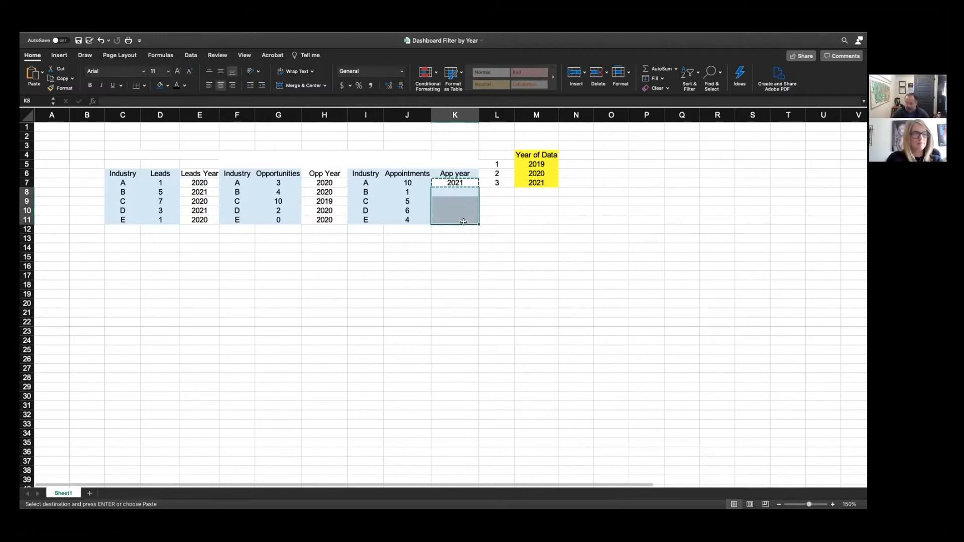
key("super+v")
left_click(449, 252)
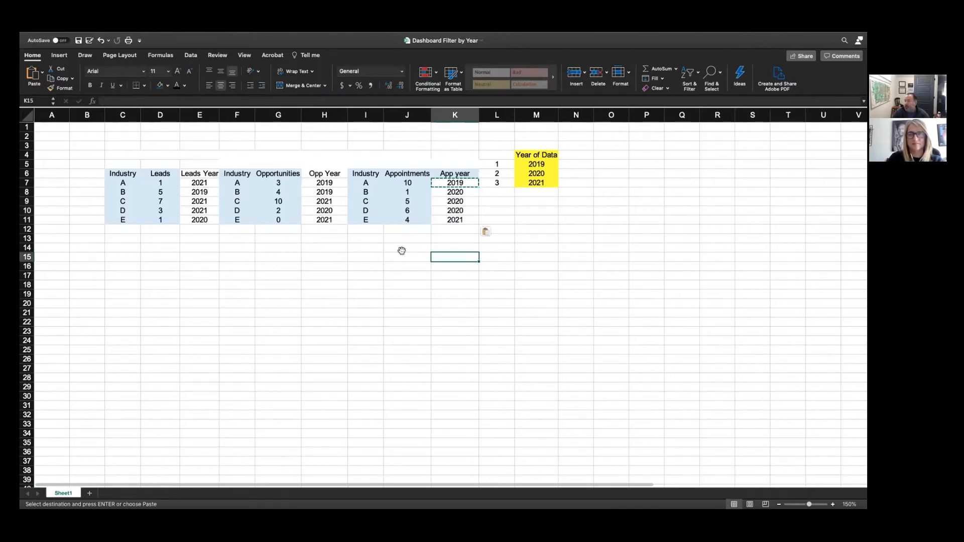
- Fill the whole leads table, C6:E11, with the light blue theme color
left_click_drag(125, 173, 187, 217)
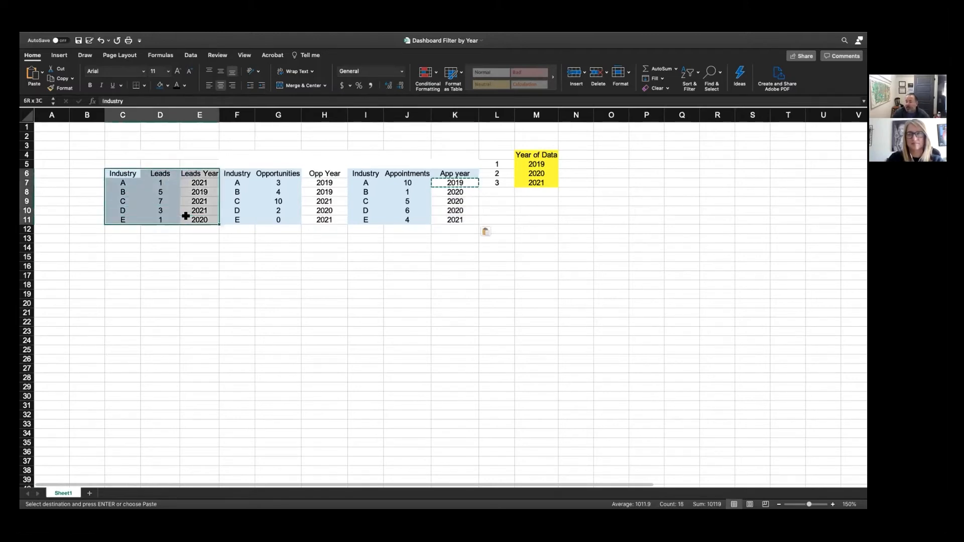
left_click(161, 89)
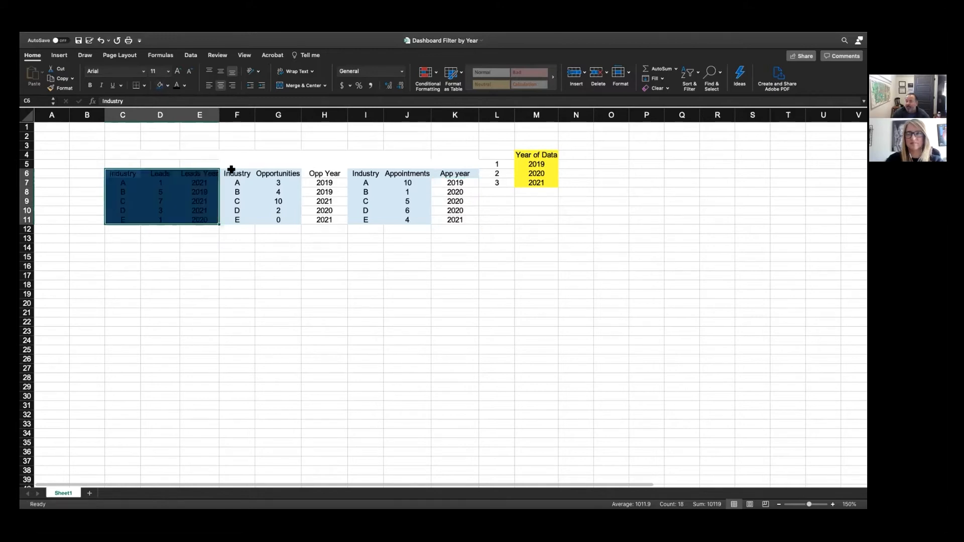
left_click(185, 87)
left_click(162, 88)
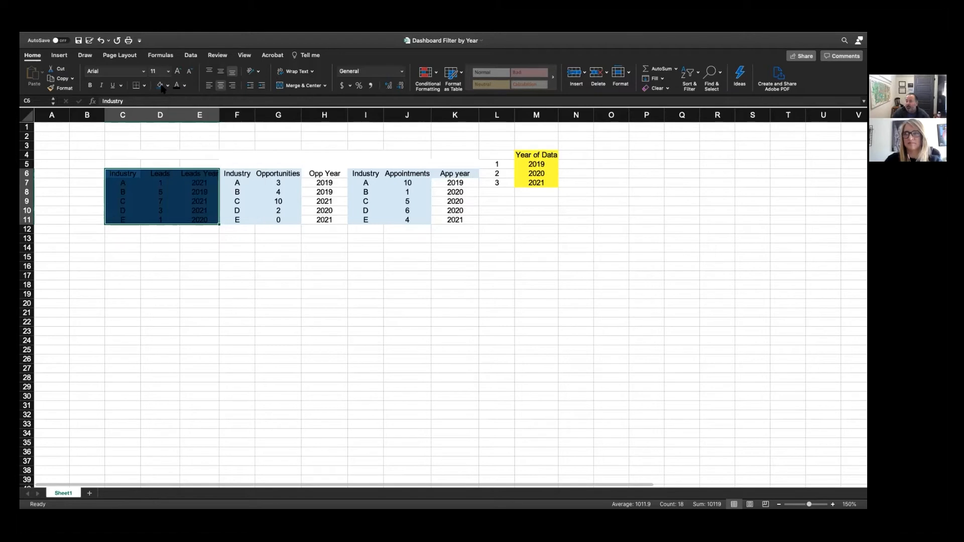
left_click(168, 87)
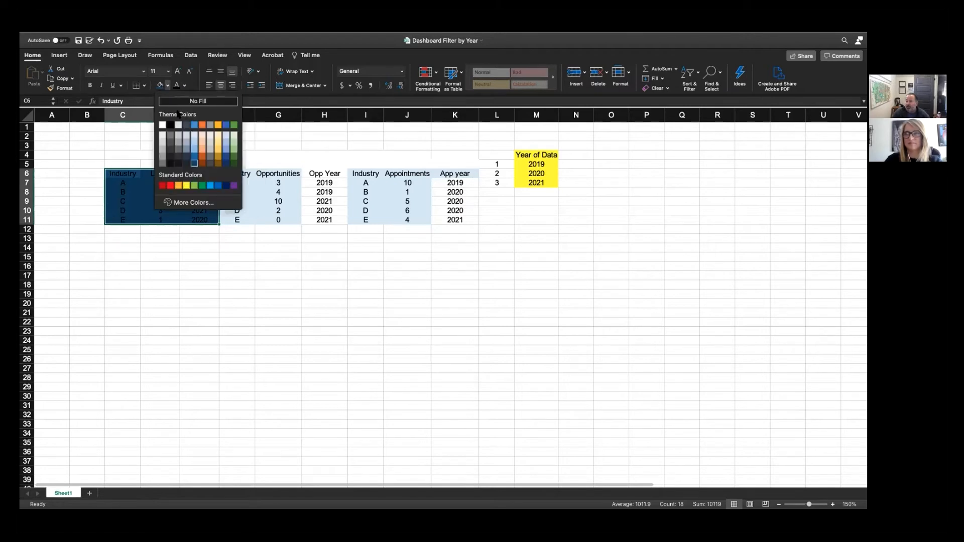
left_click(190, 134)
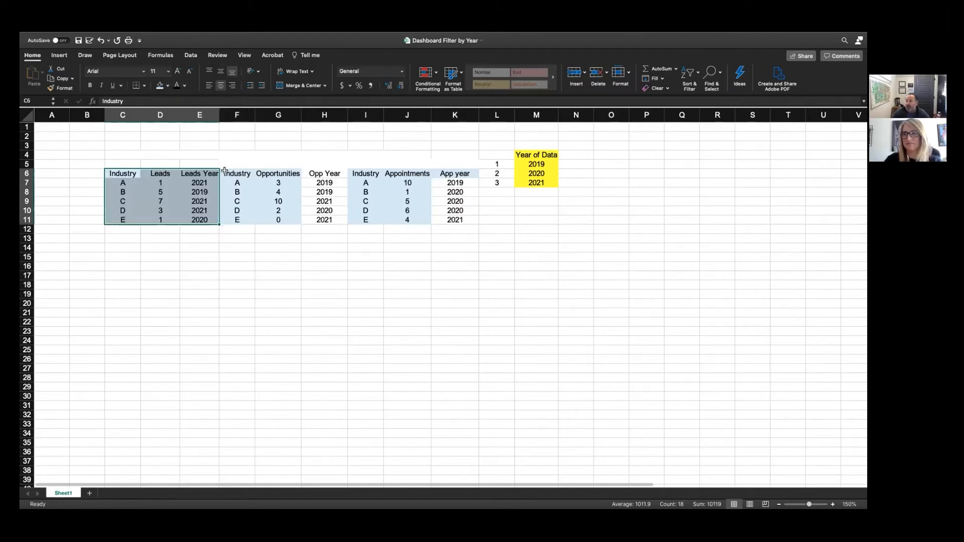
- Fill the opportunities table, F6:H11, with the light green theme color
left_click_drag(229, 174, 310, 220)
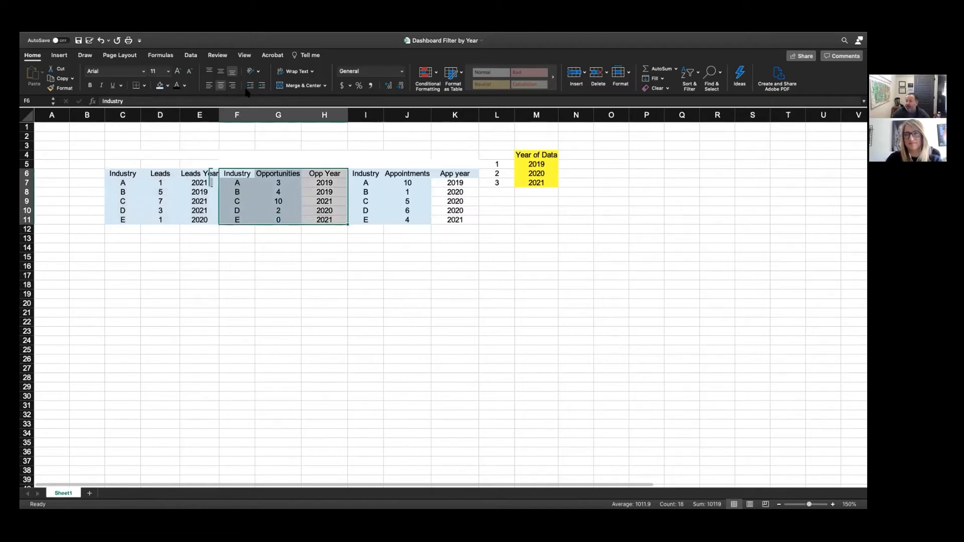
left_click(167, 87)
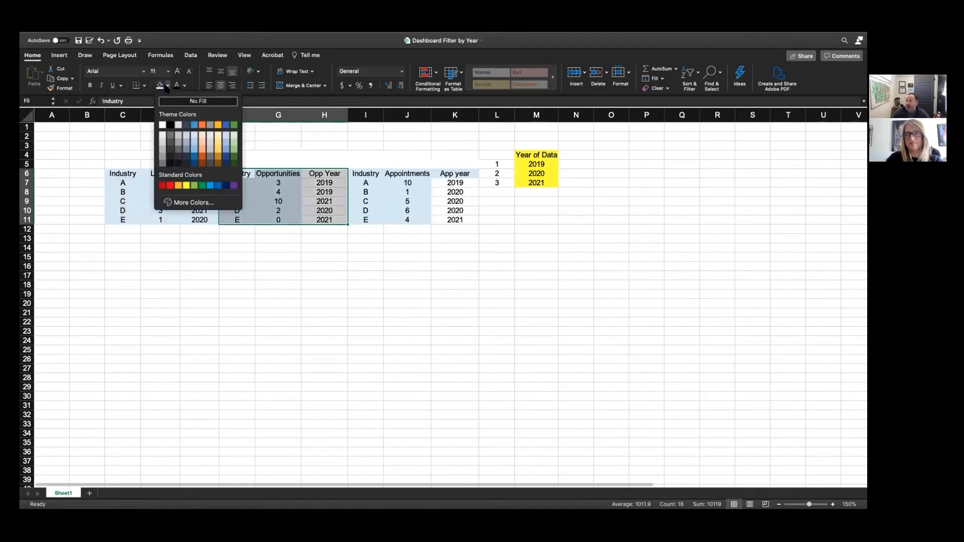
left_click(233, 135)
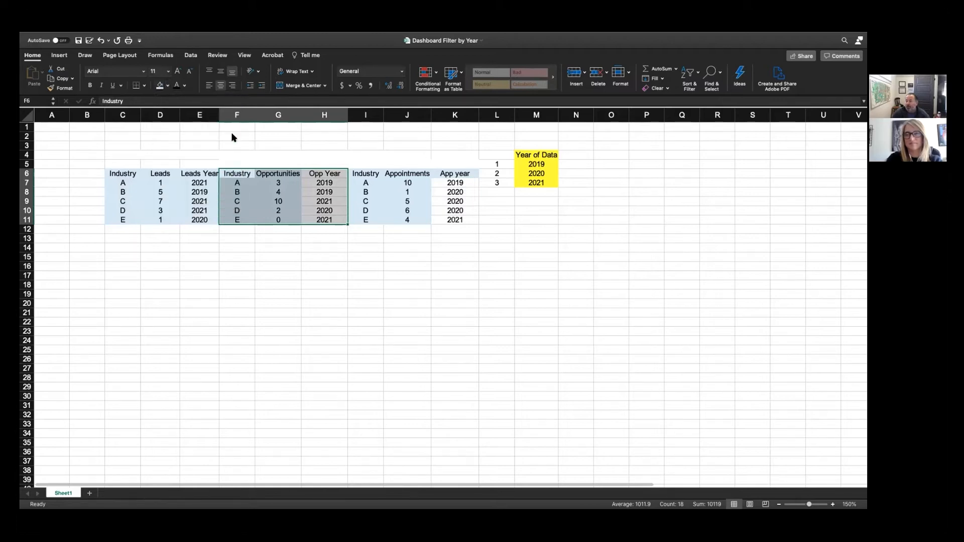
- Fill the appointments table, I6:K11, with the light orange theme color
left_click_drag(367, 176, 454, 220)
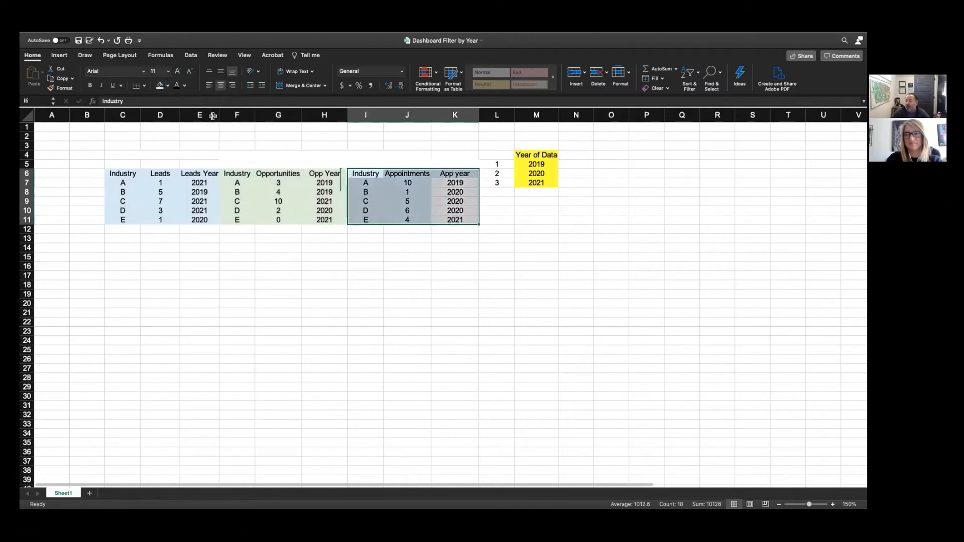
left_click(168, 86)
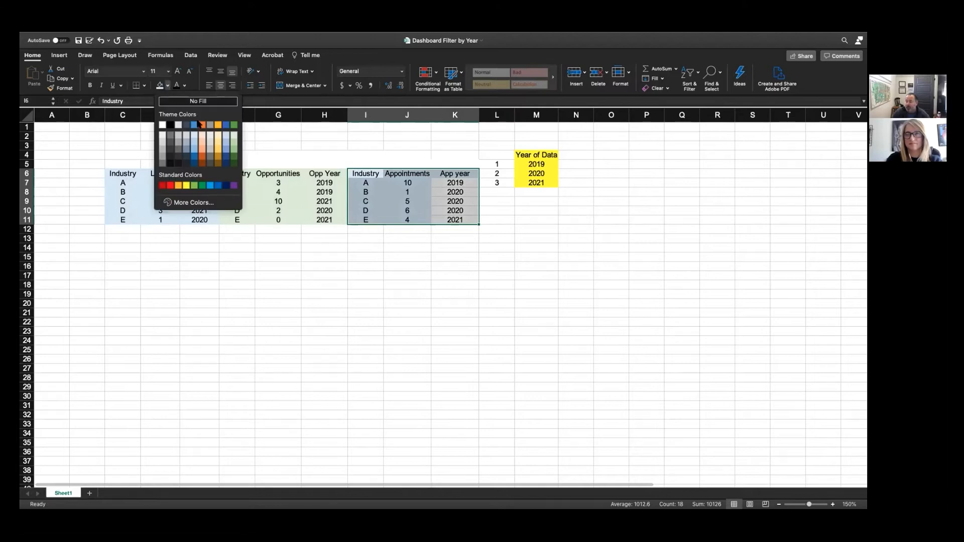
left_click(204, 137)
left_click_drag(299, 269, 306, 271)
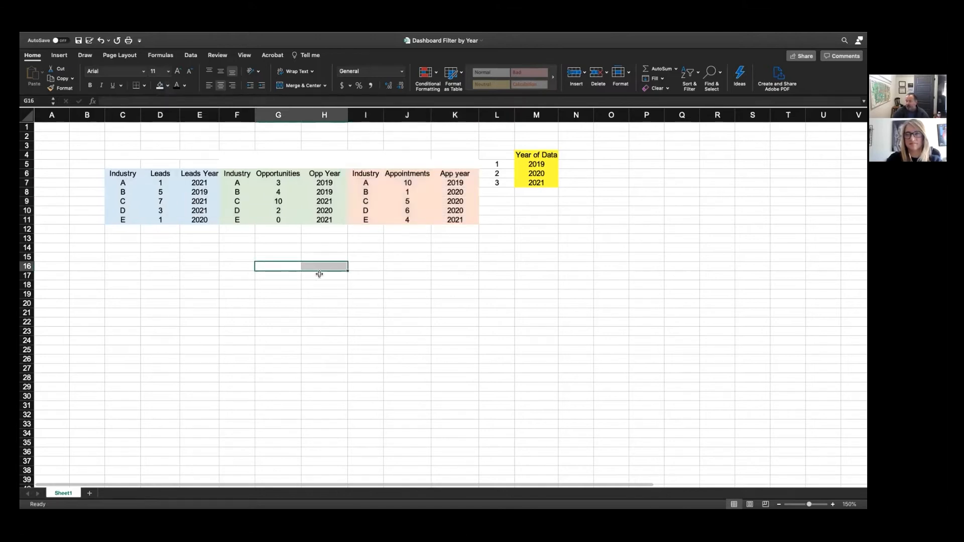
left_click_drag(203, 176, 217, 212)
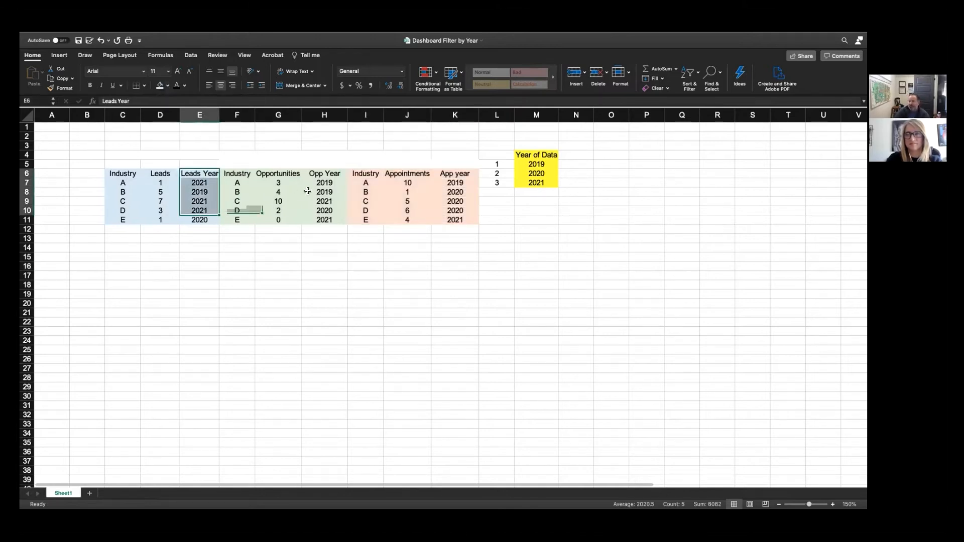
left_click_drag(324, 173, 321, 229)
left_click(457, 239)
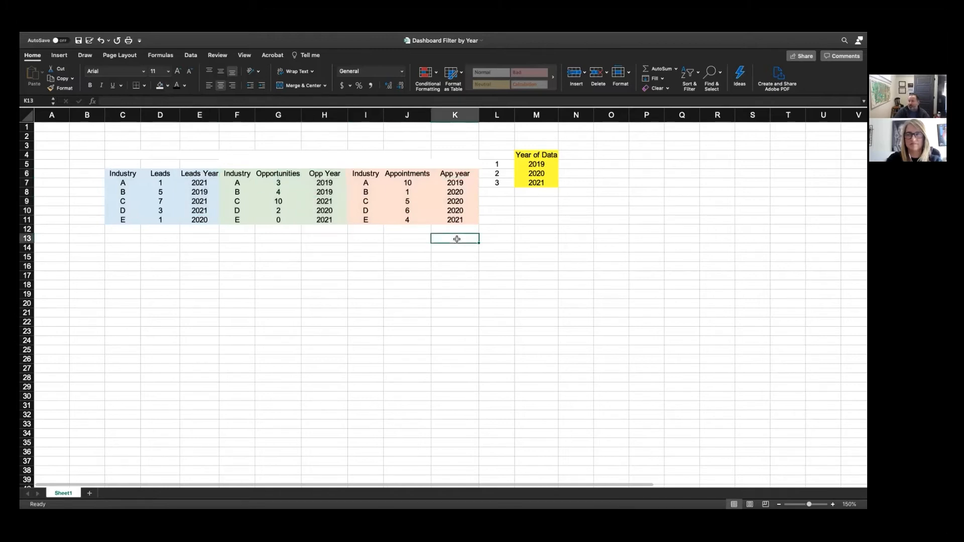
- Copy the three colored tables with their headers, C6:K11, and open a new Tableau Desktop window
left_click_drag(126, 175, 449, 221)
key("super+c")
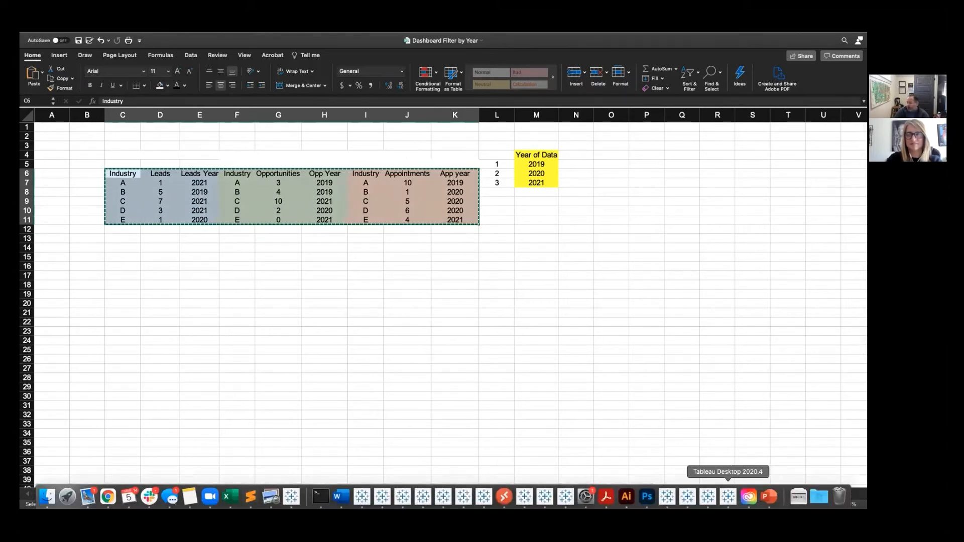
left_click(68, 497)
type("tab")
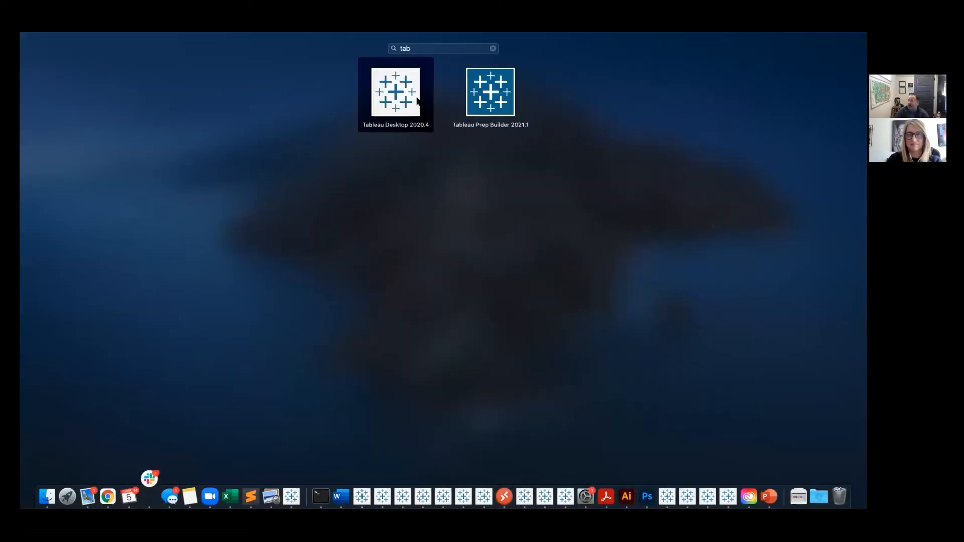
key("Return")
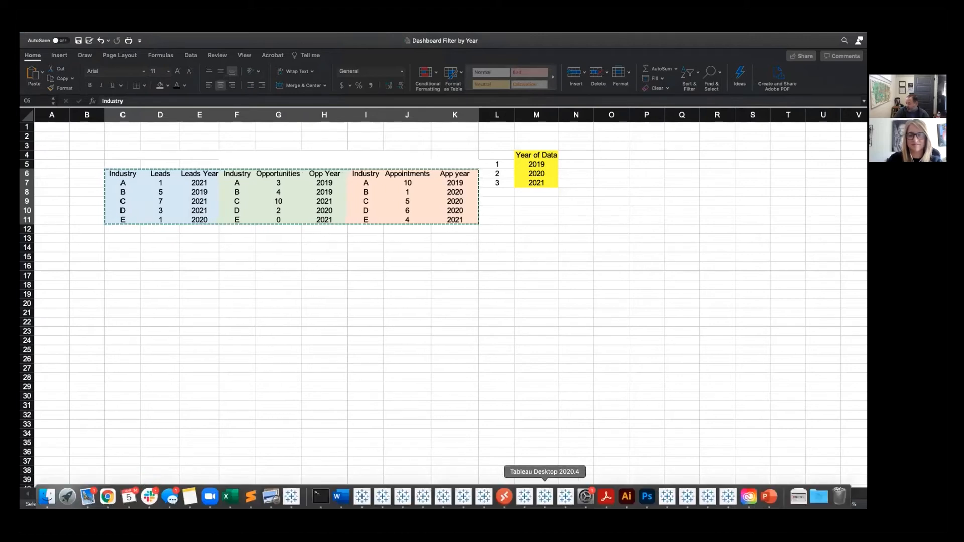
right_click(727, 497)
left_click(650, 433)
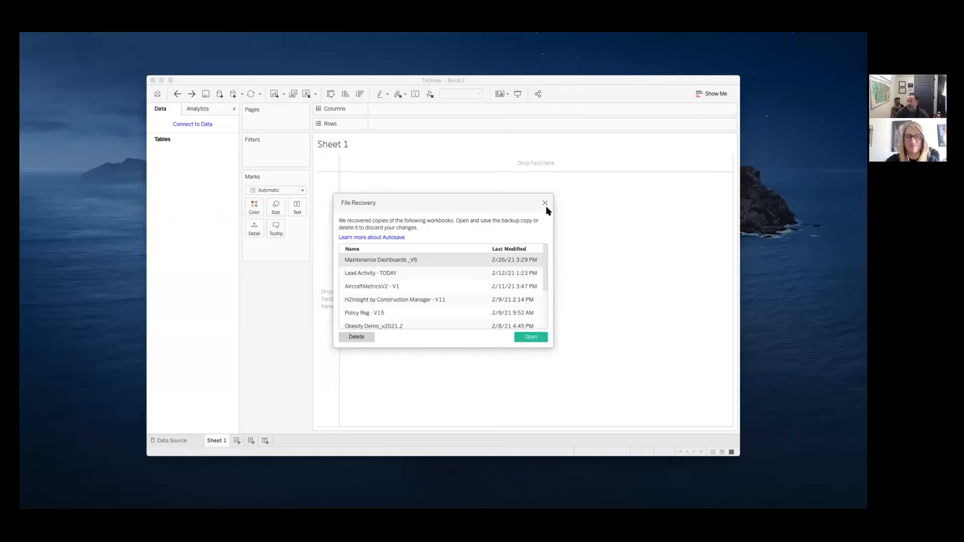
- Dismiss the File Recovery dialog and paste the copied table into the empty workbook as a data source
left_click(544, 202)
left_click_drag(192, 84, 139, 79)
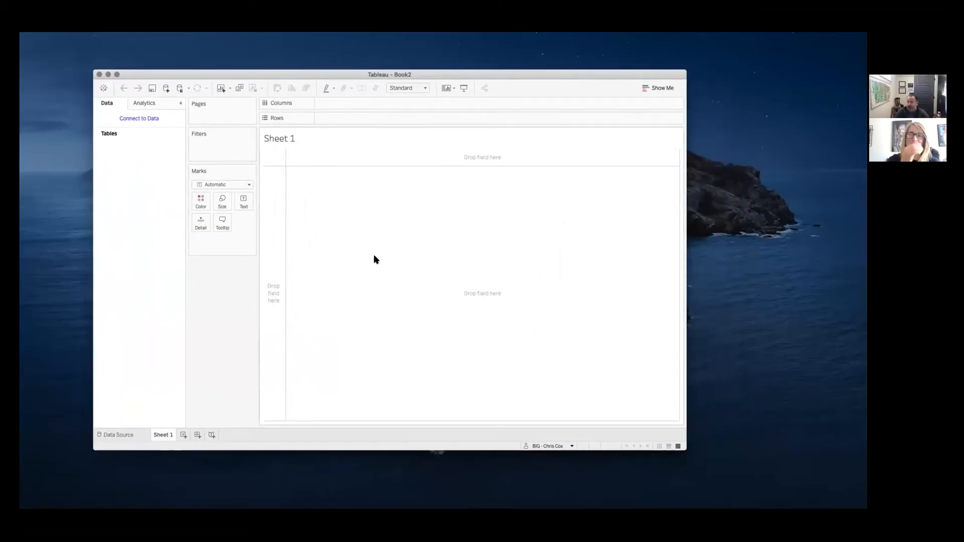
key("cmd+v")
right_click(158, 117)
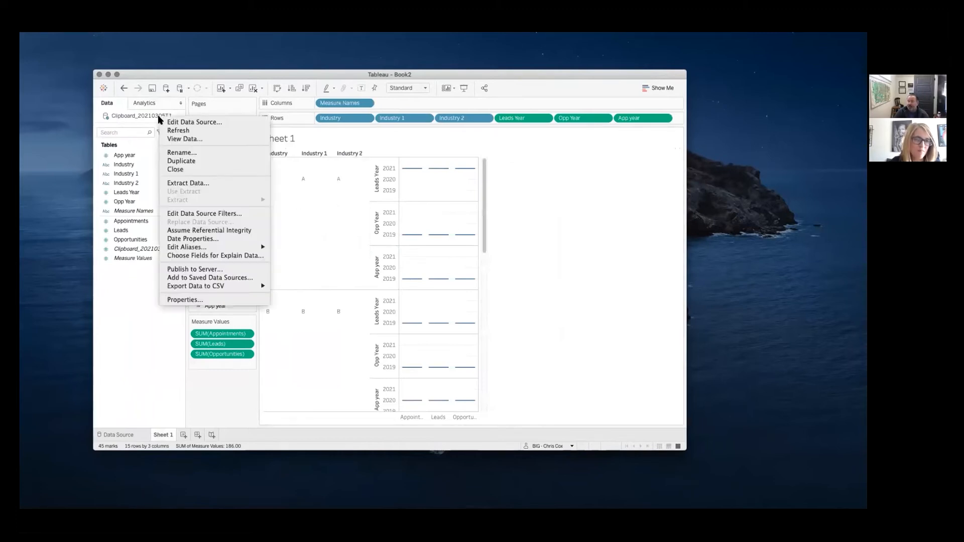
left_click(193, 184)
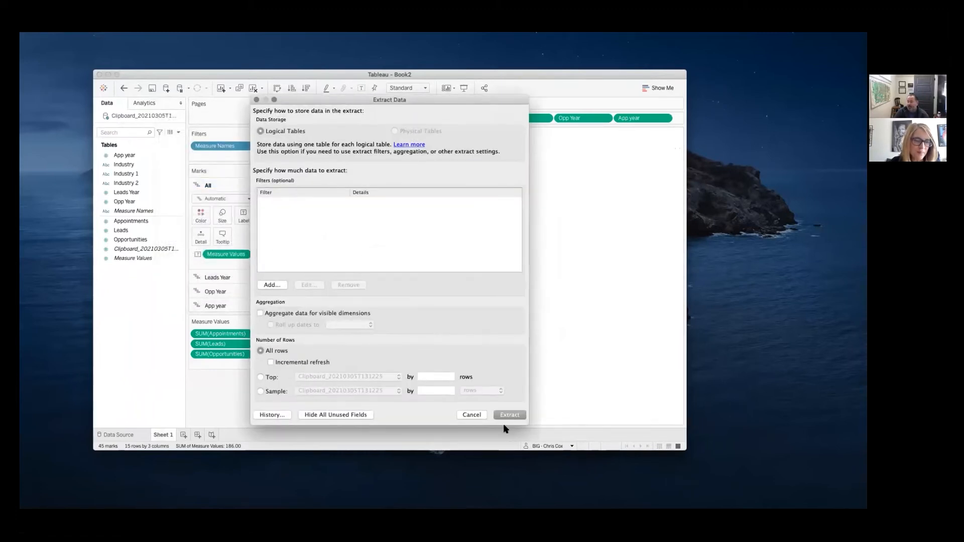
left_click(509, 415)
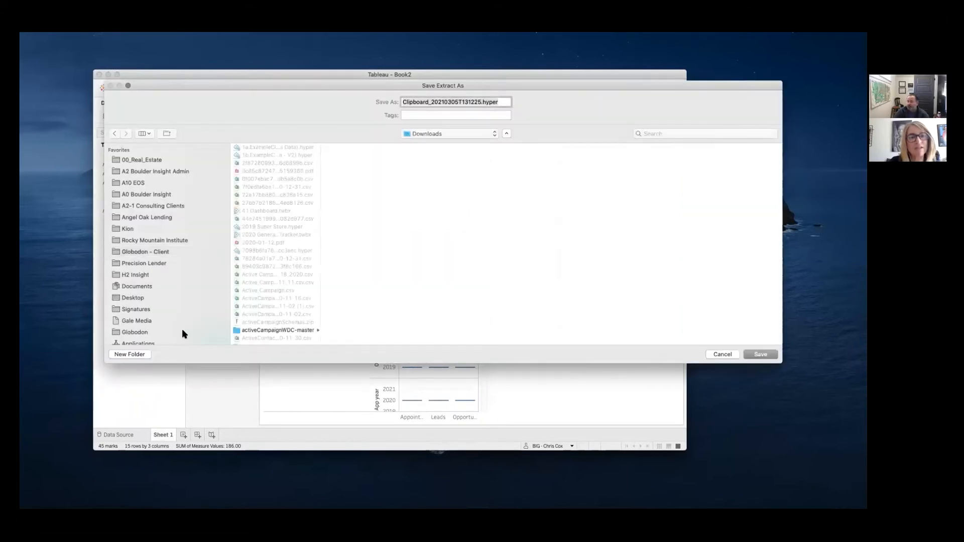
scroll(167, 333, "down", 5)
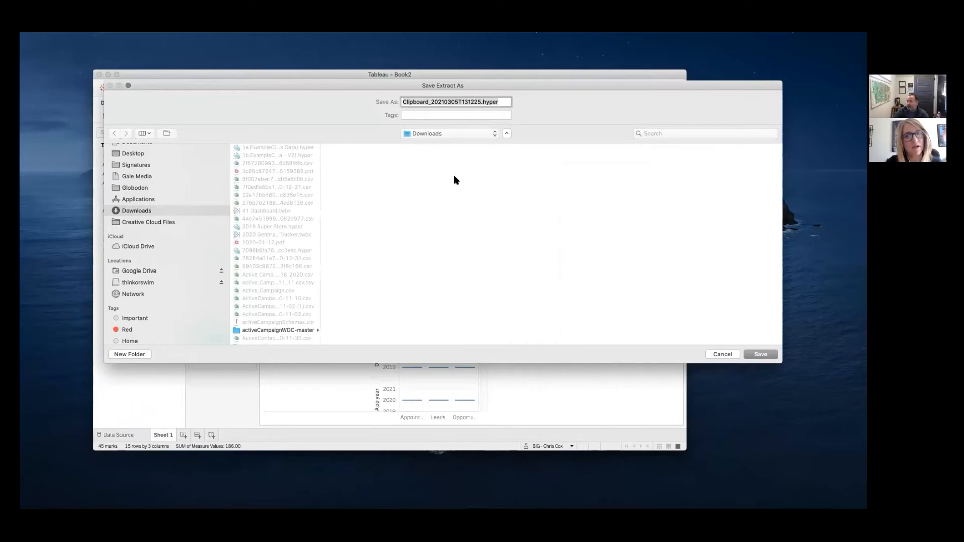
left_click_drag(164, 88, 190, 124)
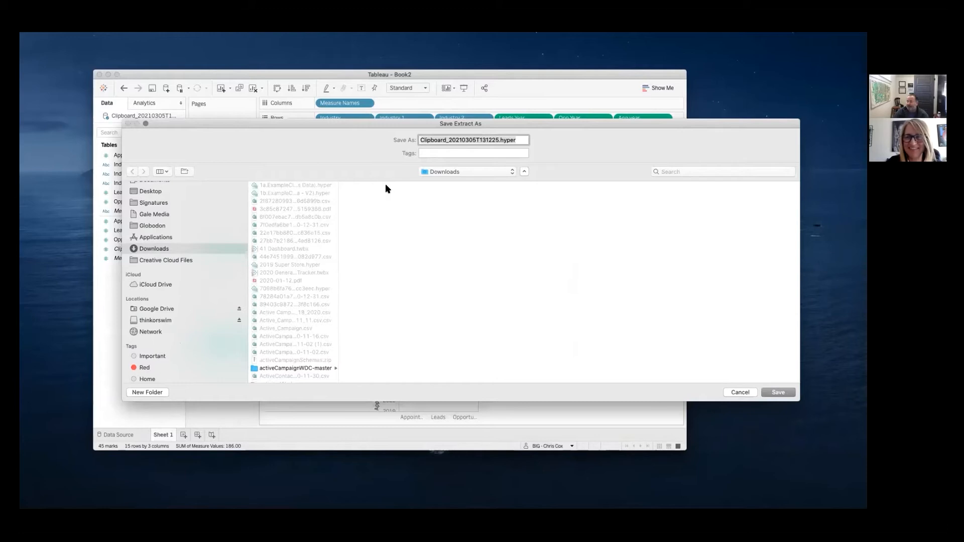
left_click(466, 171)
left_click(739, 394)
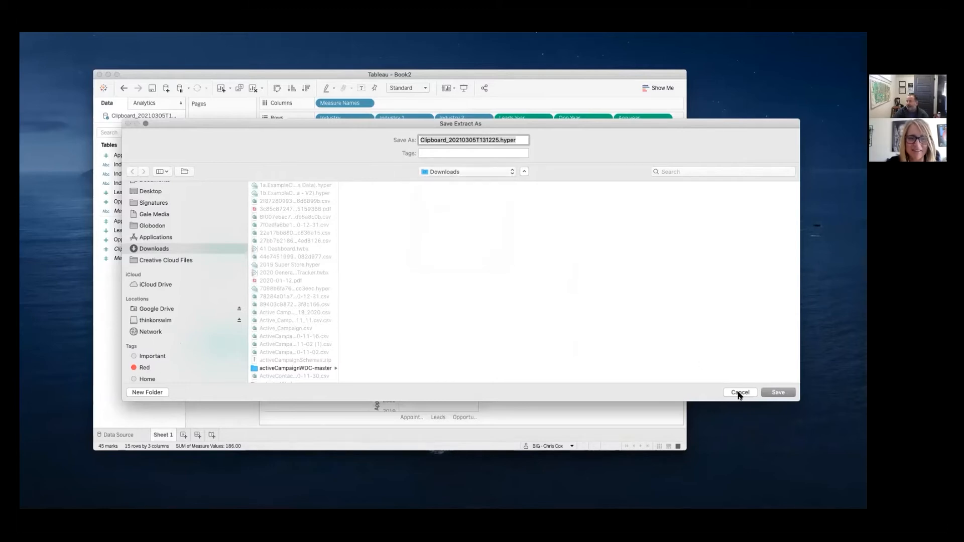
left_click(739, 394)
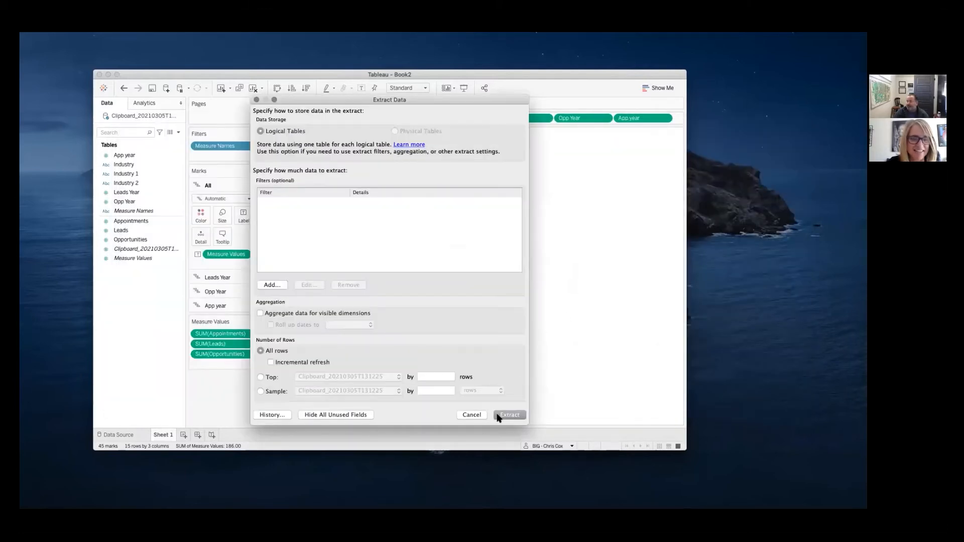
left_click(499, 416)
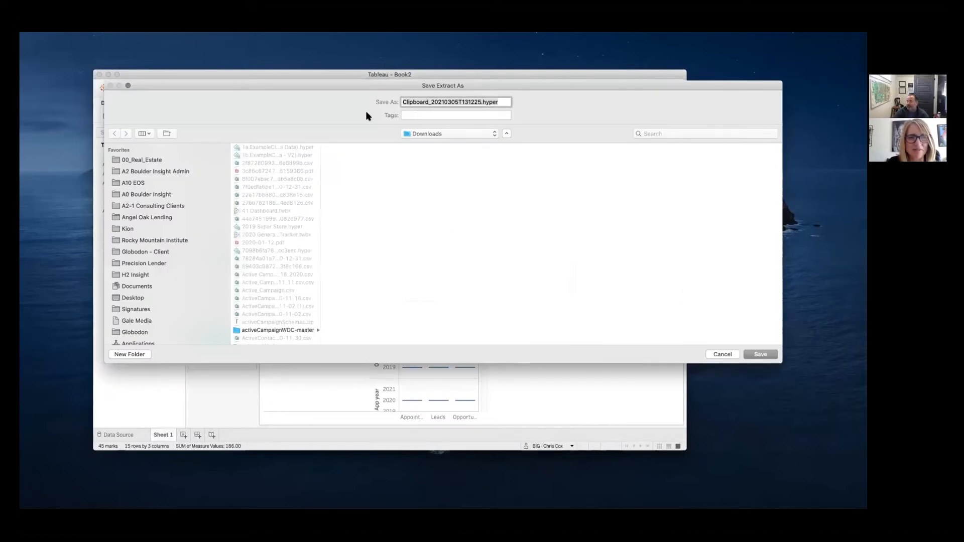
left_click(722, 354)
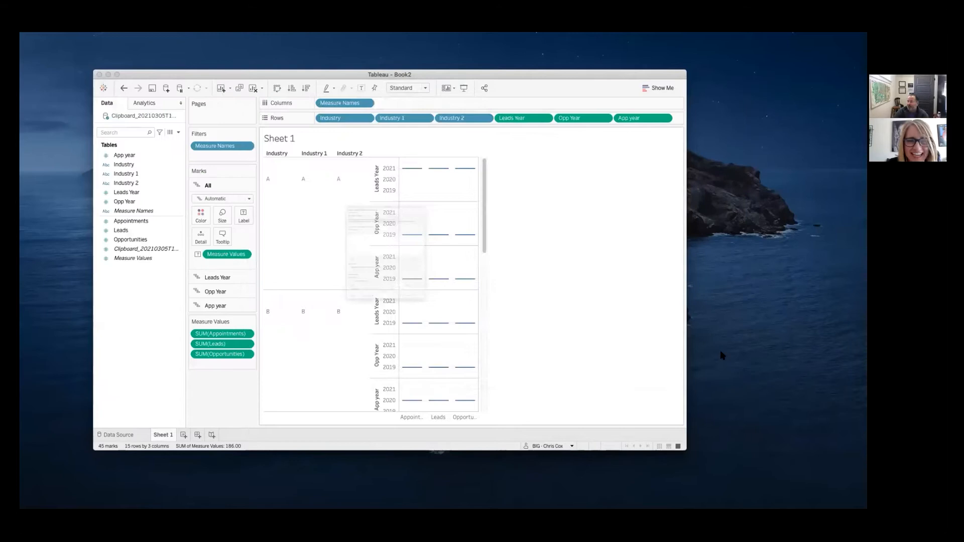
left_click(469, 415)
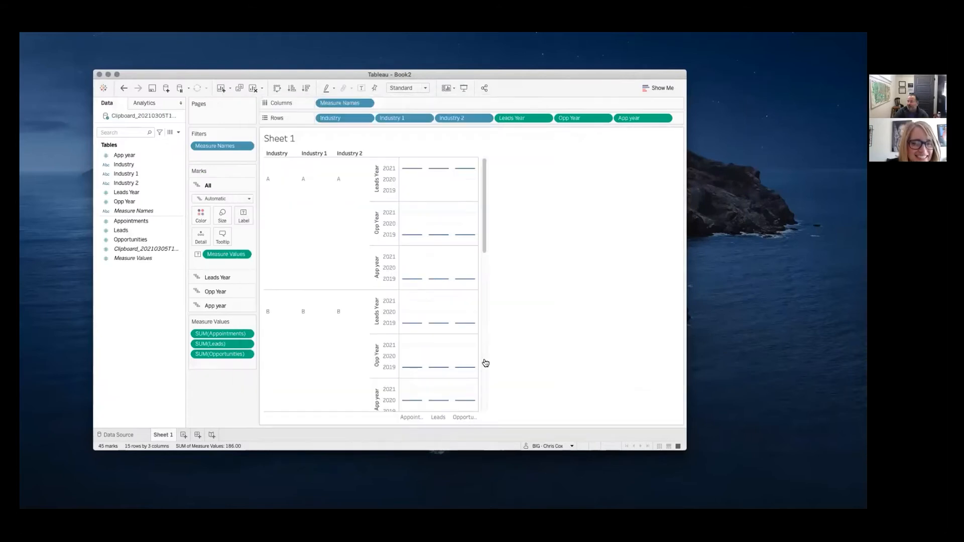
- Extract all rows of the clipboard data source and save the extract as Clipboard_20210305T131225.hyper in Downloads
right_click(155, 119)
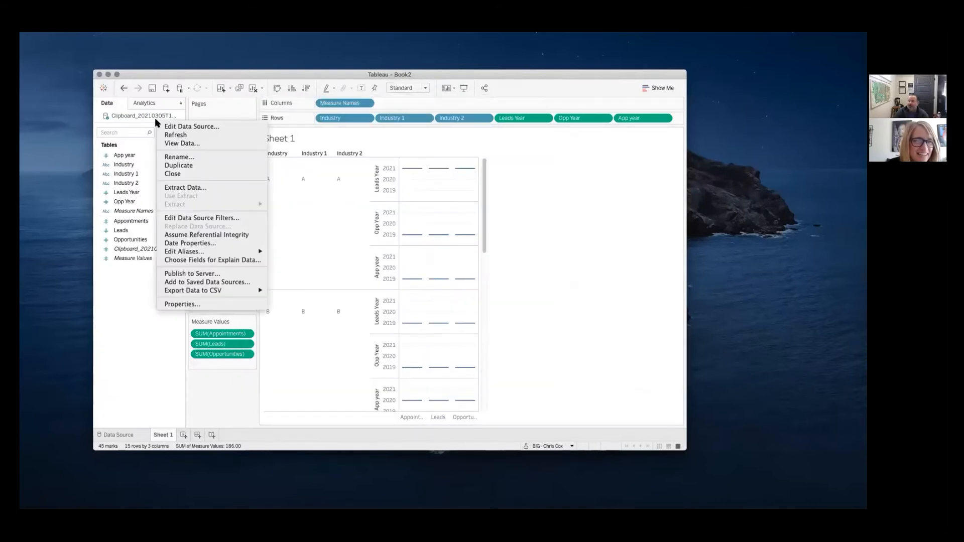
left_click(185, 188)
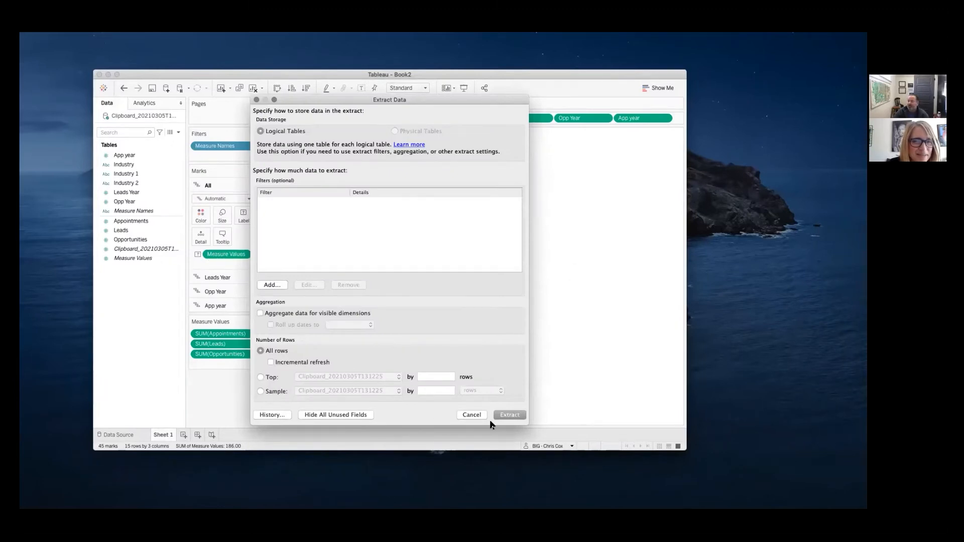
left_click(508, 415)
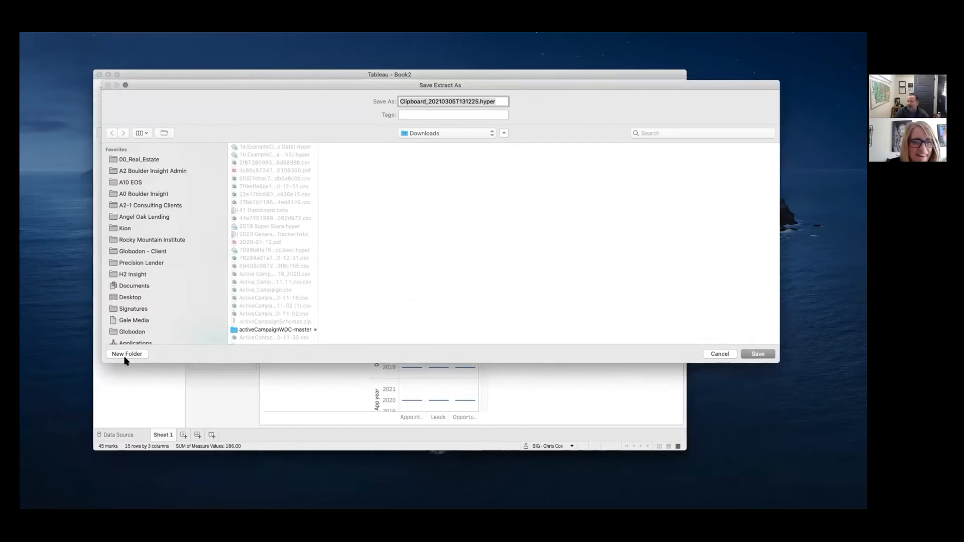
scroll(142, 328, "down", 10)
scroll(140, 196, "up", 3)
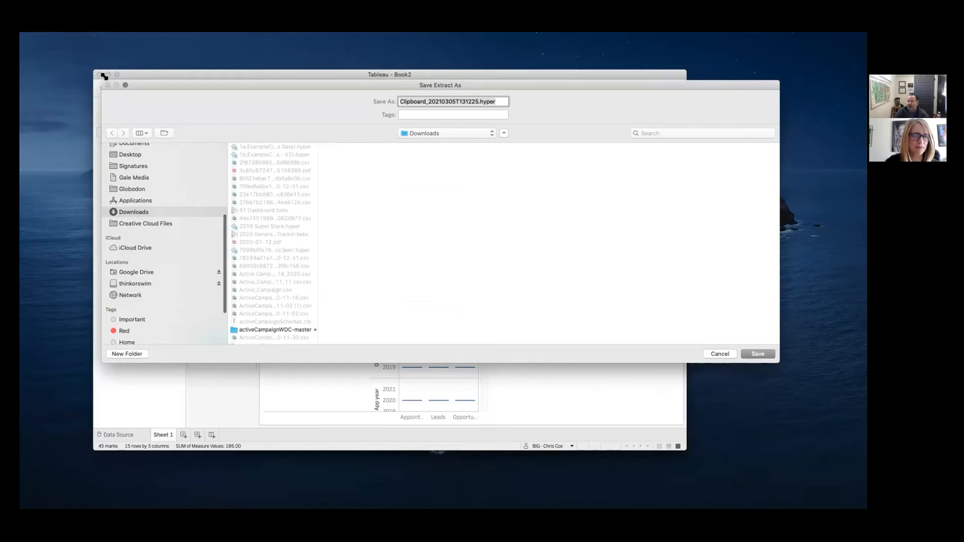
left_click(743, 354)
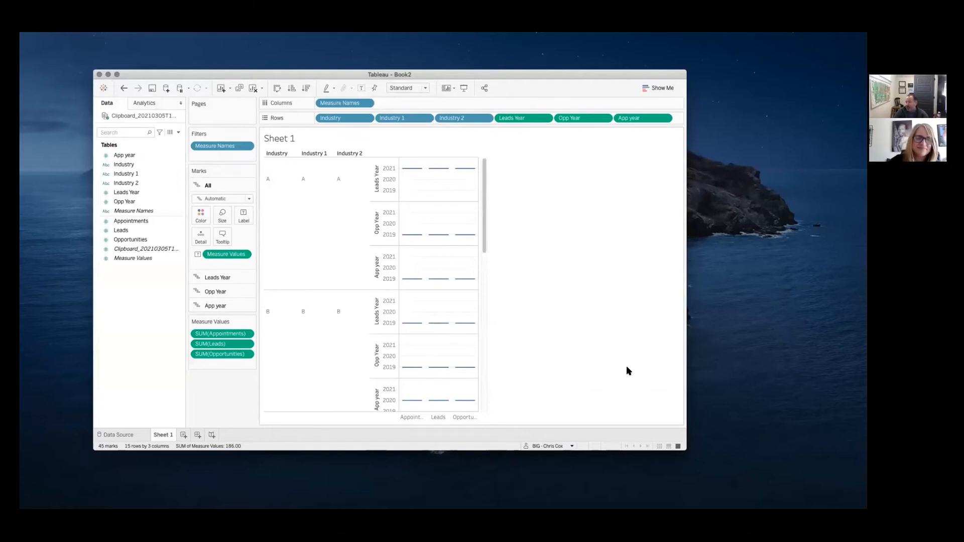
- Clear Sheet 1 of all fields and widen the data pane slightly
left_click(253, 89)
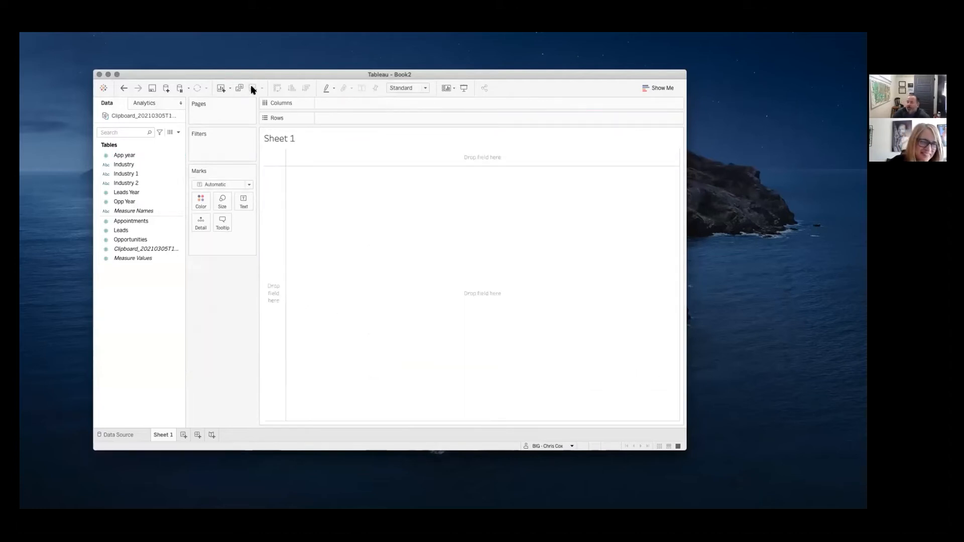
left_click(151, 202)
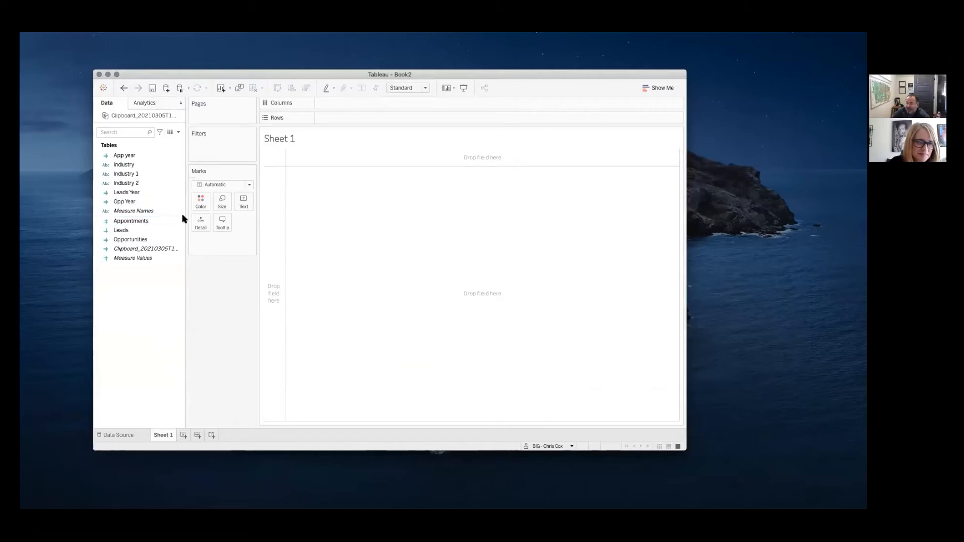
left_click_drag(183, 217, 195, 258)
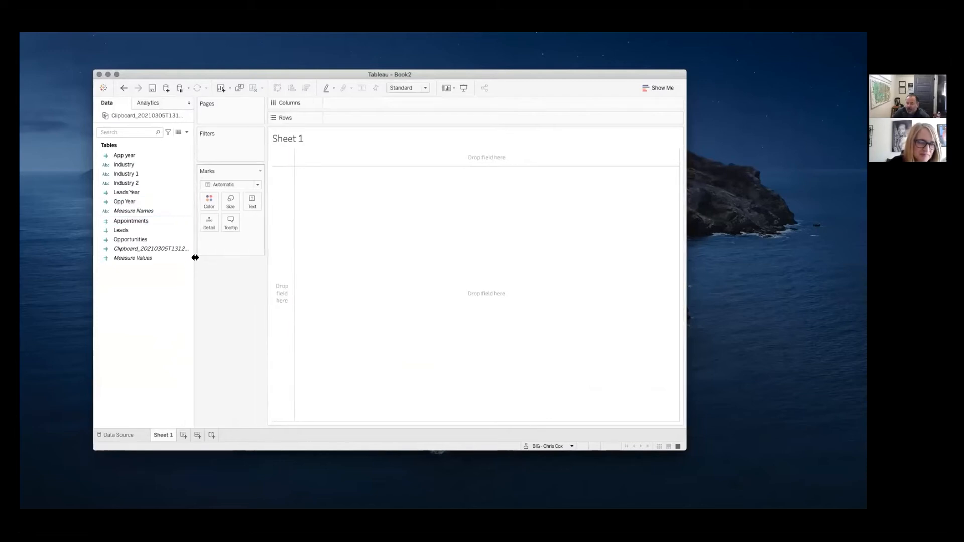
- Build a text table on Sheet 1 showing Appointments, Leads and Opportunities for each Industry
double_click(157, 164)
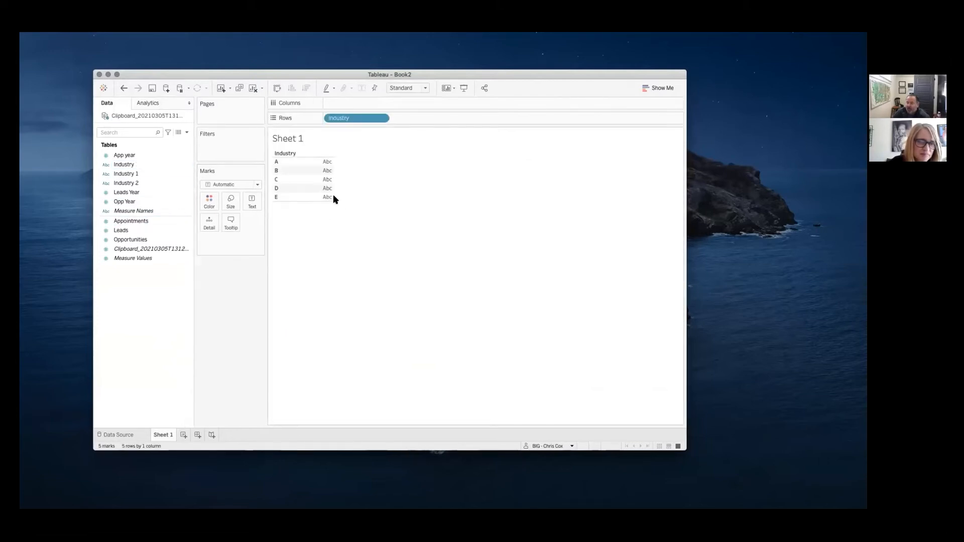
left_click(158, 200)
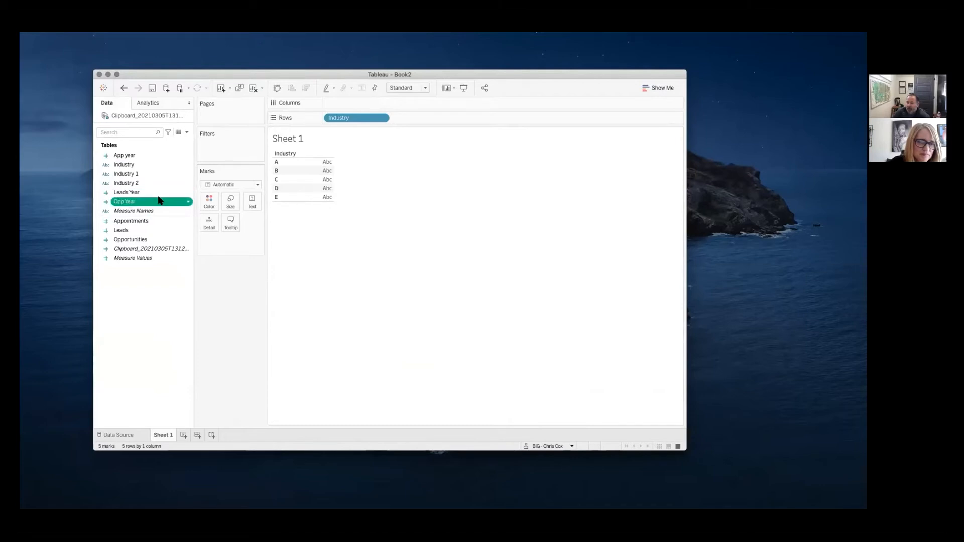
double_click(154, 221)
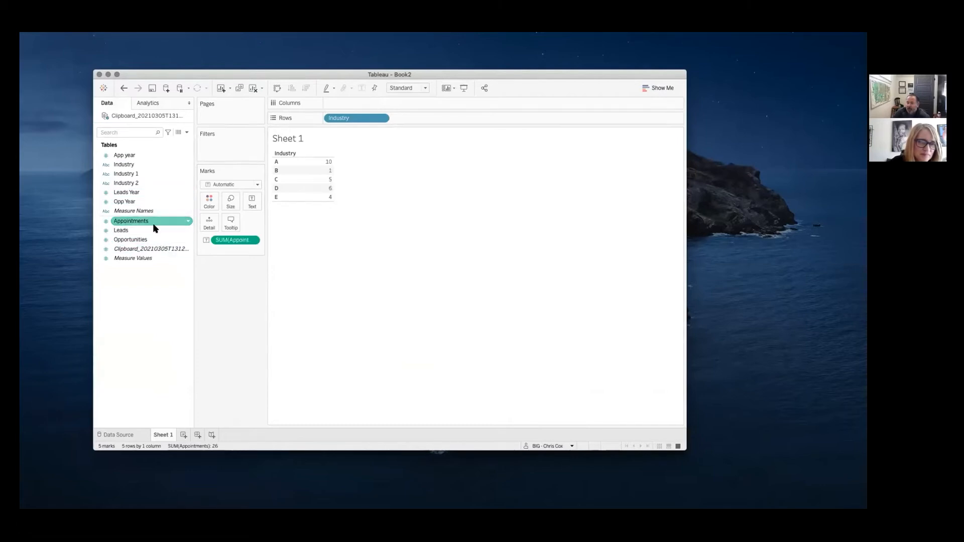
double_click(154, 230)
double_click(155, 240)
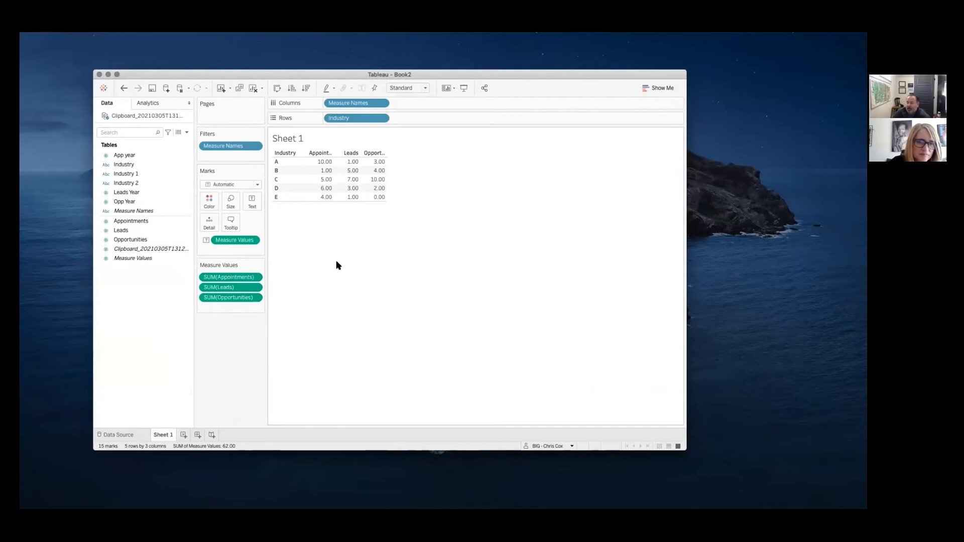
- Duplicate the clipboard data source and open the copy for editing on the data source page
right_click(165, 116)
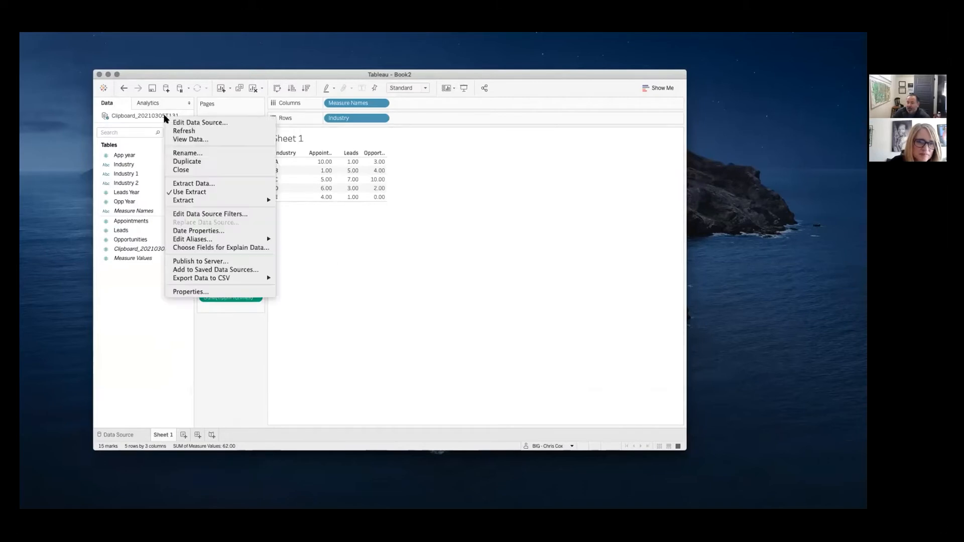
left_click(184, 162)
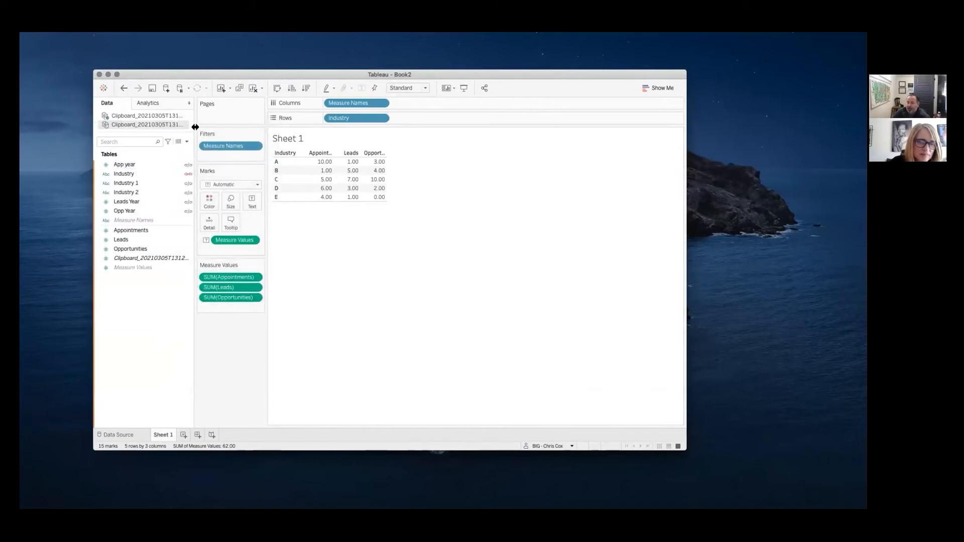
right_click(169, 125)
left_click(182, 132)
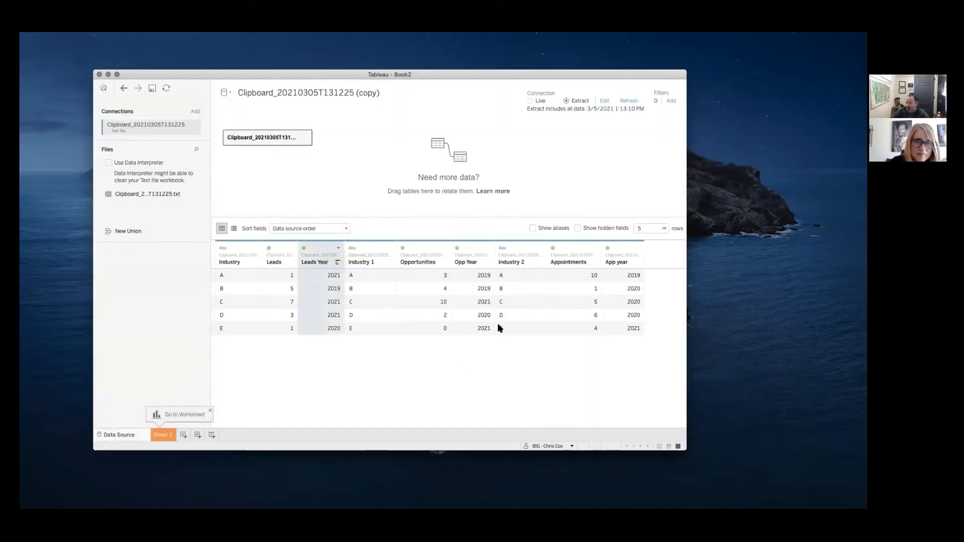
- Pivot the Leads Year, Opp Year and App year columns together in the copied data source
left_click(457, 248)
left_click(474, 244)
left_click(474, 246)
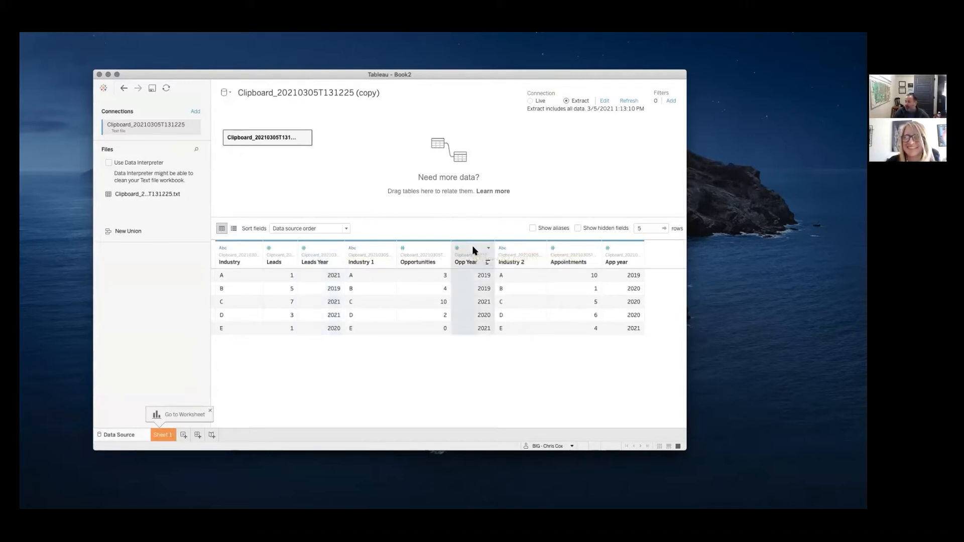
left_click(317, 254)
left_click(621, 252, "super")
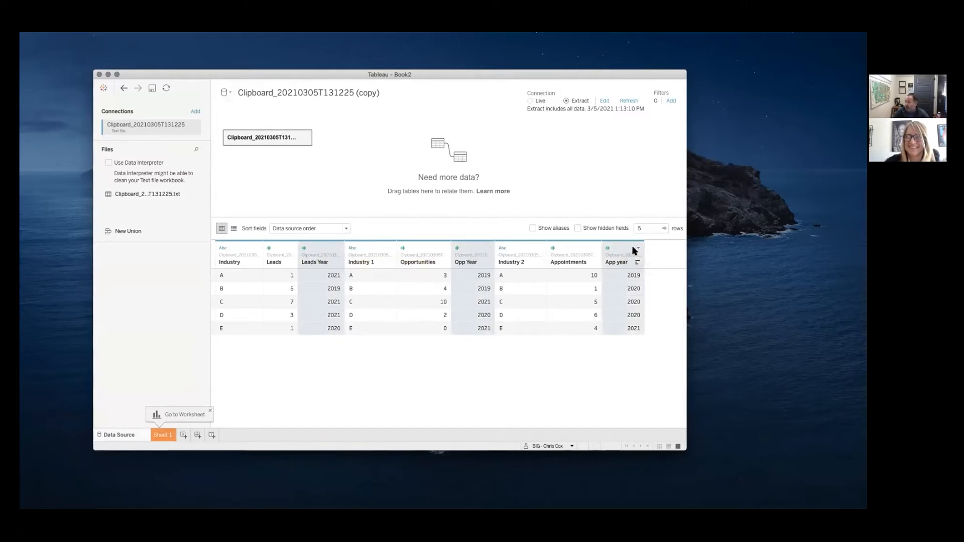
right_click(635, 246)
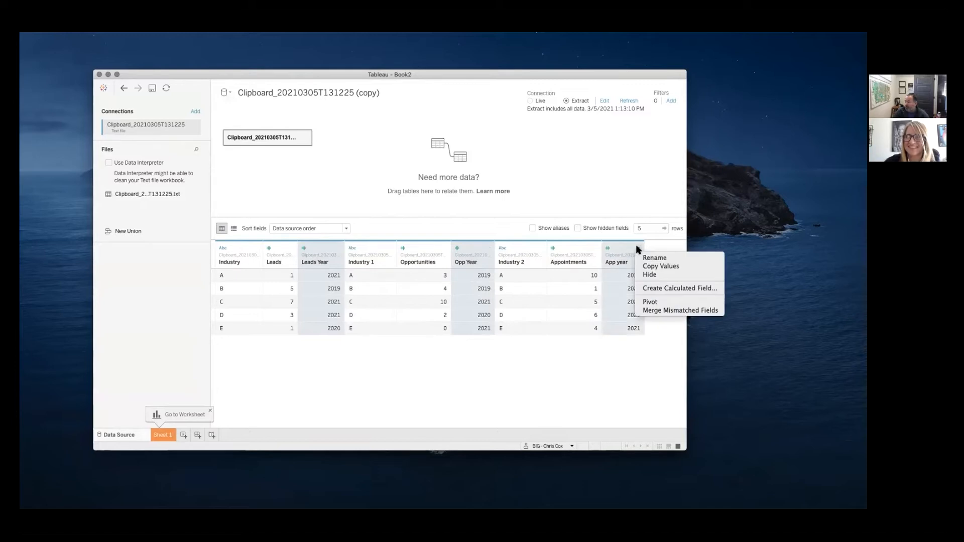
left_click(657, 300)
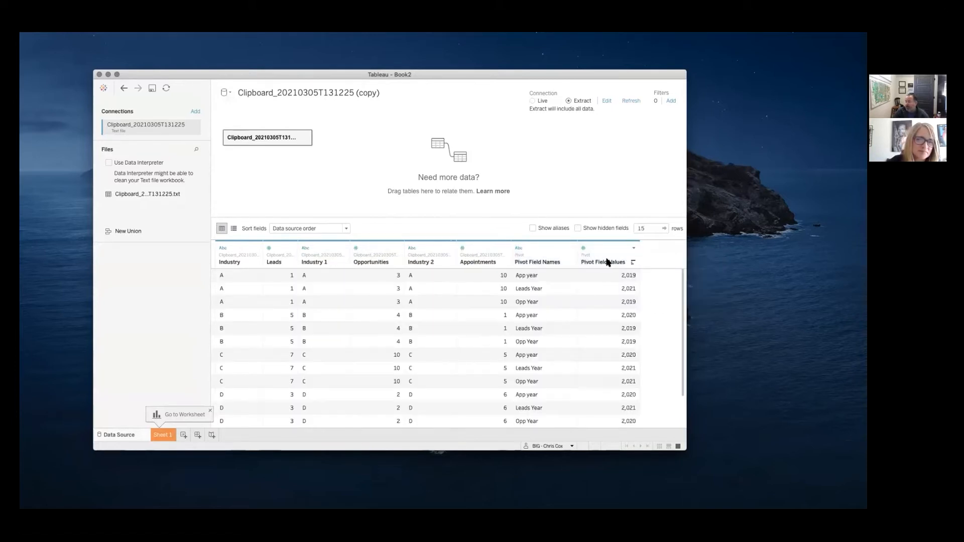
- Rename the Pivot Field Values column of the copied data source as Year
left_click(632, 248)
left_click(648, 258)
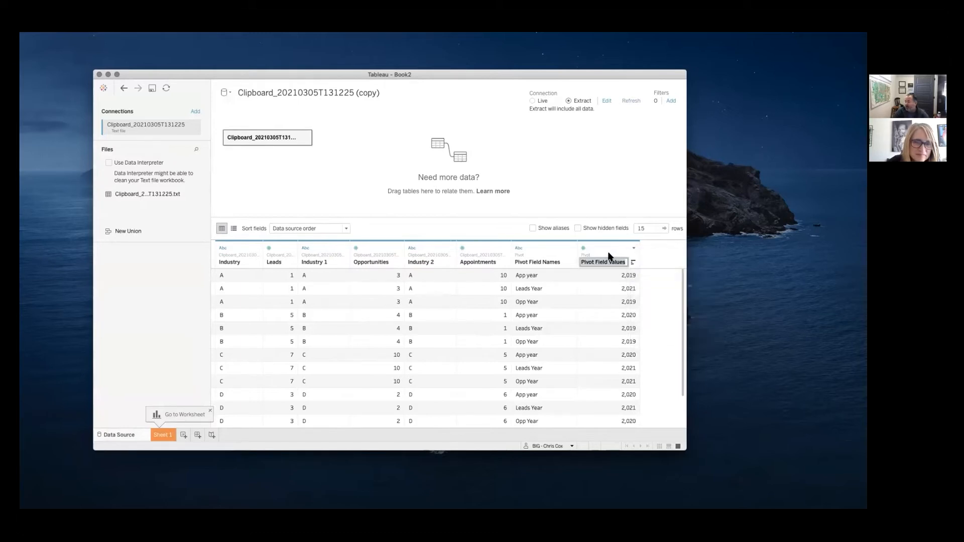
type("Year")
key("Return")
- Rename the Pivot Field Names column as Year Type, with both words capitalised
left_click(570, 248)
left_click(577, 257)
type("year Type")
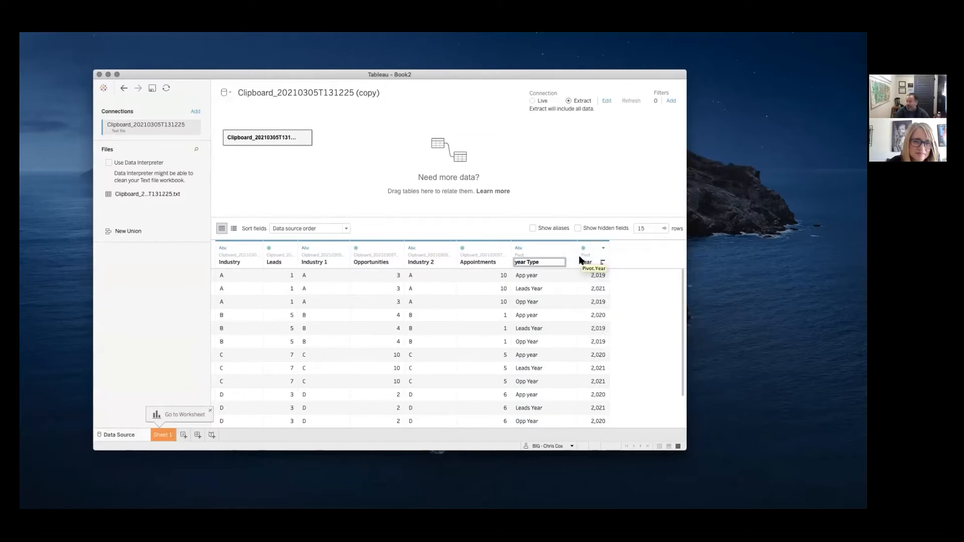
key("Return")
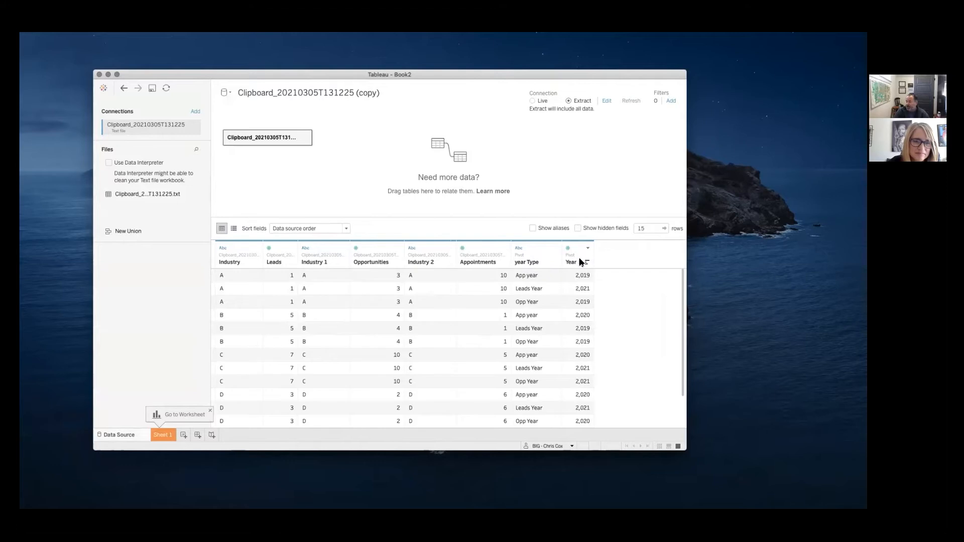
right_click(527, 265)
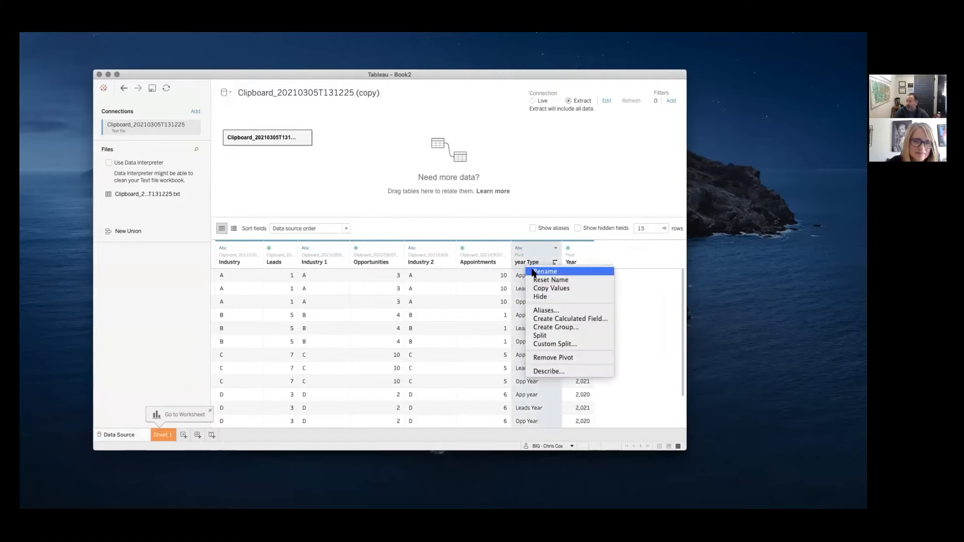
left_click(531, 274)
type("Year Typ")
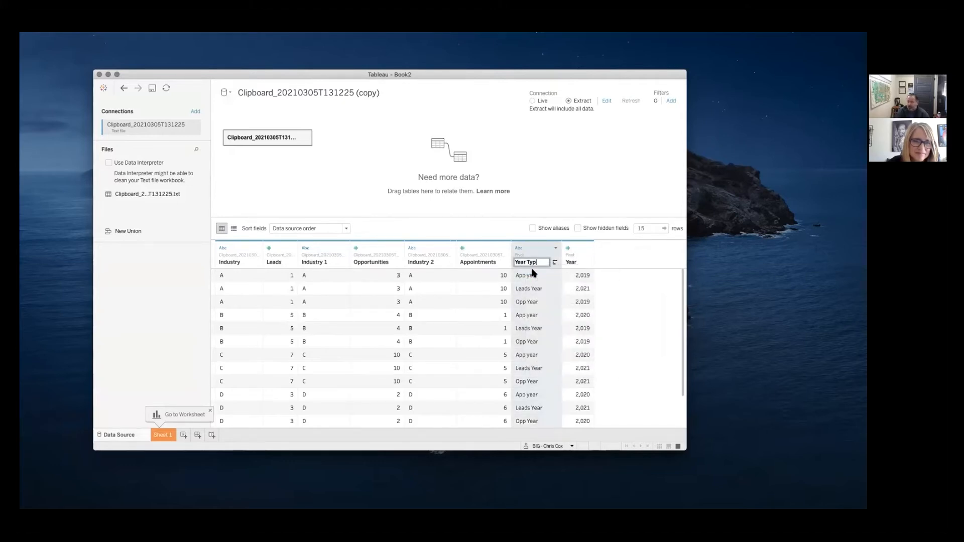
type("e")
key("Return")
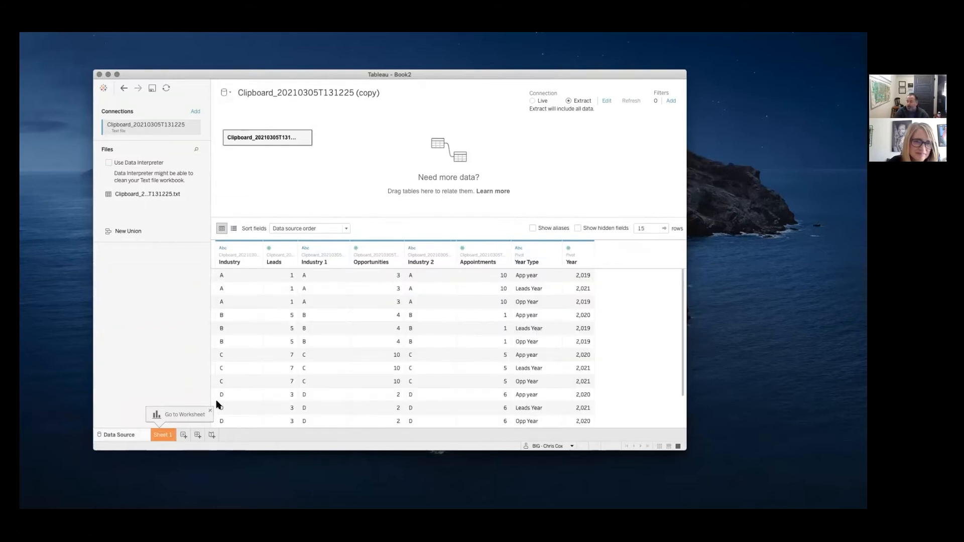
- Leave the data source page and add a new blank worksheet after Sheet 1
left_click(170, 433)
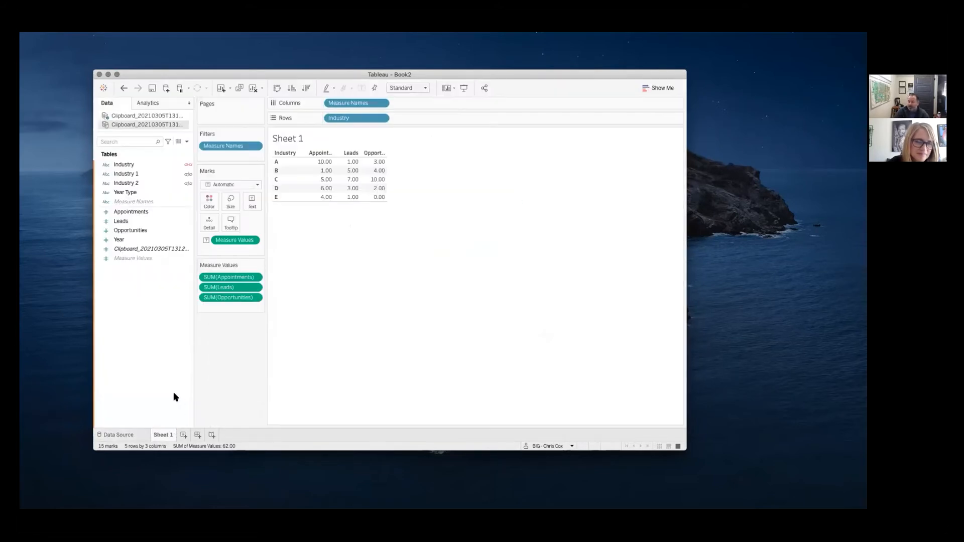
left_click(183, 435)
left_click(157, 192)
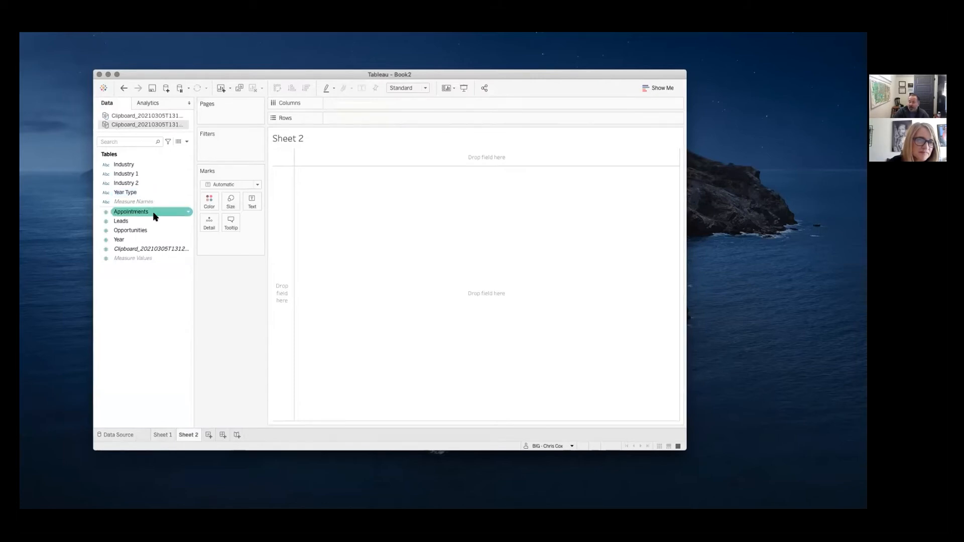
- Filter Sheet 2 on all values of Year as a 2019 to 2021 range and show the filter control
left_click_drag(157, 240, 241, 151)
left_click(362, 205)
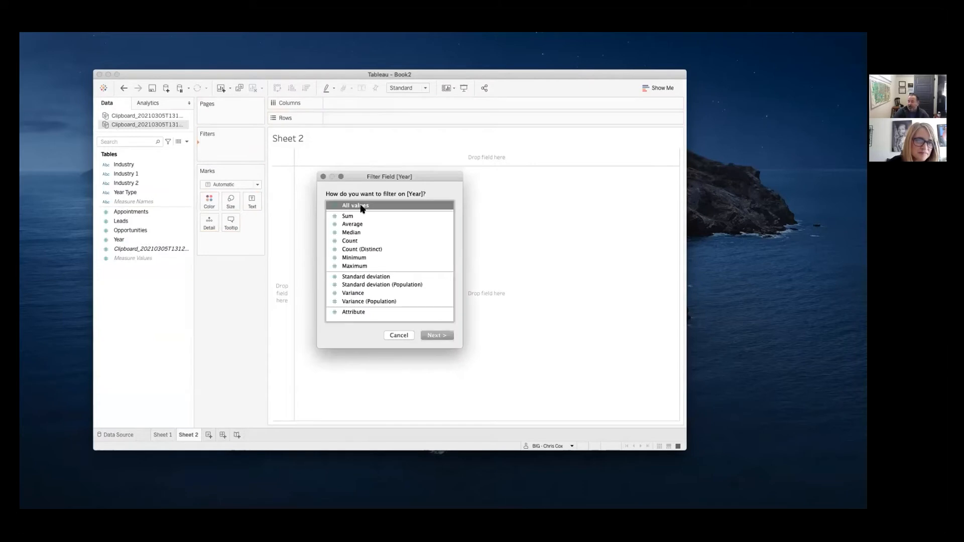
left_click(451, 335)
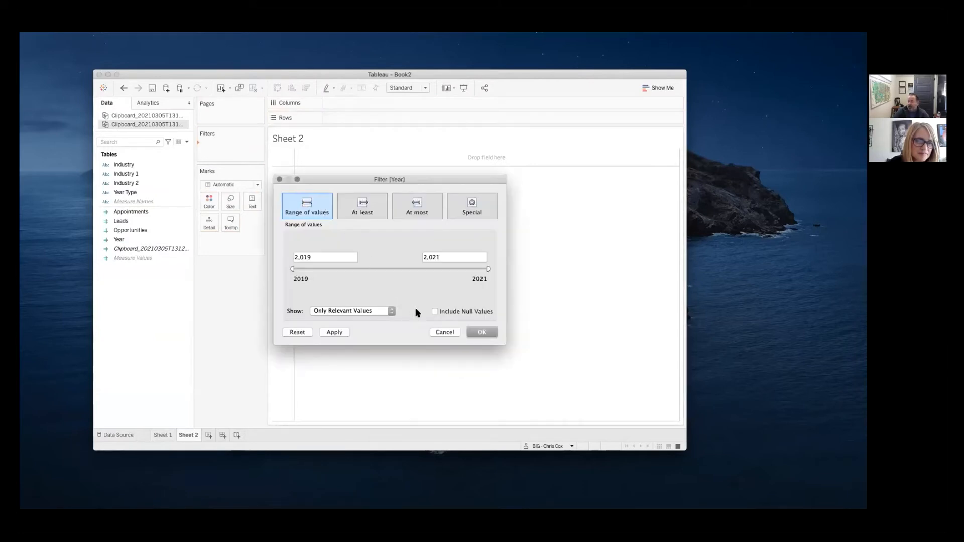
left_click(478, 332)
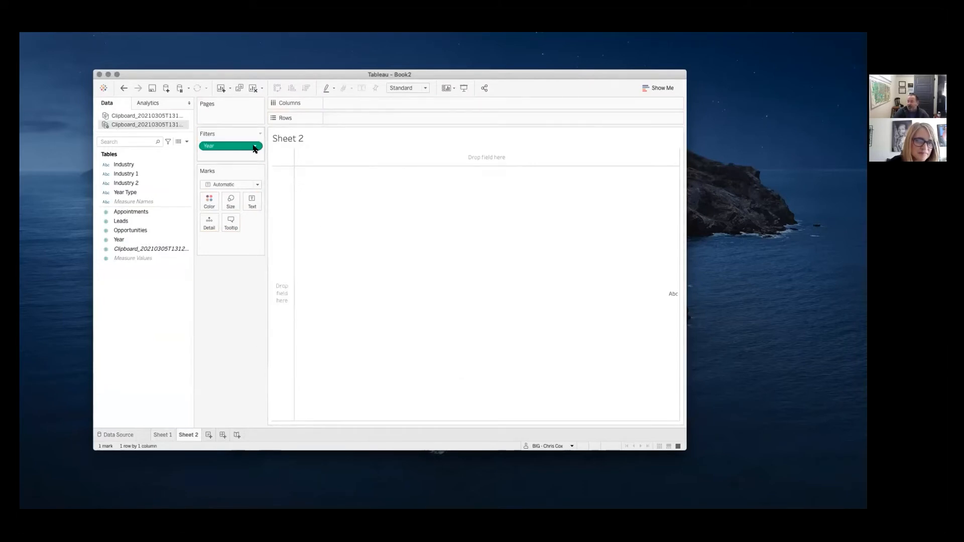
left_click(254, 146)
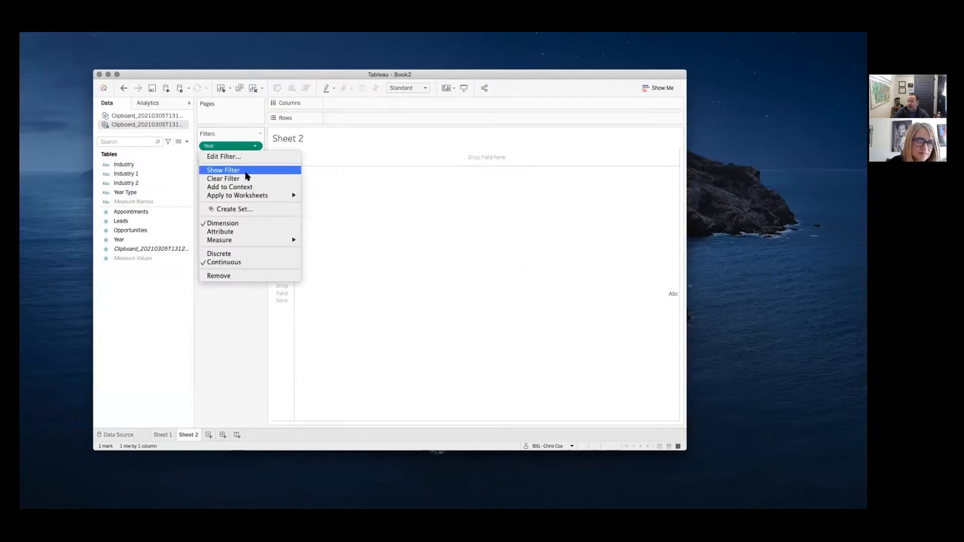
mouse_move(248, 194)
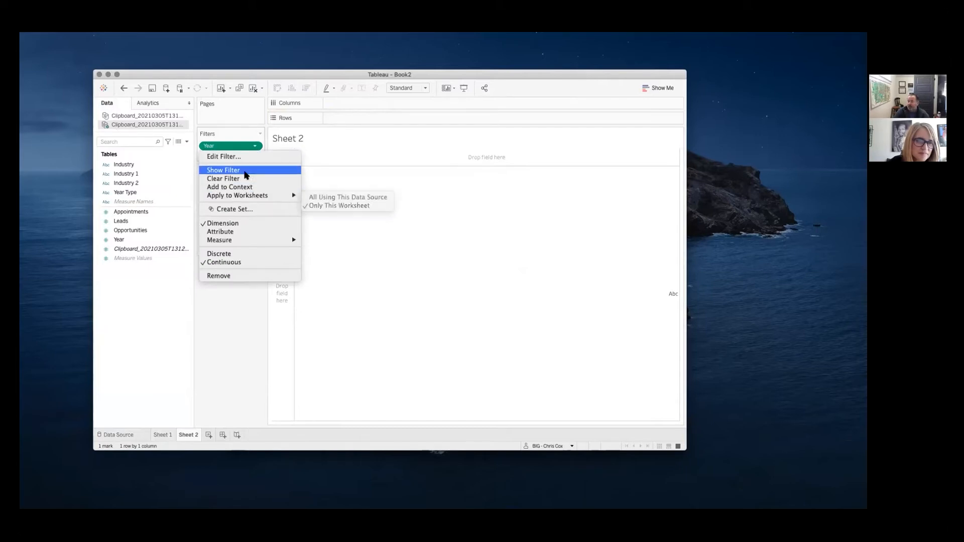
left_click(246, 172)
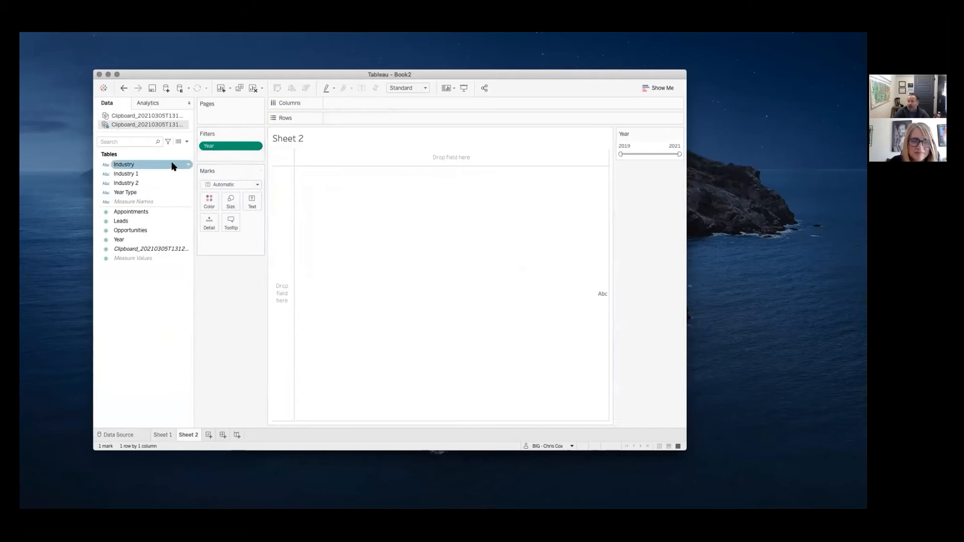
- Build a text table on Sheet 2 from the copied source, showing Appointments, Leads and Opportunities for each Industry
double_click(130, 165)
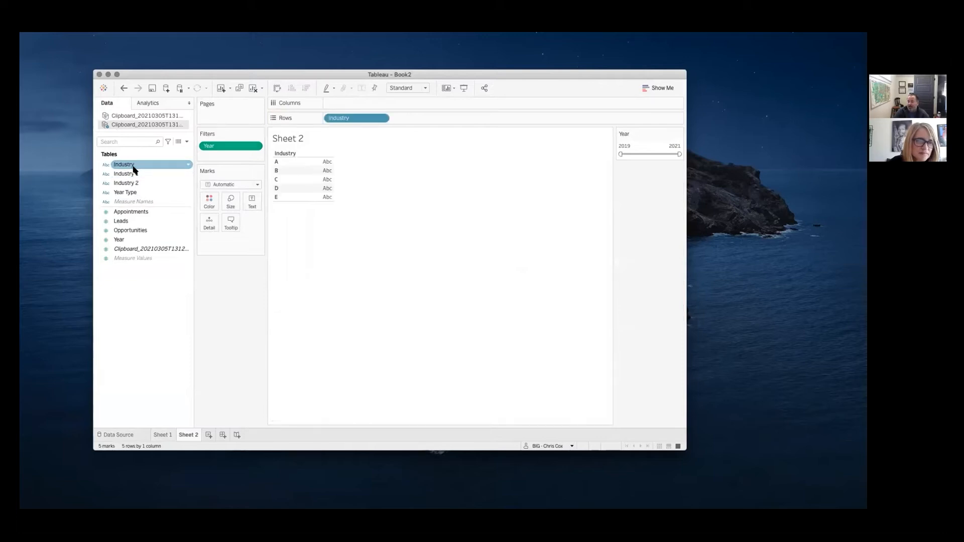
double_click(147, 215)
double_click(146, 221)
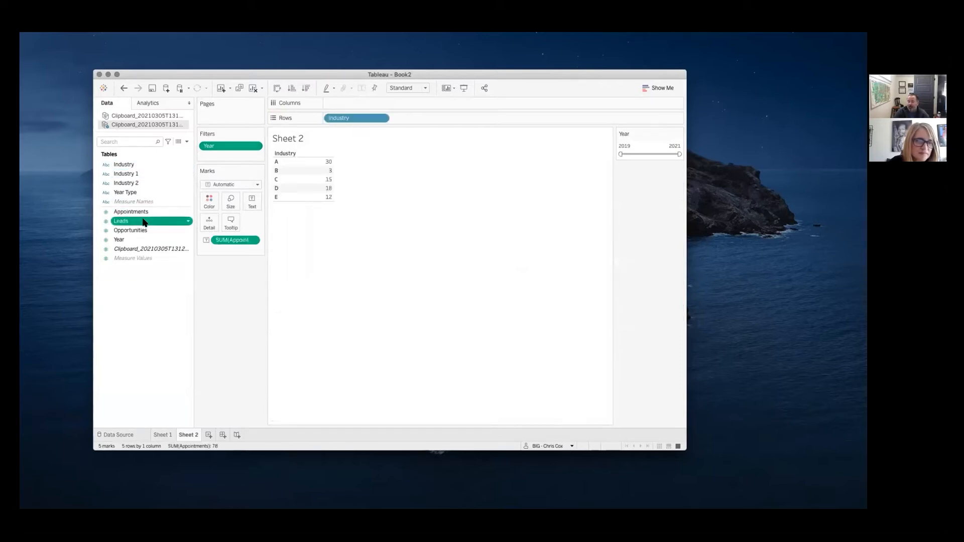
double_click(146, 230)
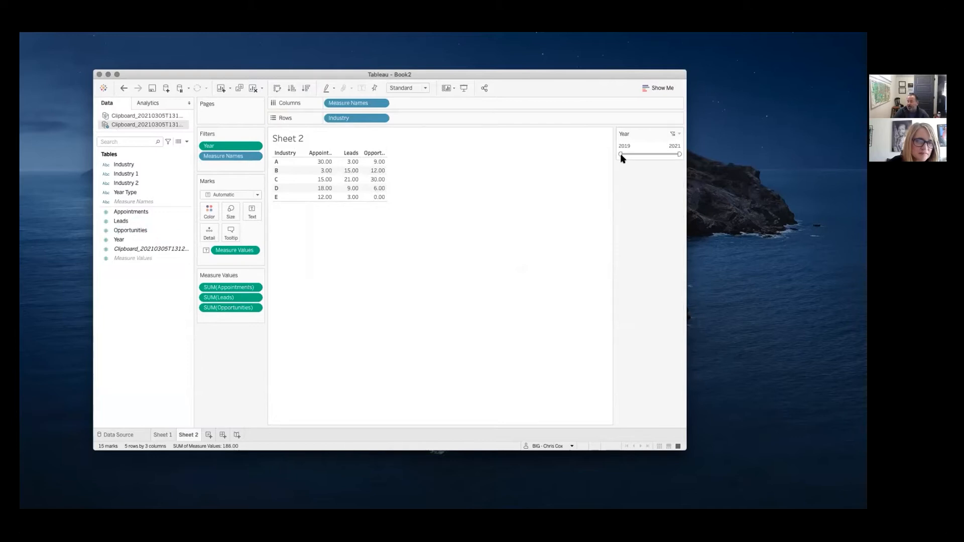
- Try narrowing the displayed Year range filter to 2020 through 2021
left_click_drag(621, 155, 648, 155)
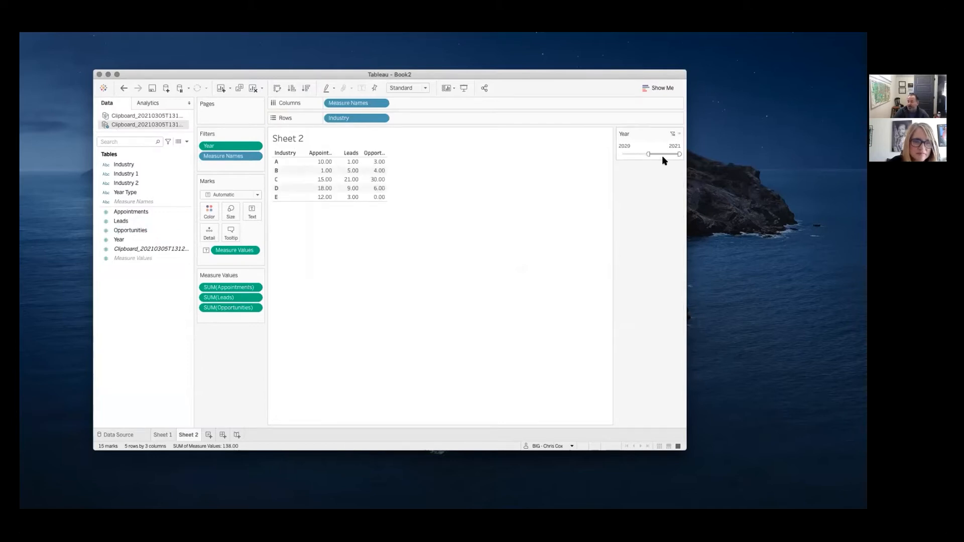
left_click_drag(648, 155, 620, 154)
left_click_drag(619, 153, 648, 155)
left_click(244, 147)
left_click(255, 149)
left_click(302, 160)
- Replace the Year range filter with a new Year filter on all values and convert it to discrete
mouse_move(237, 147)
left_mouse_down()
mouse_move(147, 249)
mouse_move(221, 178)
mouse_move(231, 153)
left_mouse_up()
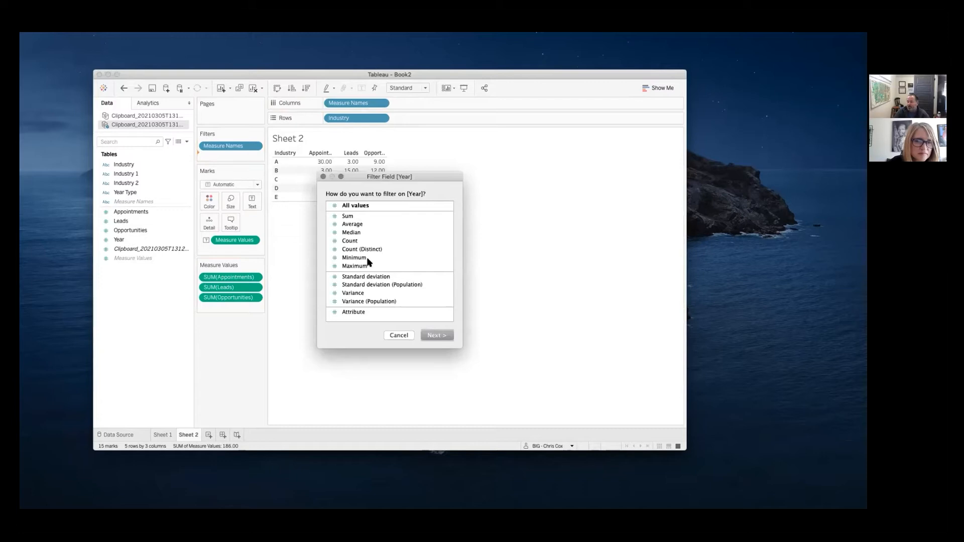
left_click(355, 206)
left_click(436, 335)
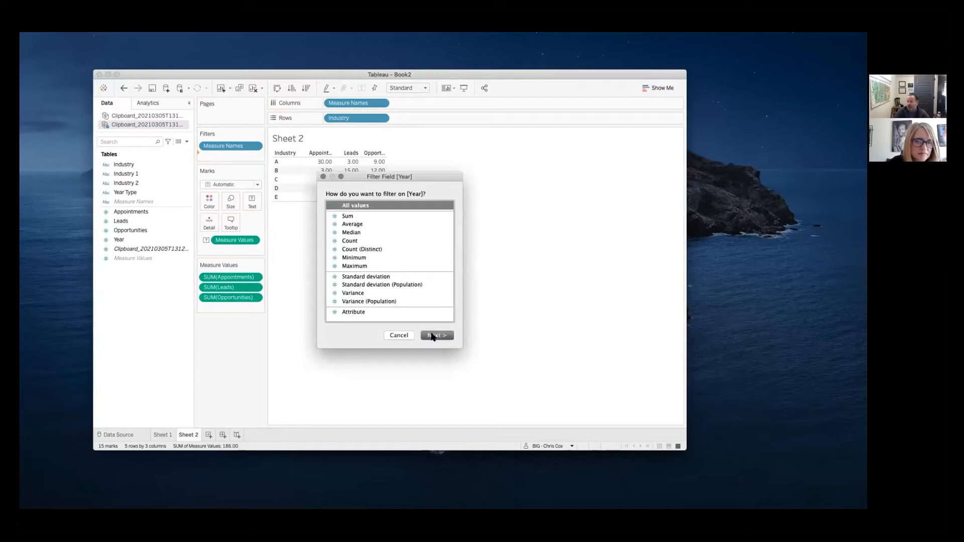
left_click(476, 332)
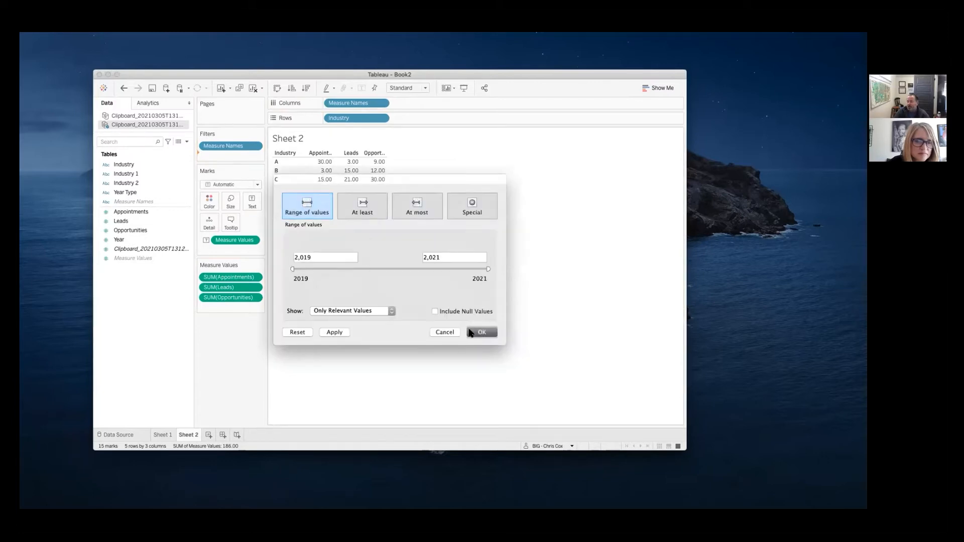
left_click(255, 156)
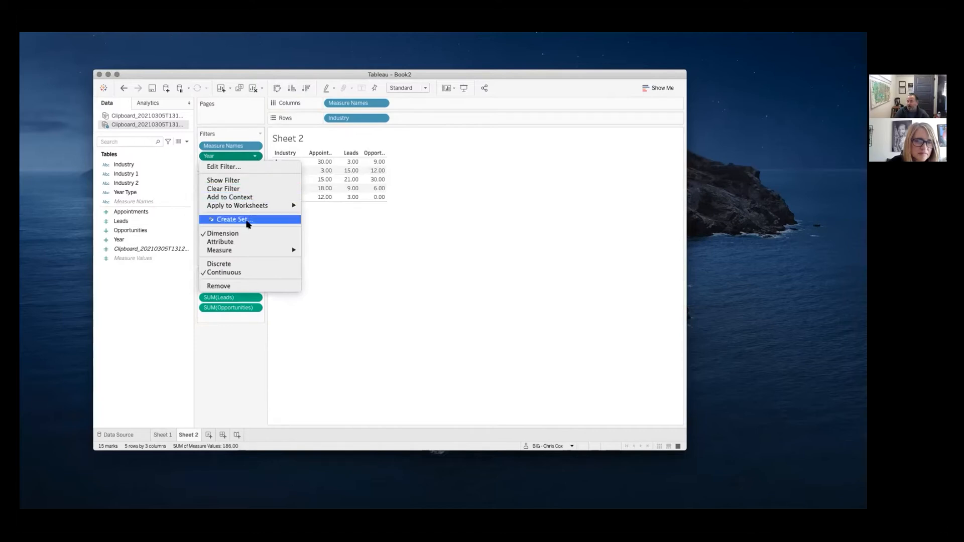
left_click(239, 265)
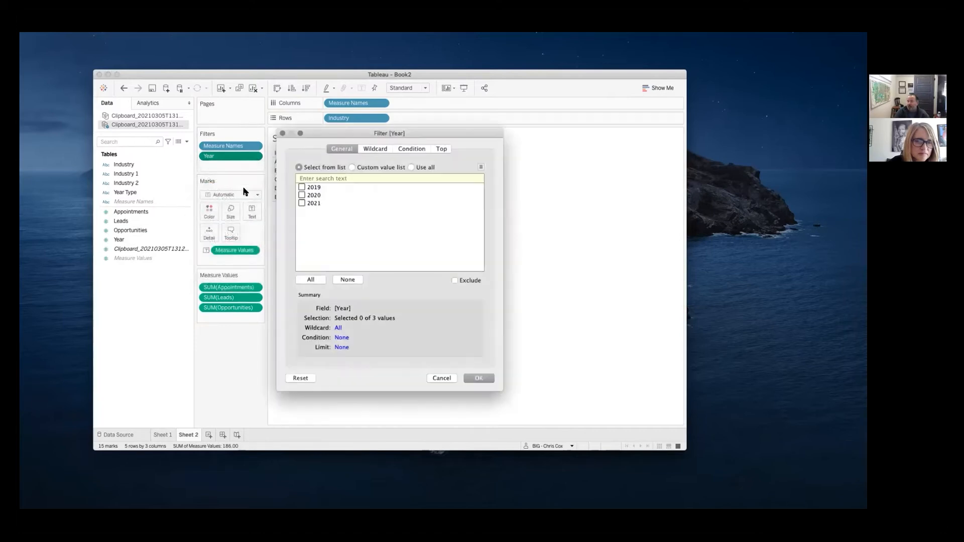
left_click(478, 378)
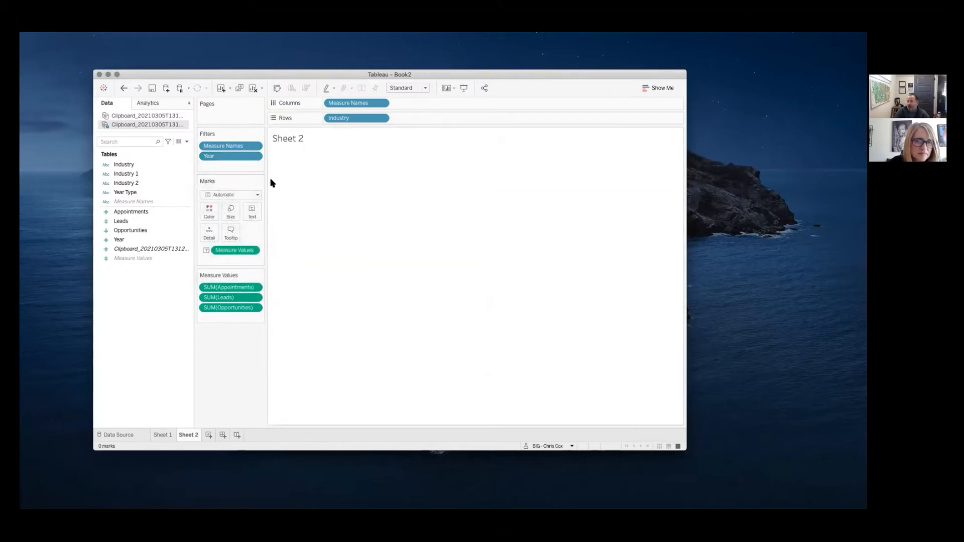
- Show the discrete Year filter, include all years, make it a single-value list and try it on individual years from 2019 to 2021
left_click(254, 156)
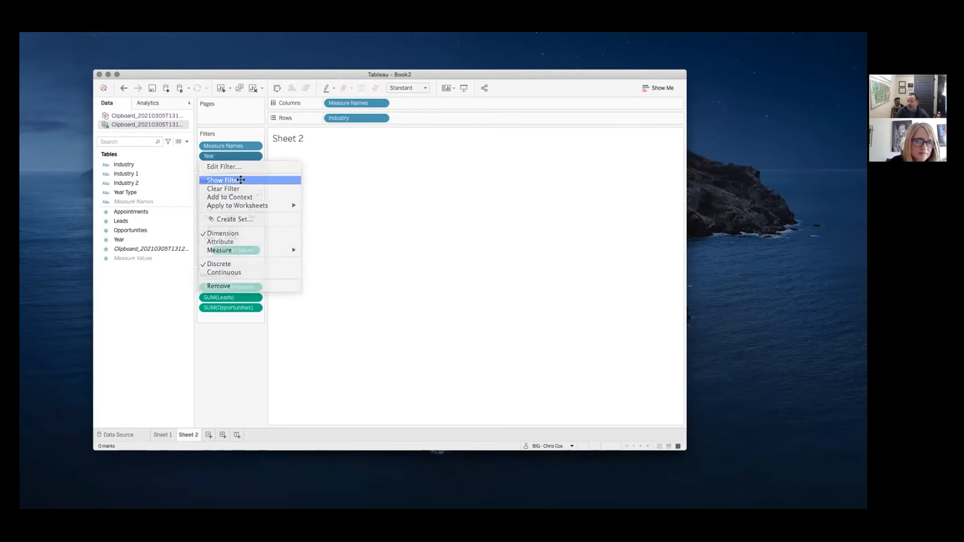
left_click(245, 181)
left_click(622, 145)
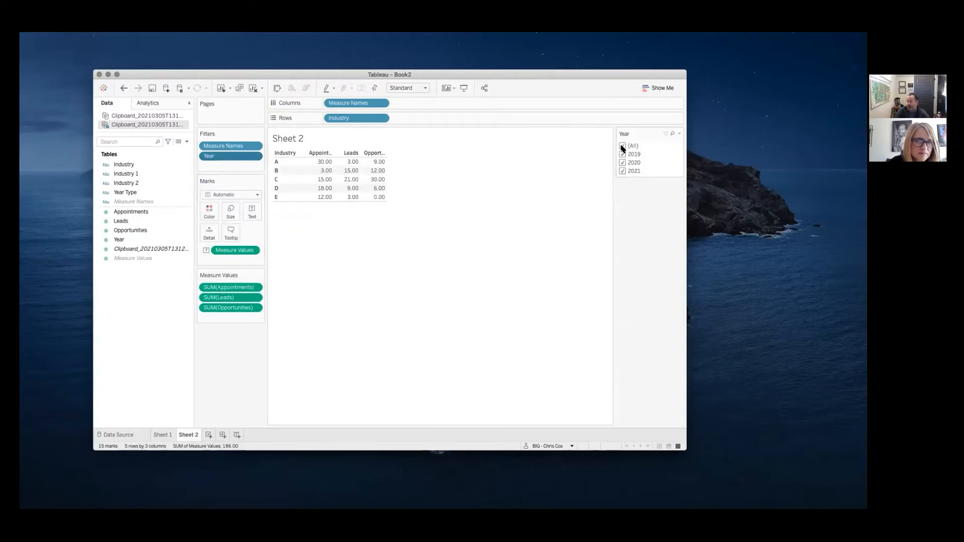
left_click(679, 134)
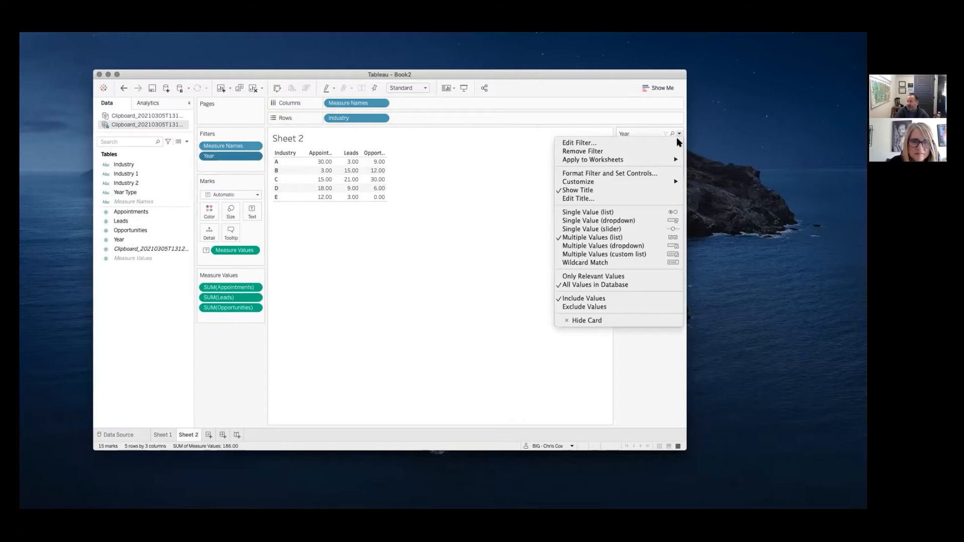
left_click(619, 212)
left_click(623, 154)
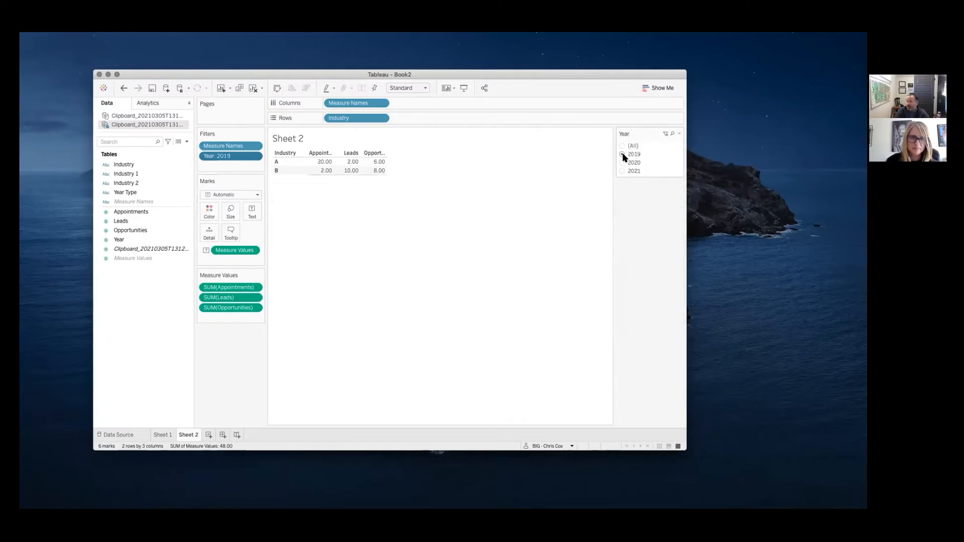
left_click(622, 163)
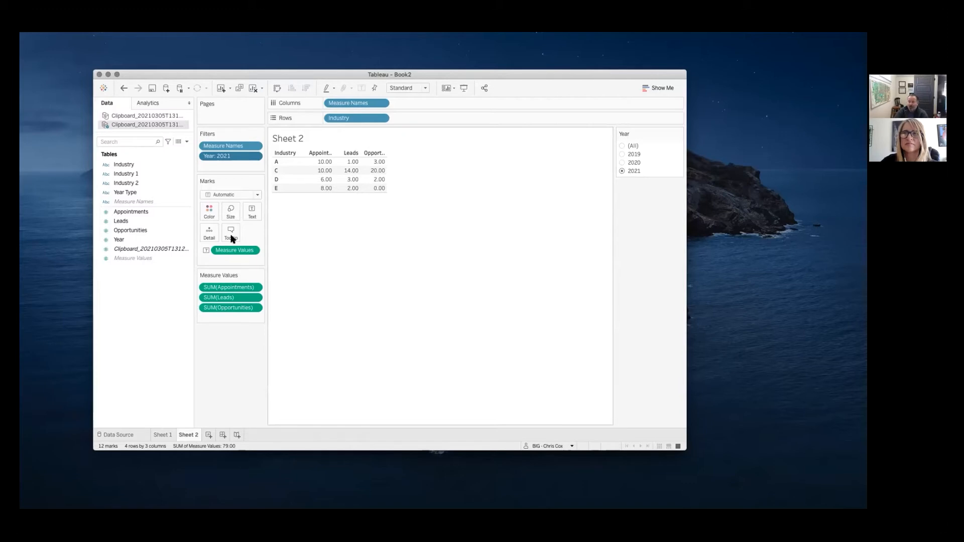
- Add Year Type as a filter on Sheet 2 that keeps only App year
double_click(148, 193)
left_click_drag(415, 118, 242, 162)
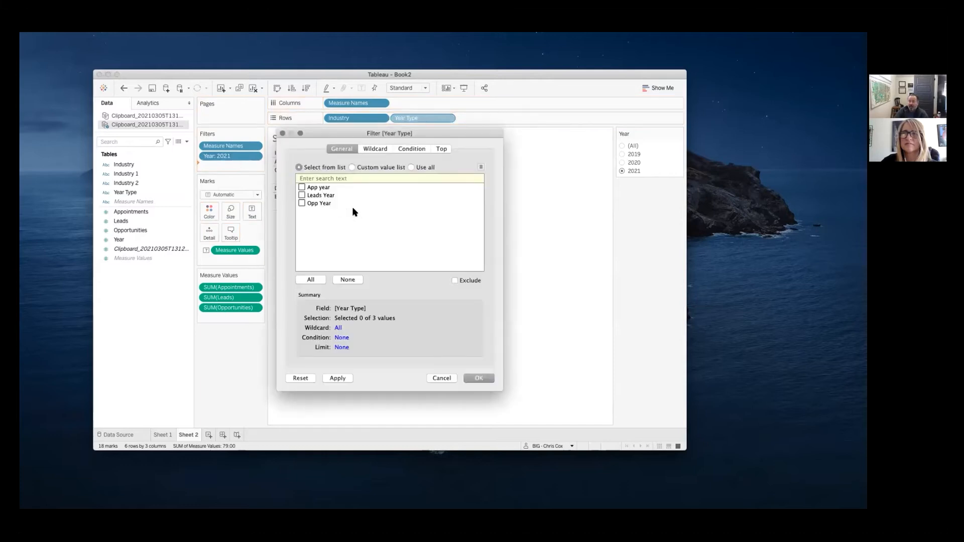
left_click(302, 188)
left_click(474, 378)
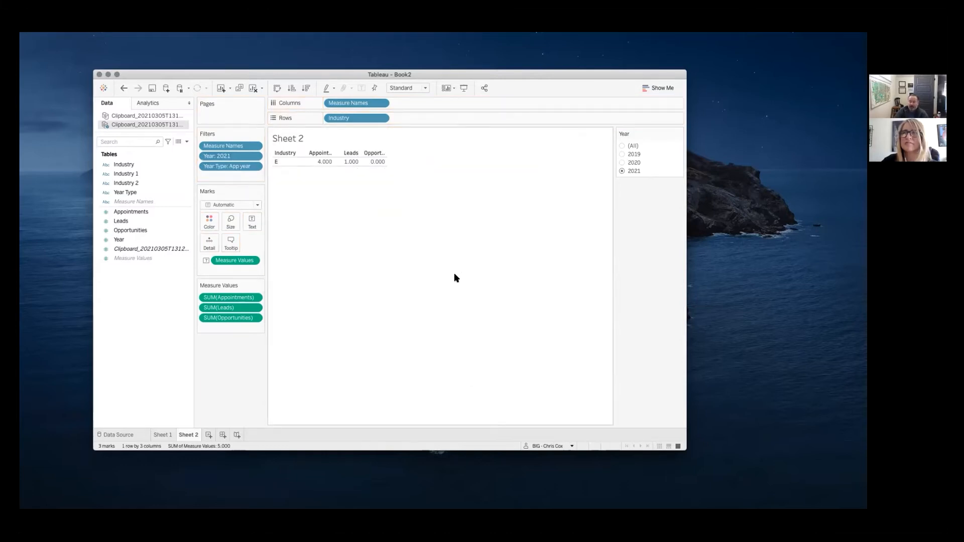
- Check the App year table with the Year filter on all years, 2019, 2020 and 2021 in turn
left_click(622, 146)
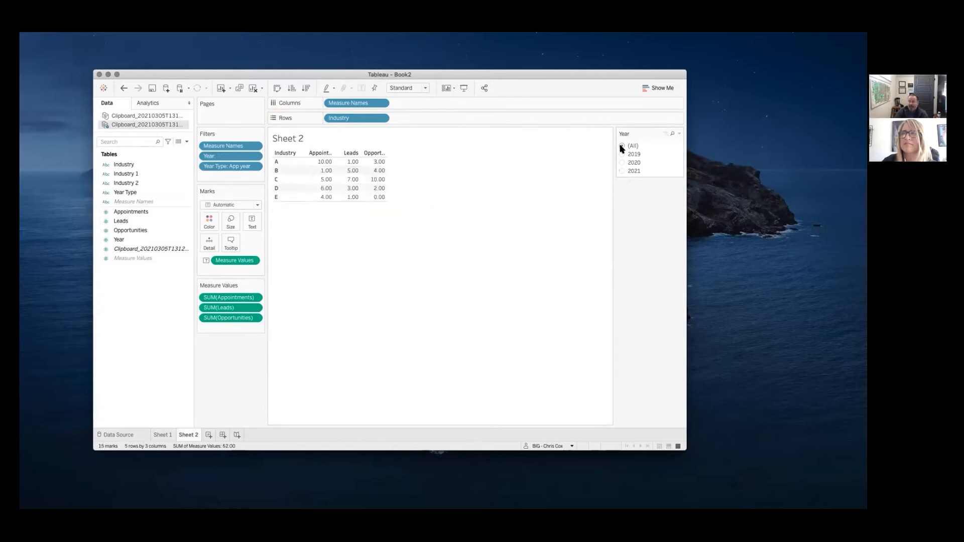
left_click(623, 155)
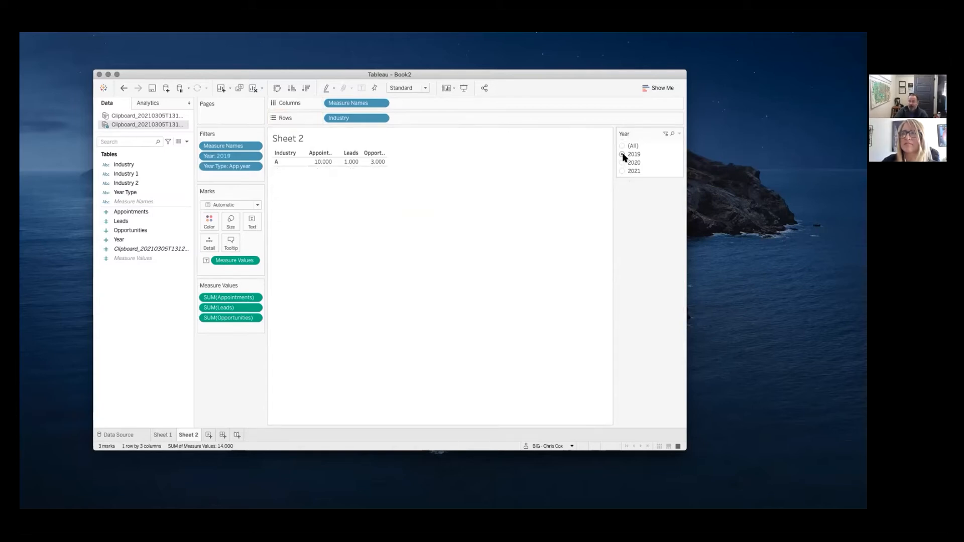
left_click(621, 162)
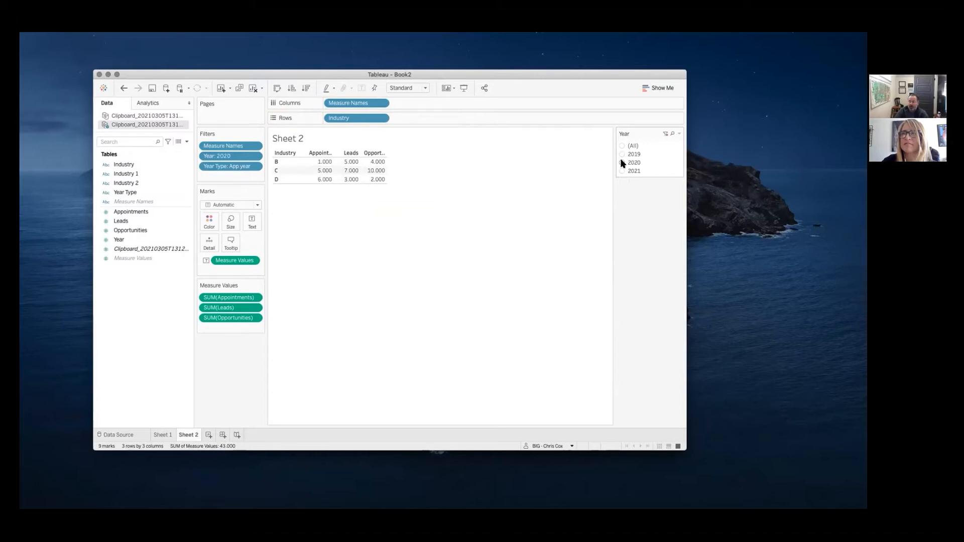
left_click(622, 171)
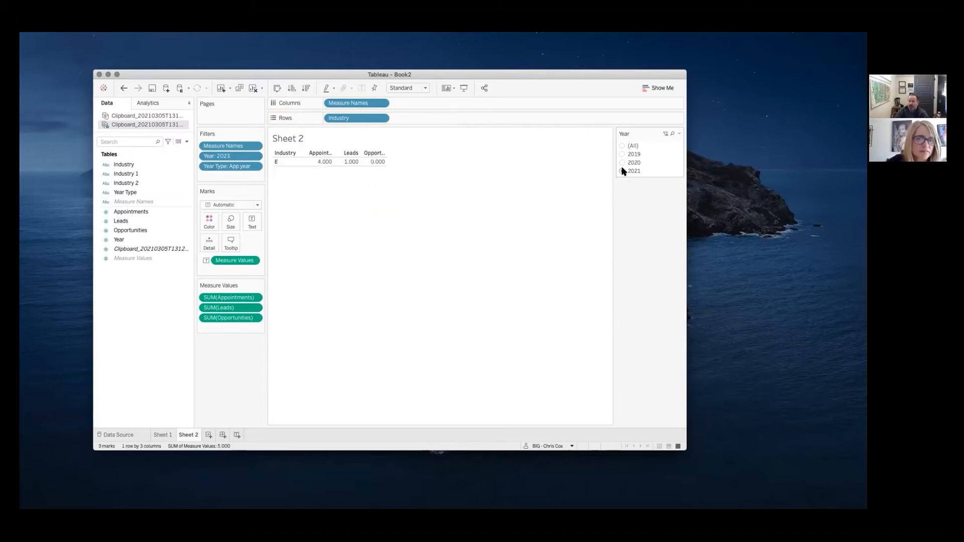
- Remove the Year Type filter from Sheet 2 and rename Sheet 1 with the data owner's first name followed by Raw Data
left_click_drag(238, 167, 171, 179)
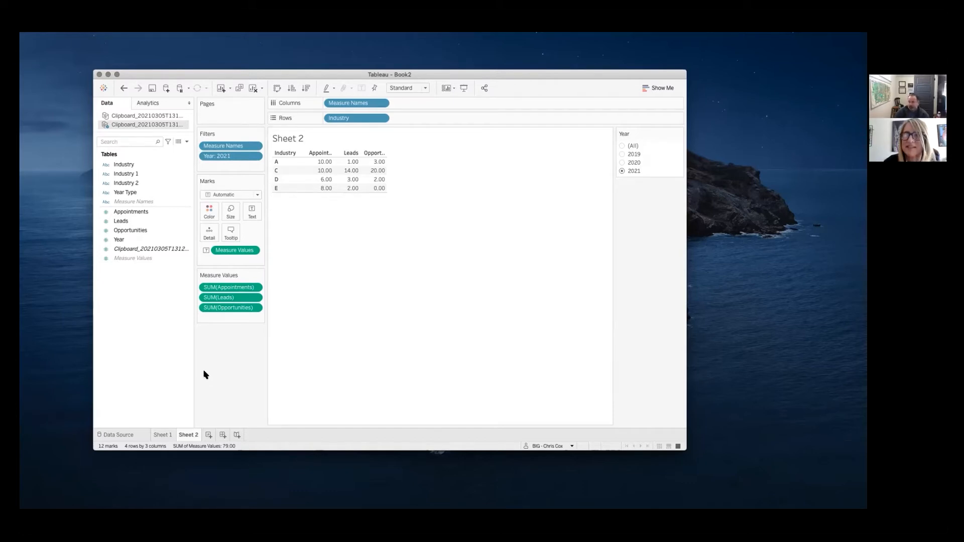
right_click(163, 436)
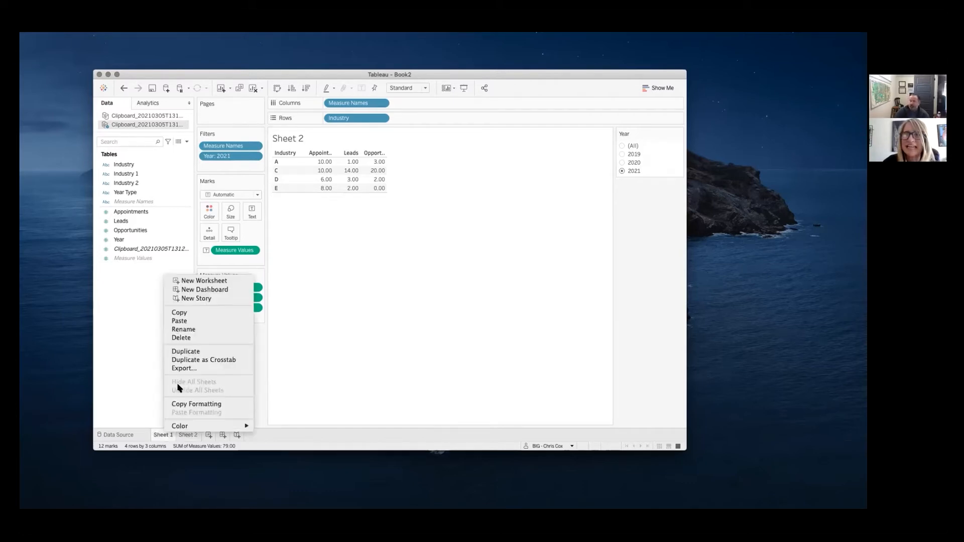
left_click(179, 329)
type("Eri")
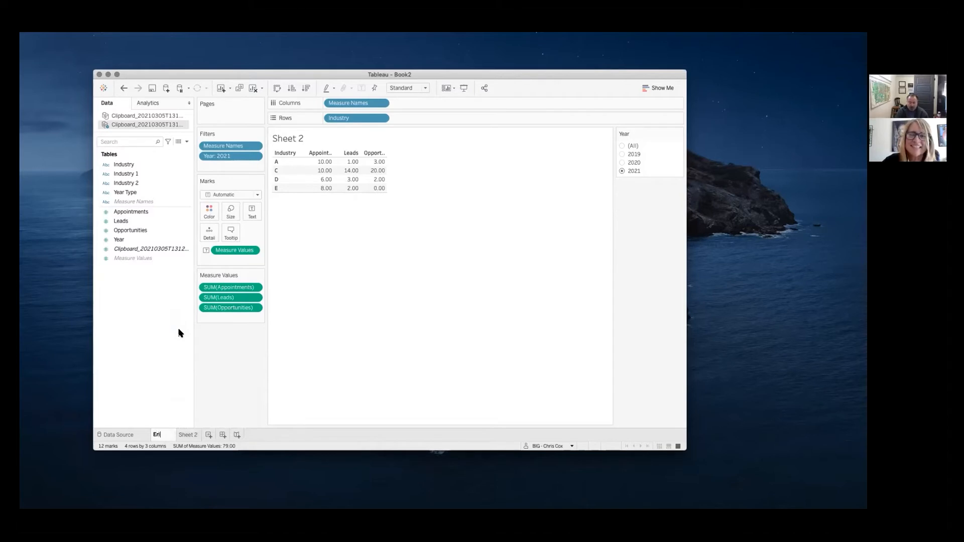
type("c Raw Data")
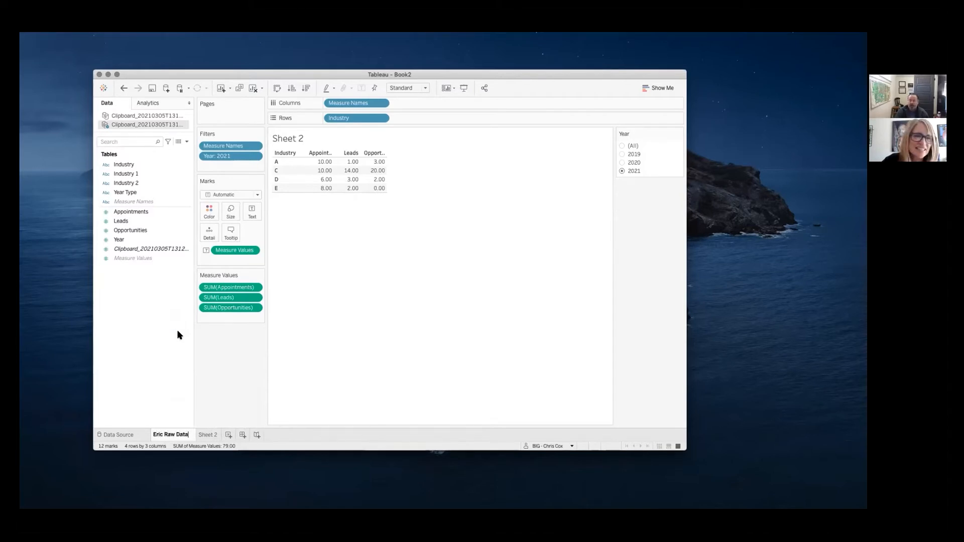
- Rename Sheet 2 with the data owner's first name followed by Pivoted Data
right_click(209, 435)
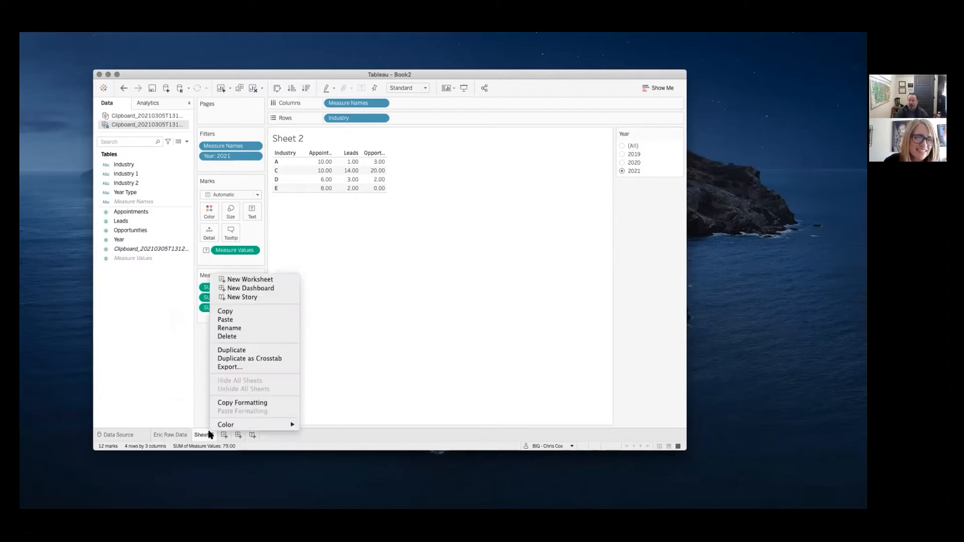
left_click(243, 328)
type("Er")
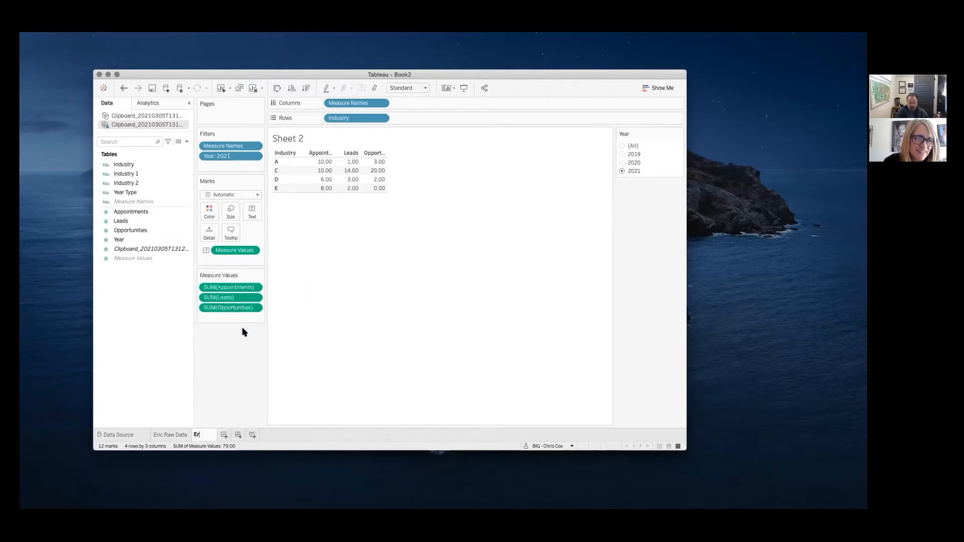
type("ic Pivoted Data")
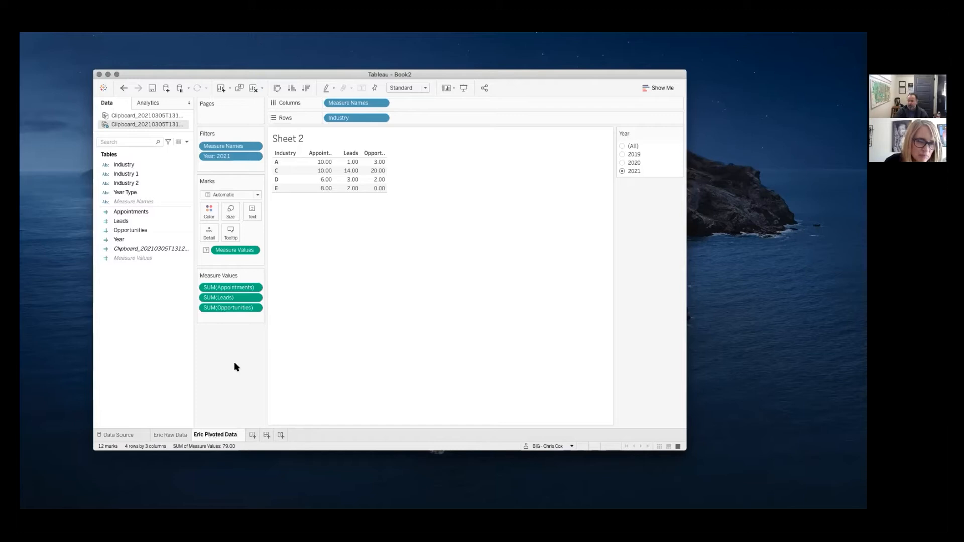
key("Return")
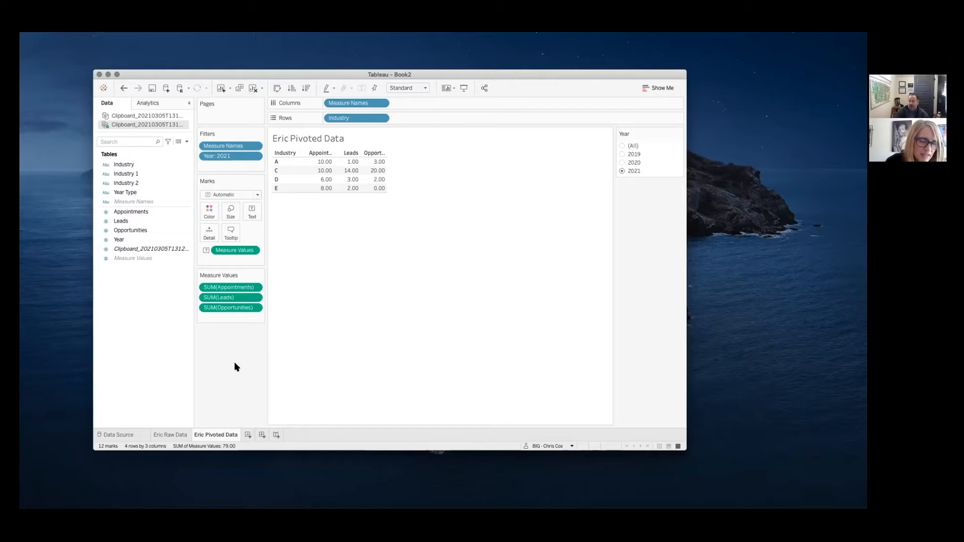
- Rename the original clipboard data source with the data owner's first name followed by Raw Data
right_click(171, 117)
left_click(202, 153)
type("Eric Raw Data")
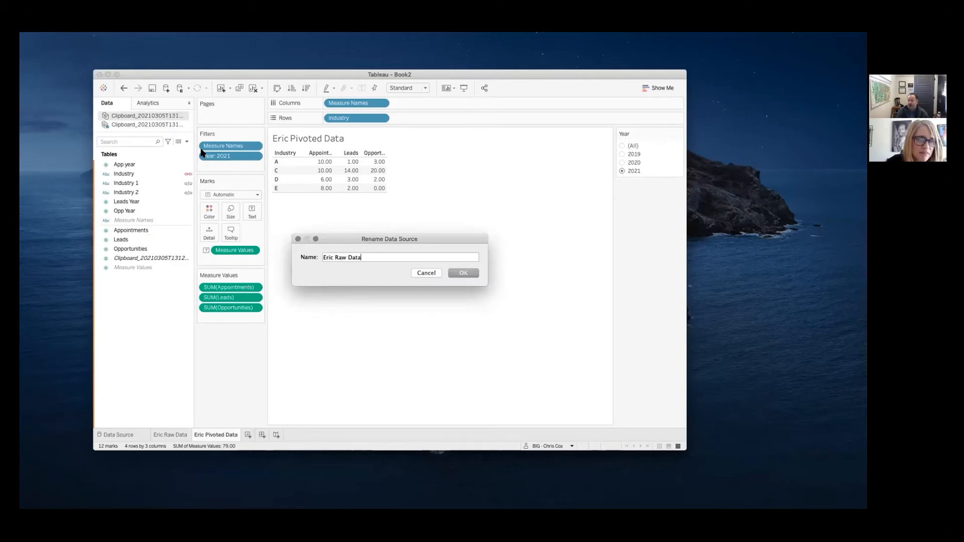
left_click(462, 272)
- Rename the copied clipboard data source with the data owner's first name followed by Pivoted Data
left_click(138, 116)
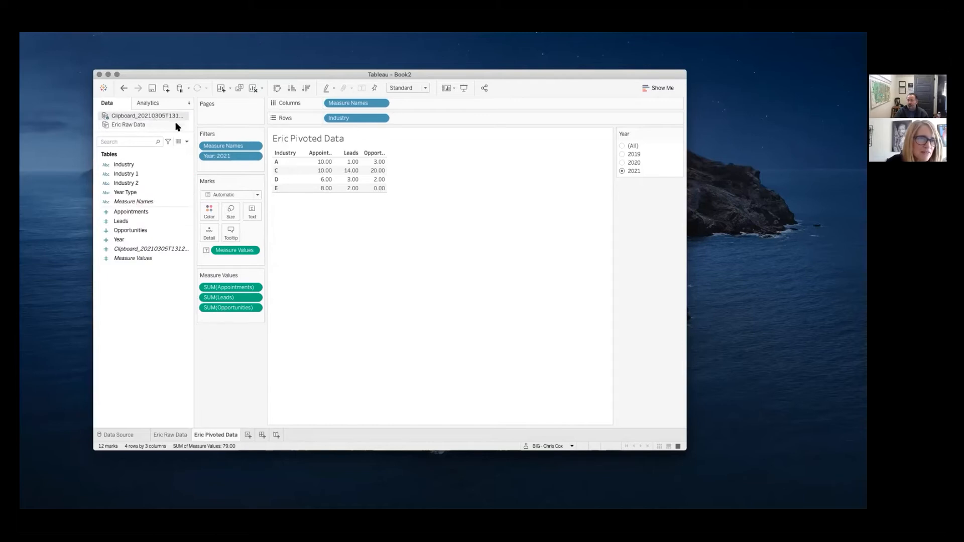
left_click_drag(195, 133, 292, 134)
right_click(187, 116)
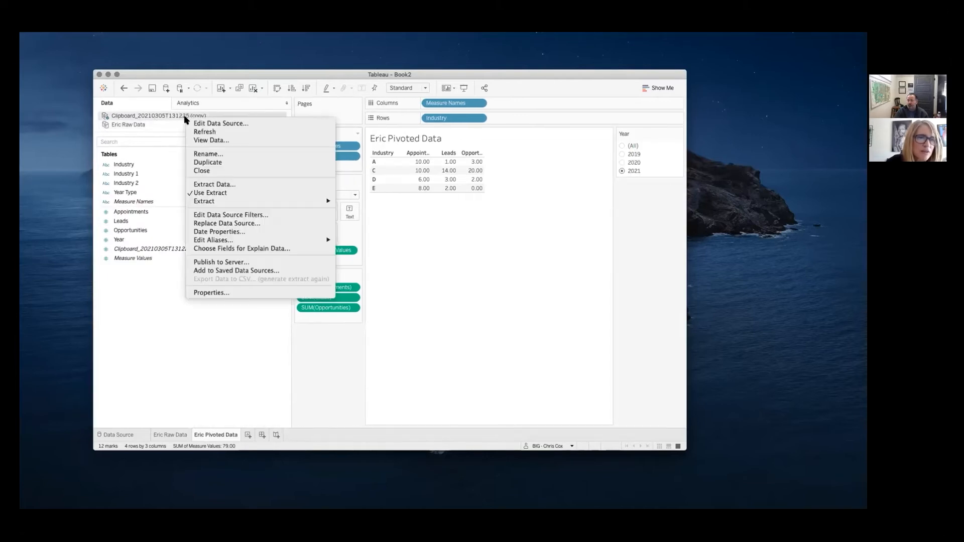
left_click(216, 133)
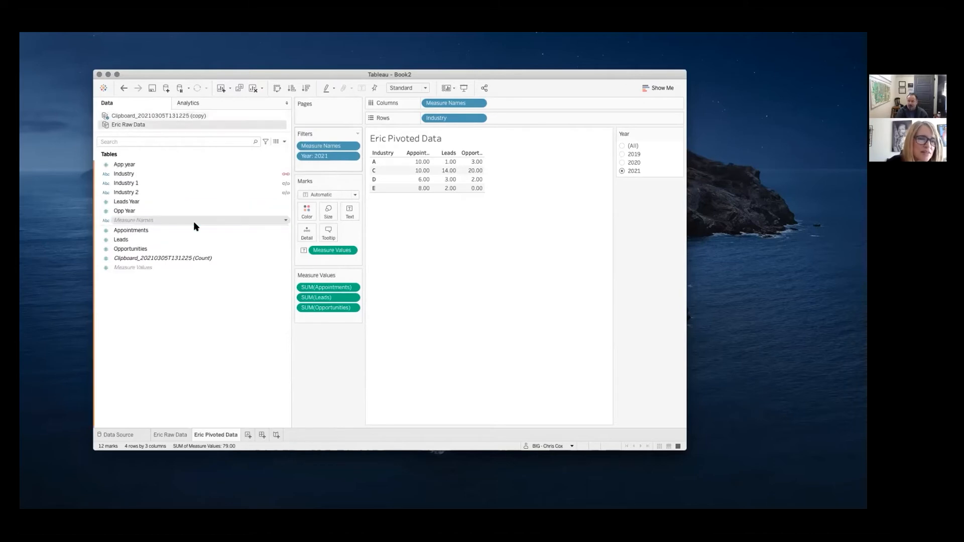
right_click(157, 116)
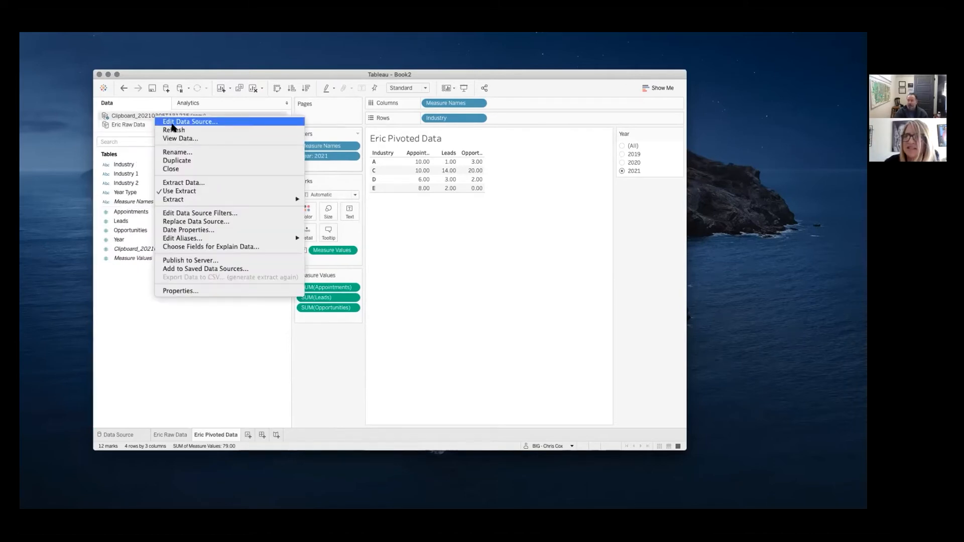
left_click(179, 151)
type("Eric Pivoted Data")
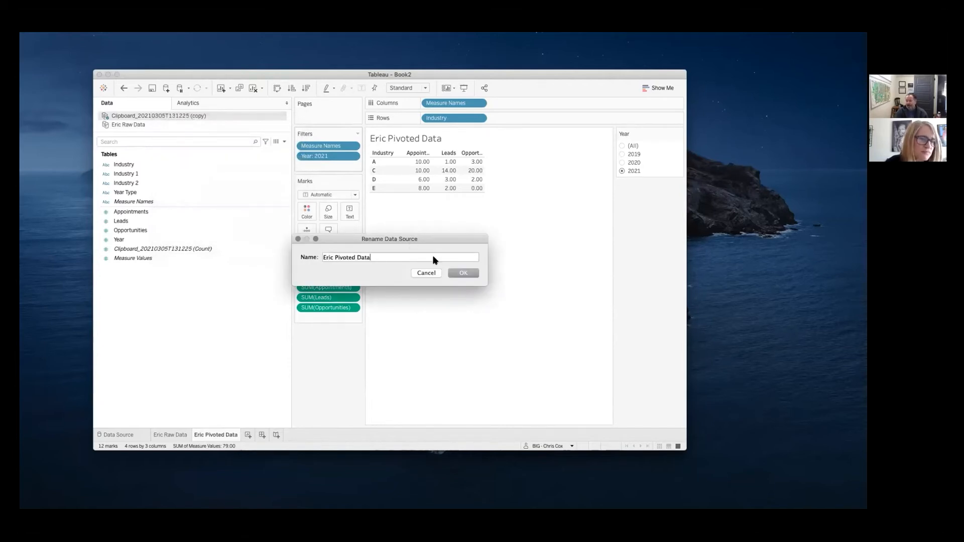
left_click(462, 273)
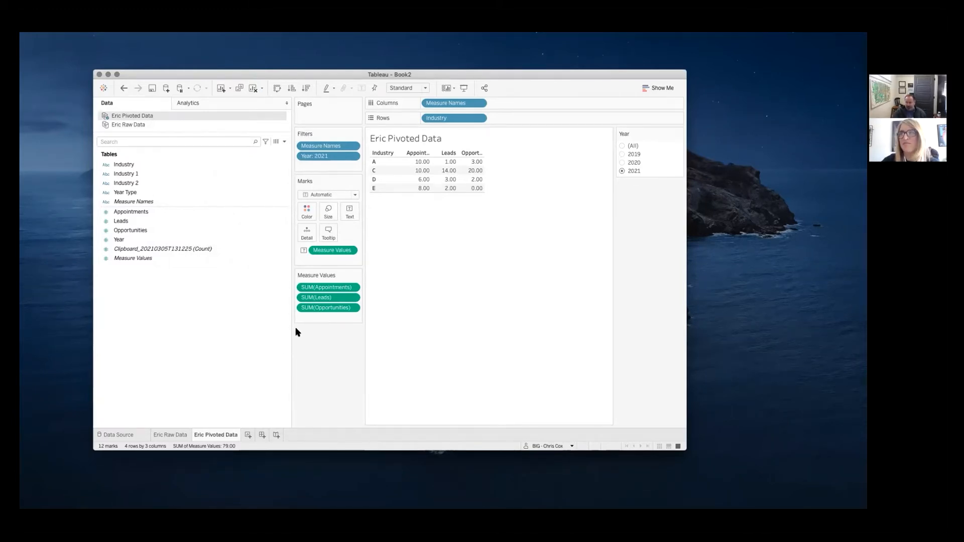
left_click_drag(290, 332, 228, 332)
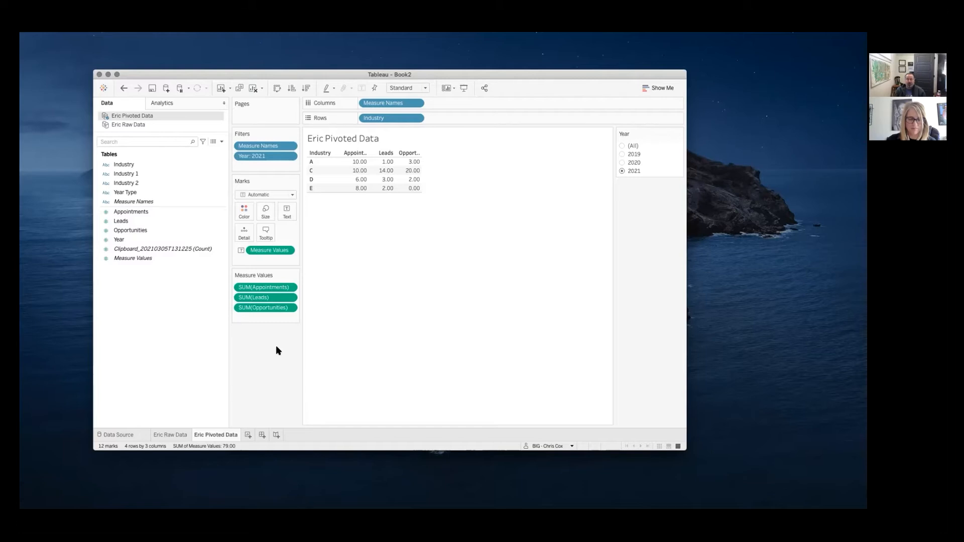
mouse_move(285, 497)
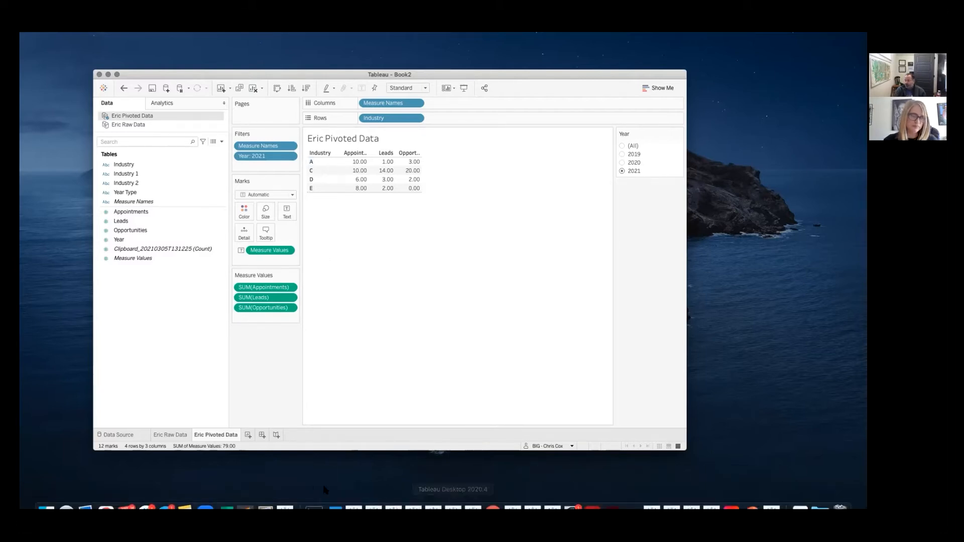
right_click(225, 497)
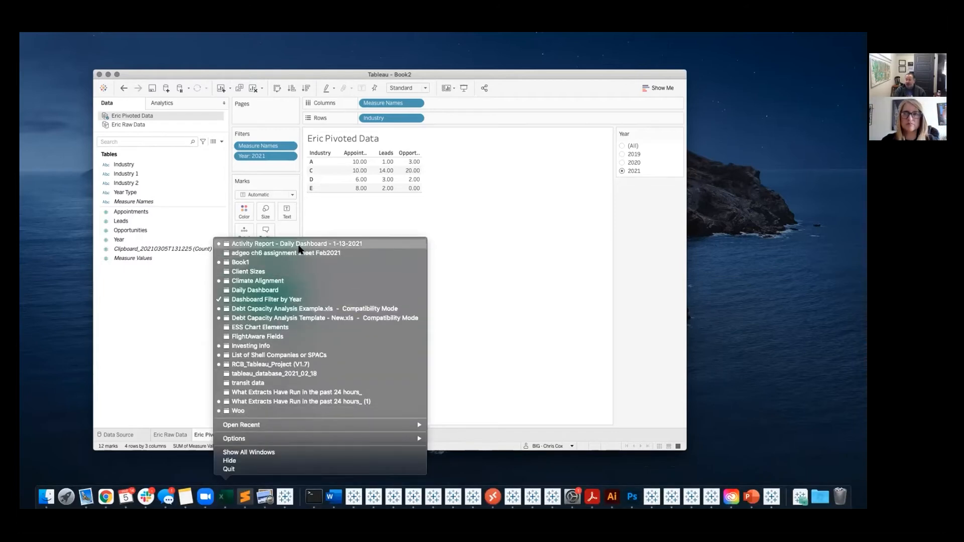
left_click(286, 263)
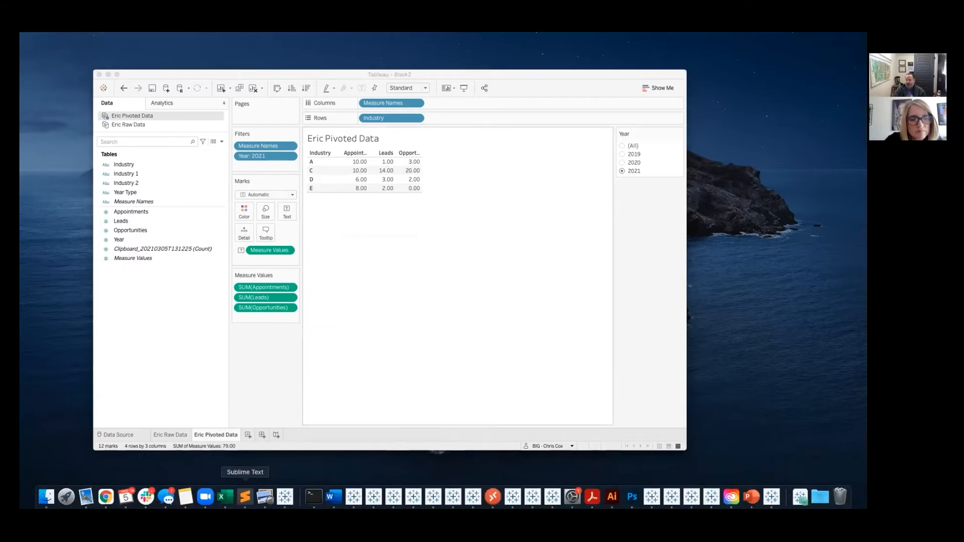
right_click(284, 496)
left_click(242, 107)
left_click_drag(251, 73, 437, 240)
key("ctrl+Up")
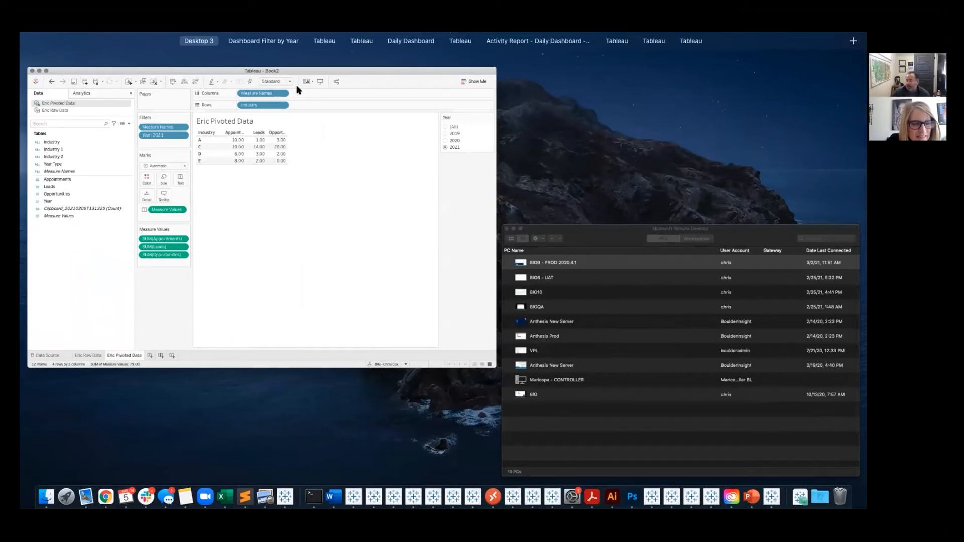
left_click(29, 160)
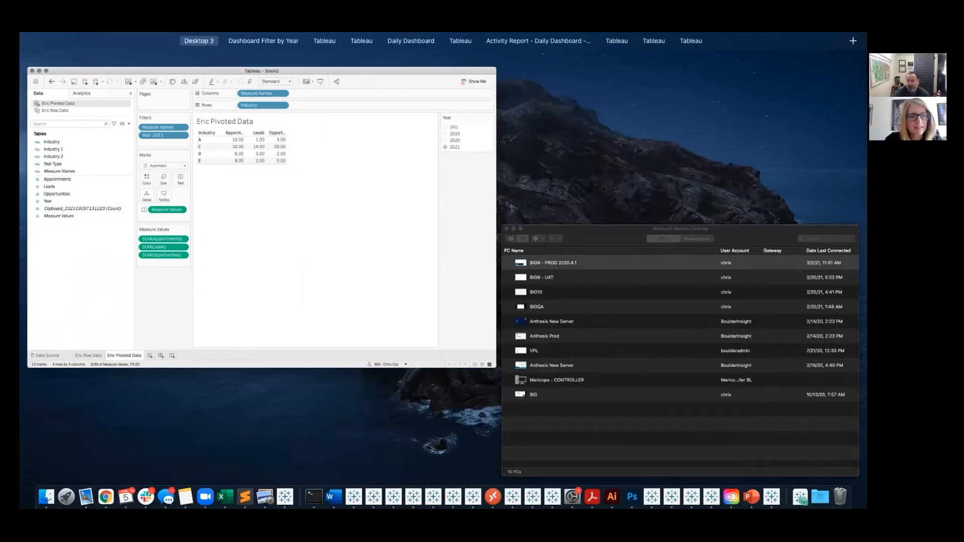
mouse_move(378, 55)
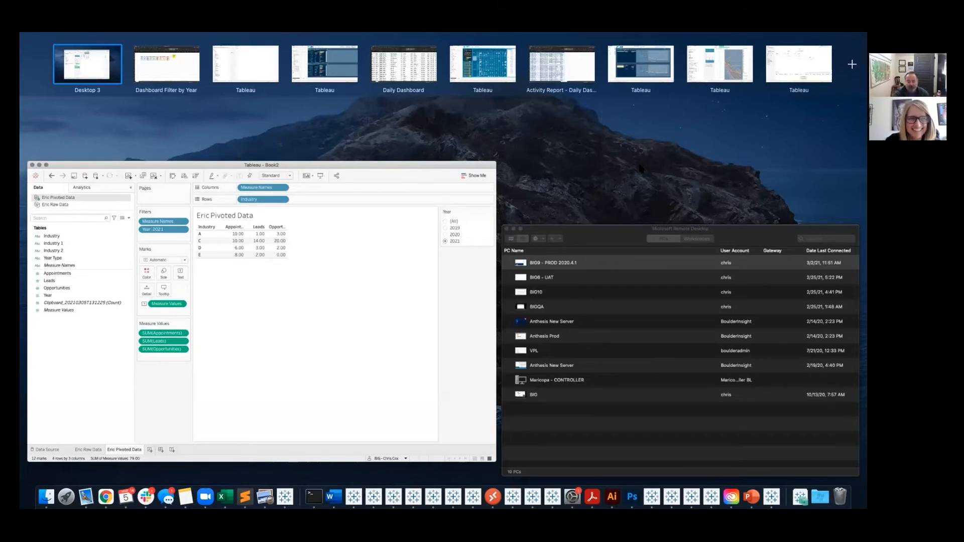
left_click(639, 165)
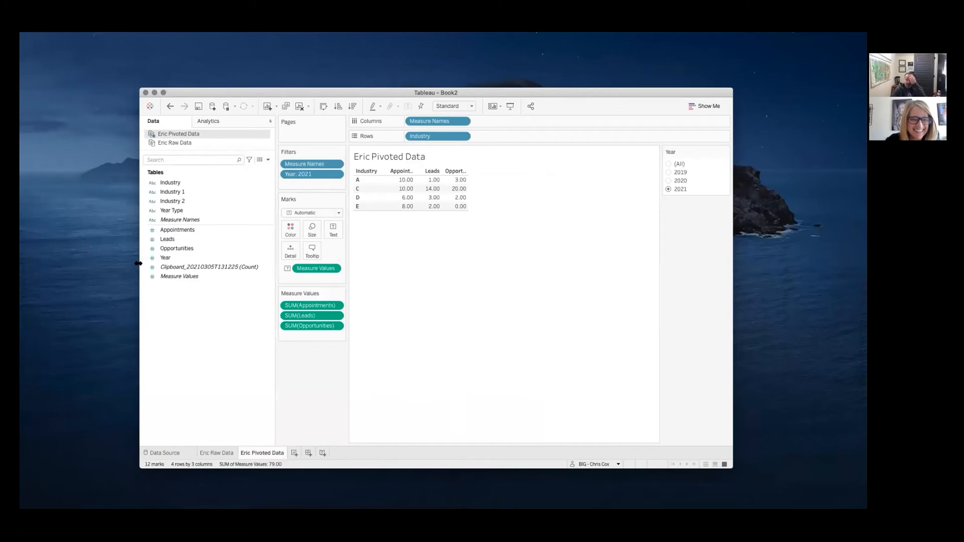
left_click(104, 278)
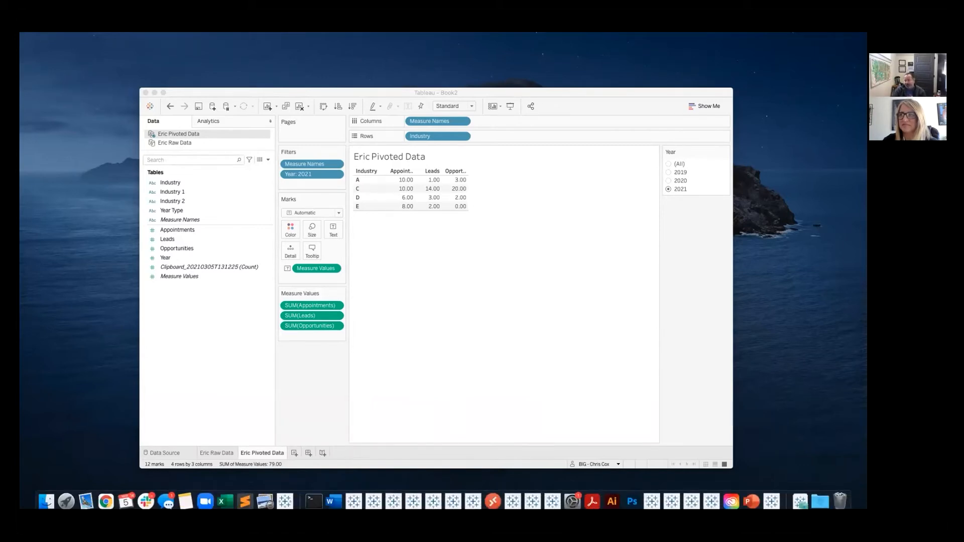
- Switch to the Dashboard Filter by Year workbook in Excel and copy the Industry and Leads columns, C6:D11
left_click(225, 497)
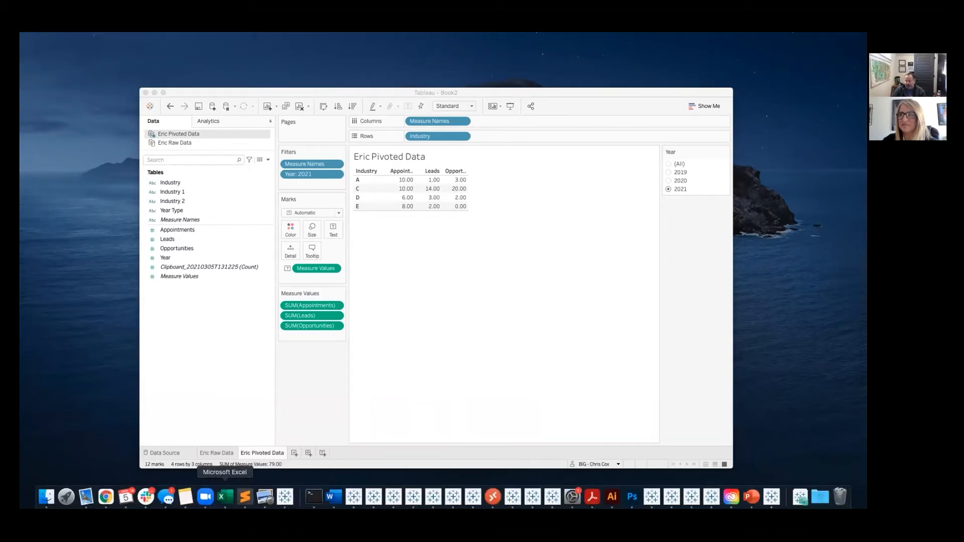
right_click(224, 497)
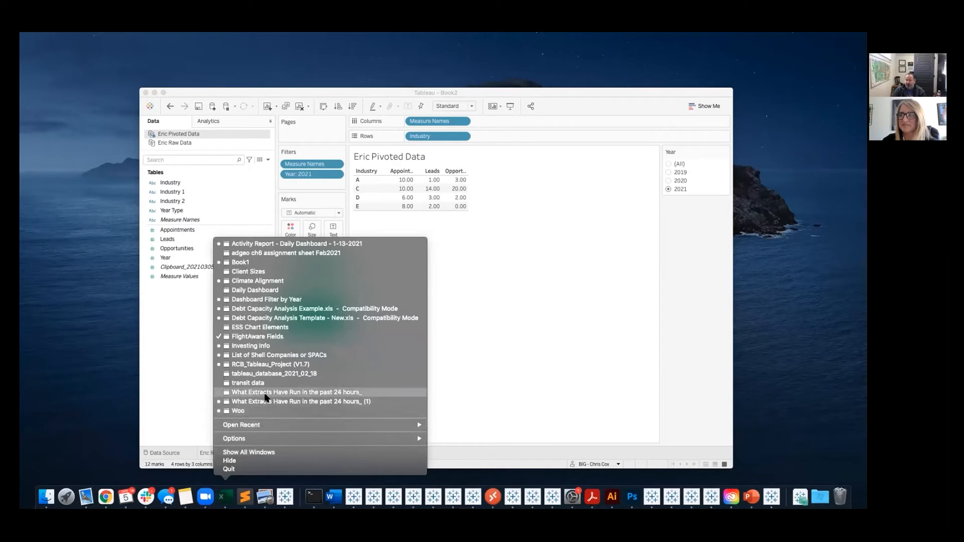
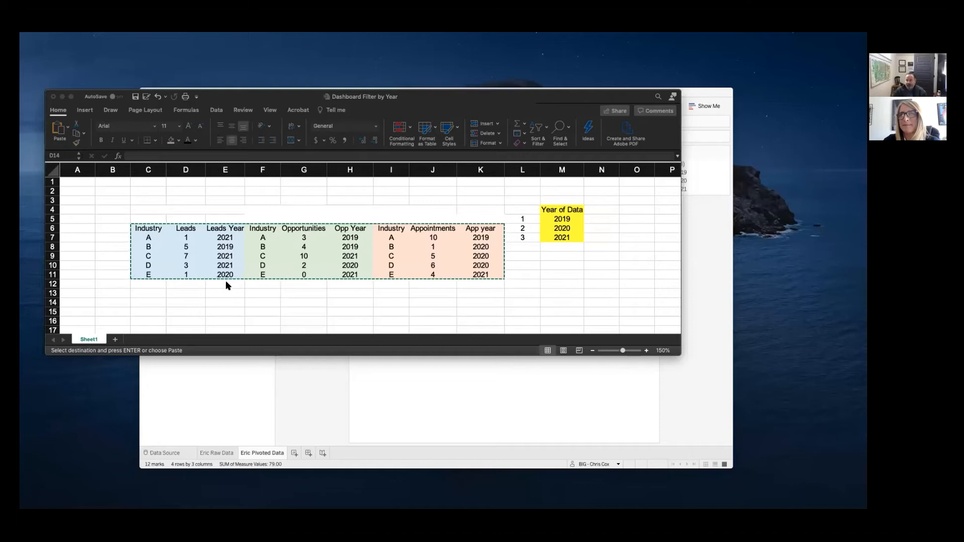
left_click(210, 355)
left_click_drag(84, 93, 85, 49)
left_click(264, 341)
left_click_drag(162, 187, 192, 230)
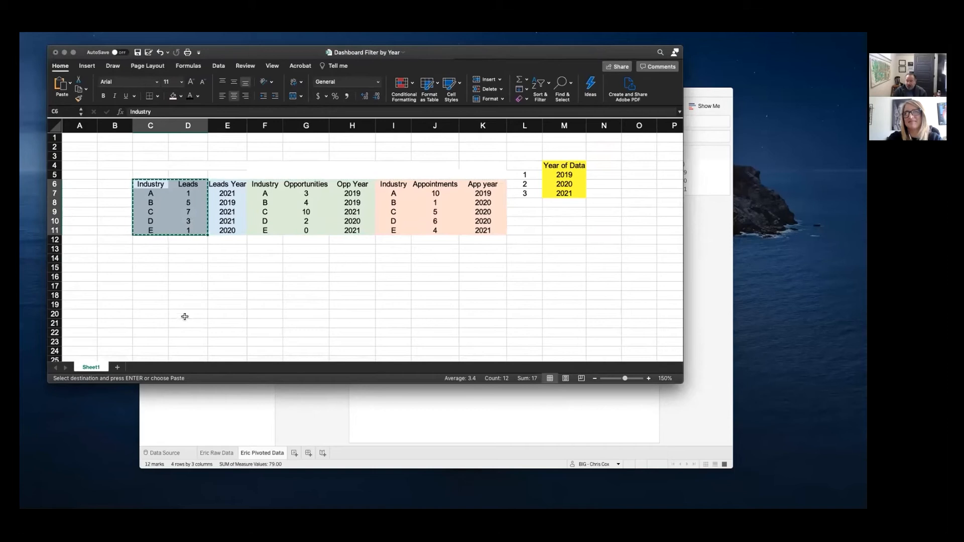
- Add a new worksheet and paste the copied Industry and Leads data transposed at cell C7
left_click(117, 367)
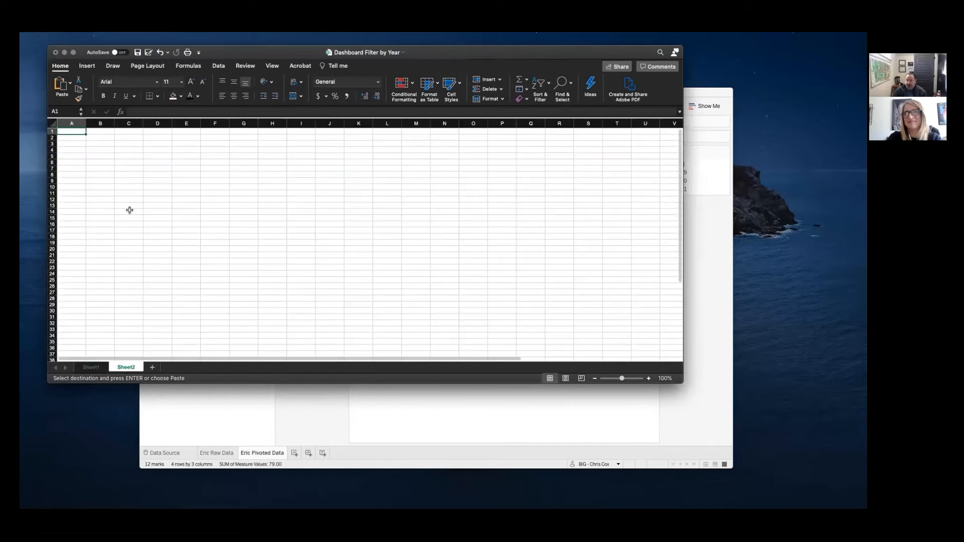
right_click(123, 169)
mouse_move(197, 202)
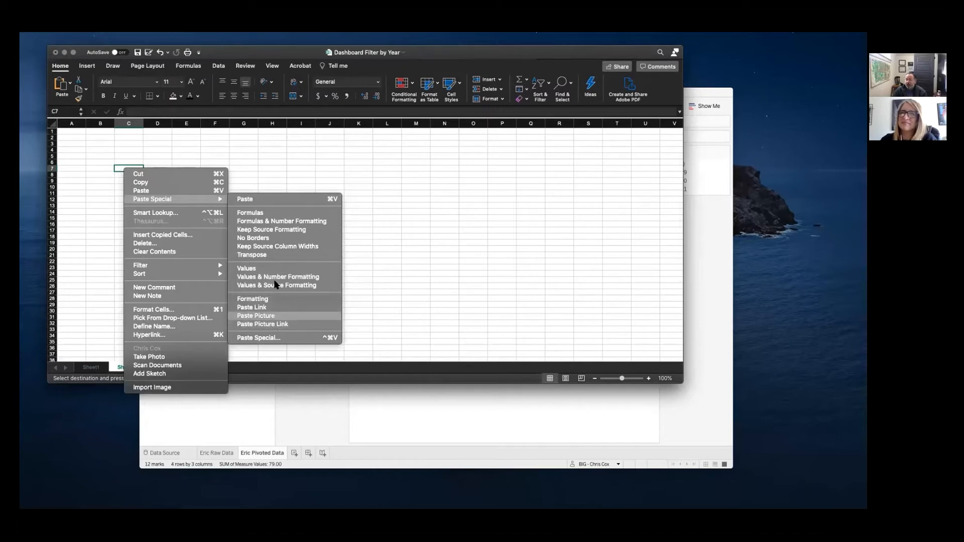
left_click(272, 255)
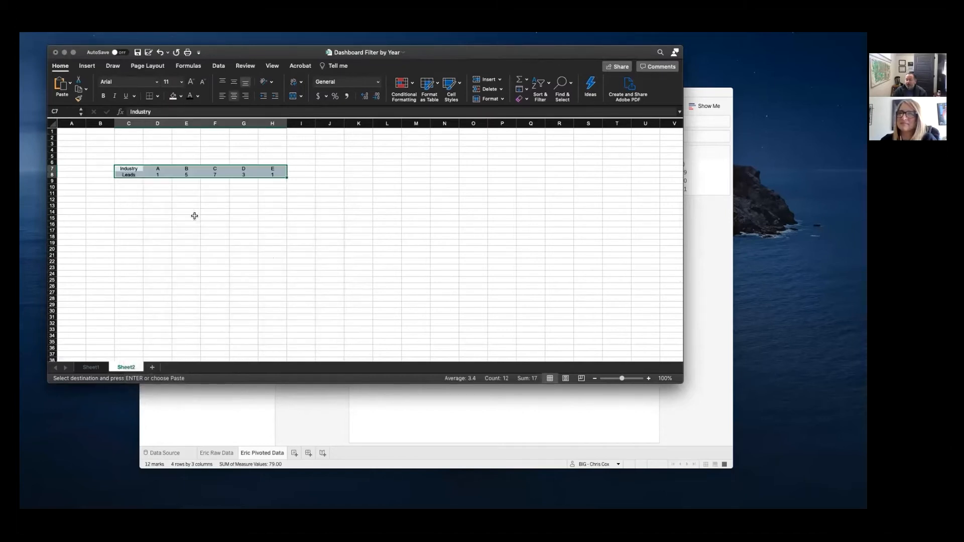
left_click(189, 216)
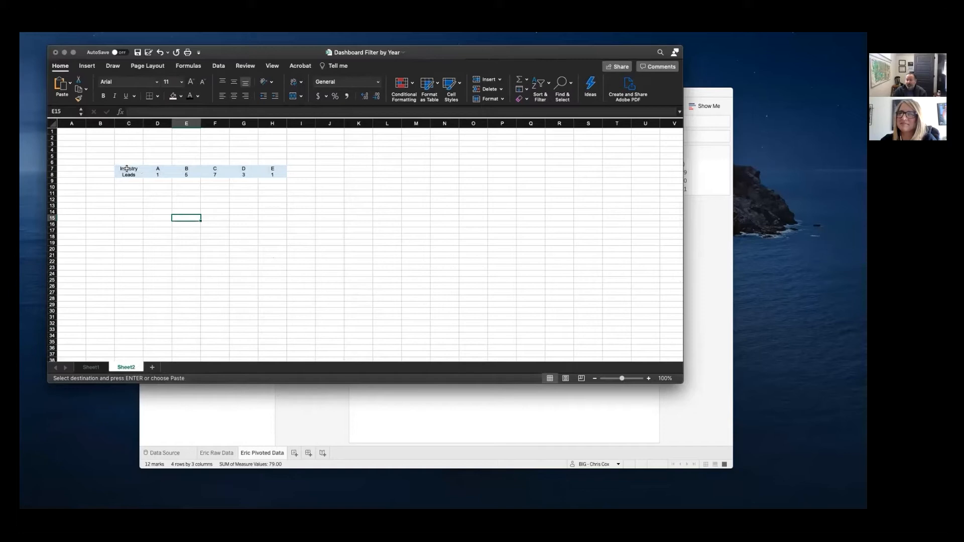
- Examine the industry headings A to E spread across the first row of the transposed table
left_click(153, 168)
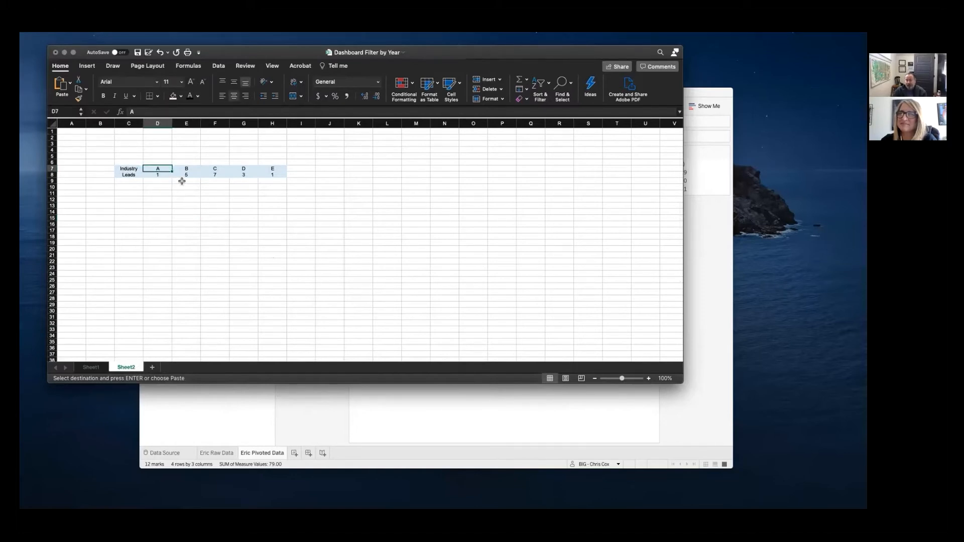
left_click(188, 169)
left_click(215, 169)
left_click(243, 168)
left_click(273, 170)
left_click(269, 206)
left_click(155, 170)
- Copy the transposed Industry and Leads table, C7:H8
left_click_drag(130, 169, 258, 176)
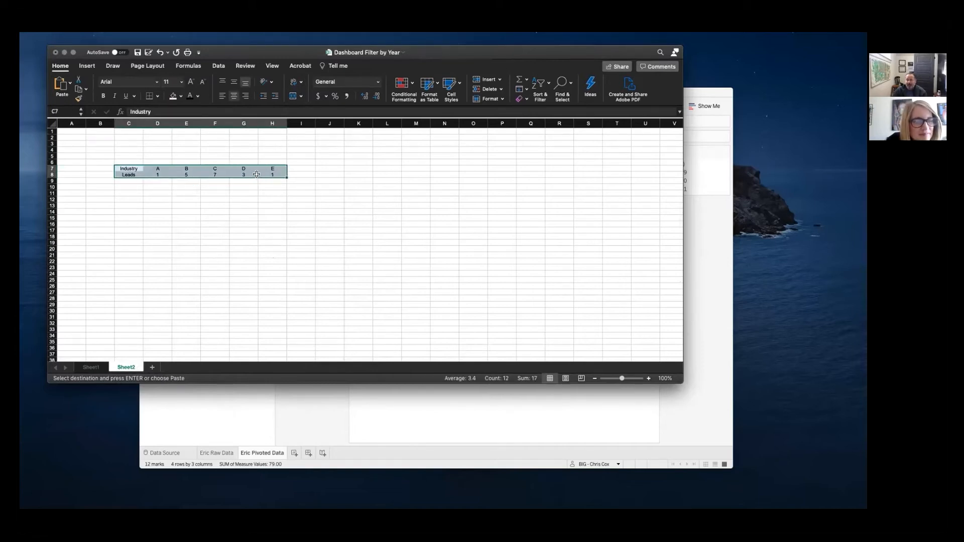
right_click(258, 175)
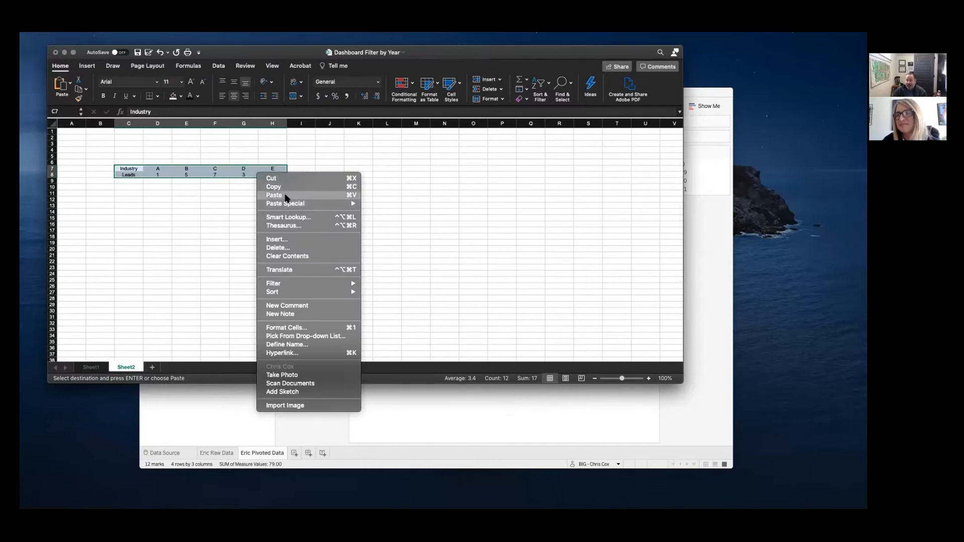
left_click(280, 188)
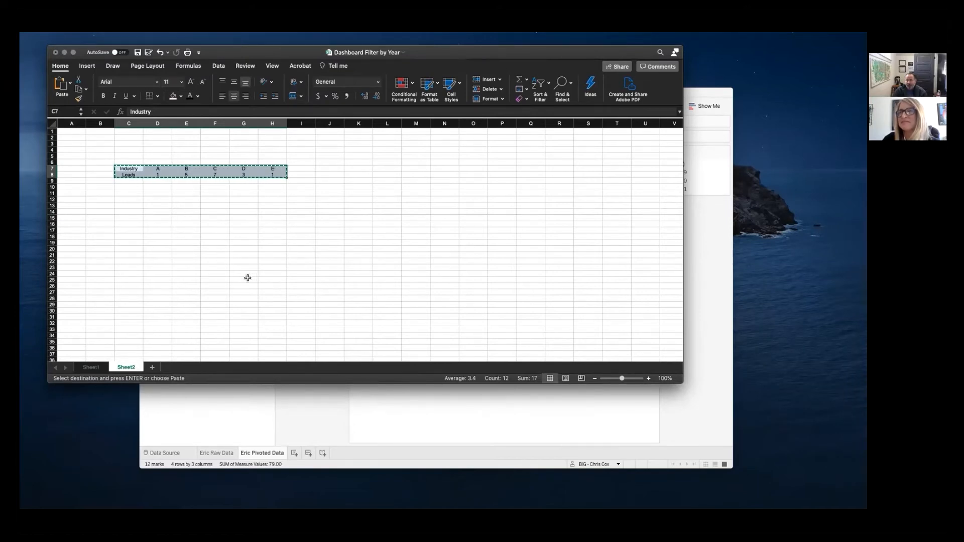
- Switch to Tableau and paste the copied wide table into a new worksheet as a data source
left_click(392, 415)
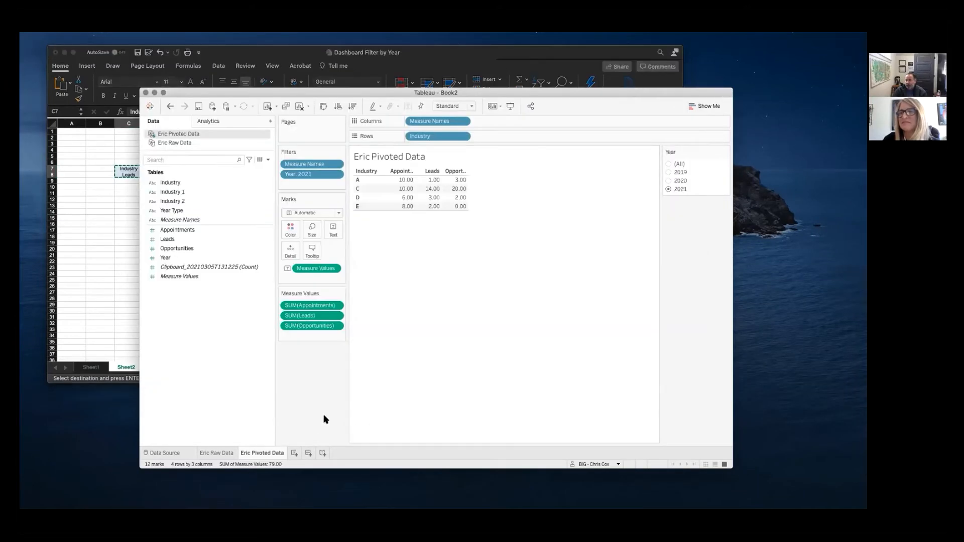
left_click(294, 452)
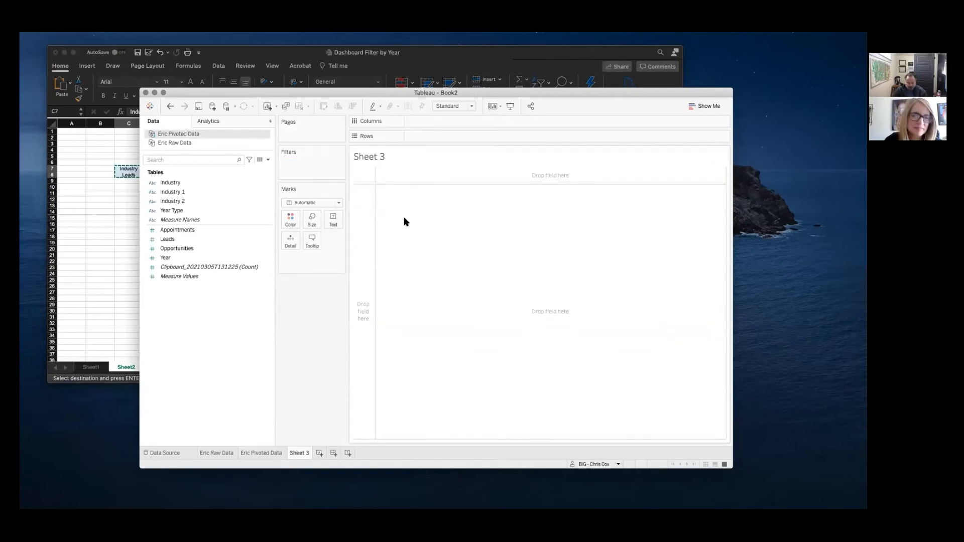
key("super+v")
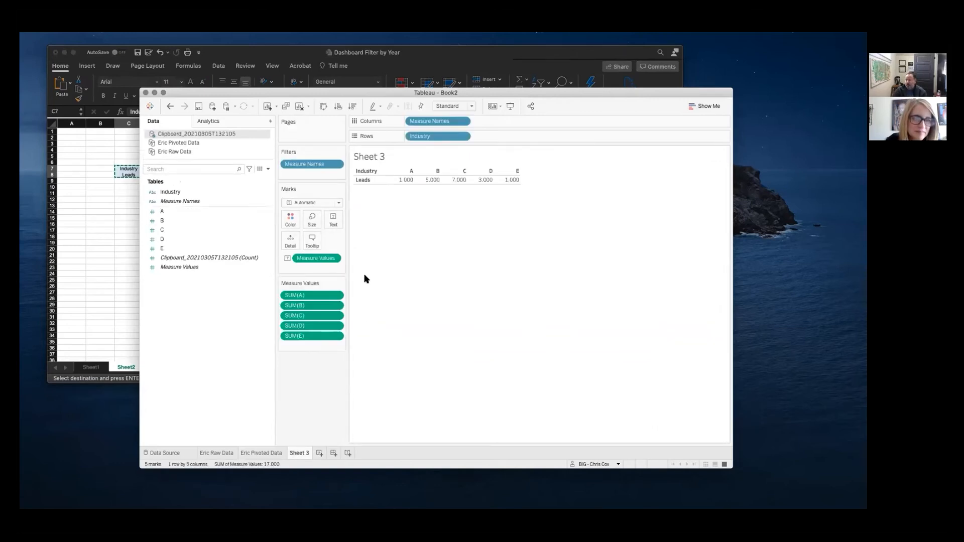
- Extract all rows of the pasted clipboard data source, saving the extract in Downloads under the data owner's first name followed by Wide Data
right_click(201, 133)
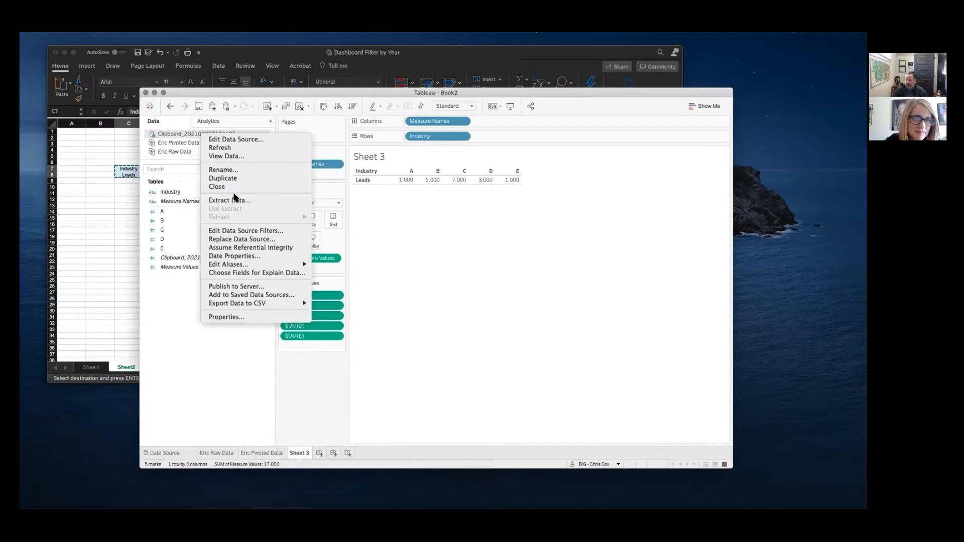
left_click(234, 199)
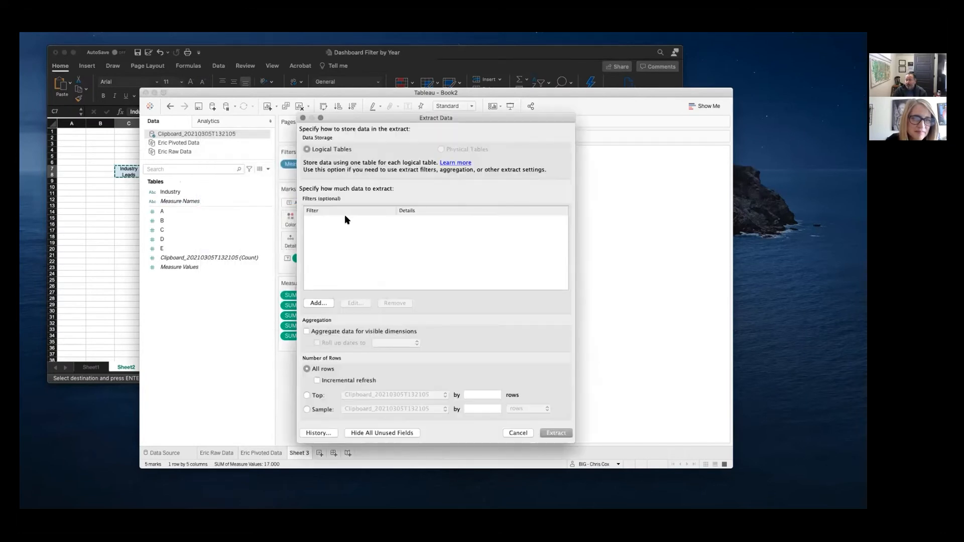
left_click(555, 433)
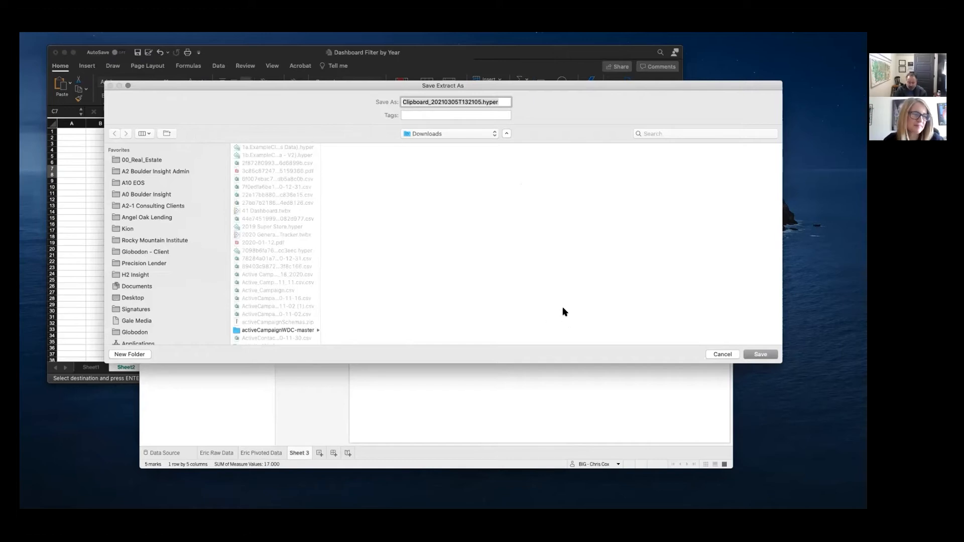
type("Wide Data")
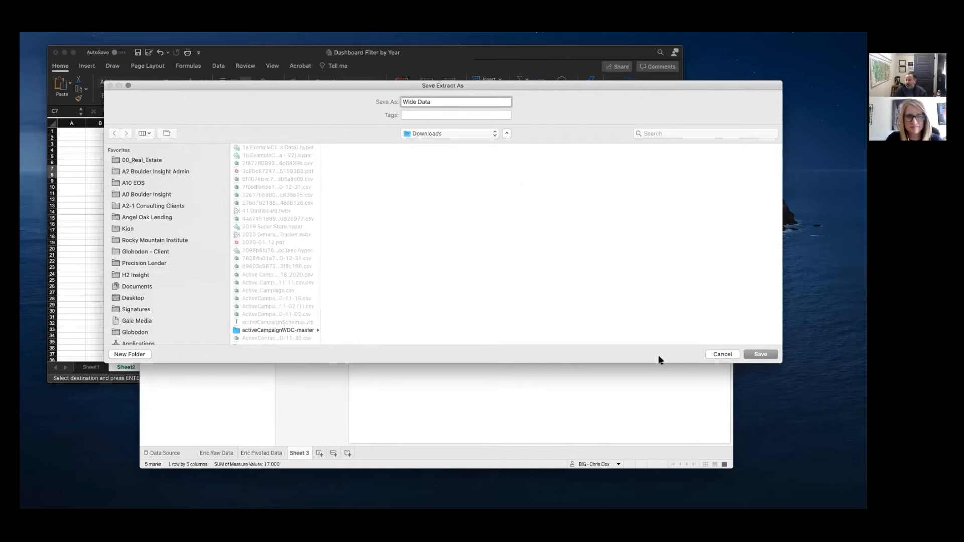
left_click(402, 102)
type("Eric")
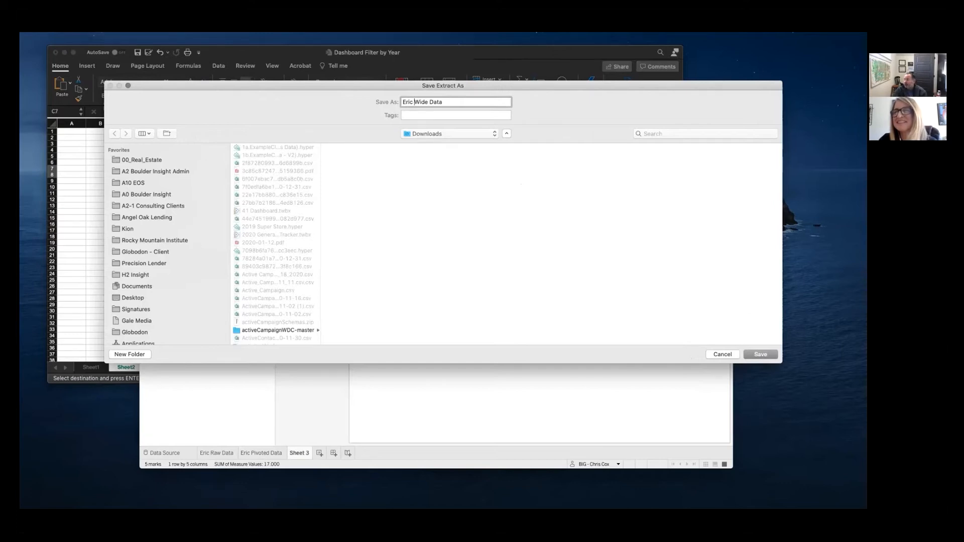
left_click(760, 354)
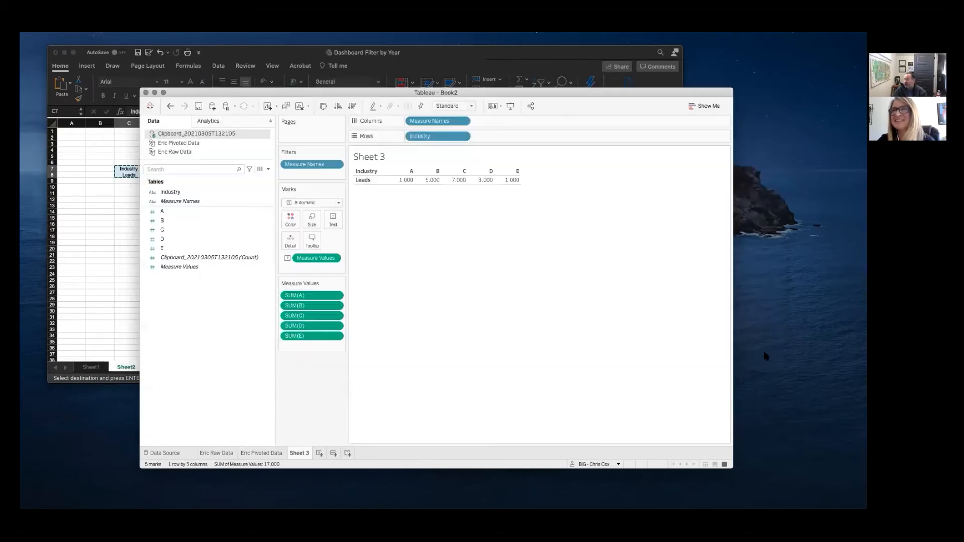
- Rename the new clipboard data source with the data owner's first name followed by Wide Data
right_click(205, 134)
left_click(225, 170)
type("Eric Wide Data")
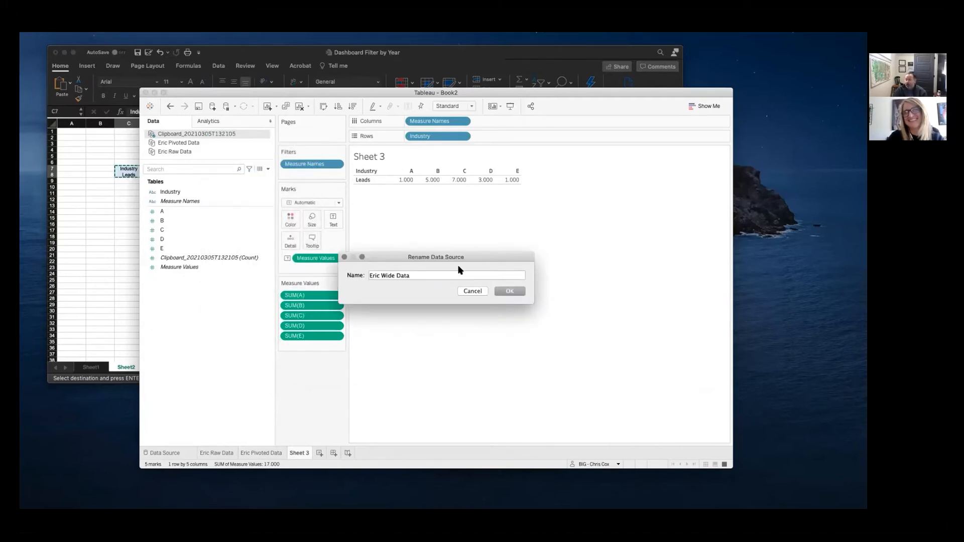
left_click(510, 294)
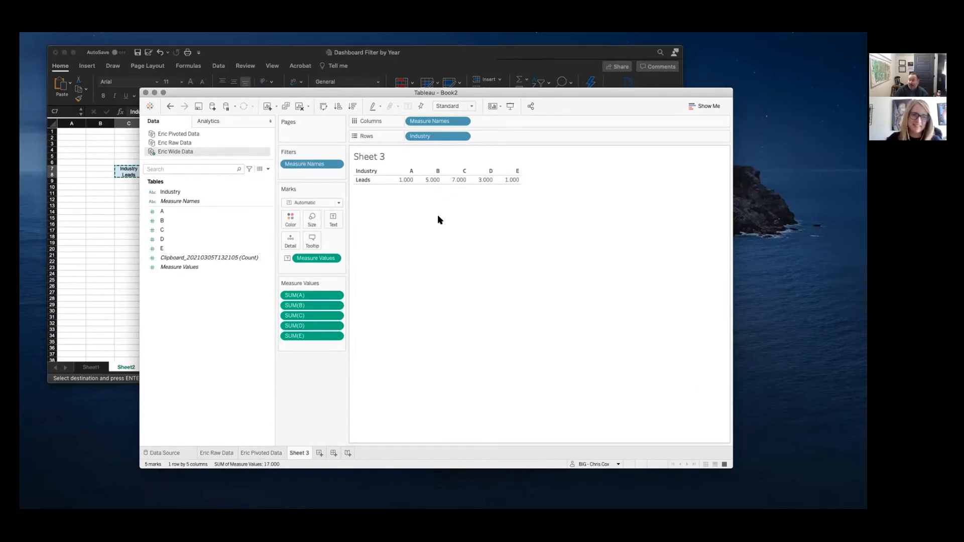
- Remove Industry from the view and chart Measure Values on Rows against Measure Names on Columns as bars
left_click_drag(408, 136, 324, 102)
left_click_drag(451, 121, 195, 302)
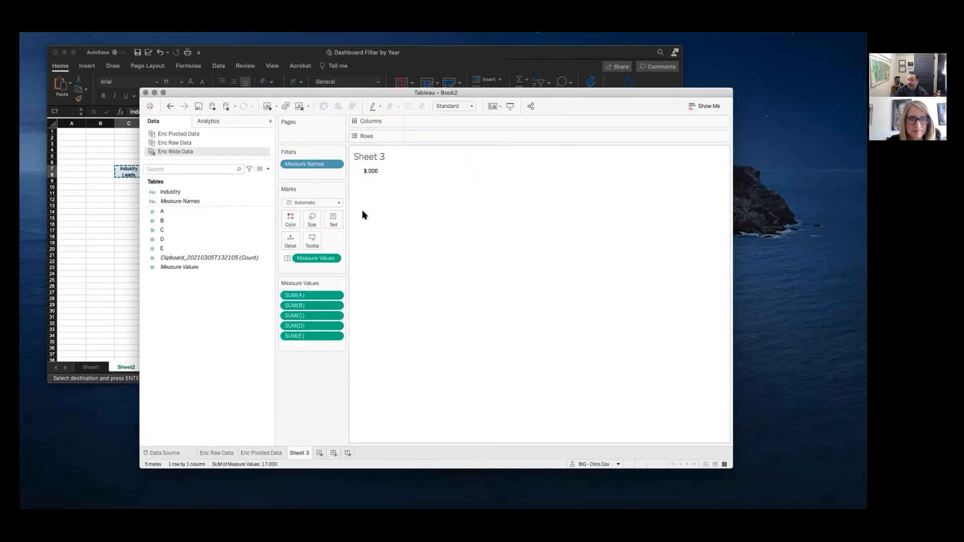
left_click_drag(318, 258, 458, 135)
mouse_move(394, 210)
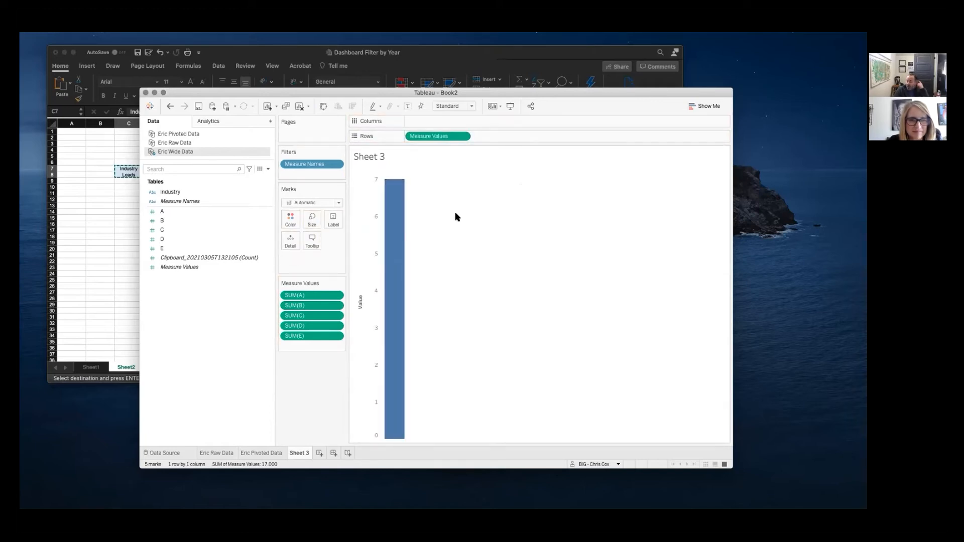
left_click_drag(198, 191, 212, 349)
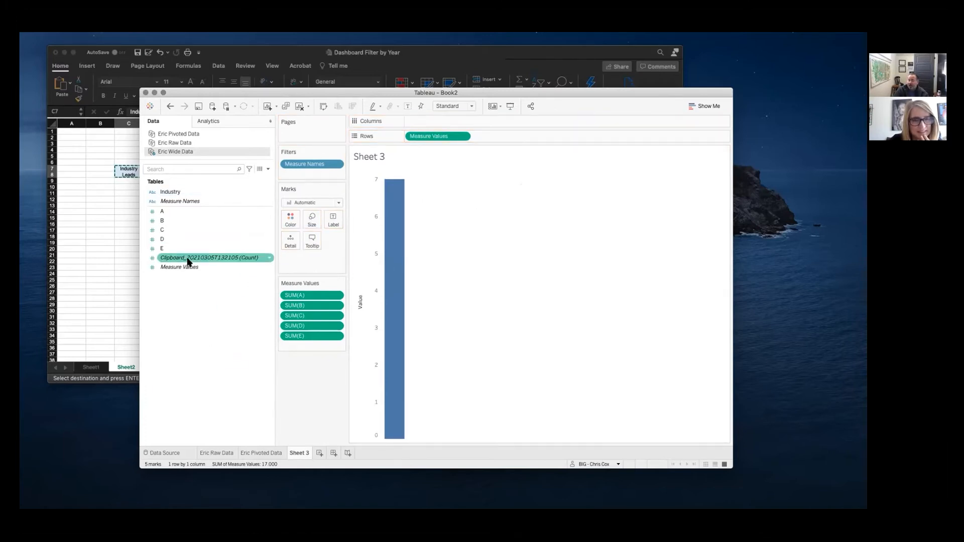
left_click_drag(185, 201, 447, 121)
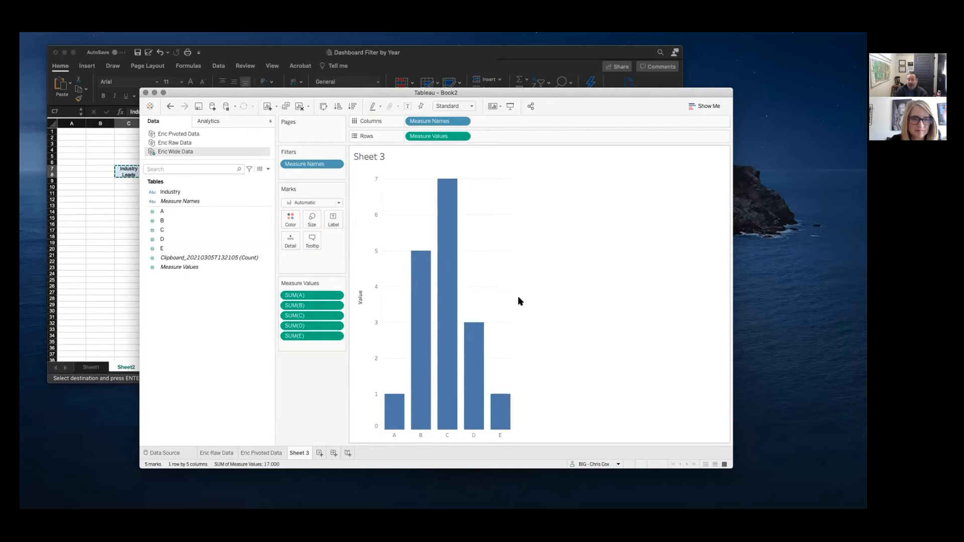
left_click(450, 317)
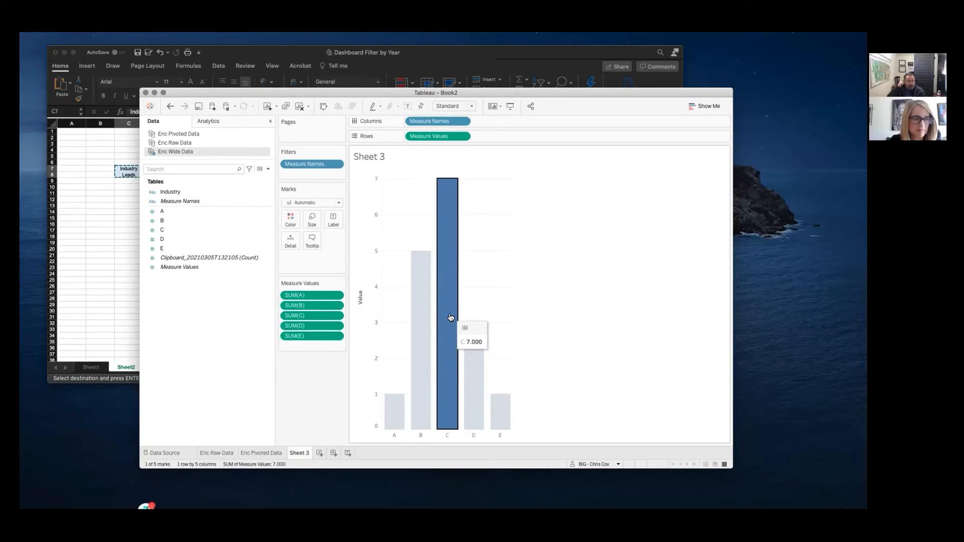
left_click(501, 296)
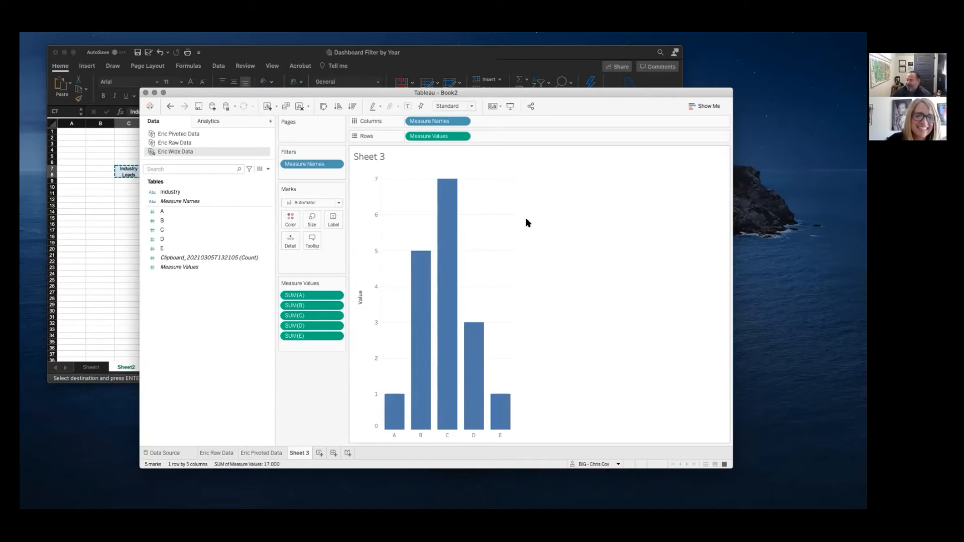
- Duplicate the Wide Data source and reselect the original one
right_click(200, 152)
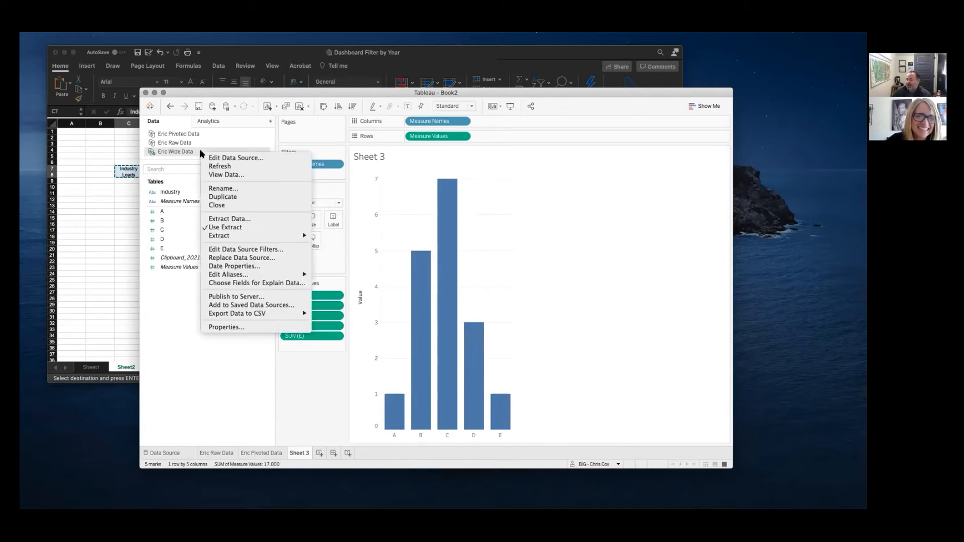
left_click(235, 195)
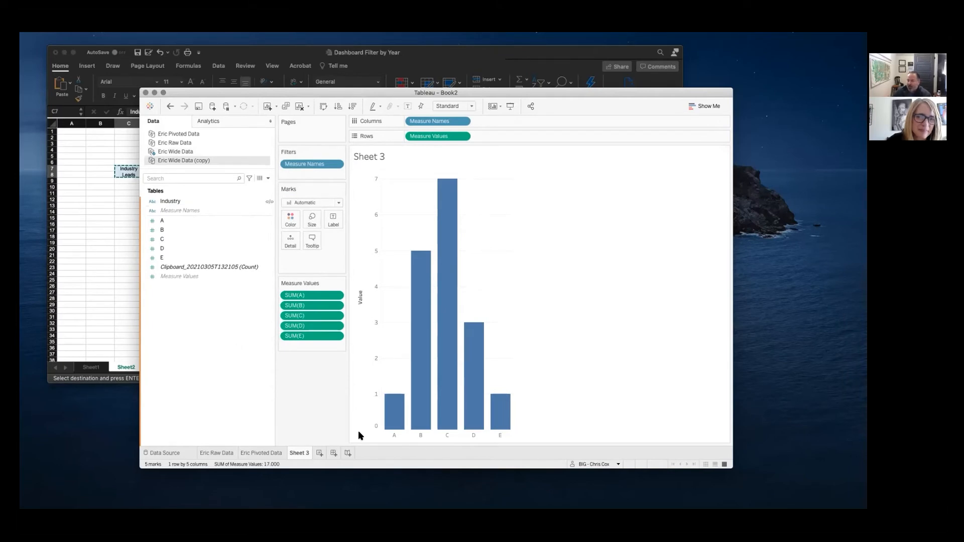
mouse_move(424, 378)
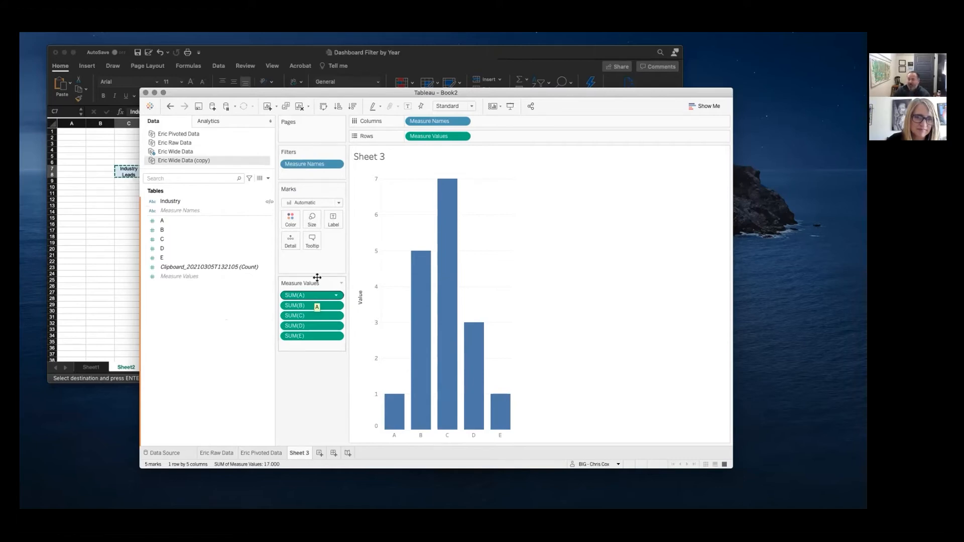
left_click(187, 152)
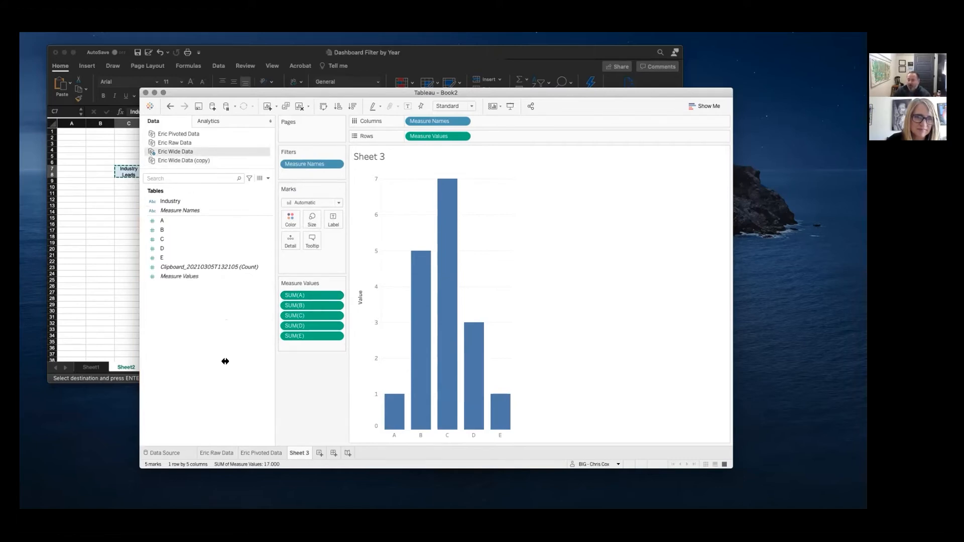
- Compare industry B in the Raw Data sheet's table with the B column in Sheet 3's bar chart
left_click(226, 454)
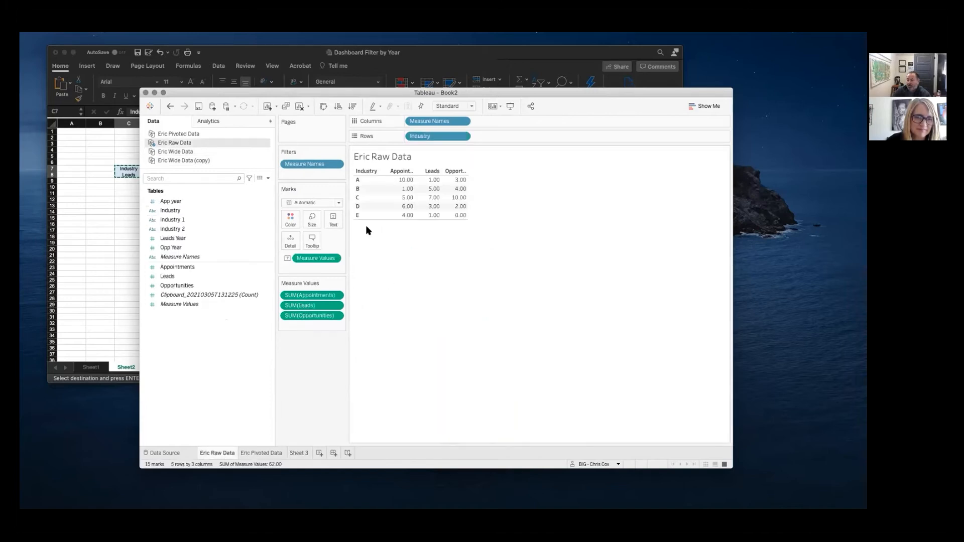
left_click(362, 189)
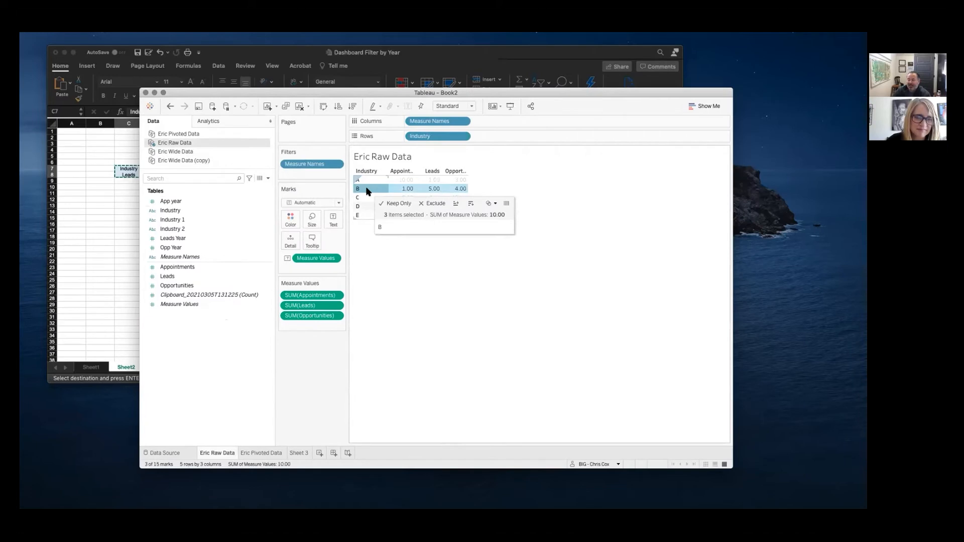
left_click(378, 266)
left_click(360, 192)
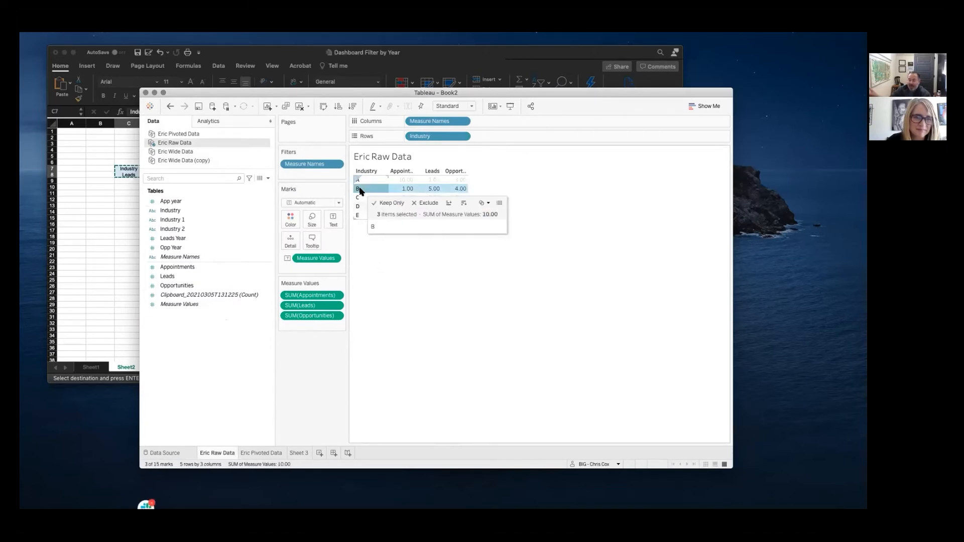
left_click(299, 453)
left_click(421, 435)
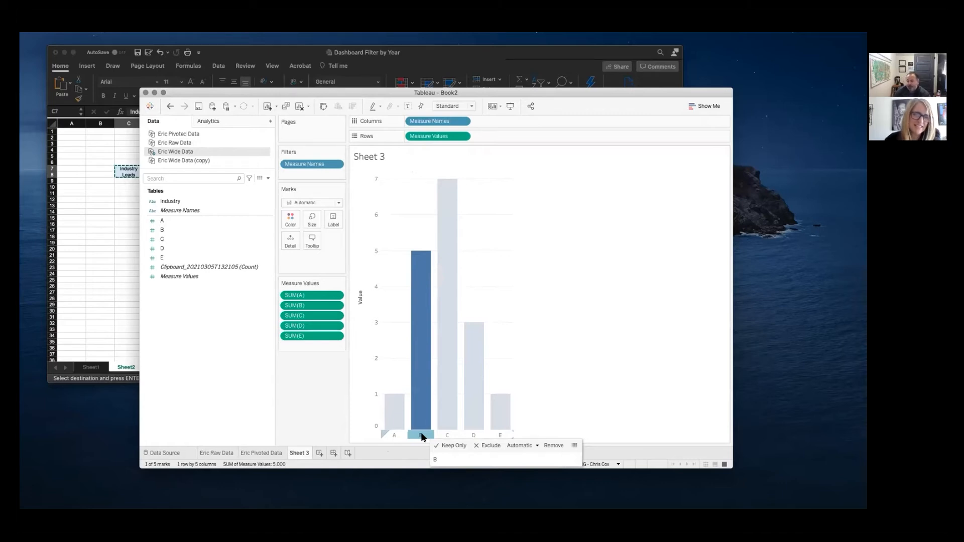
key("Escape")
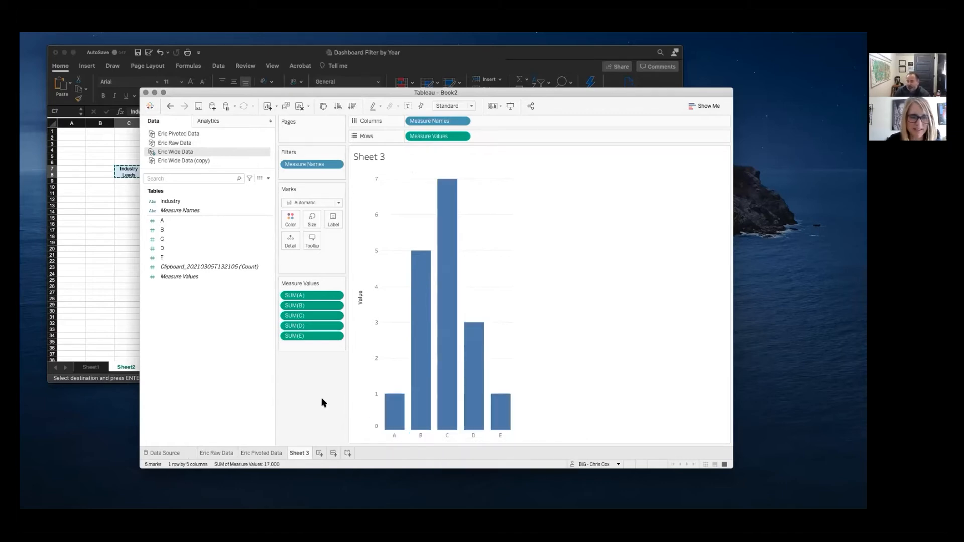
- Rename Sheet 3 with the data owner's first name followed by 's Data is RUDE
right_click(301, 451)
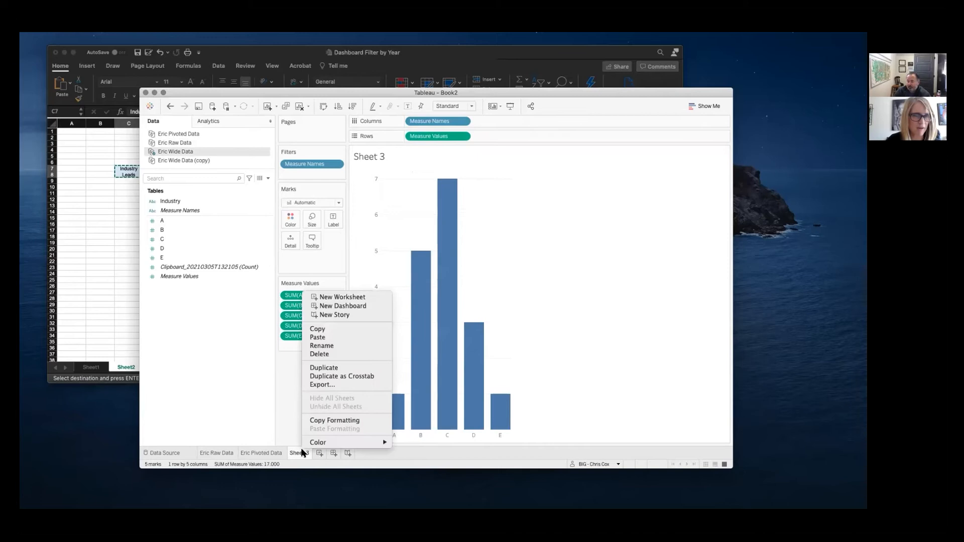
left_click(322, 344)
type("Eric")
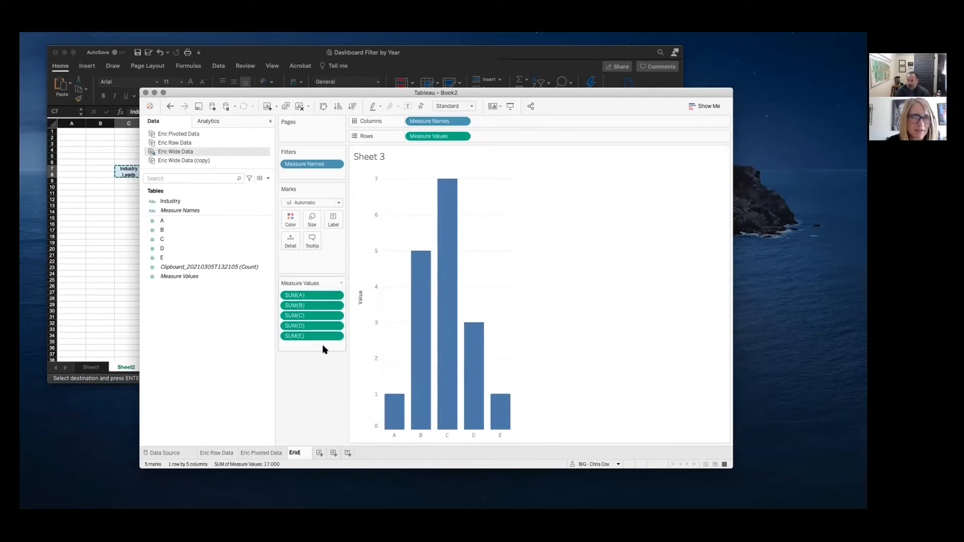
type("'s Data is RUDE")
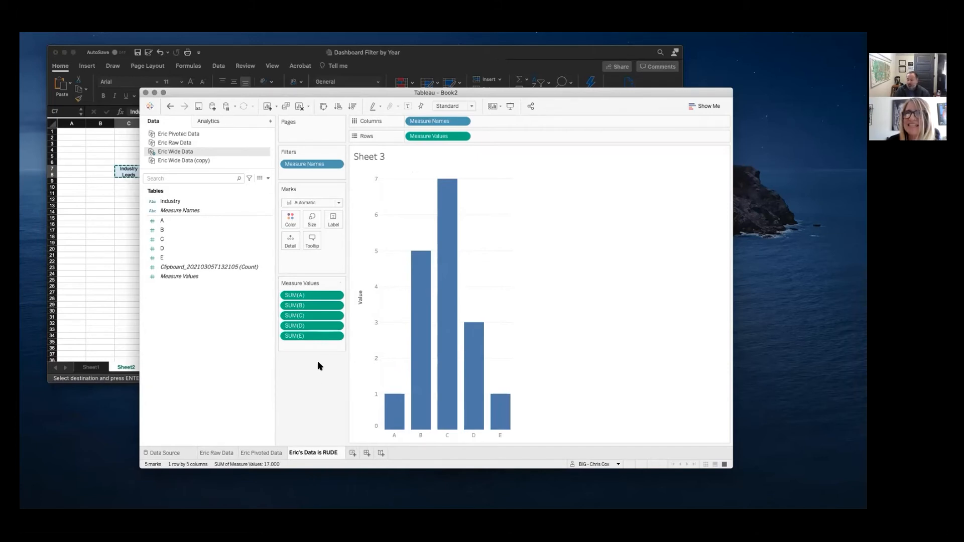
key("Return")
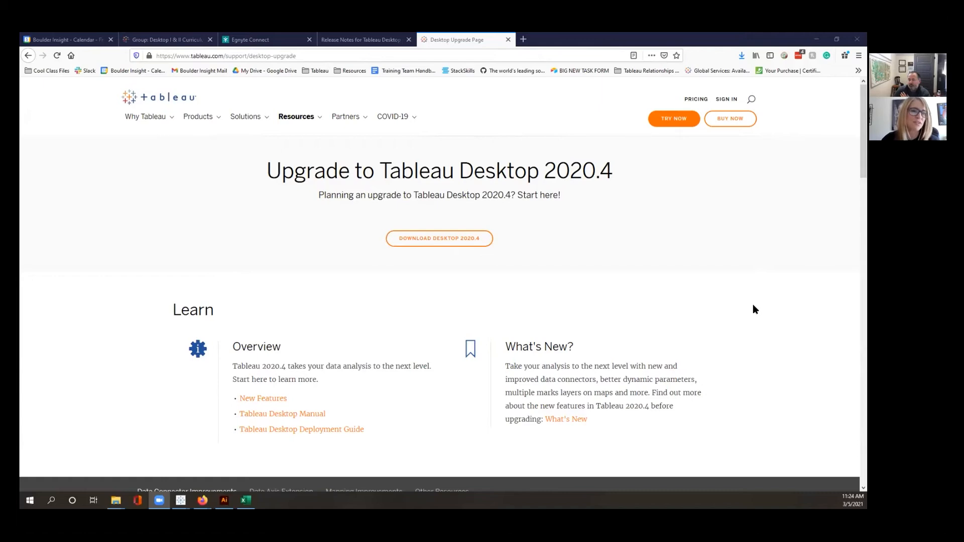
scroll(752, 310, "down", 1)
scroll(752, 310, "up", 1)
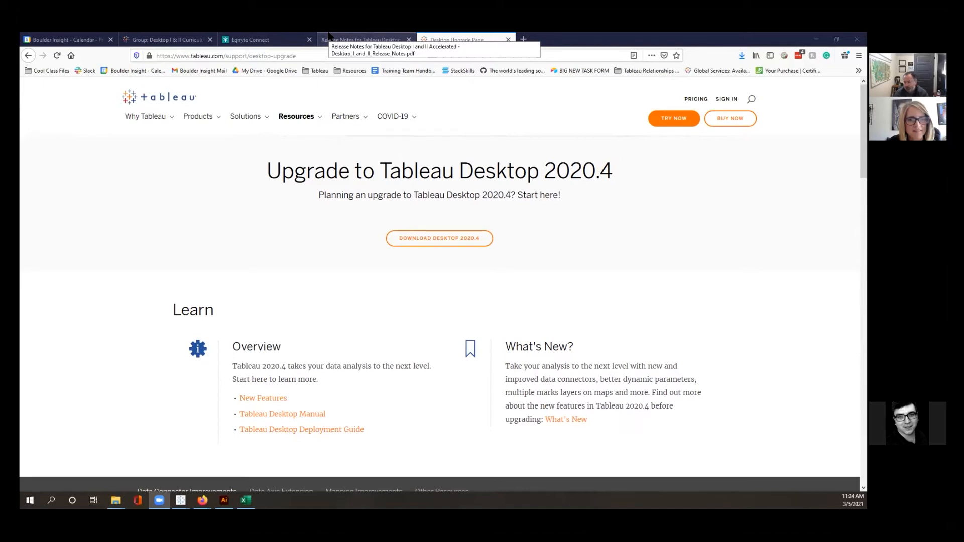
- Search the web for "Relations tableau" in a new browser tab and open the article "Relationships, part 1: Introducing new data modeling in Tableau"
left_click(523, 39)
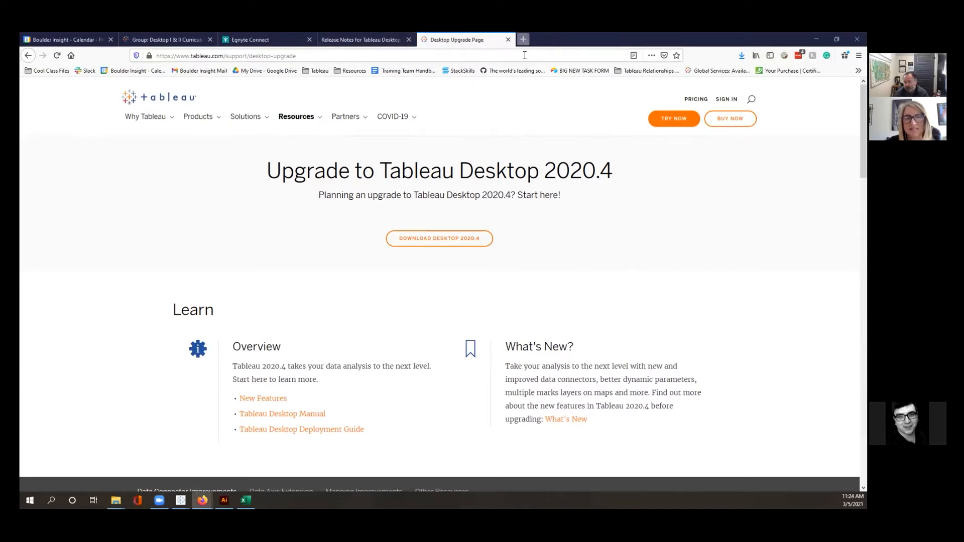
type("Relat")
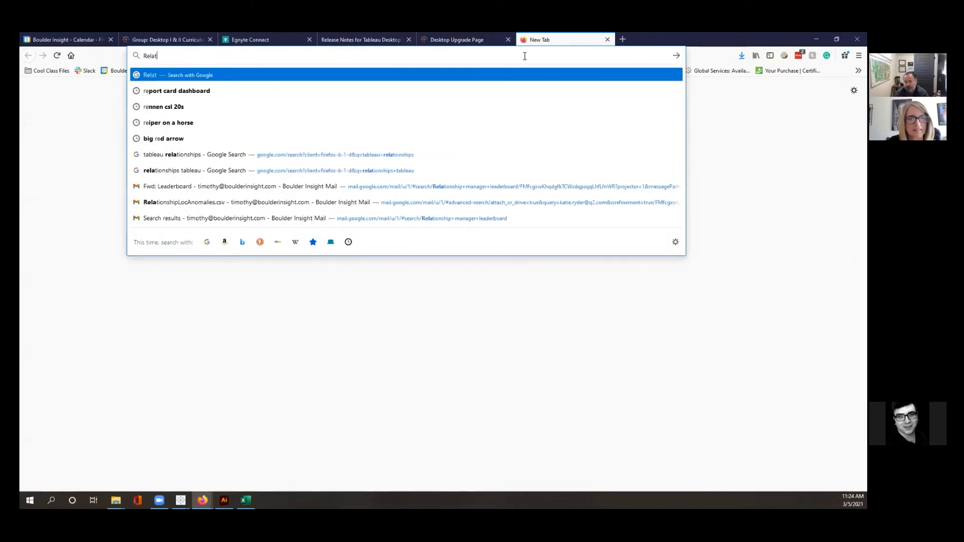
type("ions ")
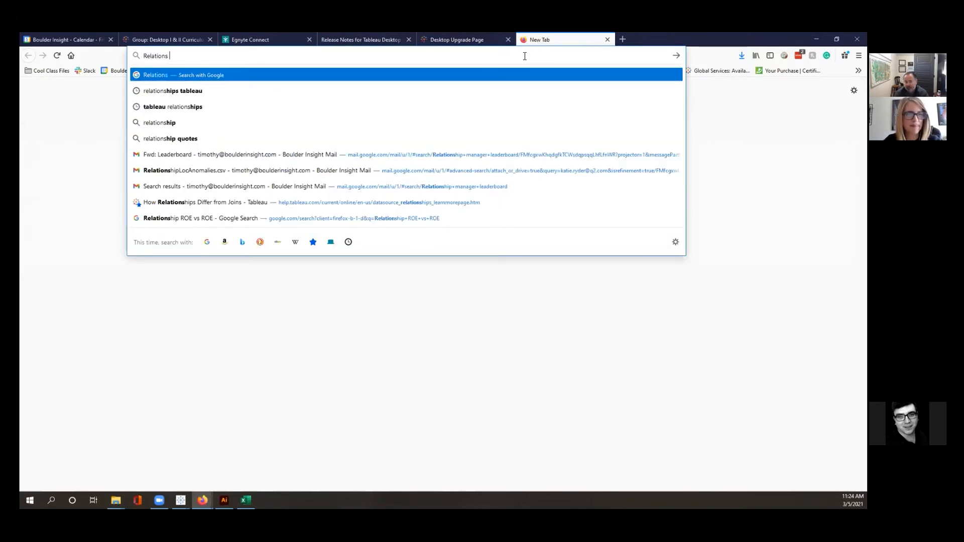
type("tableau")
key("Return")
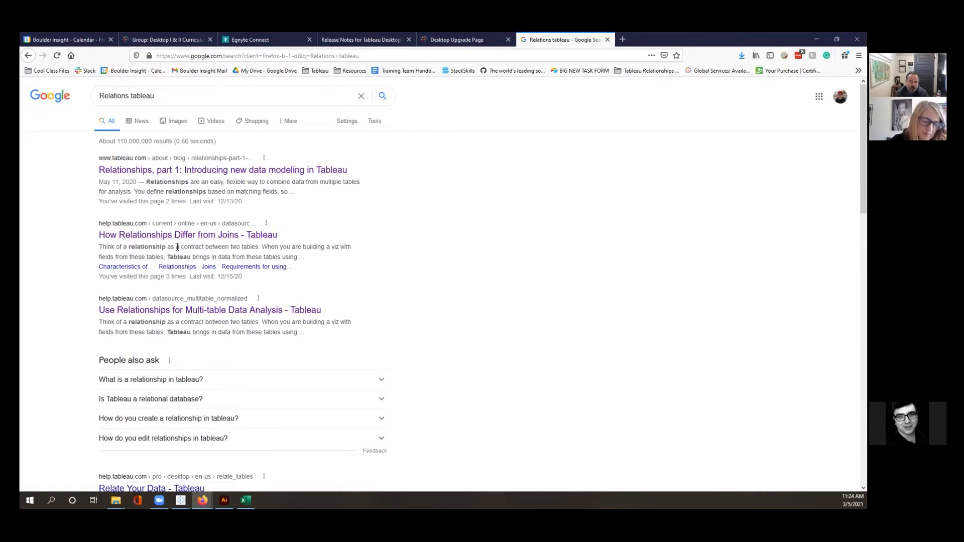
left_click(240, 174)
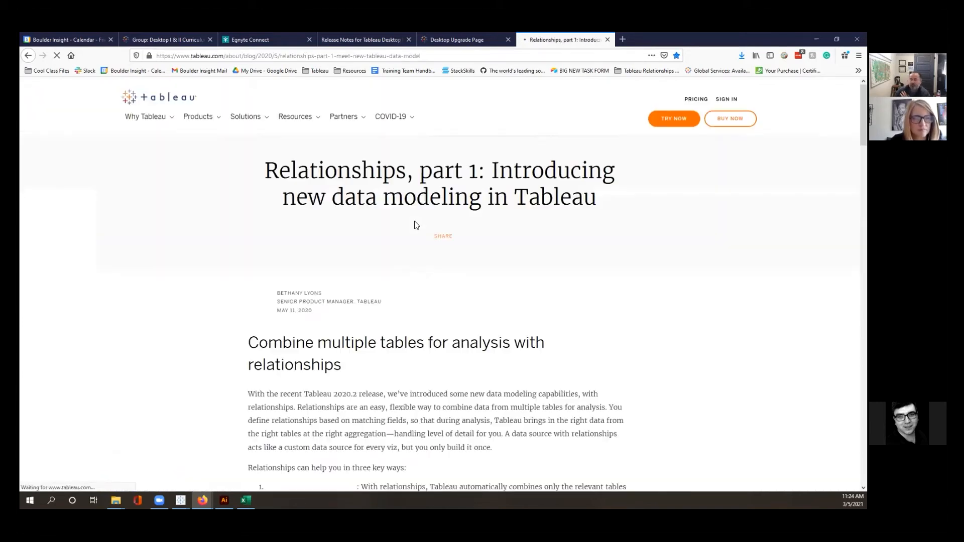
- Skim the relationships article, covering its three key benefits, the 8 Rs of relationship semantics and the bookstore examples
left_click(461, 52)
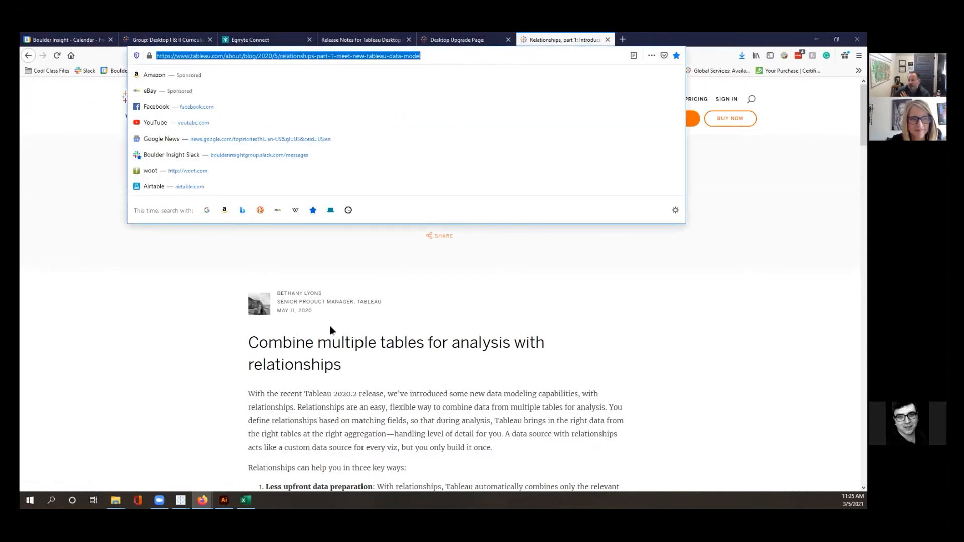
scroll(402, 373, "down", 7)
left_click(406, 374)
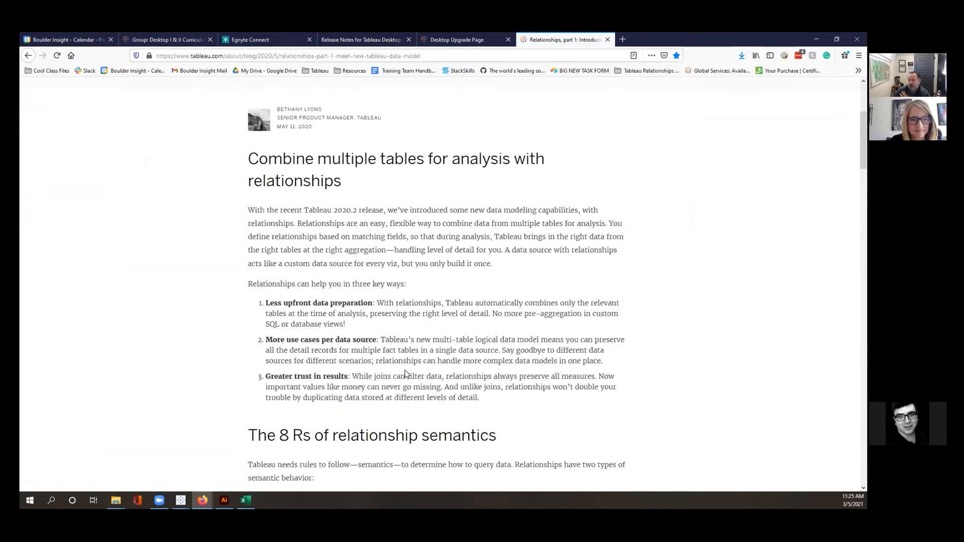
scroll(406, 374, "down", 7)
scroll(406, 374, "up", 1)
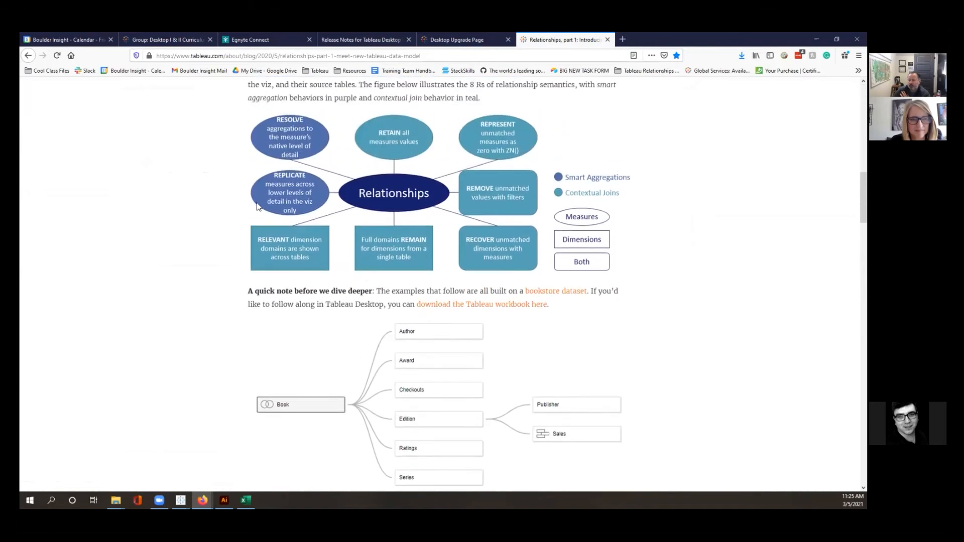
scroll(393, 327, "down", 13)
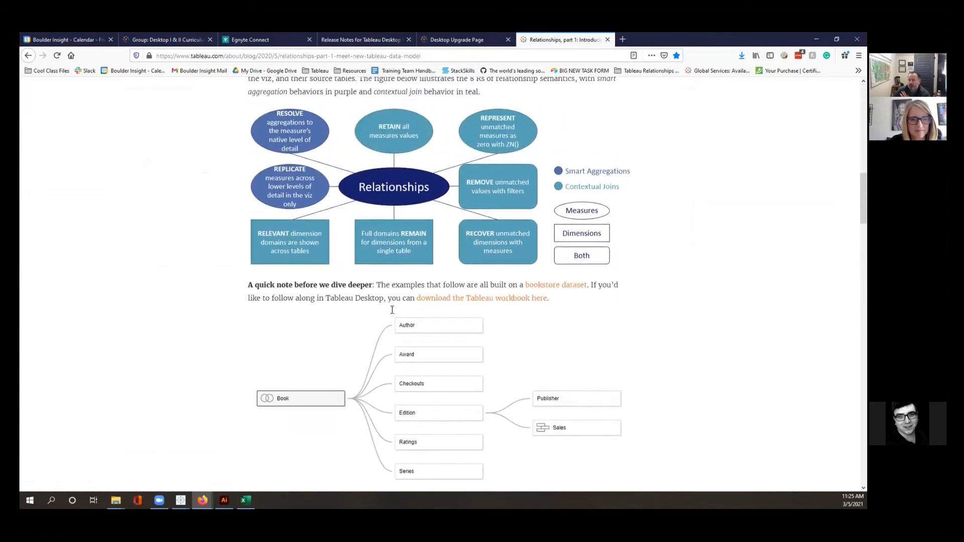
scroll(393, 327, "down", 20)
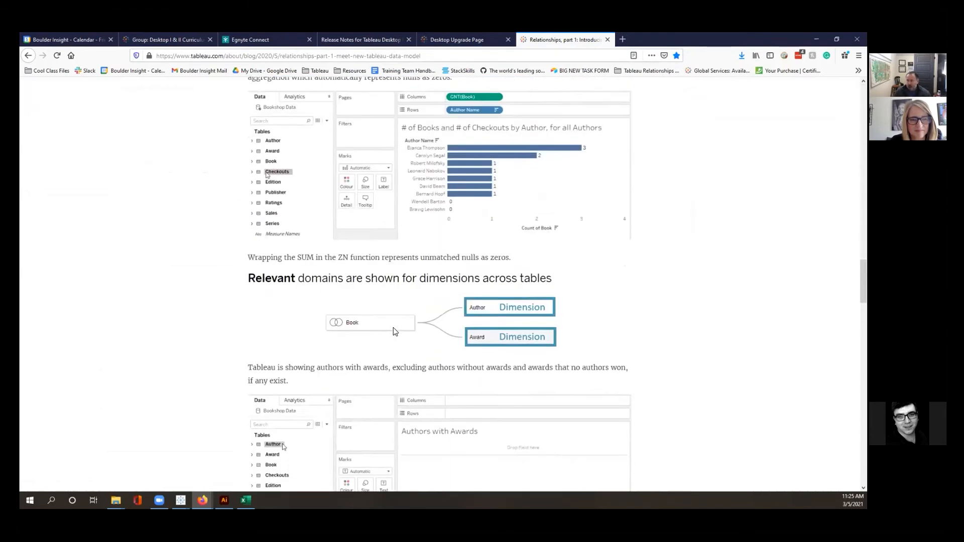
scroll(393, 327, "down", 20)
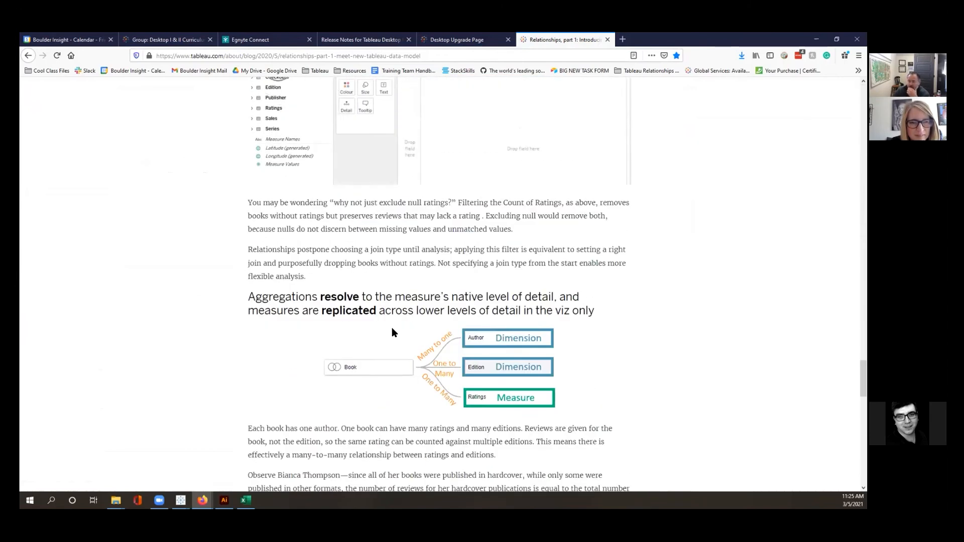
scroll(393, 331, "down", 3)
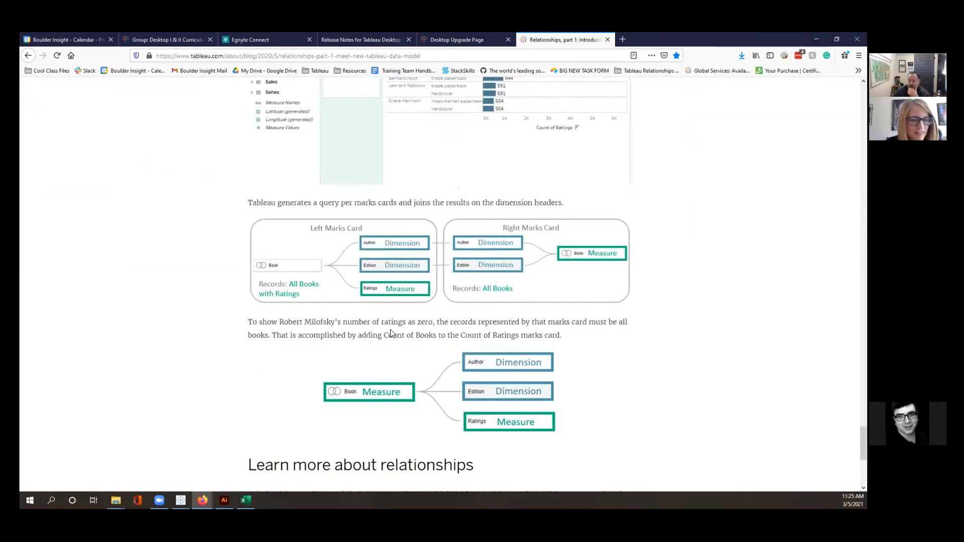
scroll(390, 331, "up", 20)
scroll(391, 334, "up", 15)
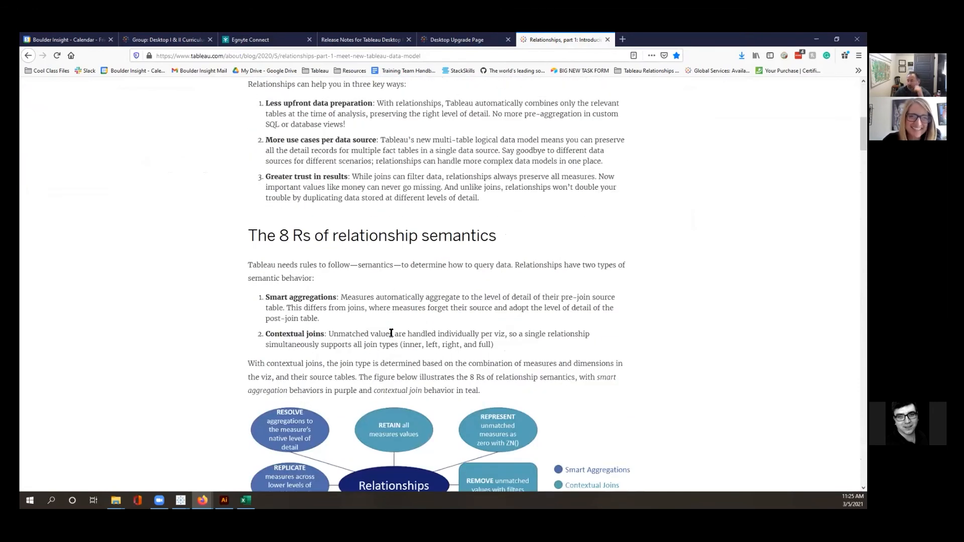
scroll(431, 317, "up", 5)
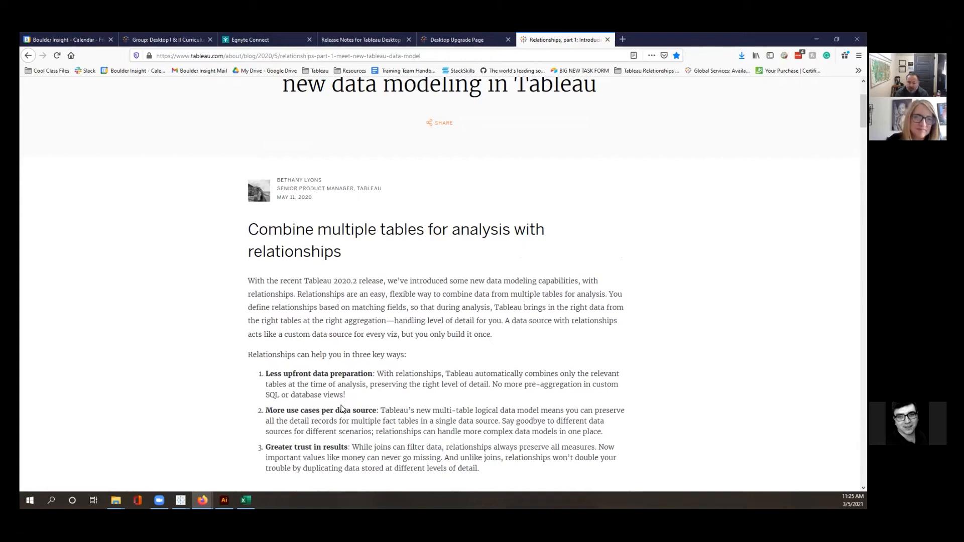
- Highlight "relationships" in the article's subheading, select the page's full web address, and return to the article's title
left_click_drag(345, 253, 249, 247)
left_click(397, 56)
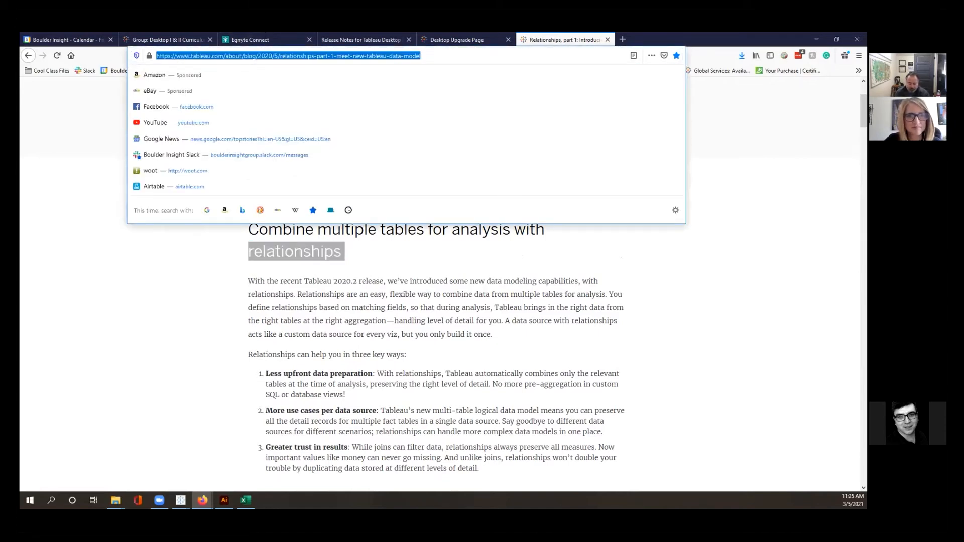
key("alt+Tab")
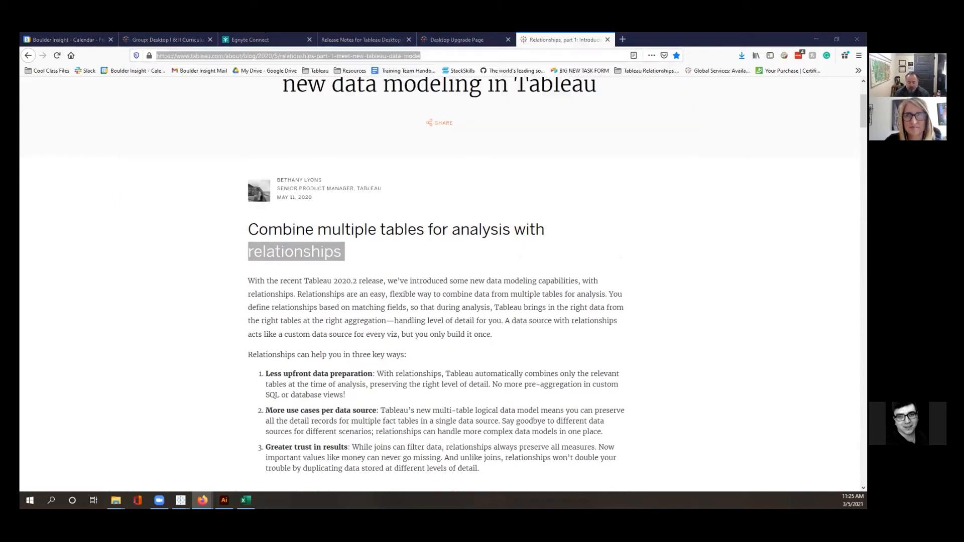
left_click(345, 290)
scroll(439, 341, "up", 4)
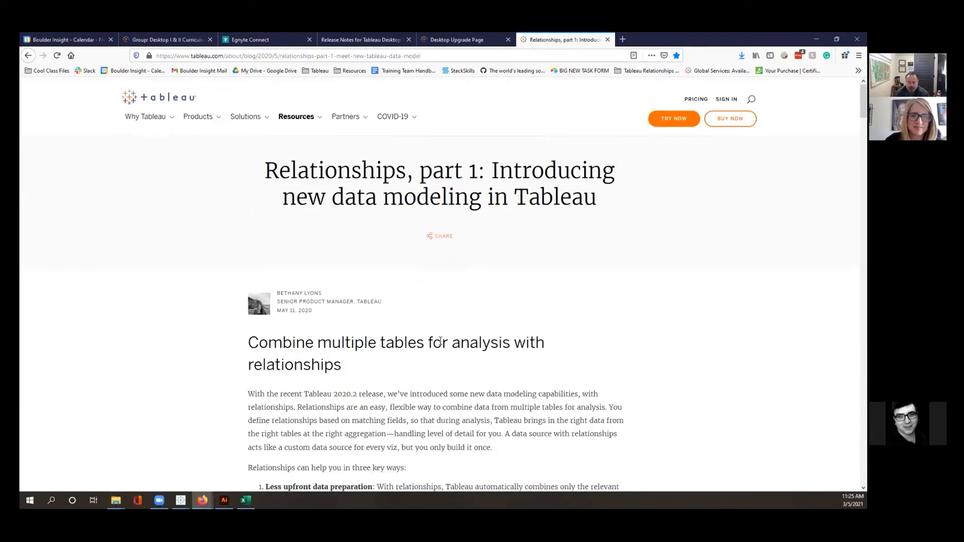
- Open the Desktop I and II release notes and highlight the new features Viz Animations and Dynamic Parameters
left_click(436, 36)
left_click(388, 36)
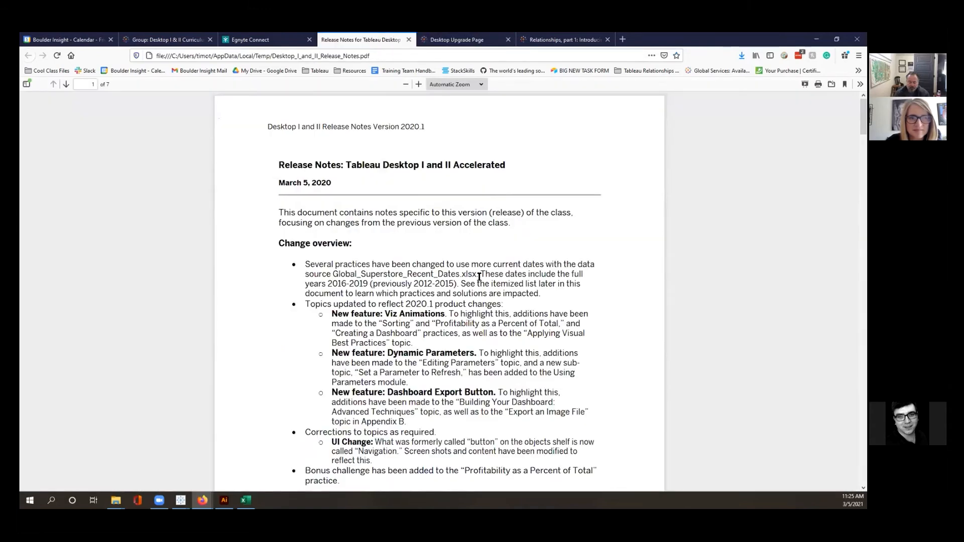
scroll(479, 277, "down", 2)
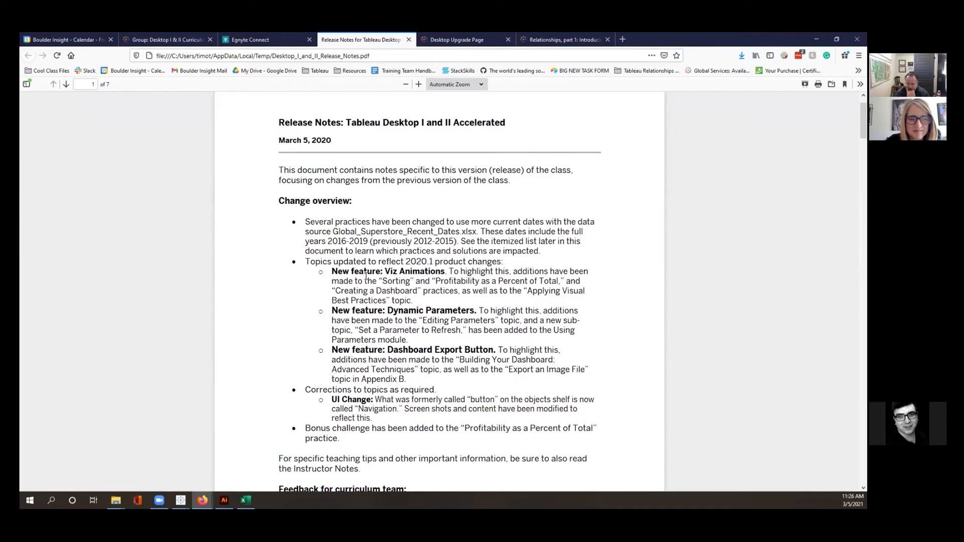
left_click_drag(385, 270, 448, 270)
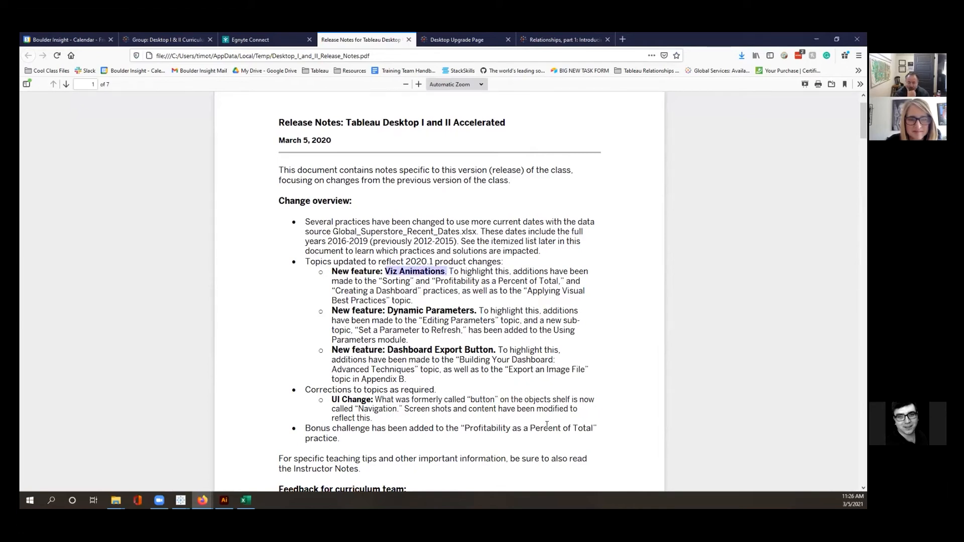
left_click_drag(393, 311, 476, 311)
left_click(387, 311)
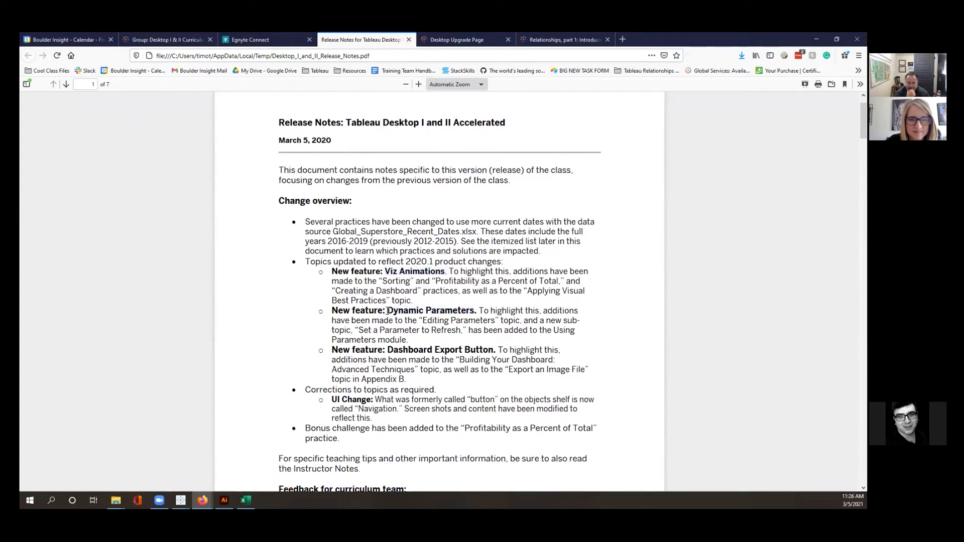
left_click_drag(390, 311, 476, 311)
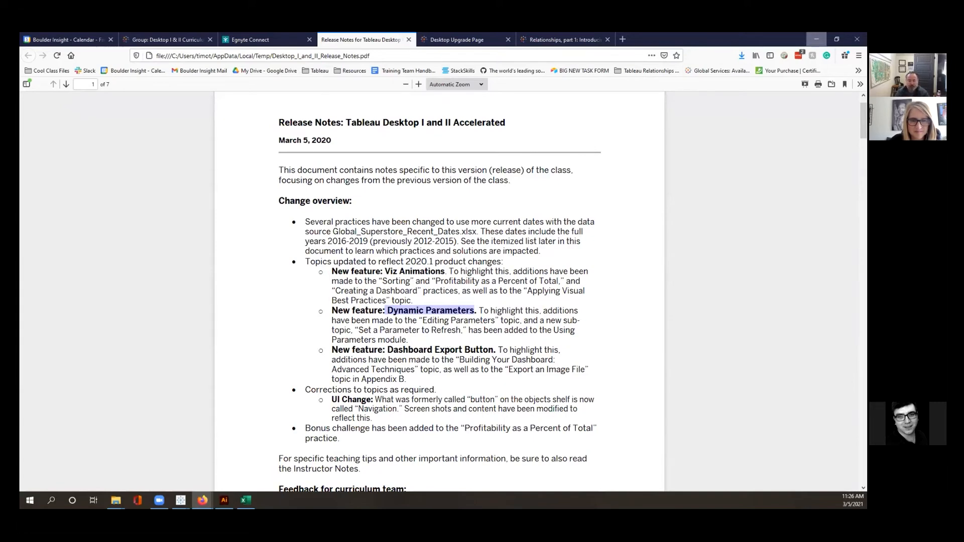
- Switch to Tableau and test the Movies Example dashboard's filtering with Disney, CBS, 20th Century Fox, Tangled and the Independent romance tile, clearing the selection
left_click(816, 39)
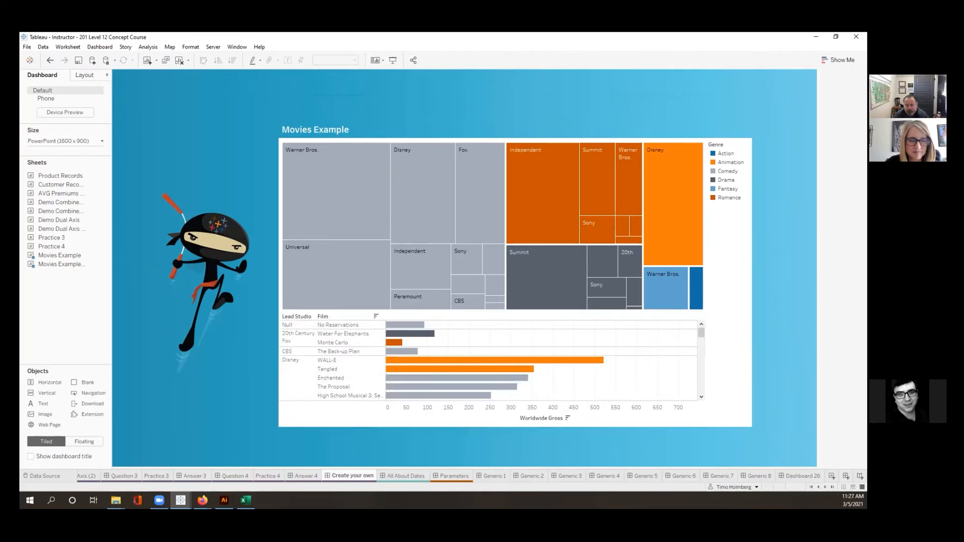
left_click(296, 381)
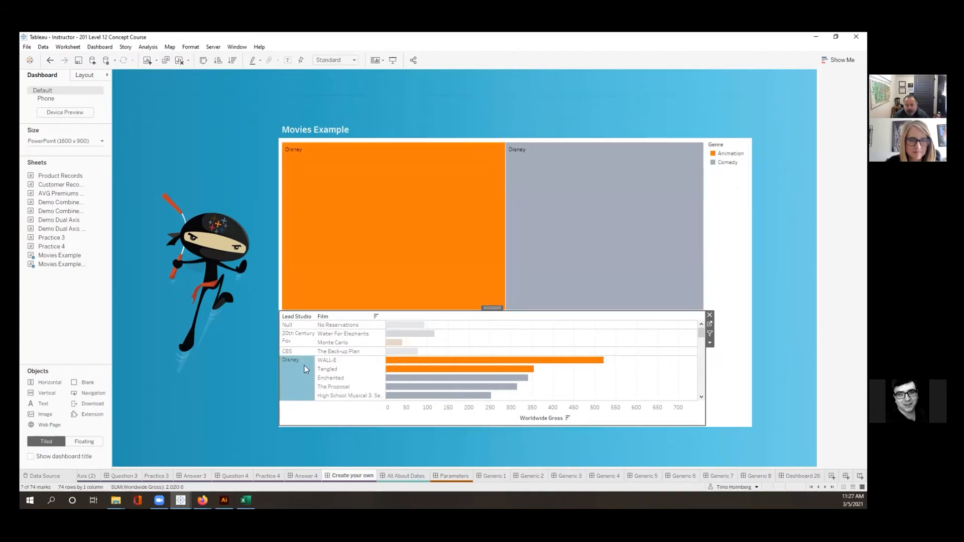
left_click(294, 349)
left_click(305, 339)
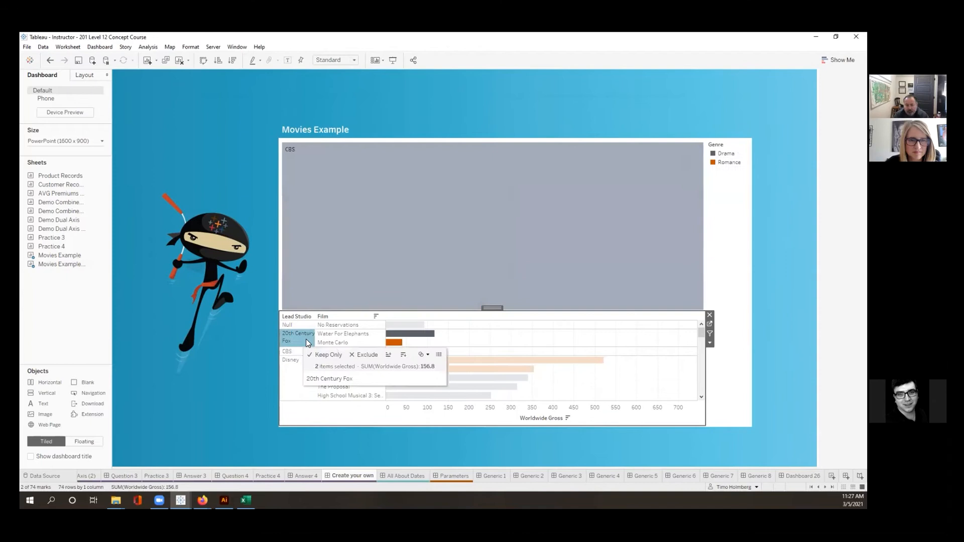
left_click(472, 368)
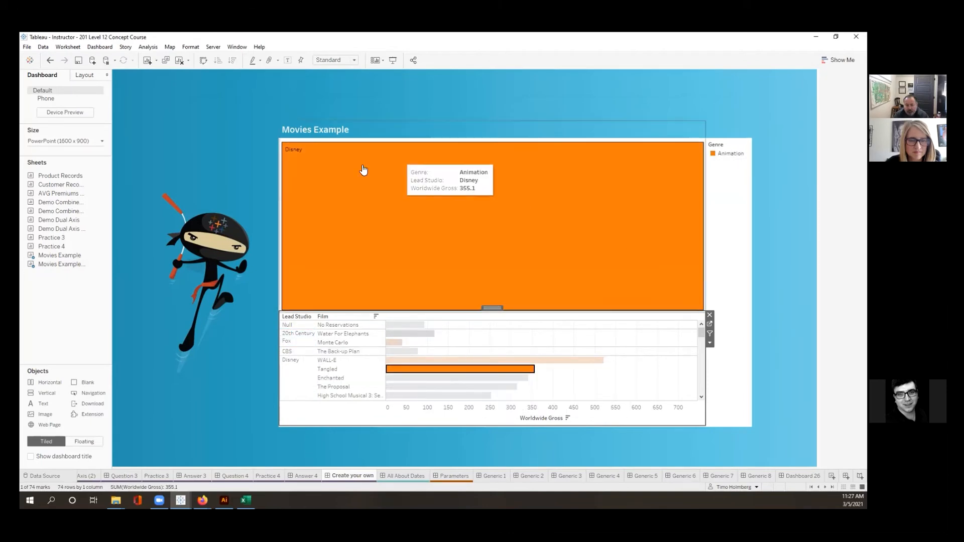
left_click(433, 369)
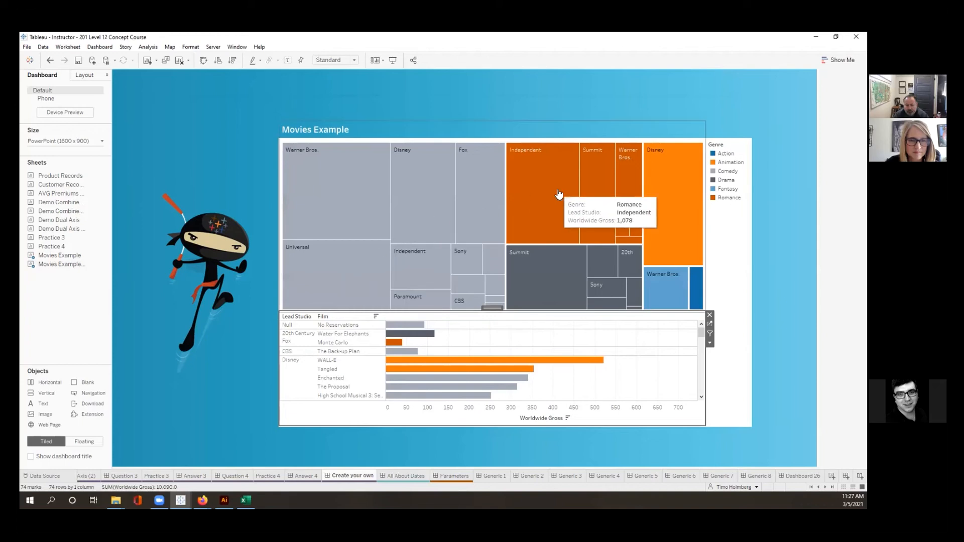
left_click(532, 202)
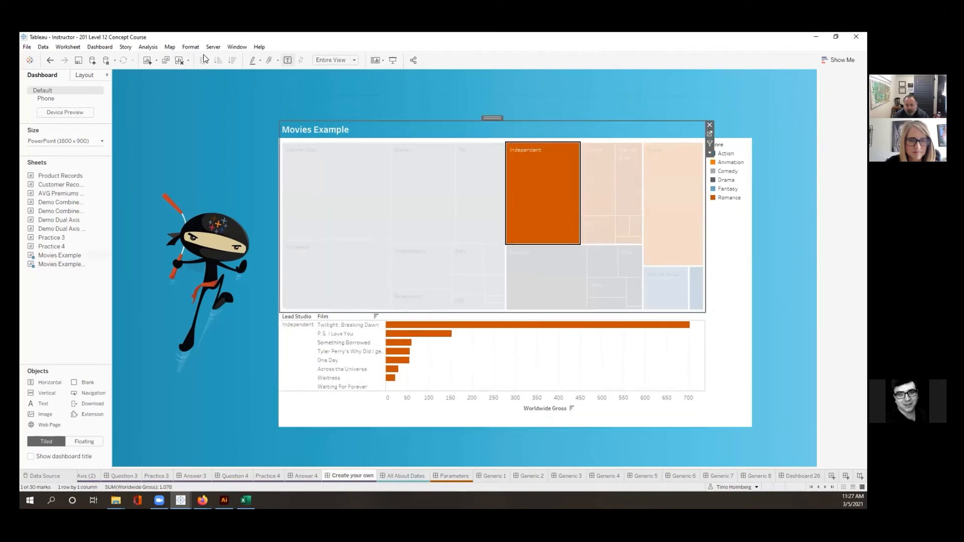
key("Escape")
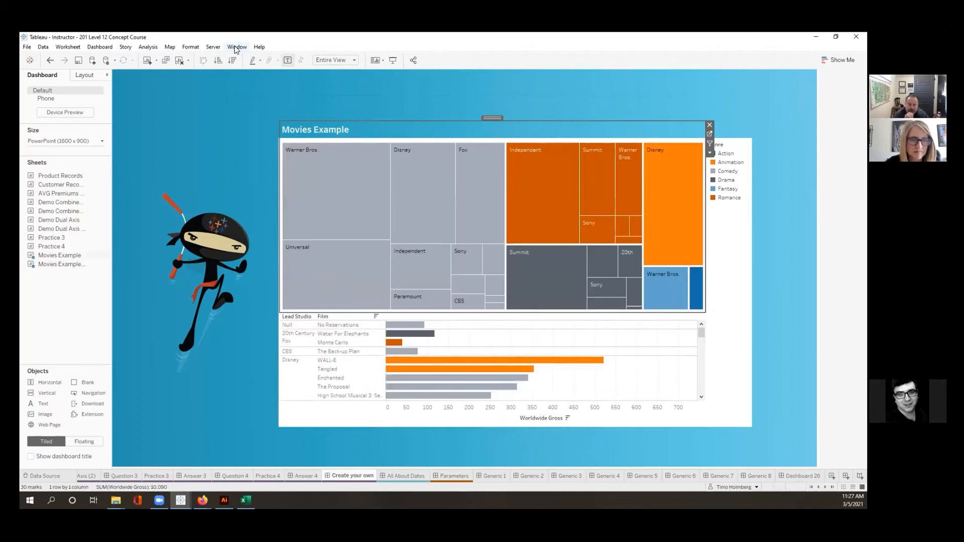
- Turn on animations as the workbook default and review the available duration and style options
left_click(191, 47)
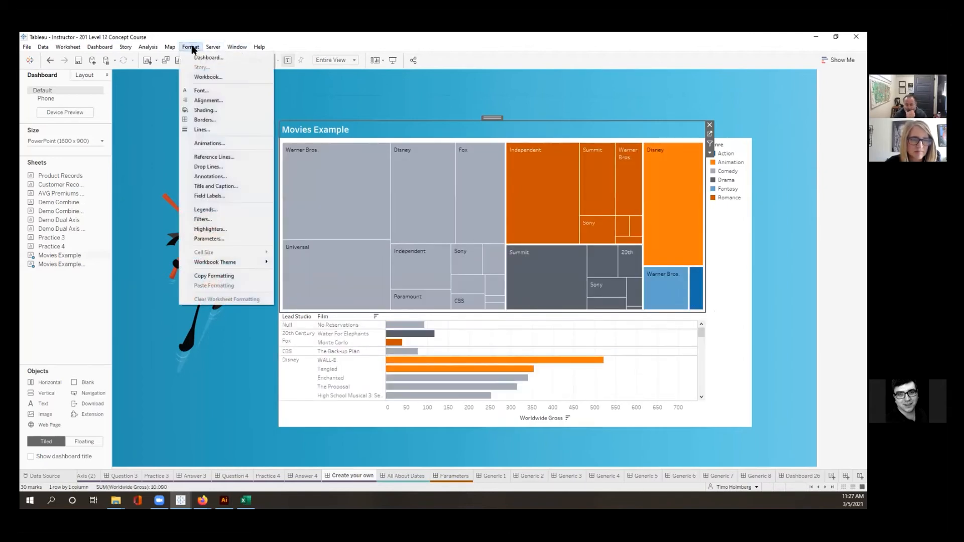
left_click(215, 144)
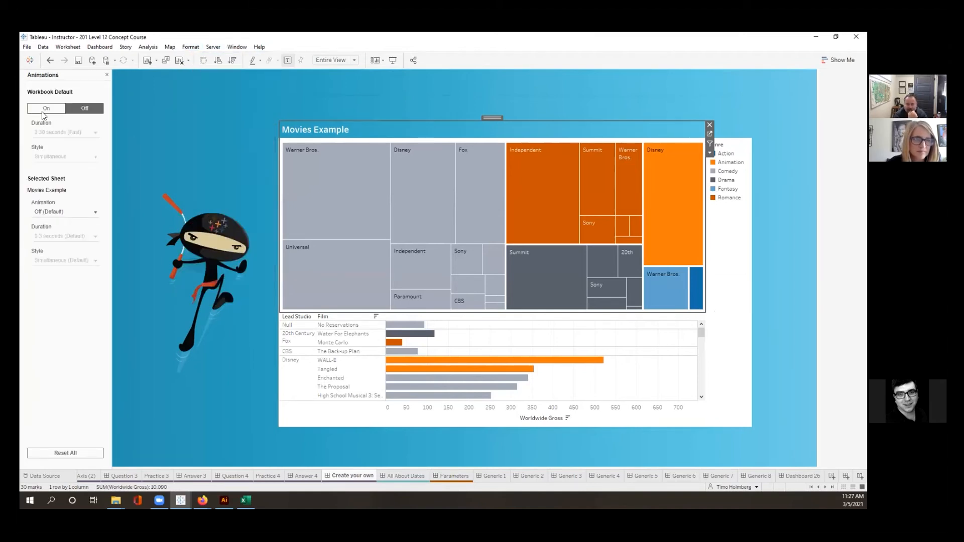
left_click(47, 108)
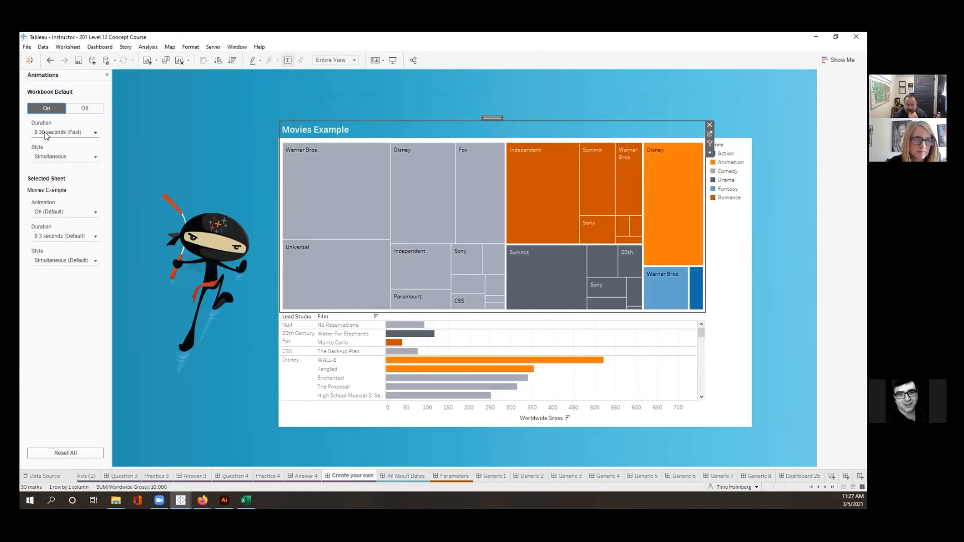
left_click(52, 133)
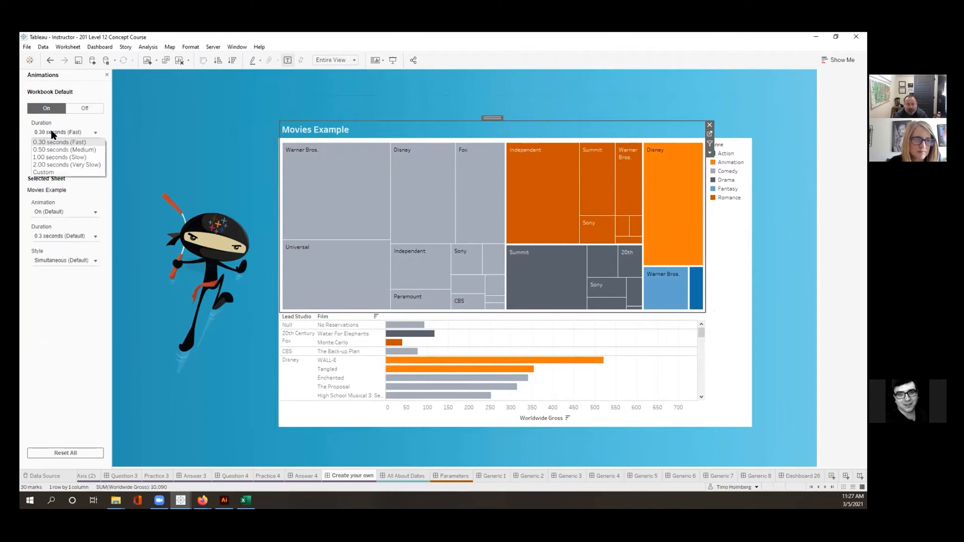
left_click(50, 132)
left_click(52, 157)
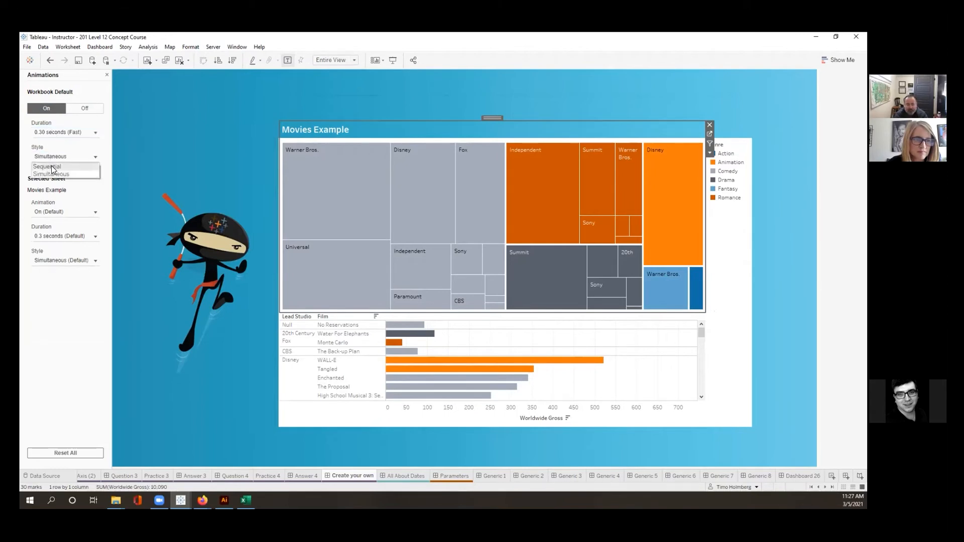
left_click(43, 350)
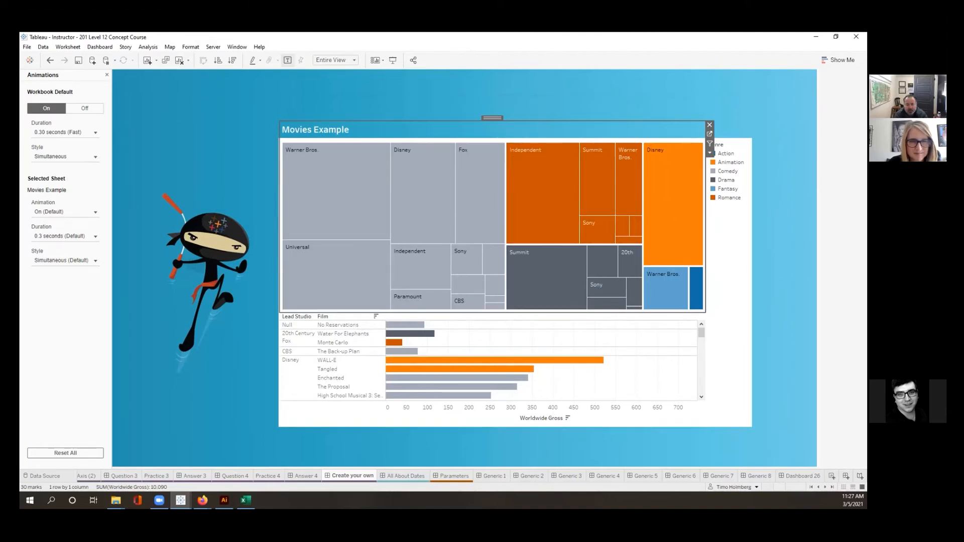
- Test the animation by selecting and clearing the Disney Animation tile, and filter the treemap by the Disney lead studio
left_click(547, 446)
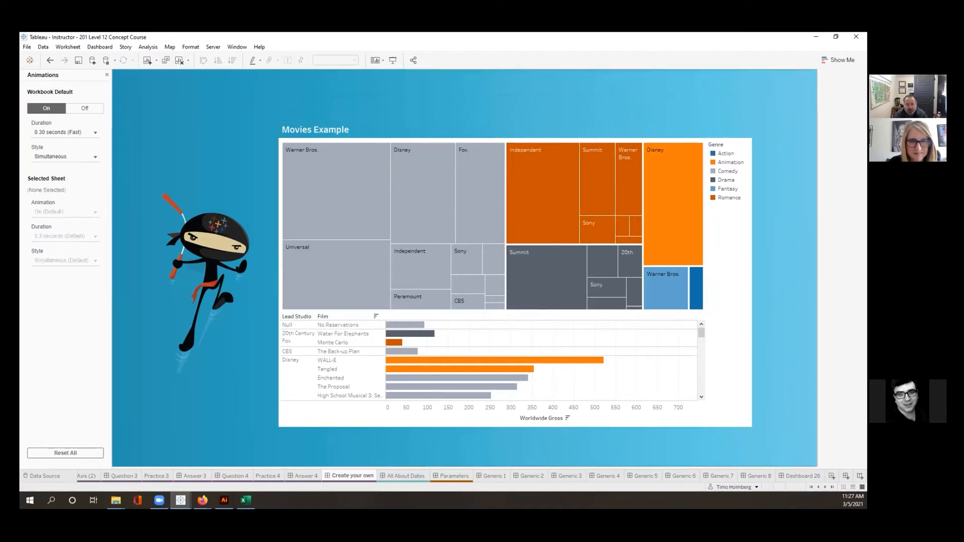
left_click(670, 224)
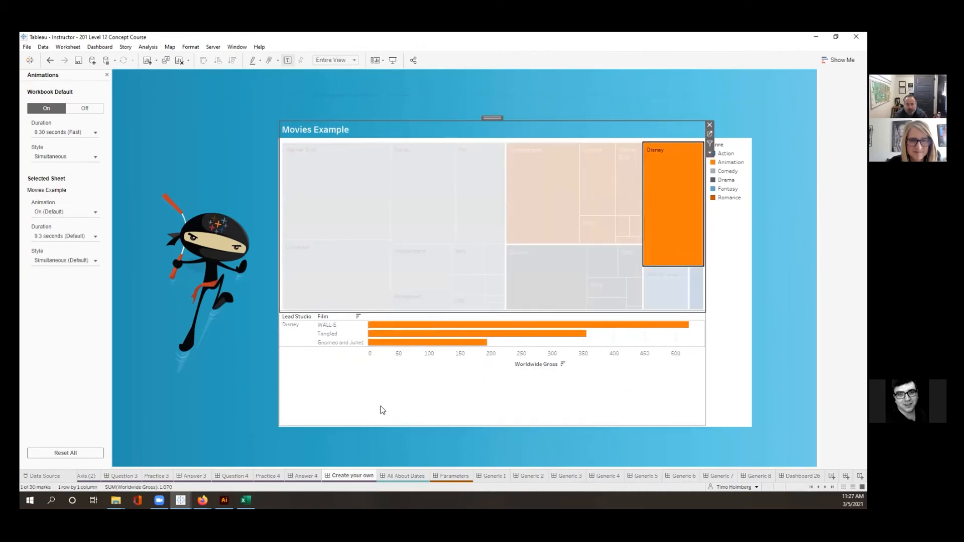
left_click(711, 214)
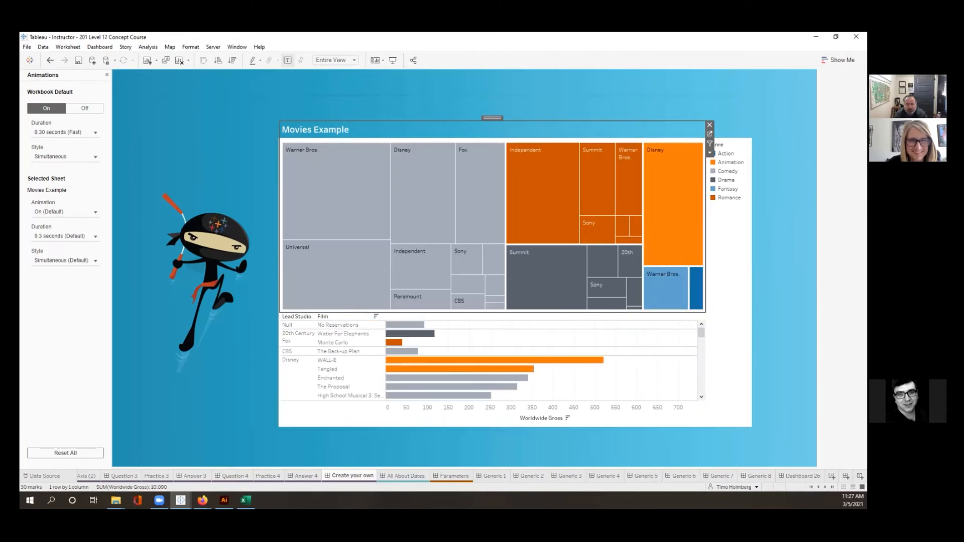
left_click(293, 368)
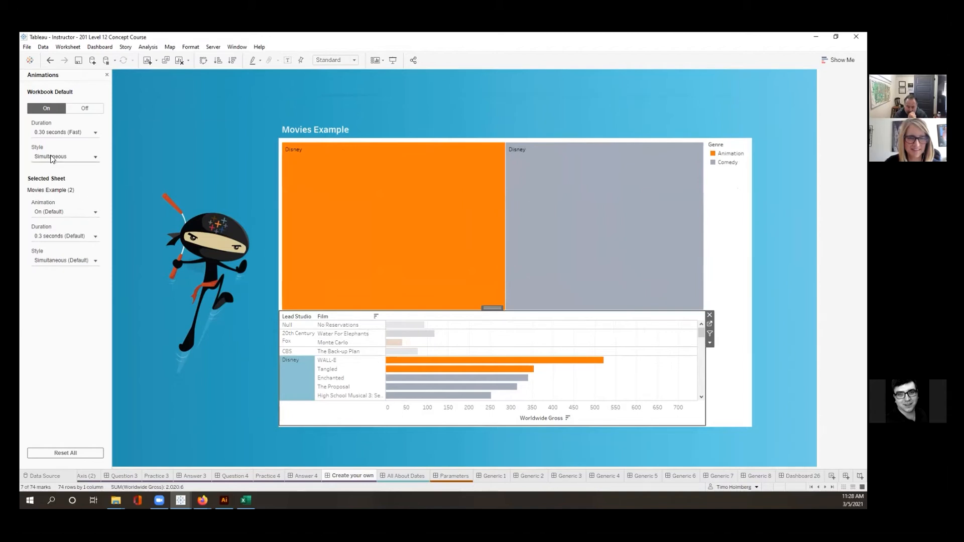
- Set the workbook's default animation duration to 2.00 seconds (Very Slow) and test it by clearing Disney and toggling 20th Century Fox
left_click(65, 132)
left_click(67, 164)
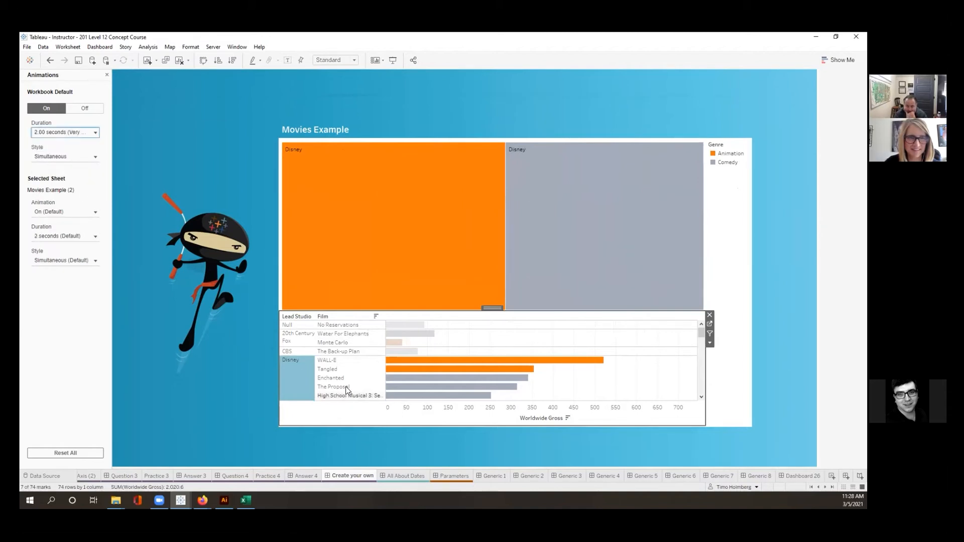
left_click(280, 379)
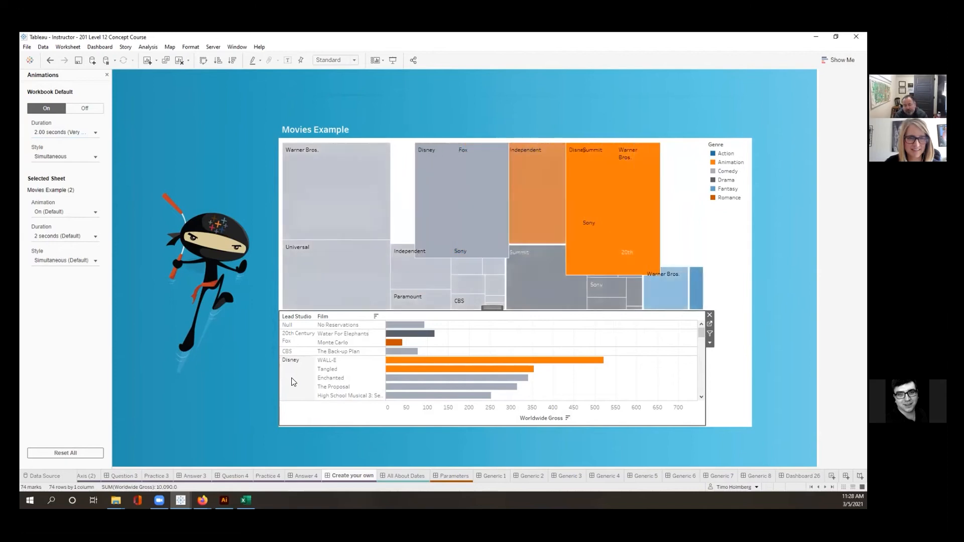
left_click(302, 343)
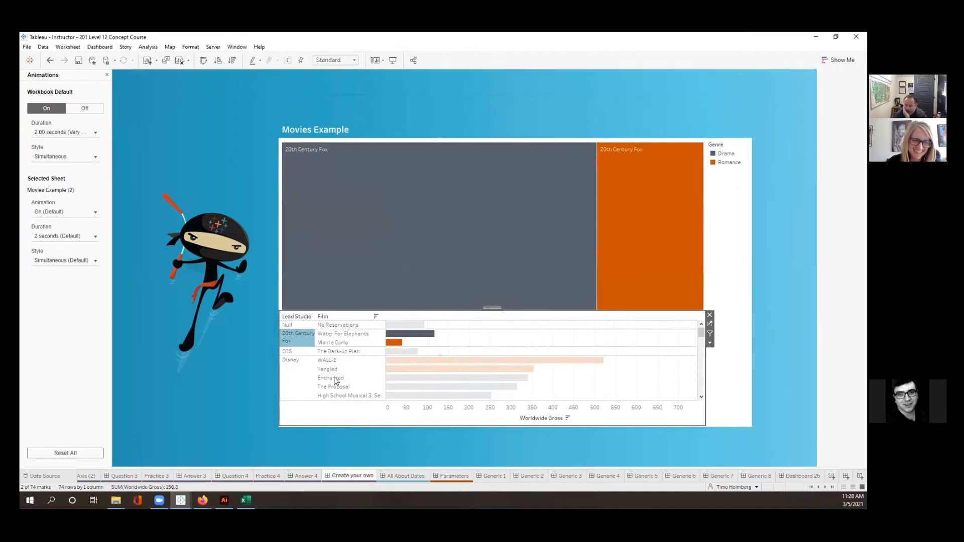
left_click(291, 339)
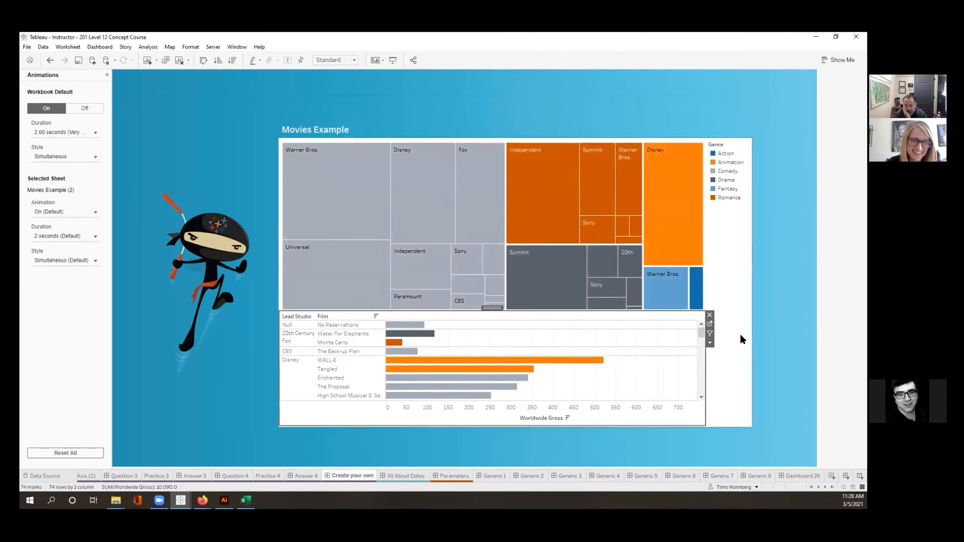
- Visit the Parameters dashboard, add a new worksheet, and start a String parameter with a List of allowable values
left_click(458, 476)
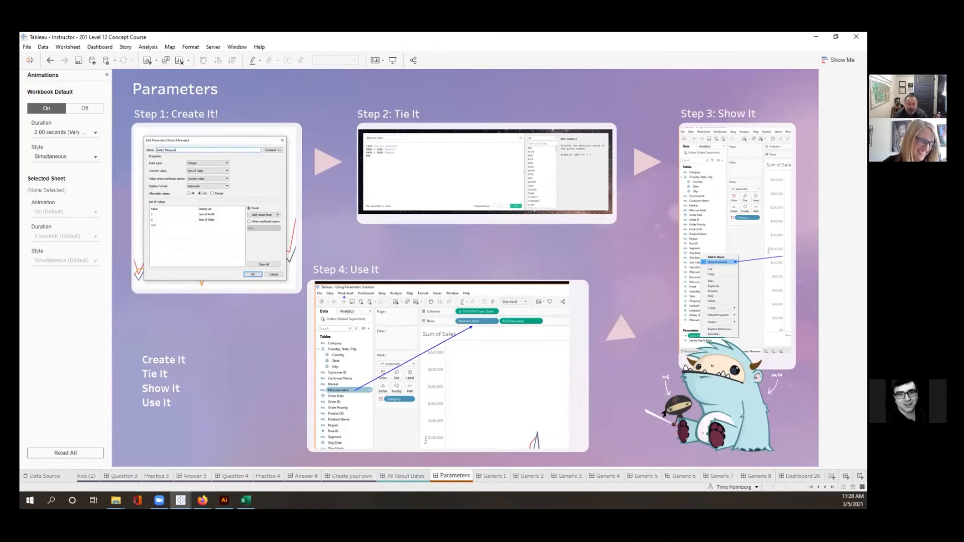
left_click(831, 476)
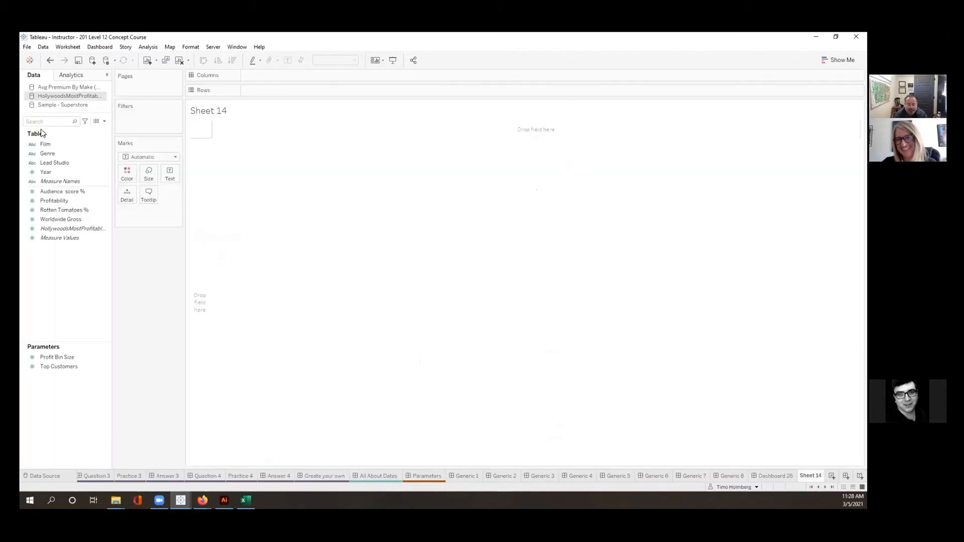
right_click(46, 385)
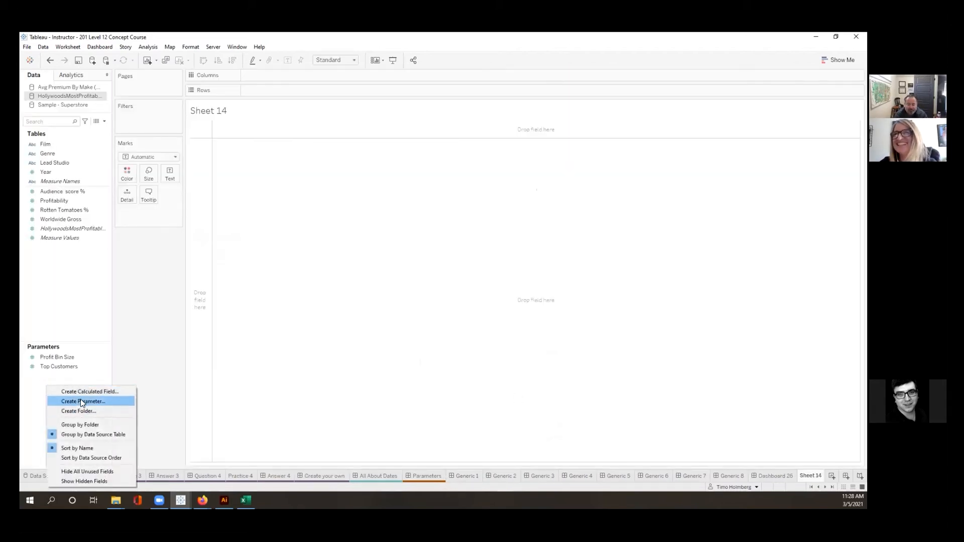
left_click(82, 402)
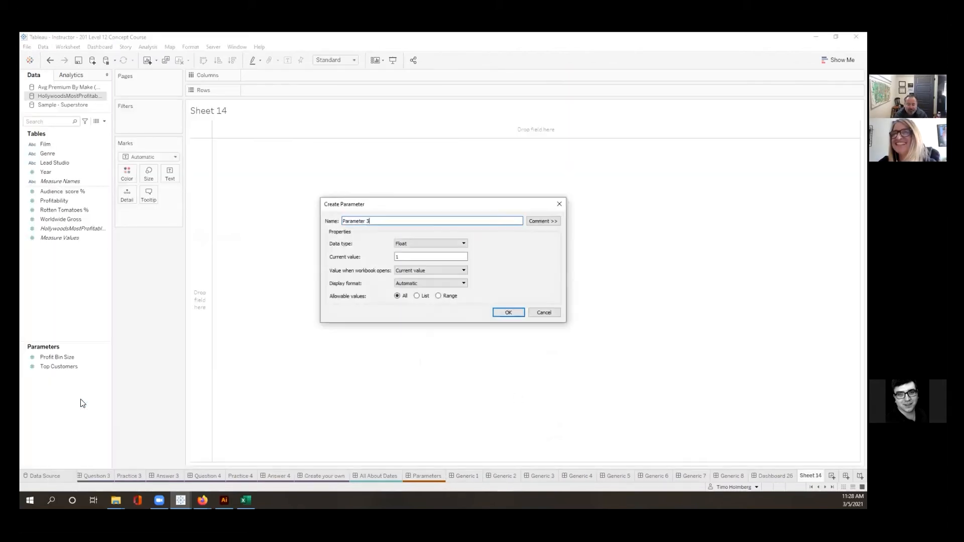
left_click(420, 270)
left_click(446, 244)
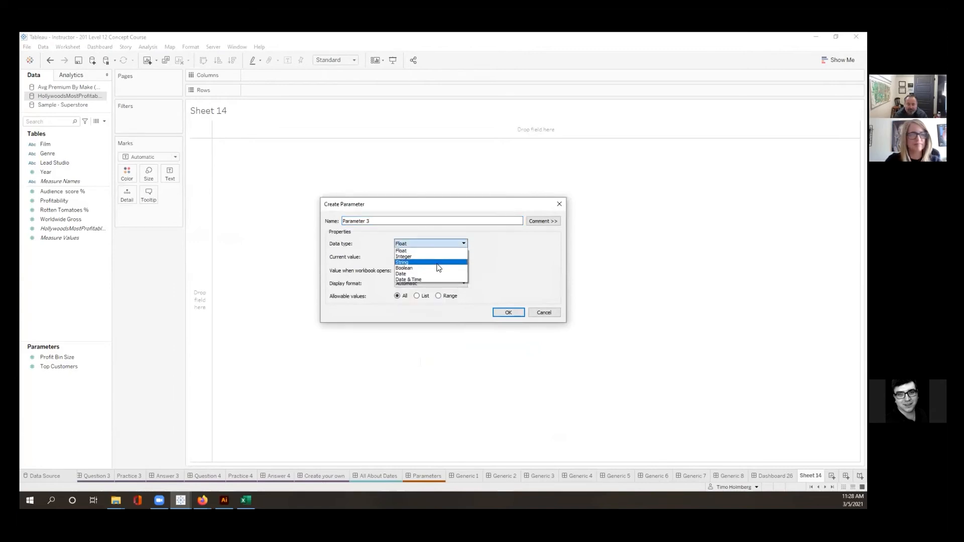
left_click(436, 262)
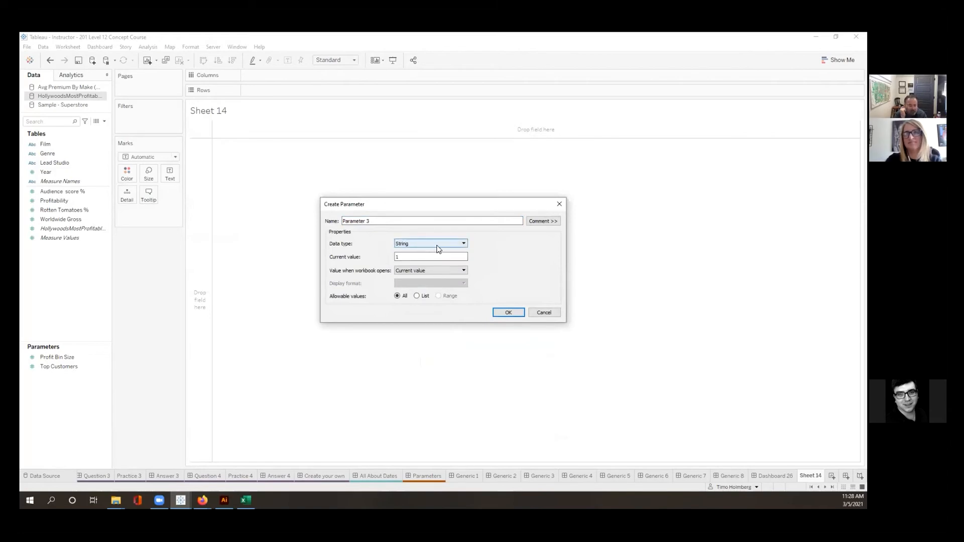
left_click(417, 296)
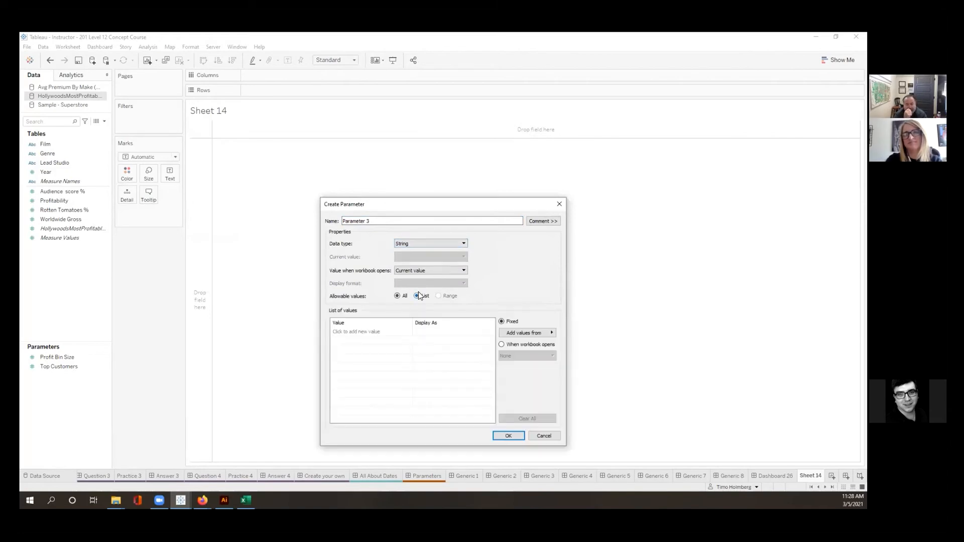
- Fill the parameter's fixed value list from the Lead Studio field of HollywoodsMostProfitableStories, outlining the Fixed option on screen
left_click(524, 333)
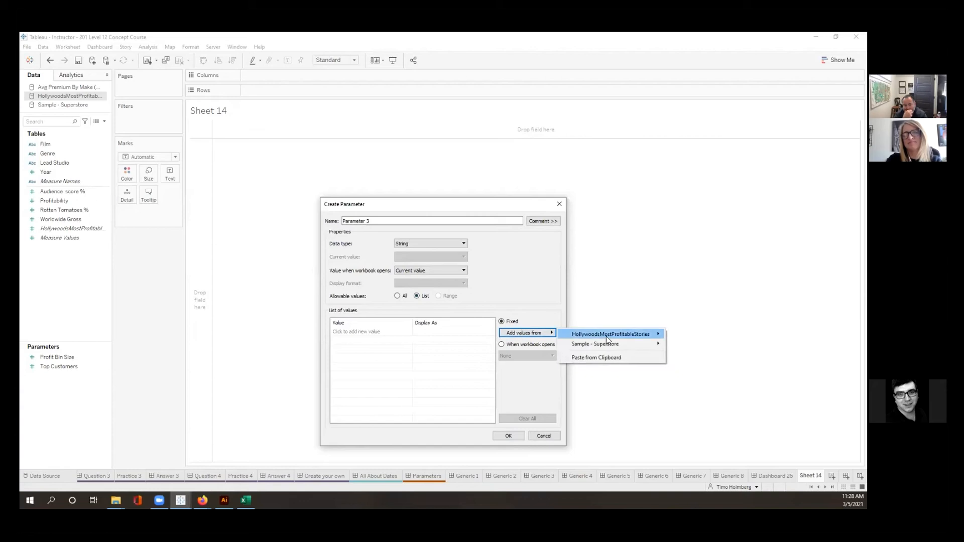
mouse_move(607, 340)
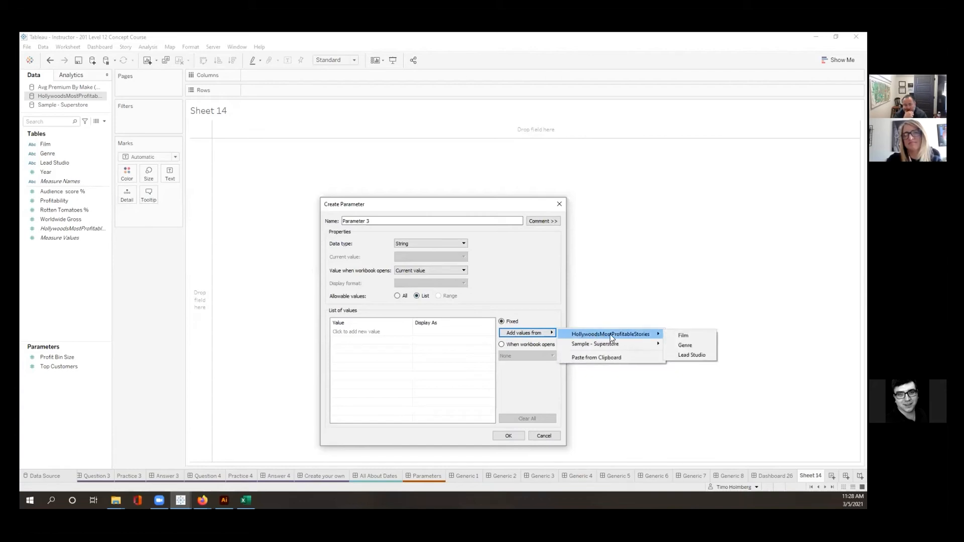
left_click(521, 290)
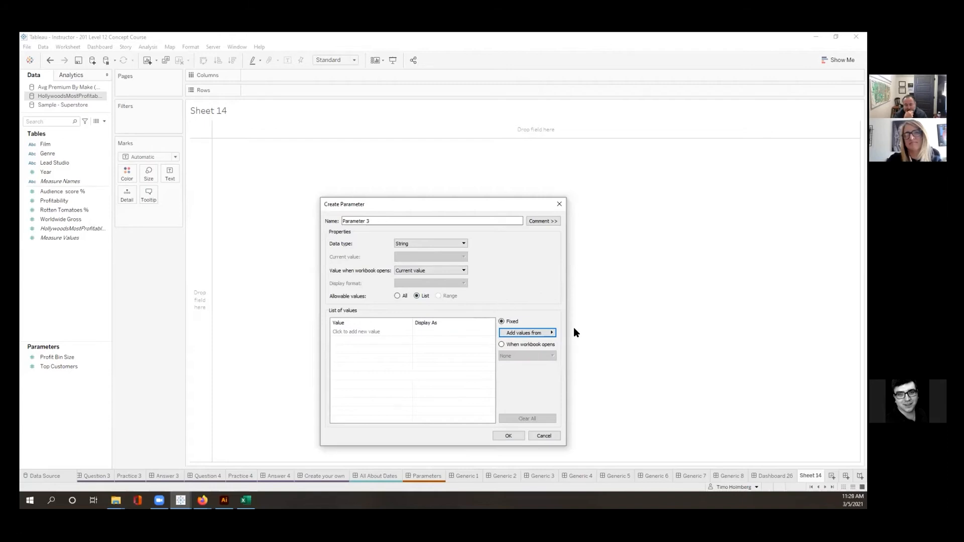
mouse_move(481, 303)
left_mouse_down()
mouse_move(527, 342)
mouse_move(565, 341)
left_mouse_up()
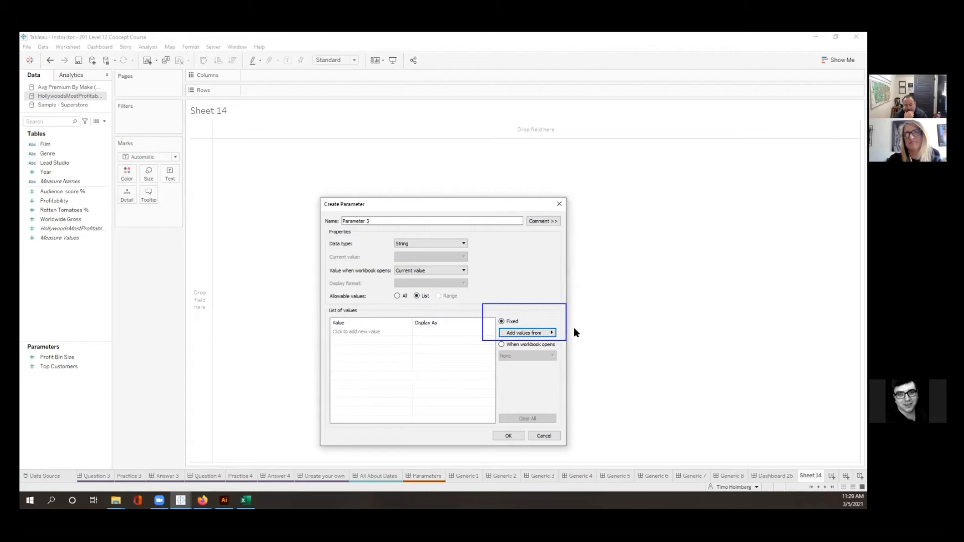
left_click(523, 331)
mouse_move(601, 345)
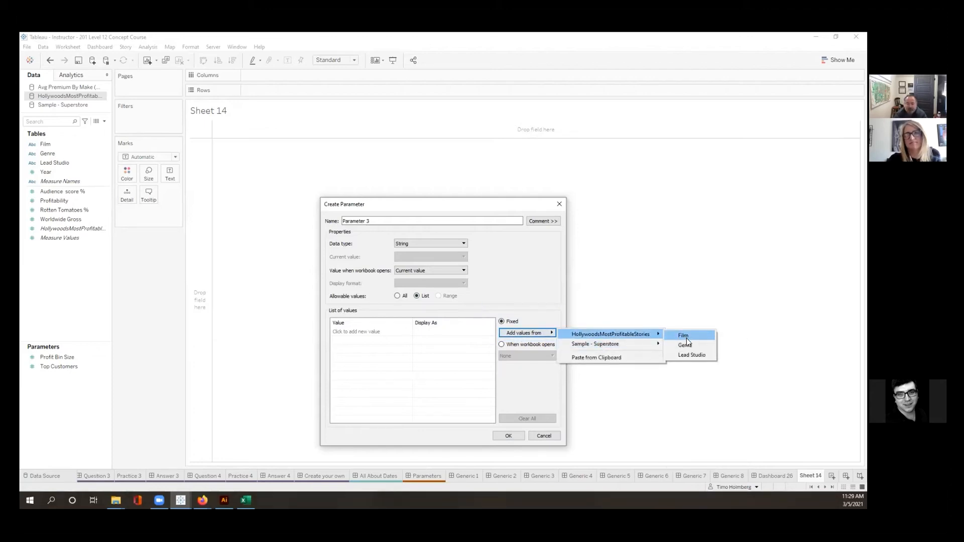
left_click(683, 355)
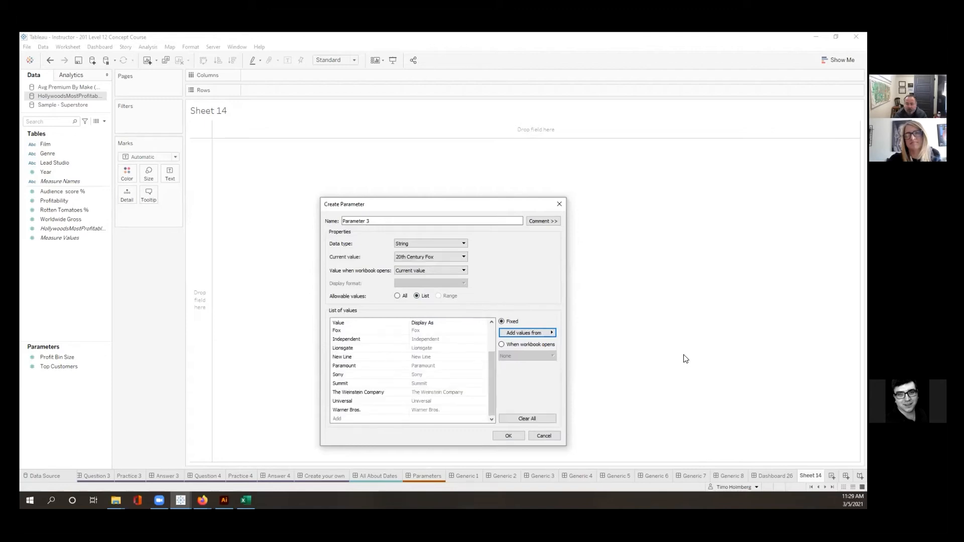
- Review the fixed value list and its sources, and mark the When workbook opens option with an arrow and box, clearing the markup
mouse_move(492, 380)
left_mouse_down()
mouse_move(490, 300)
mouse_move(508, 350)
mouse_move(568, 342)
left_mouse_up()
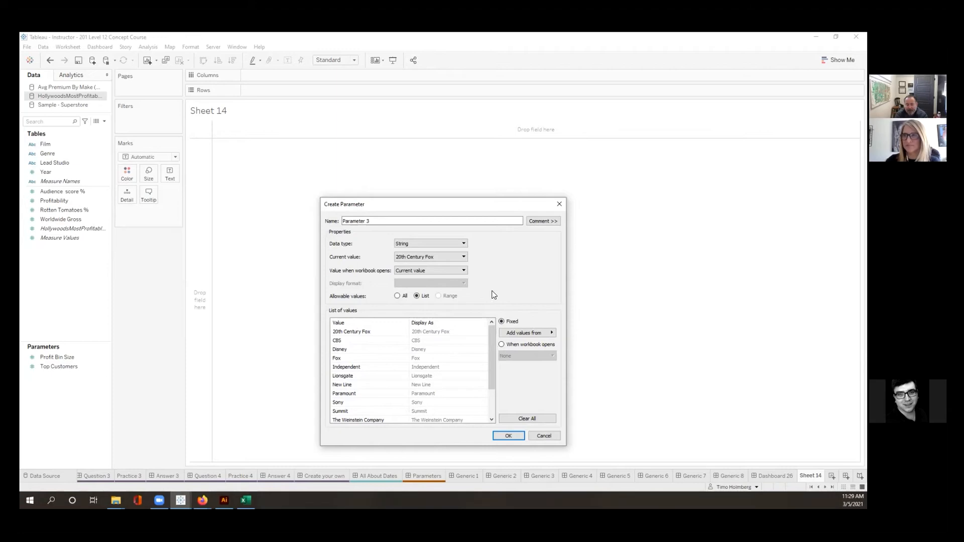
left_click(527, 333)
mouse_move(574, 338)
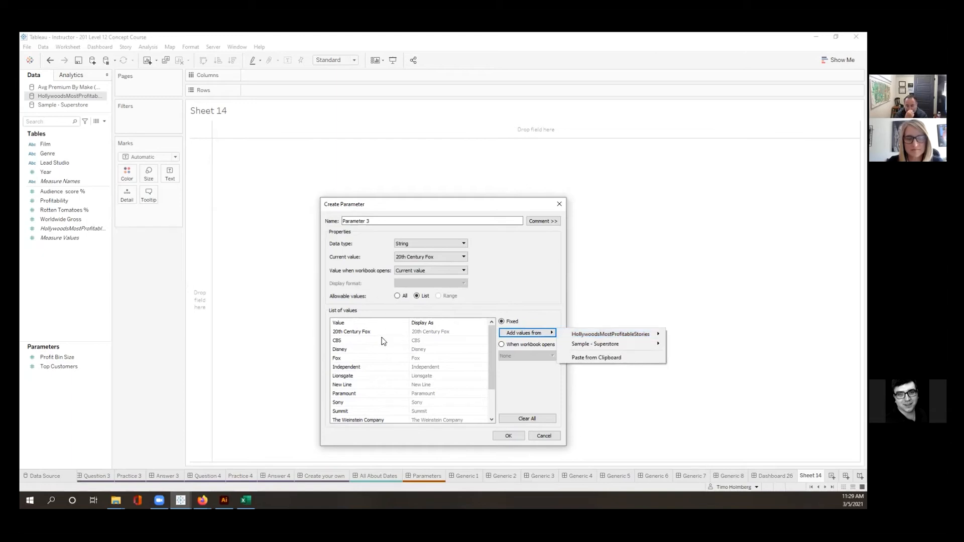
left_click(514, 373)
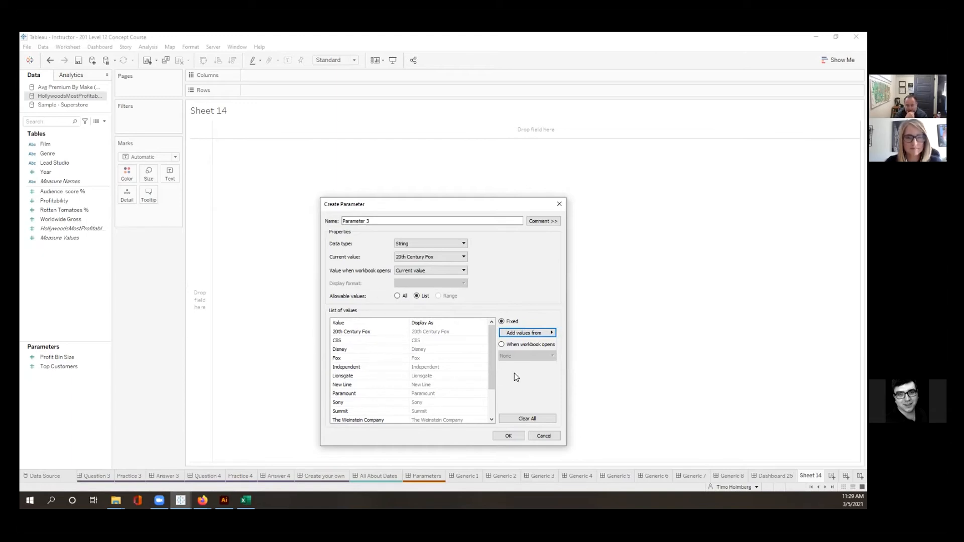
left_click_drag(491, 352, 401, 389)
left_click_drag(493, 344, 566, 370)
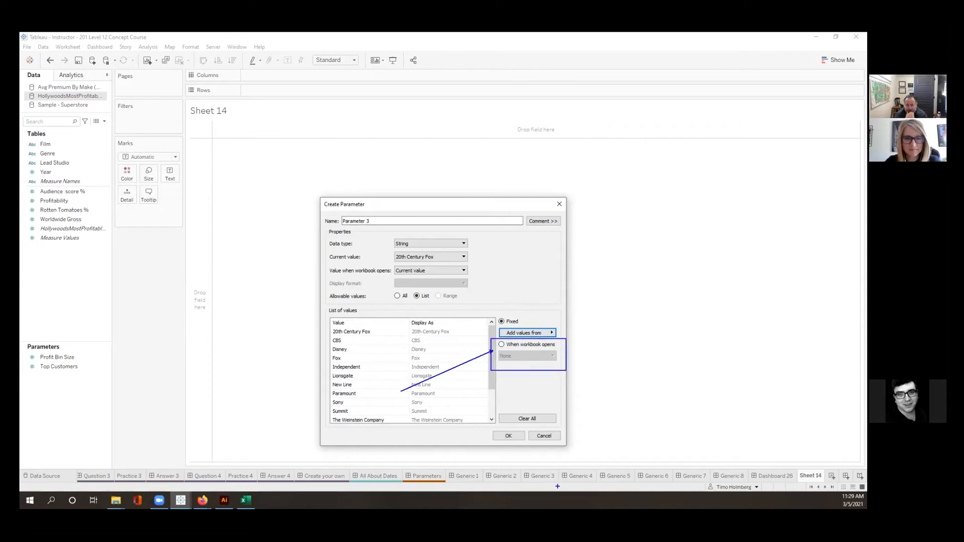
key("Escape")
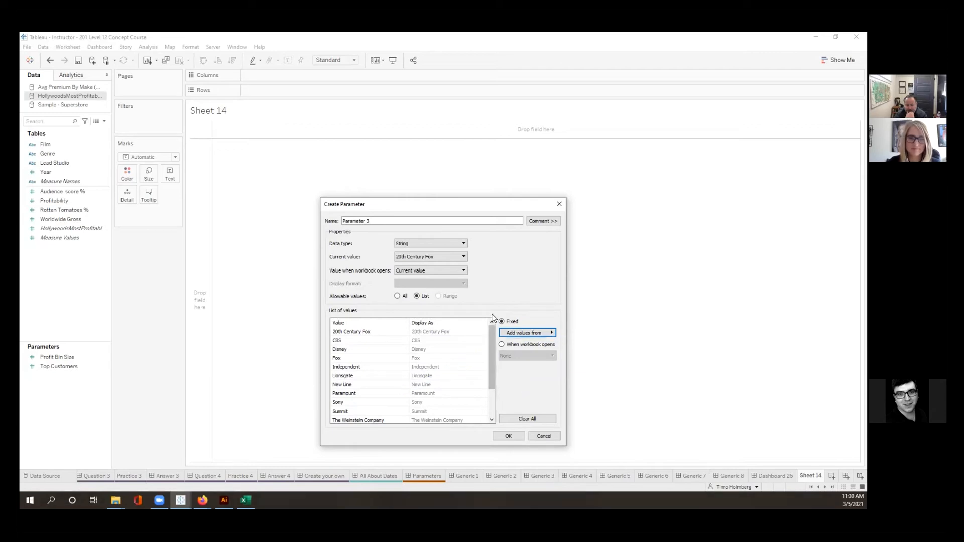
- Make the value list load when the workbook opens from HollywoodsMostProfitableStories' Lead Studio field, and create the parameter
left_click(501, 344)
left_click(527, 356)
mouse_move(547, 381)
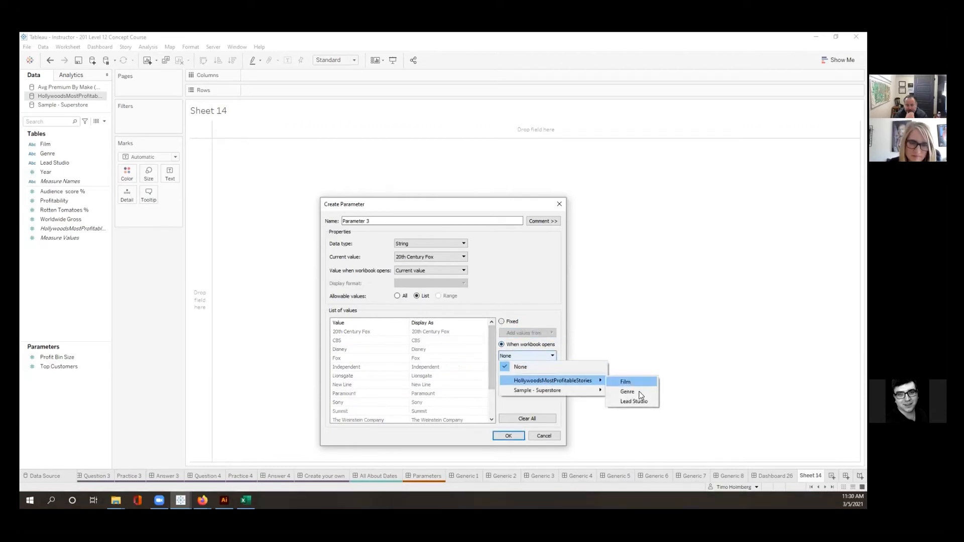
left_click(635, 401)
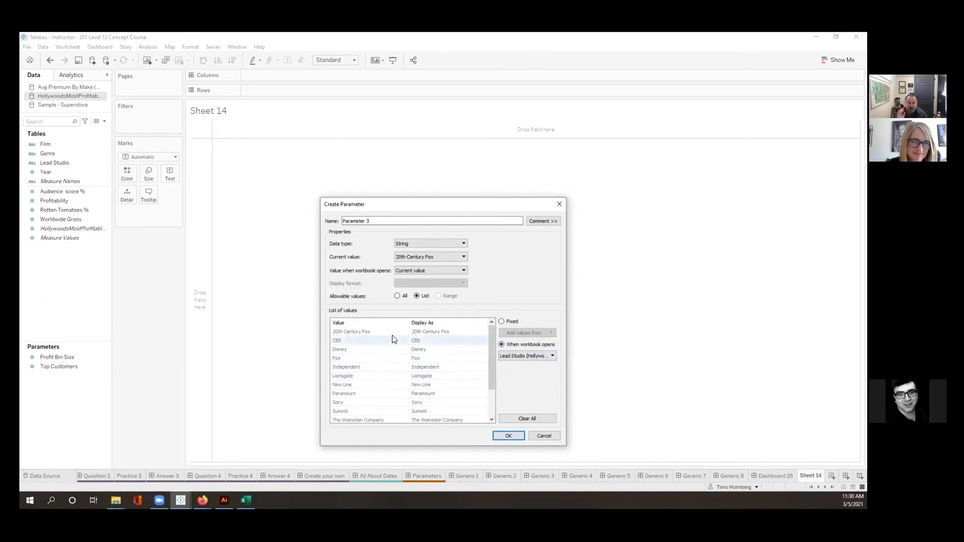
left_click(509, 436)
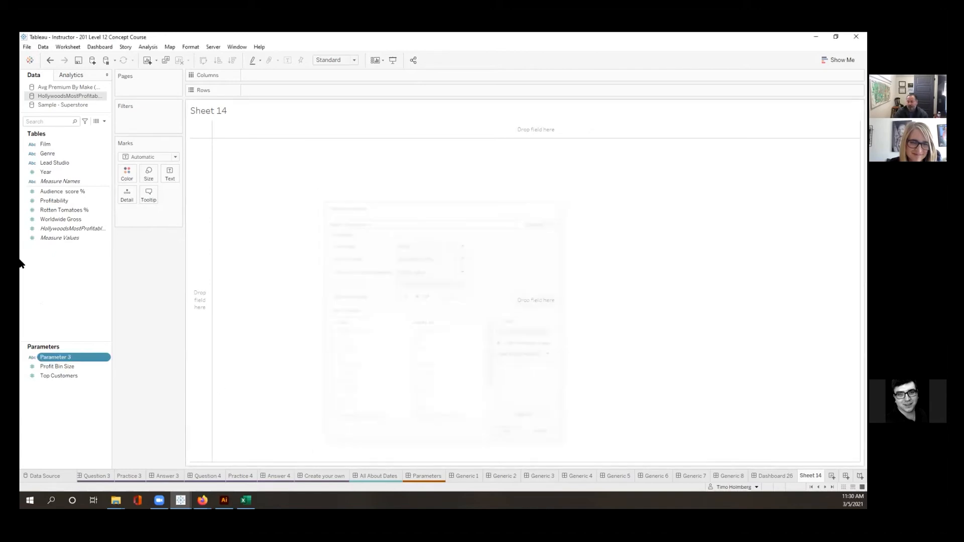
- Show the control for Parameter 3 on the worksheet and build a bar chart of summed Audience score % by Genre
right_click(63, 359)
left_click(98, 211)
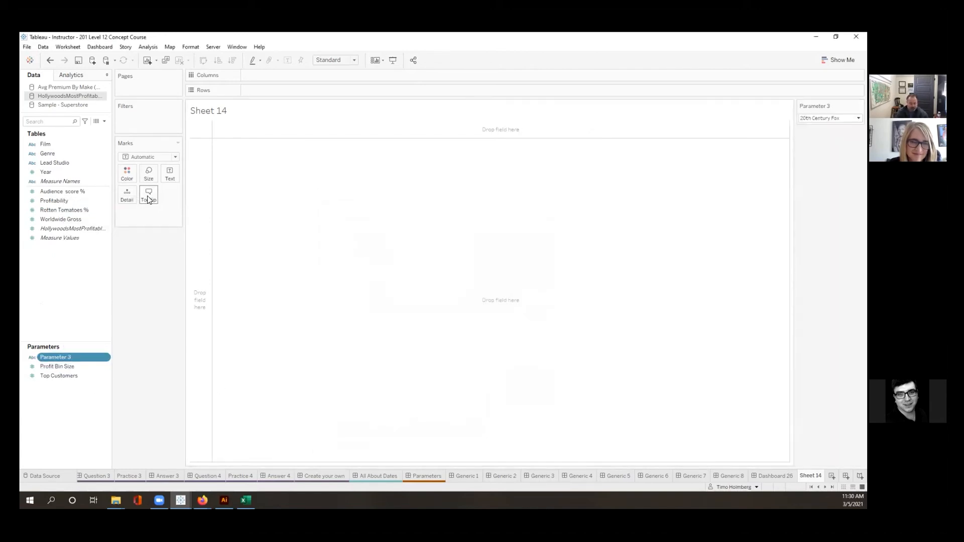
left_click_drag(55, 153, 274, 90)
left_click_drag(66, 191, 363, 77)
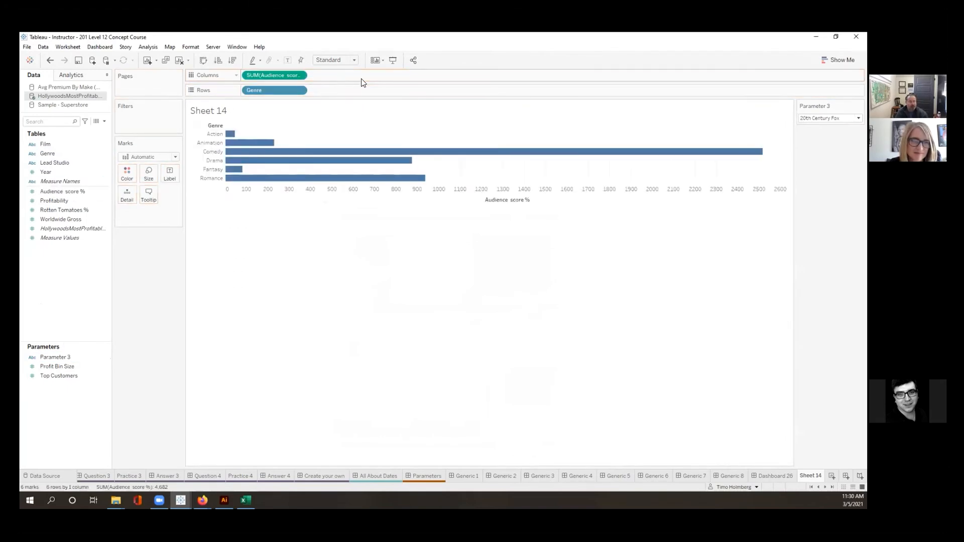
- Review the Lead Studio values offered by the Parameter 3 control, keeping the current selection
left_click(858, 118)
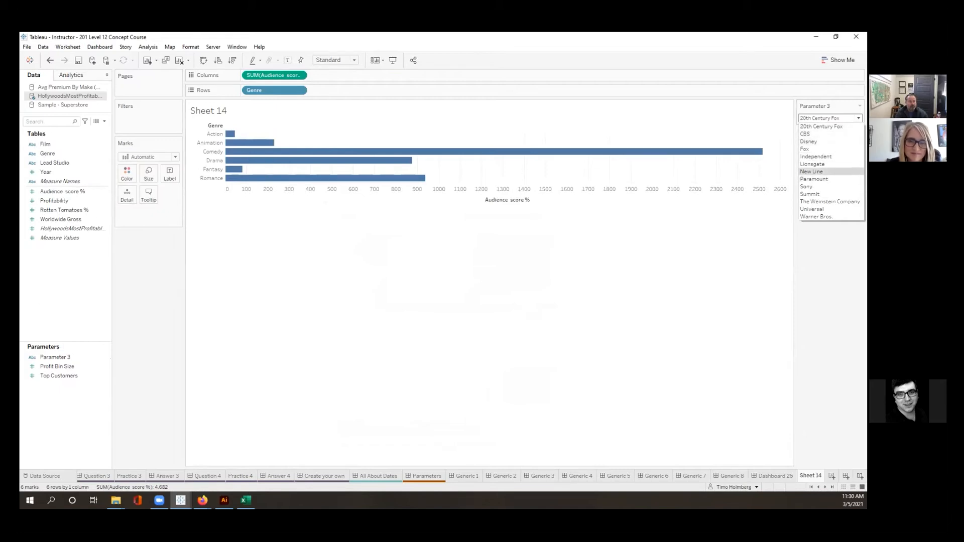
left_click(206, 169)
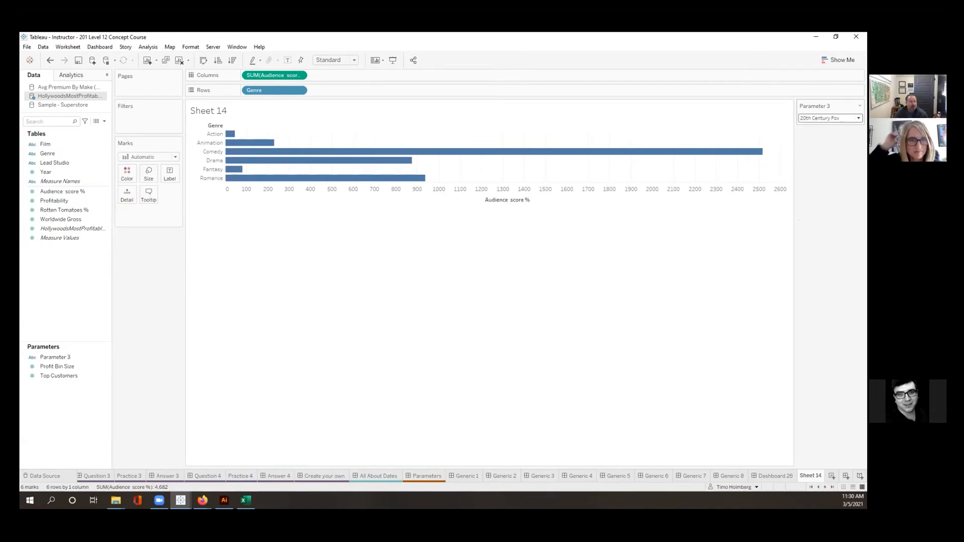
left_click(857, 118)
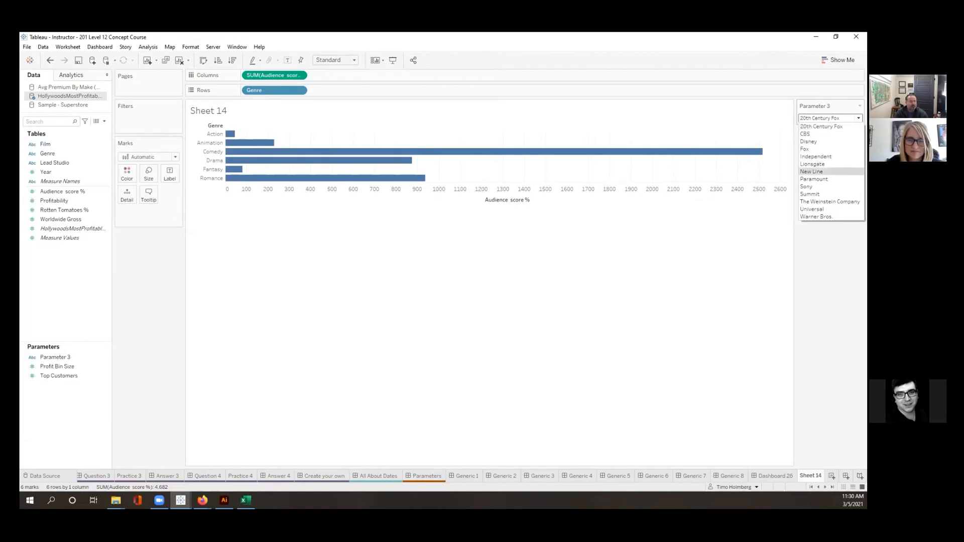
key("Escape")
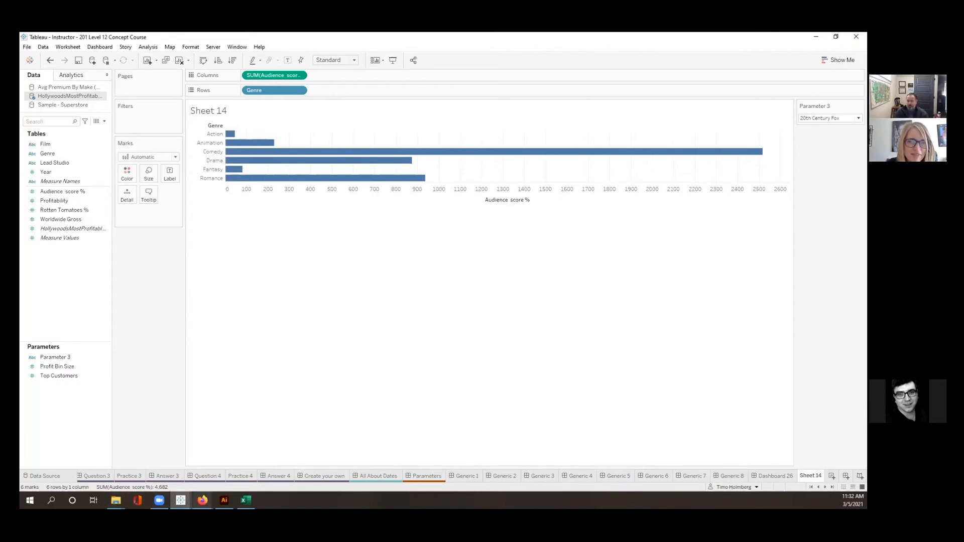
- Switch to the release notes PDF in Firefox and highlight the Dashboard Export Button feature, clearing the highlight when done
left_click(202, 500)
left_click(432, 468)
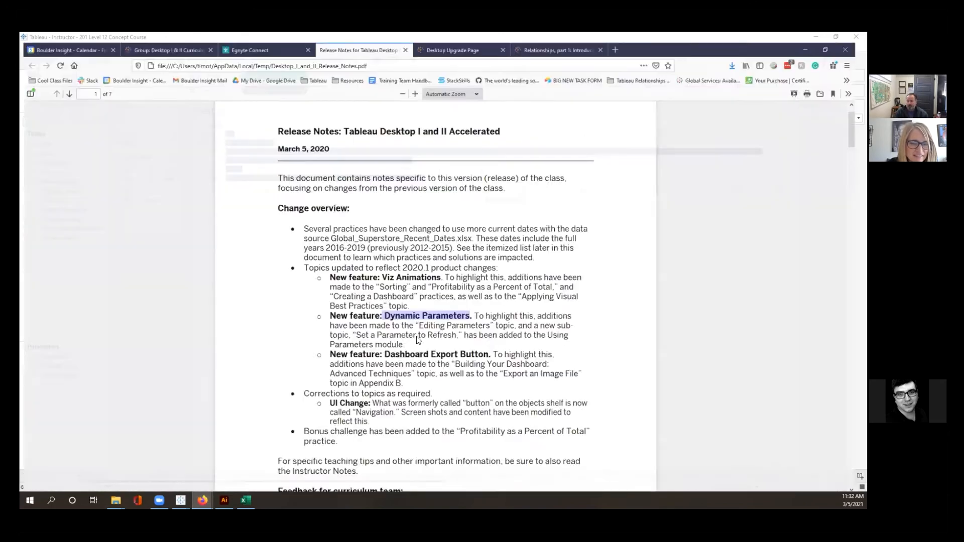
left_click_drag(332, 350, 469, 371)
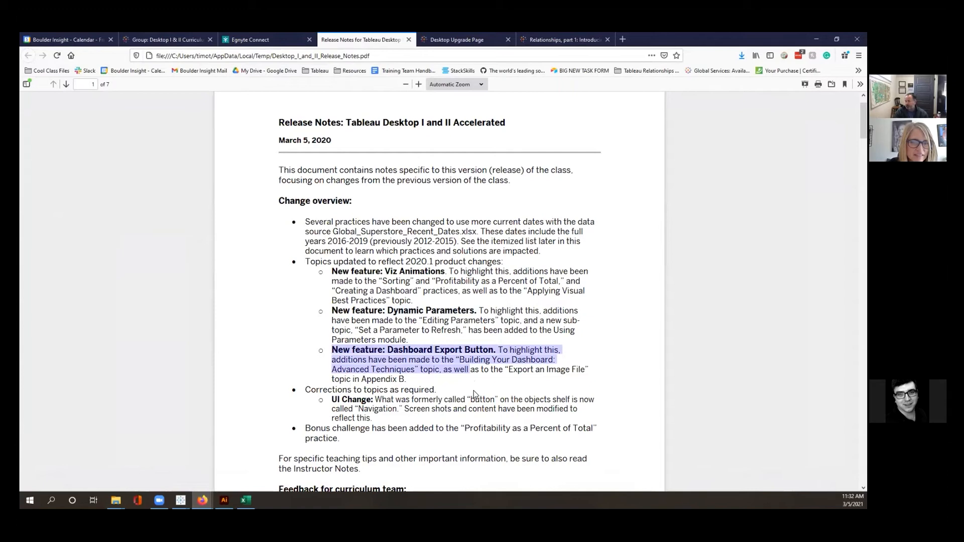
left_click(457, 438)
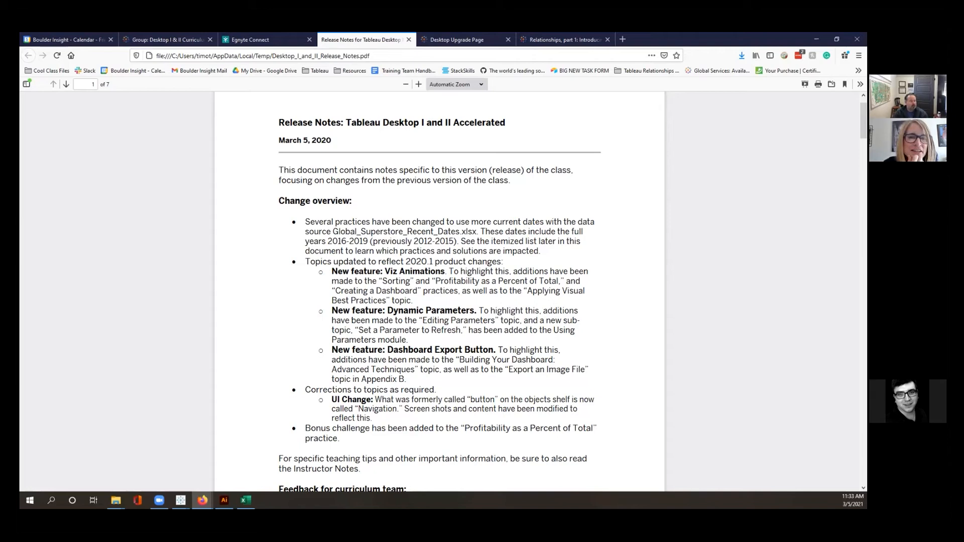
- Open the Desktop Upgrade Page and skim its sections on upgrading to Tableau Desktop 2020.4
left_click(470, 39)
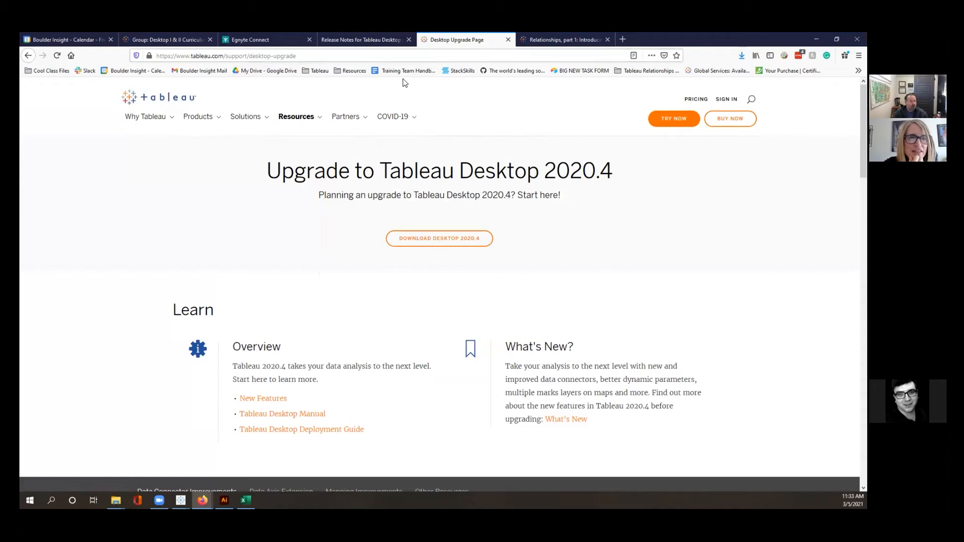
scroll(341, 352, "down", 3)
scroll(337, 381, "down", 8)
scroll(335, 380, "up", 11)
- Open the Tableau Desktop 2020.1 release page through a web search for "desktop upgrade 2020.1", and select its web address
left_click(306, 56)
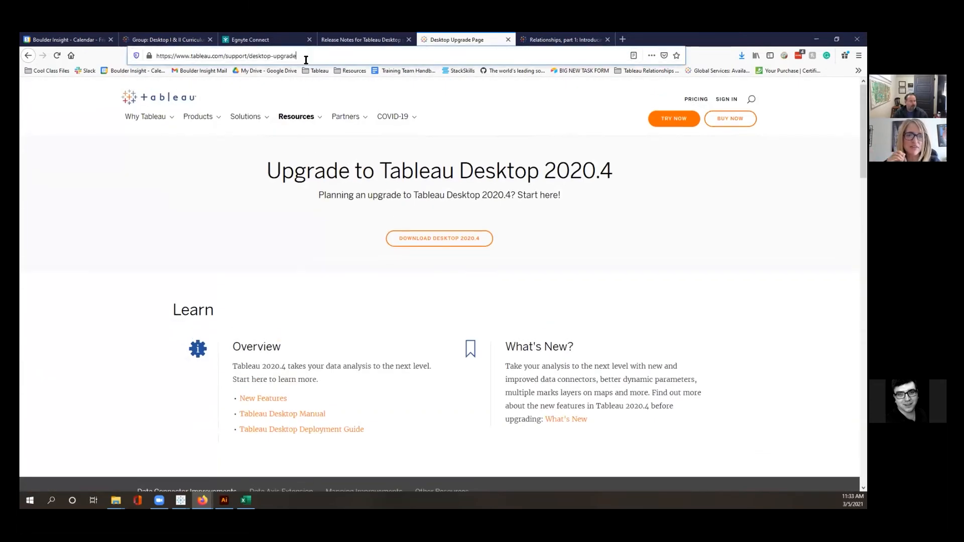
type("sk")
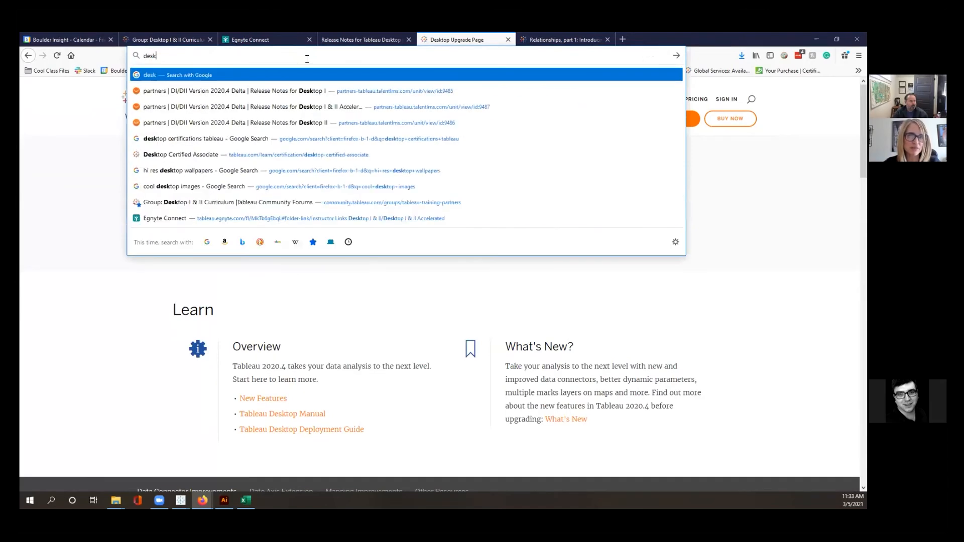
type("top upgrade 2020.1")
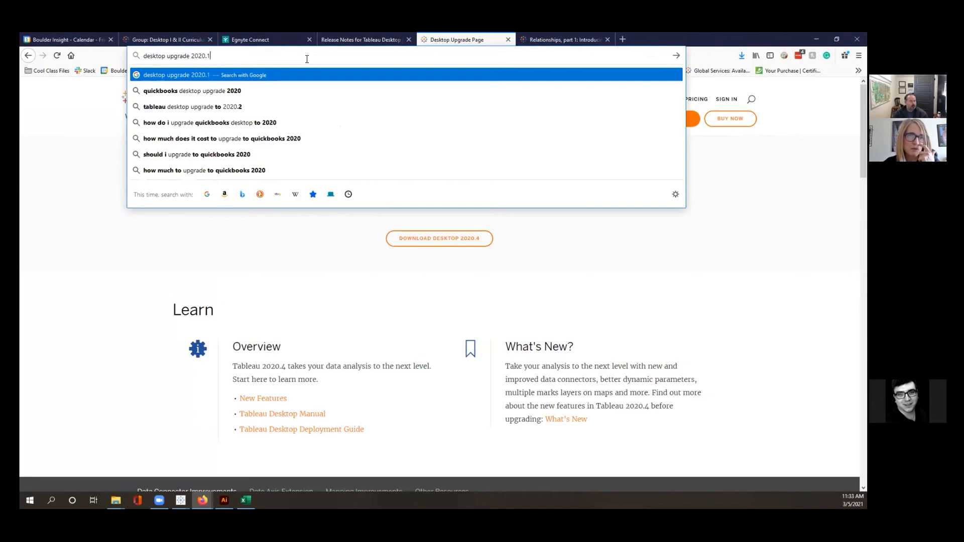
key("Return")
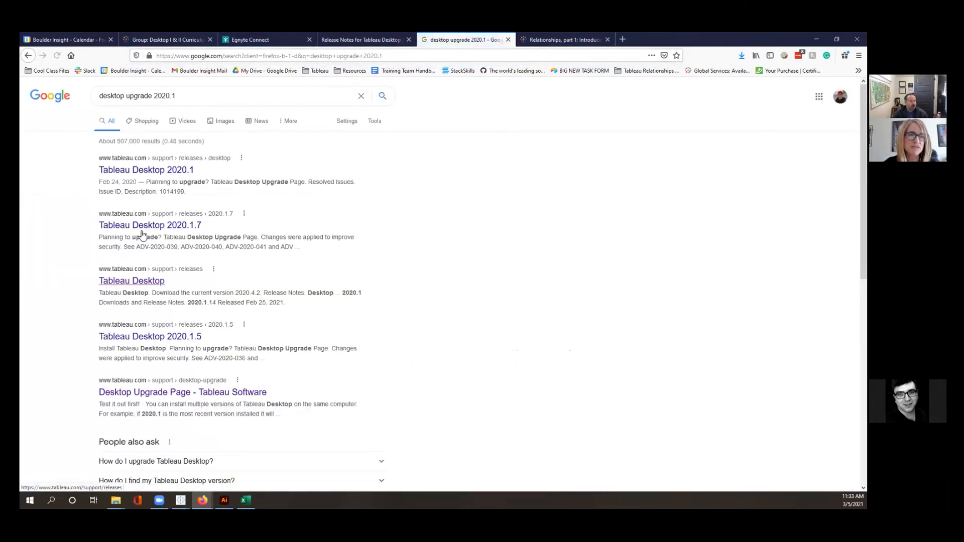
left_click(130, 172)
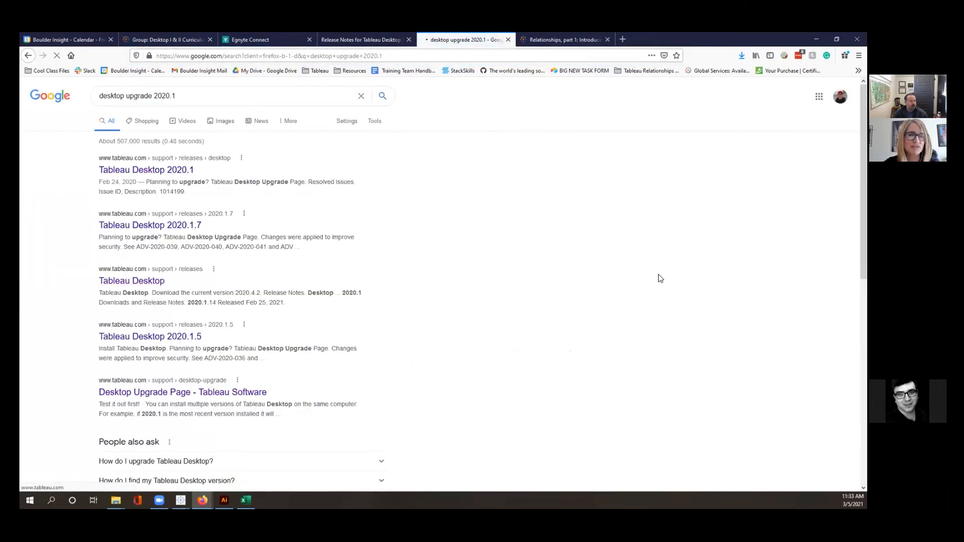
scroll(660, 278, "down", 3)
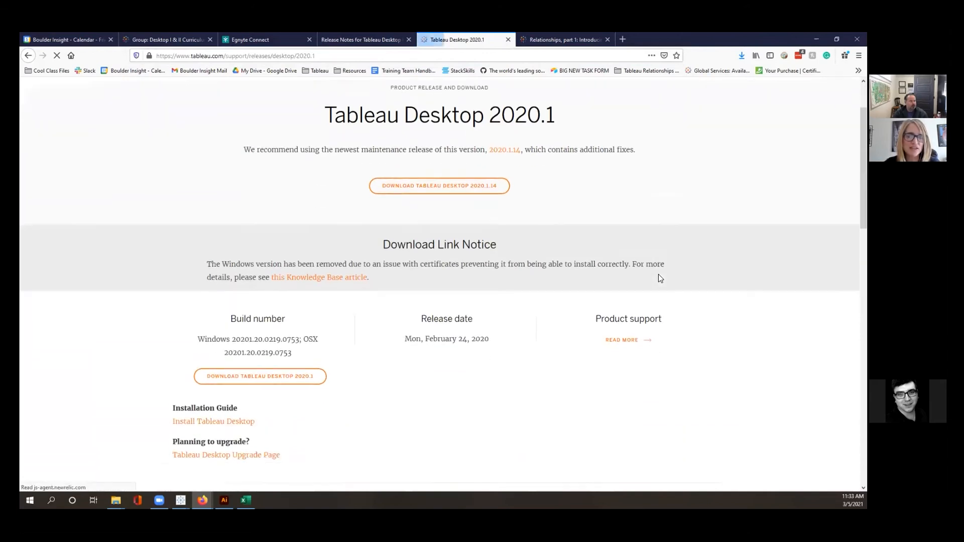
left_click(347, 56)
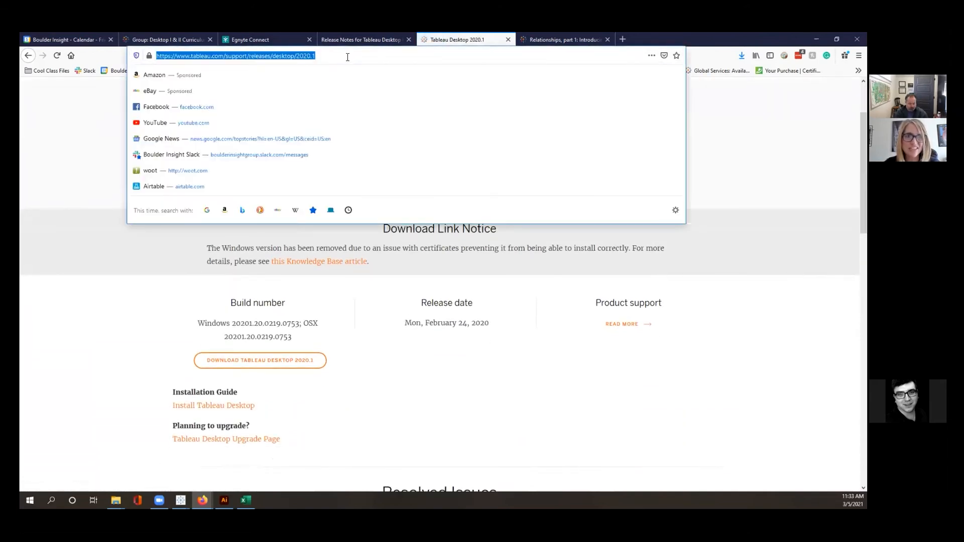
- Look through the Tableau Desktop 2020.1 release page, including its resolved issues and download files sections
key("alt+Tab")
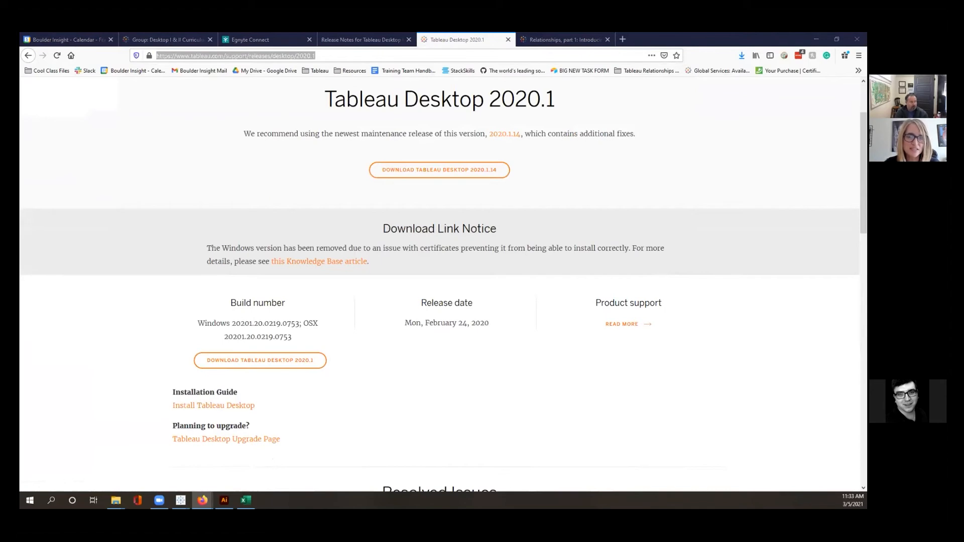
scroll(491, 303, "down", 10)
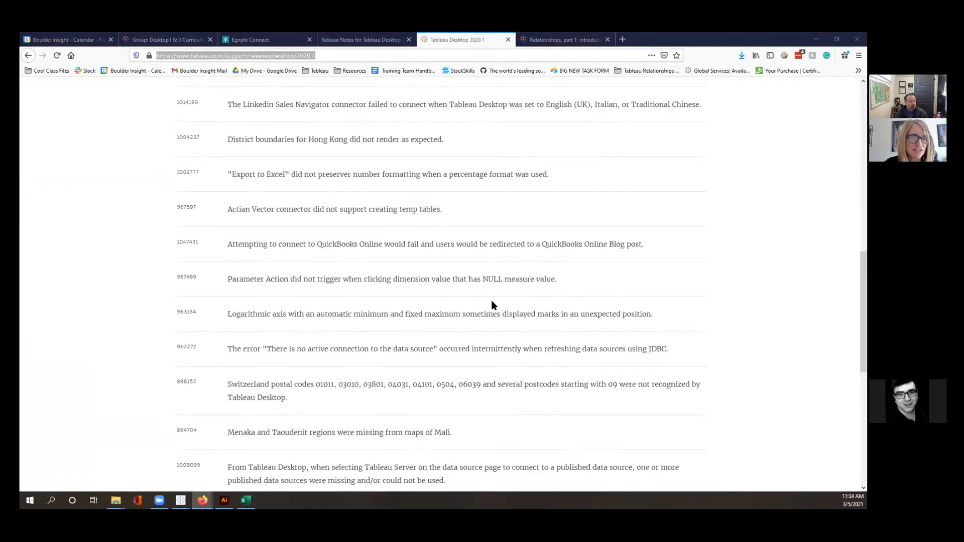
scroll(492, 303, "up", 3)
scroll(491, 304, "up", 7)
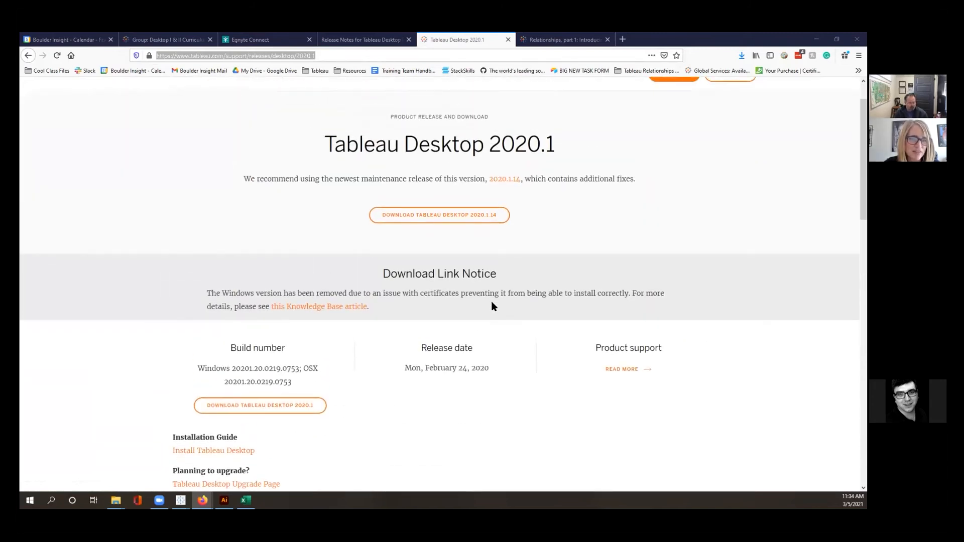
scroll(491, 307, "down", 2)
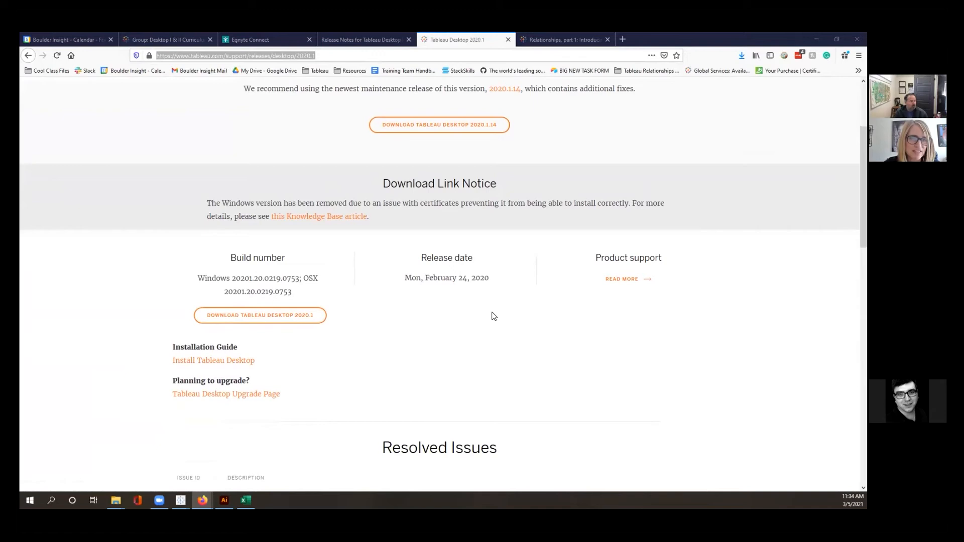
scroll(494, 315, "down", 15)
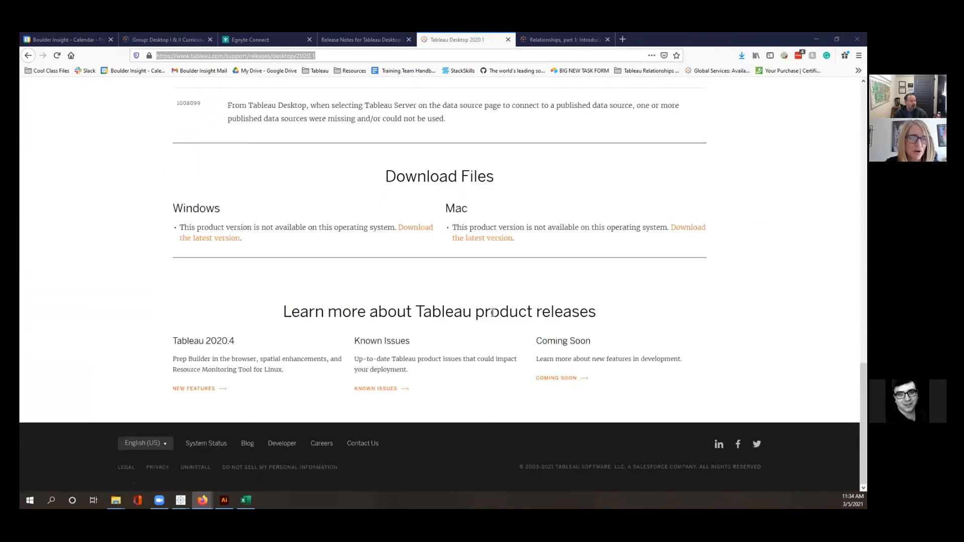
scroll(492, 312, "up", 4)
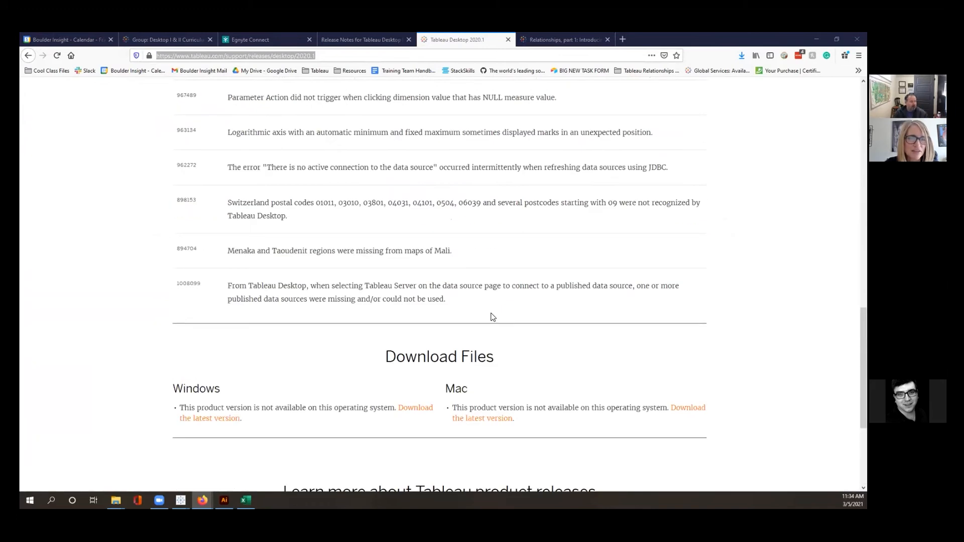
scroll(493, 317, "up", 20)
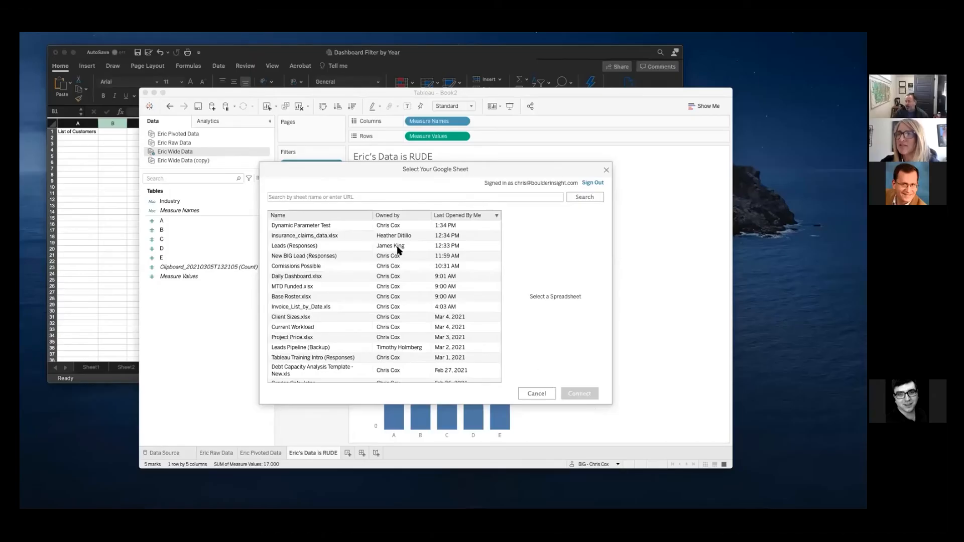
- Connect live to the Dynamic Parameter Test Google Sheet and add a new worksheet to the workbook
left_click(314, 225)
left_click(579, 393)
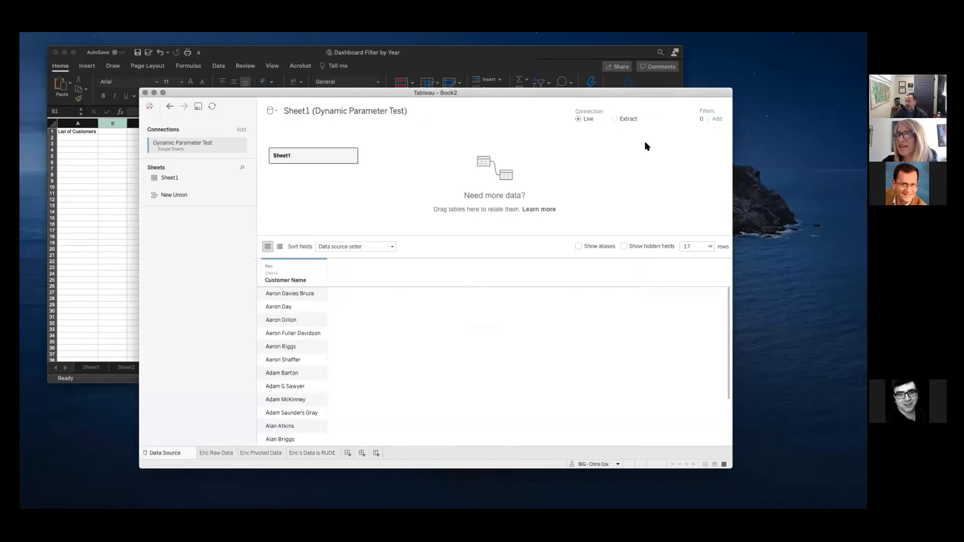
left_click(614, 119)
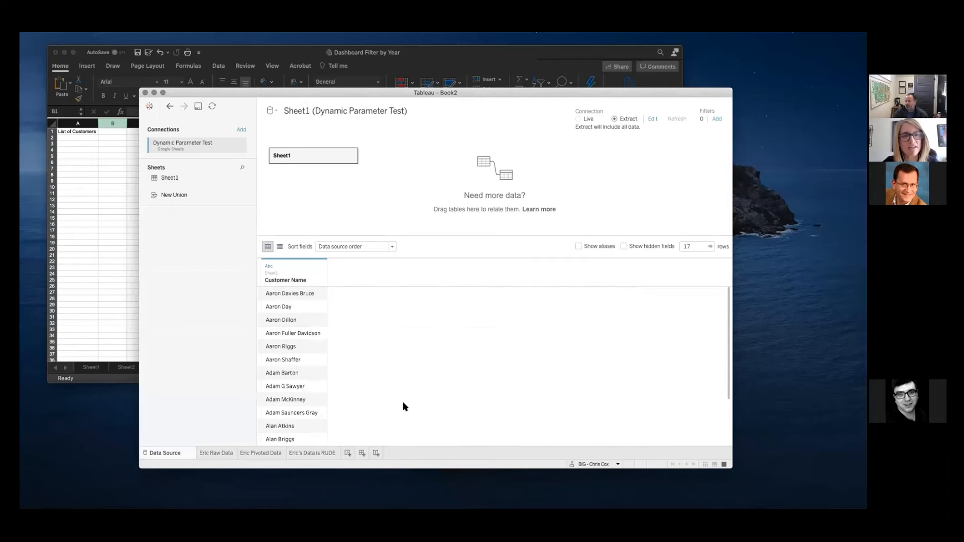
left_click(578, 119)
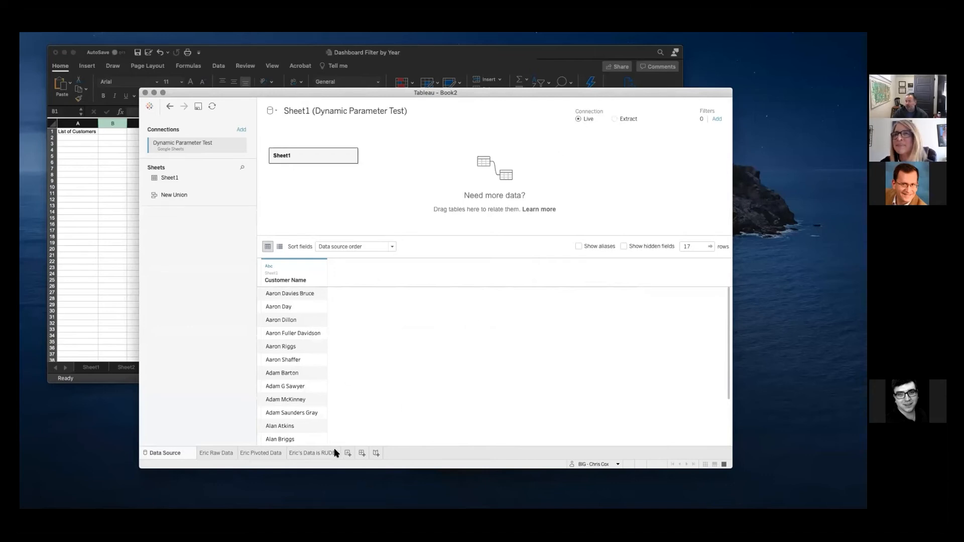
left_click(348, 453)
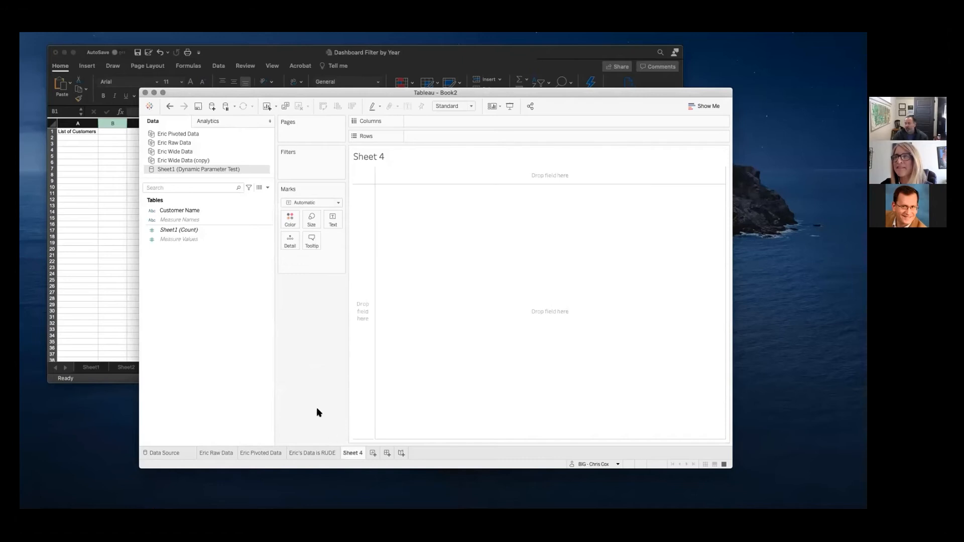
- Switch to the Leads workbook and show its 2021 dashboard in presentation mode
mouse_move(442, 502)
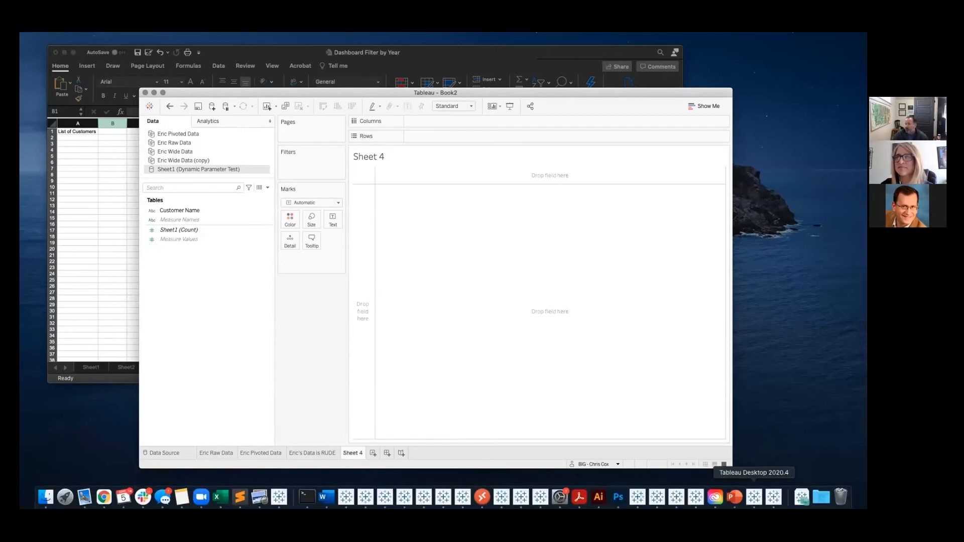
left_click(754, 497)
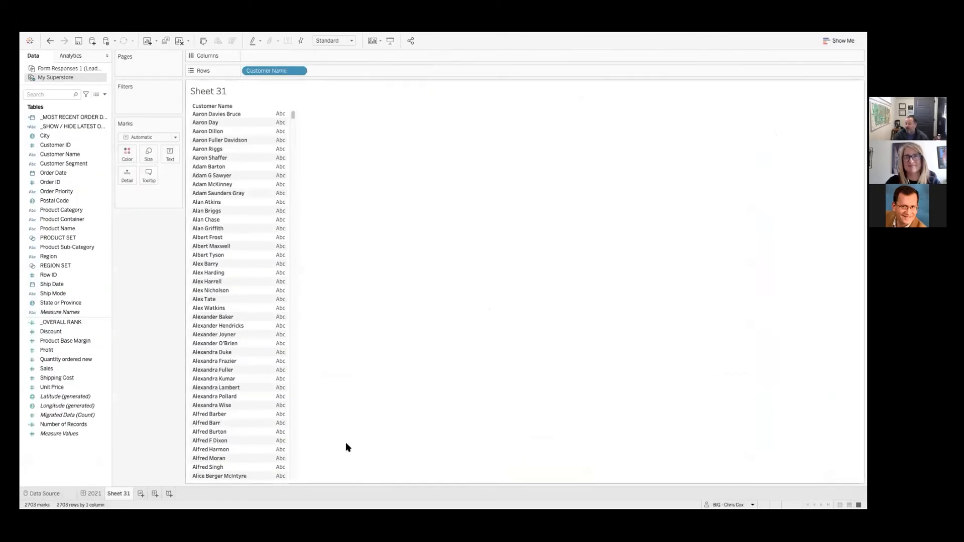
left_click(93, 491)
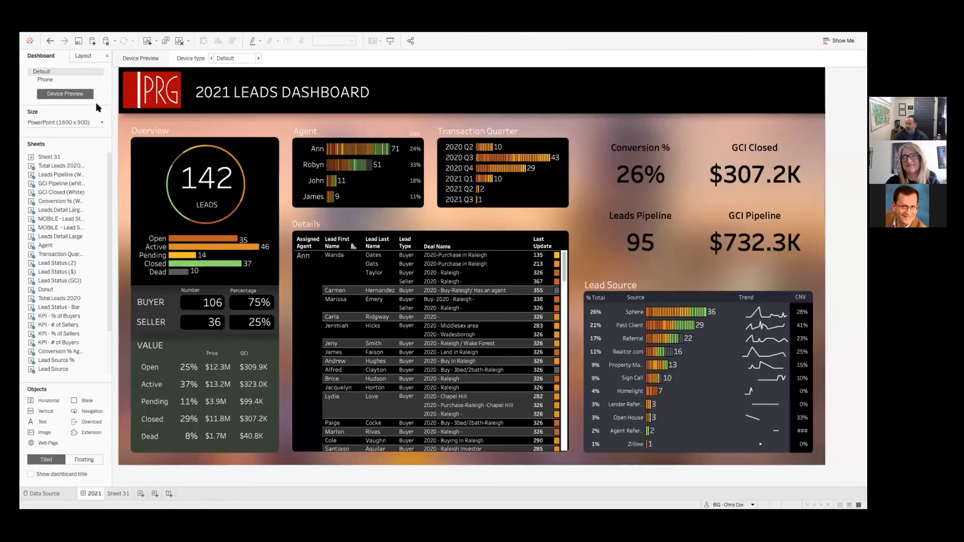
left_click(390, 42)
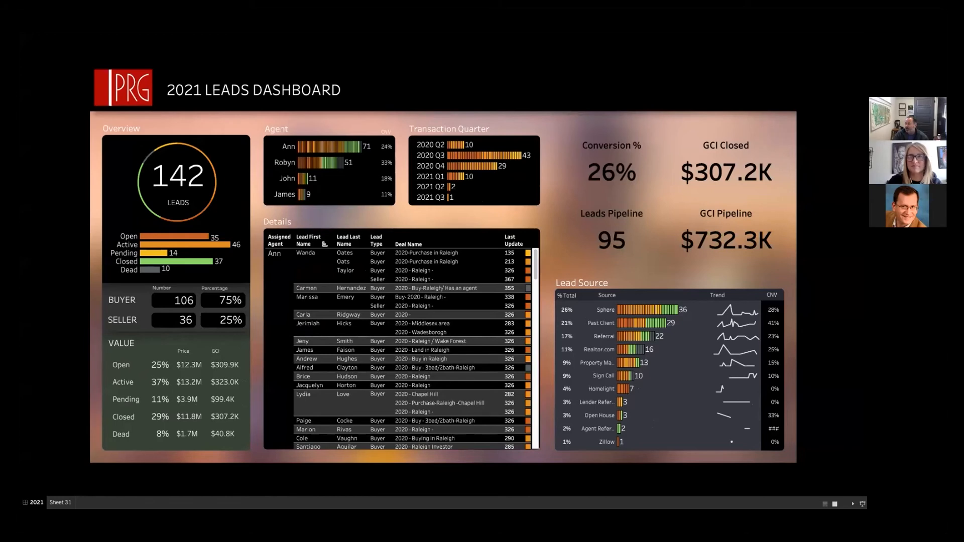
- Filter the 2021 Leads Dashboard by the second agent, clear the filter and leave presentation mode
left_click(281, 163)
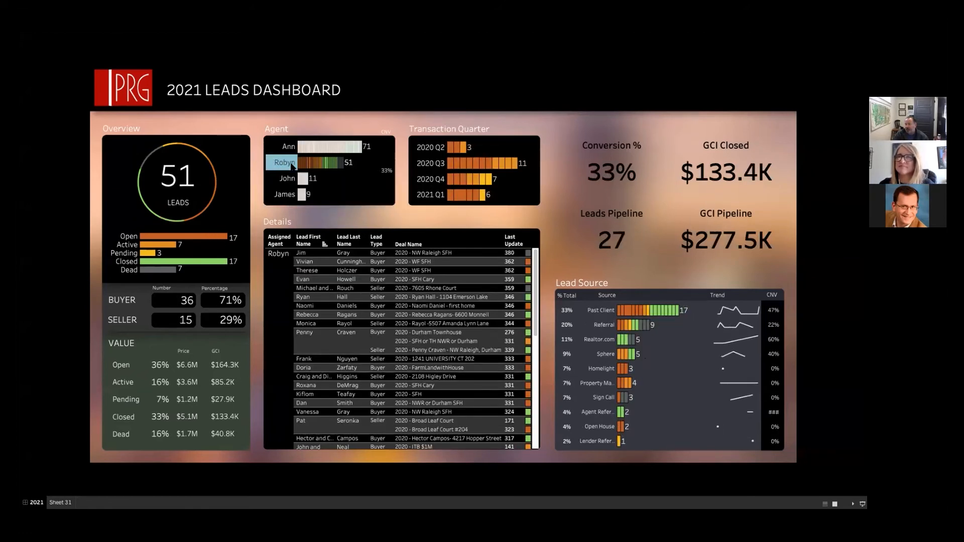
left_click(362, 194)
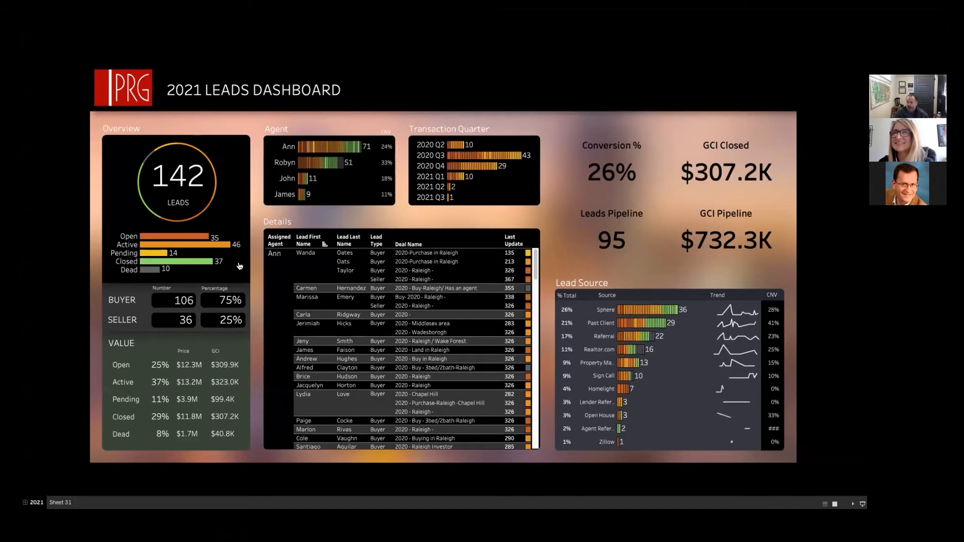
key("Escape")
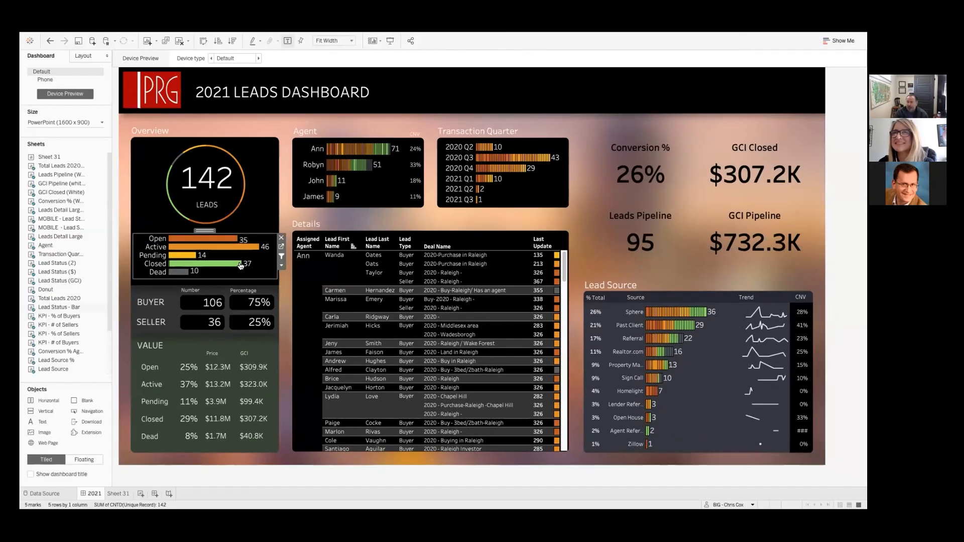
- Display the dashboard's Phone layout, filter it by the second agent and clear that selection
left_click(47, 79)
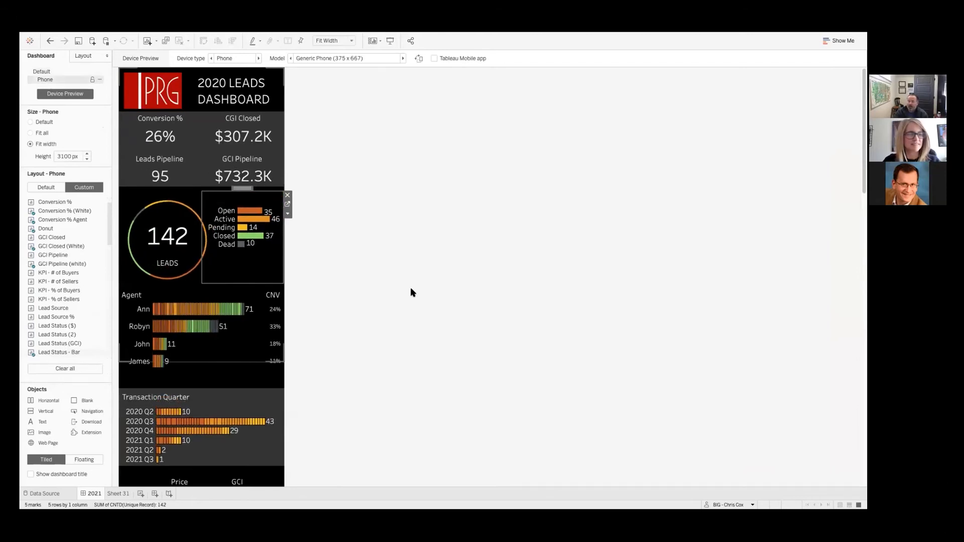
left_click(140, 326)
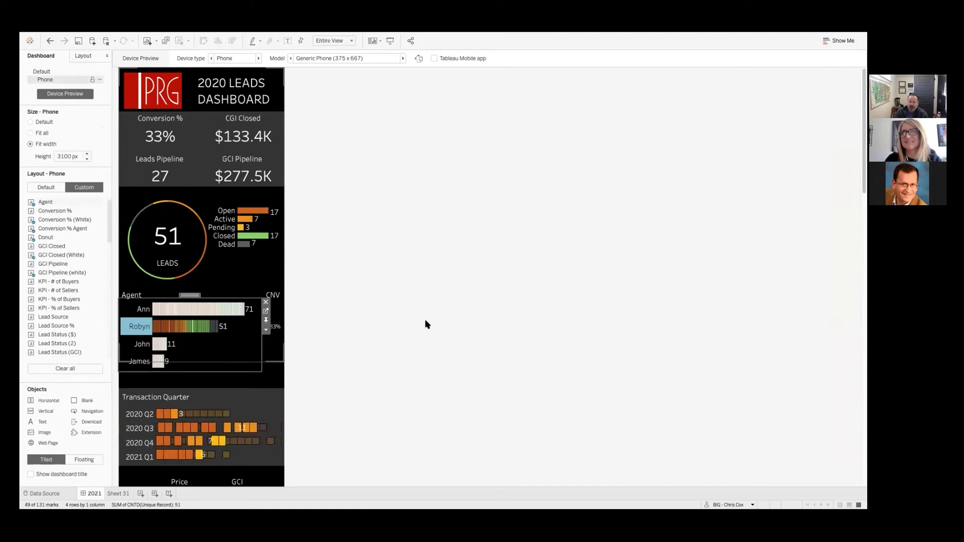
left_click(133, 327)
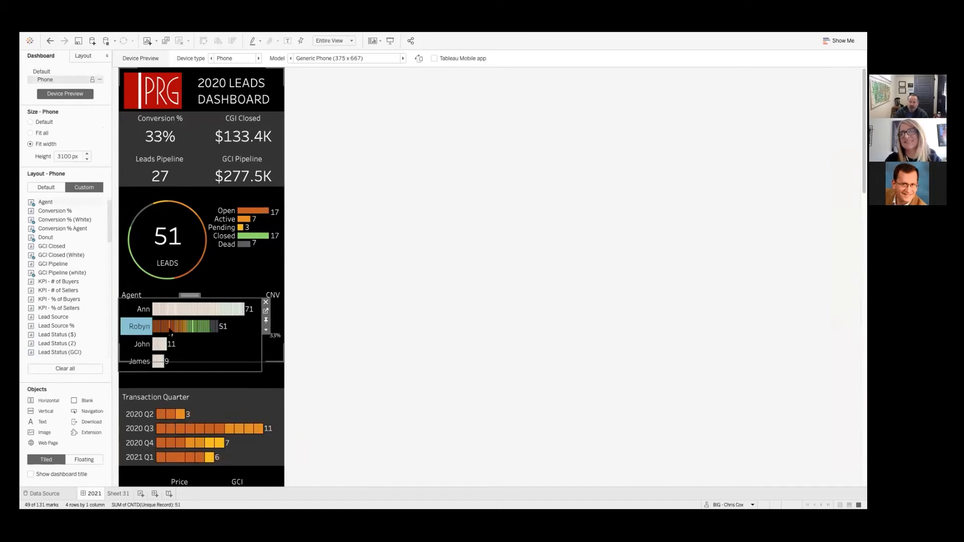
left_click(435, 313)
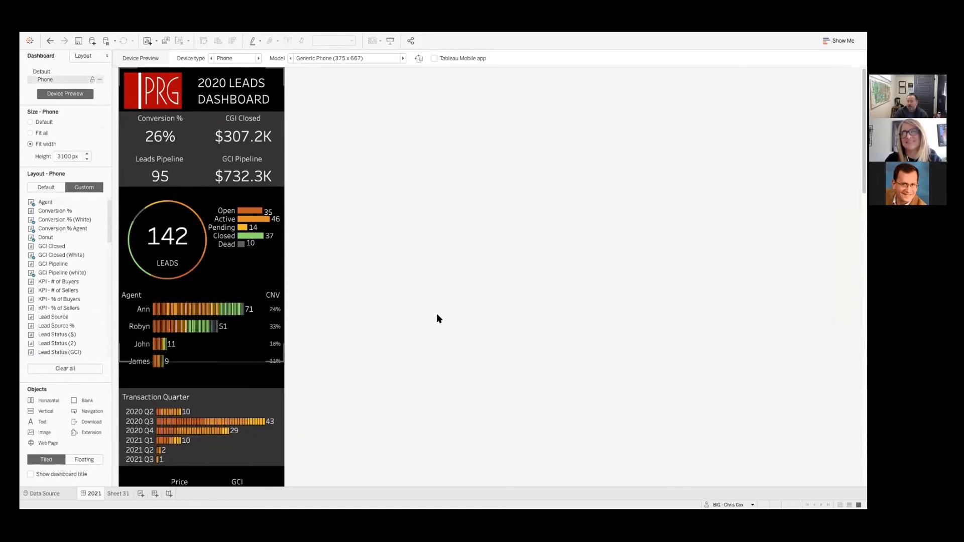
- Leave the full-screen Leads workbook and view the Customer Name header cell A1 in the Dynamic Parameter Test Google Sheet
mouse_move(101, 37)
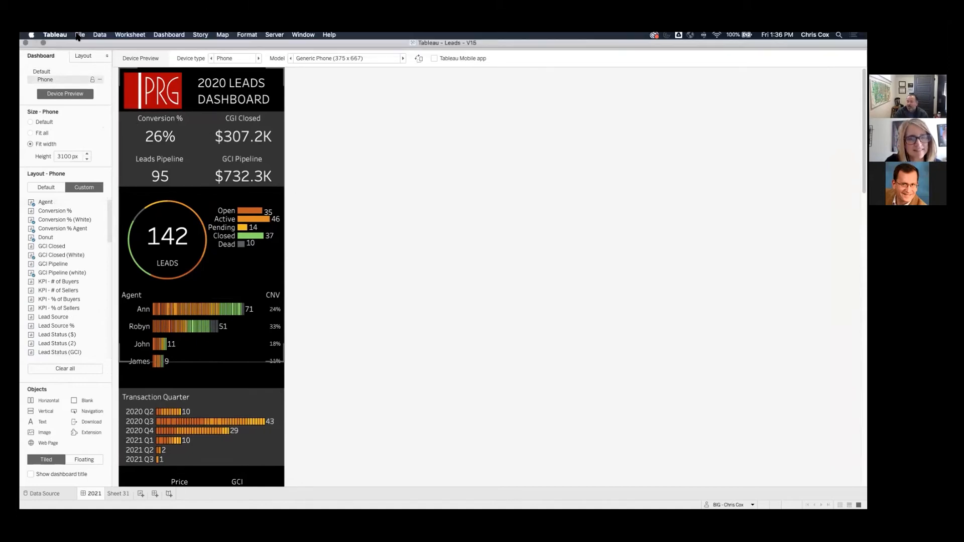
left_click(43, 47)
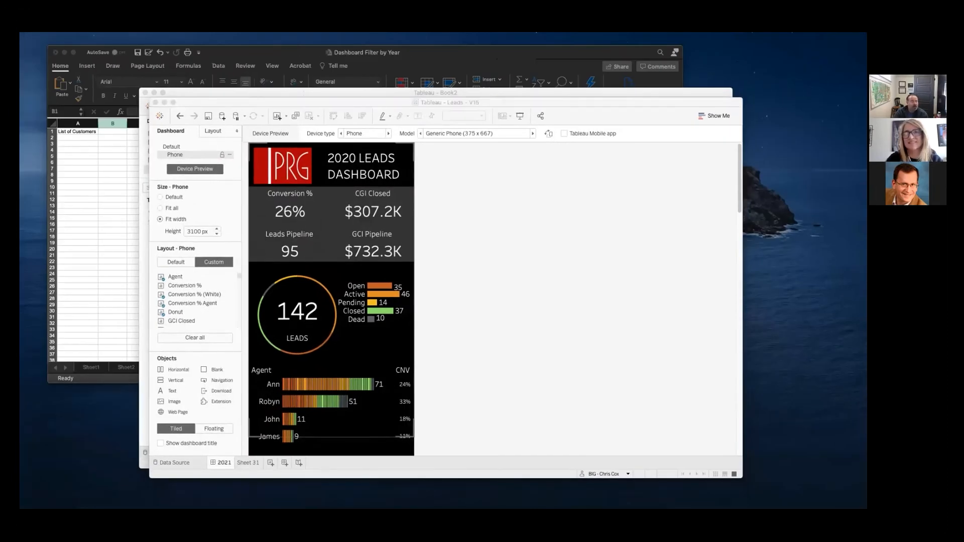
left_click_drag(20, 422, 688, 95)
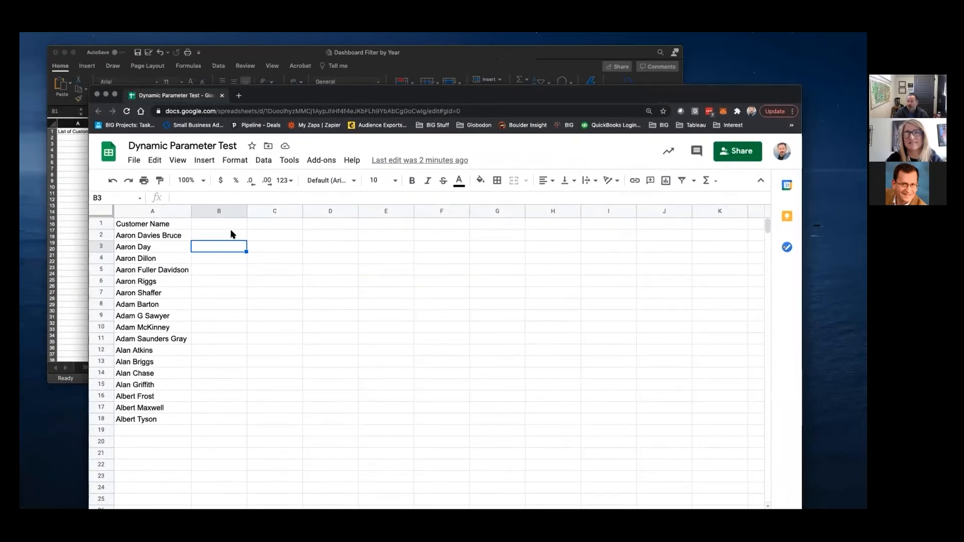
left_click(167, 227)
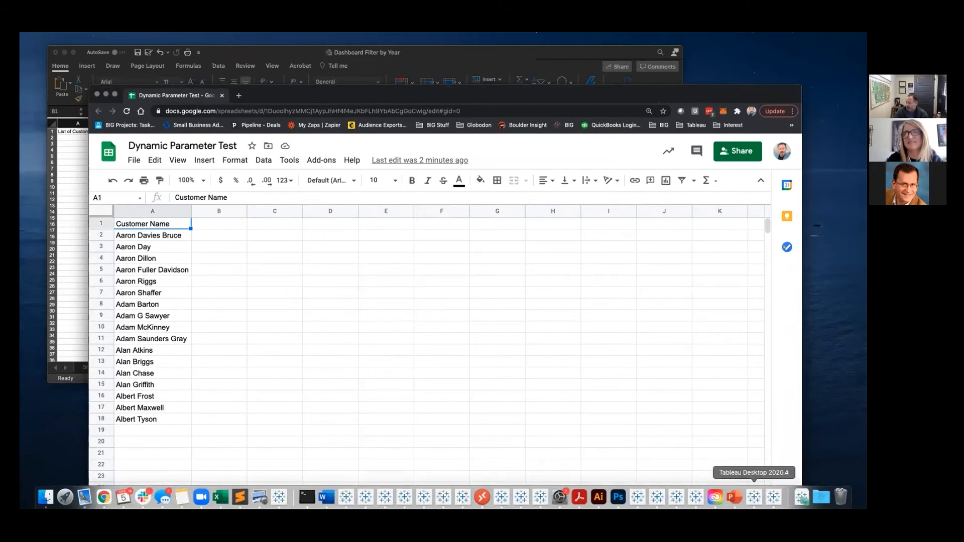
- Switch back to the Tableau Book2 workbook and start a new parameter named Customer Name
left_click(753, 497)
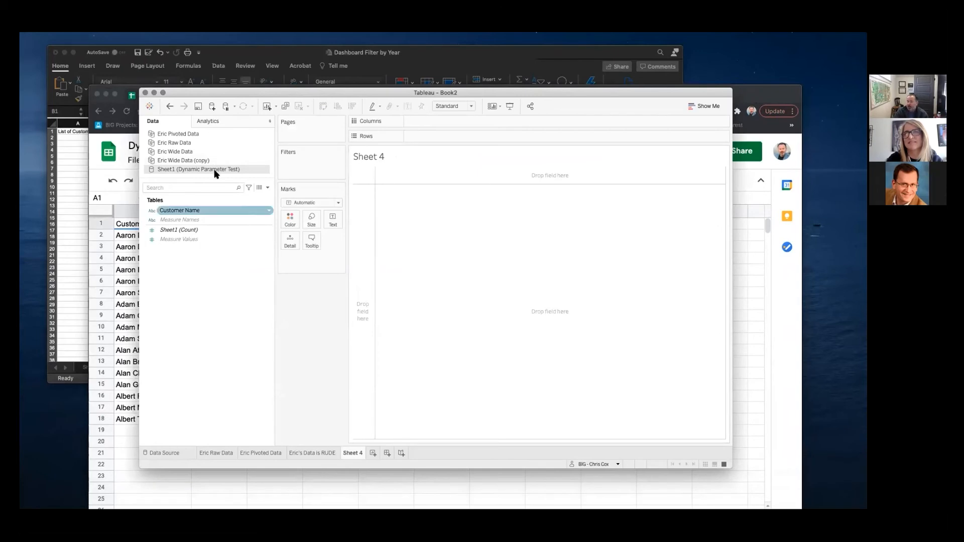
left_click(264, 187)
left_click(254, 204)
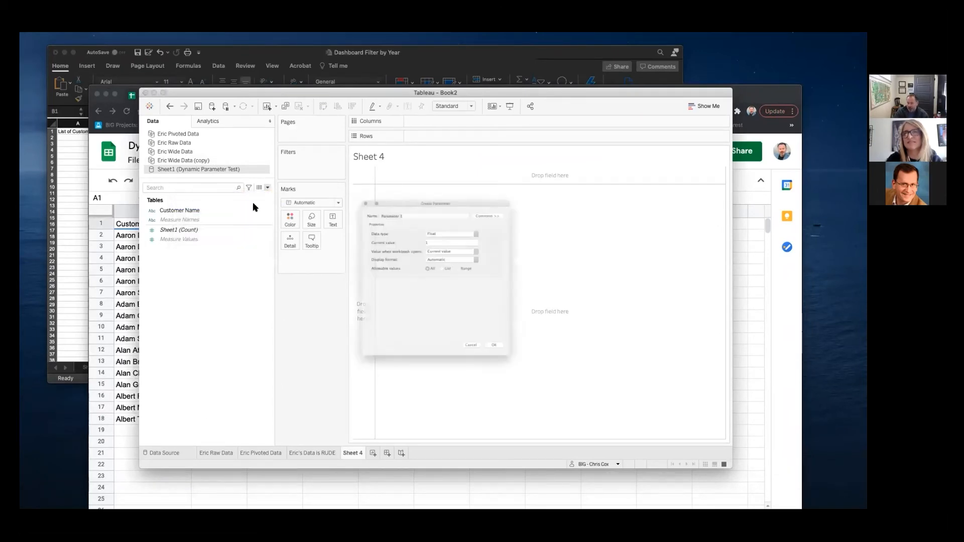
left_click_drag(384, 179, 326, 181)
type("Customer Name")
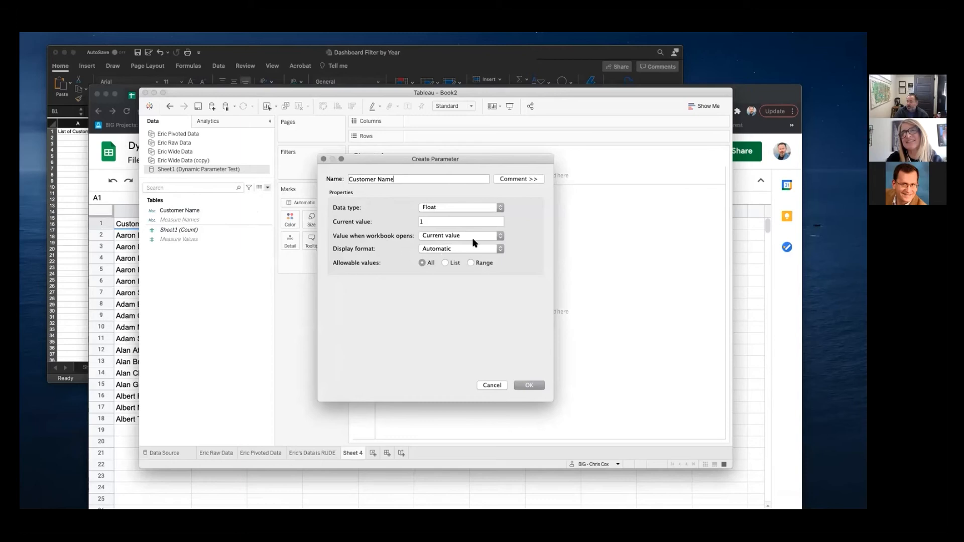
left_click(447, 262)
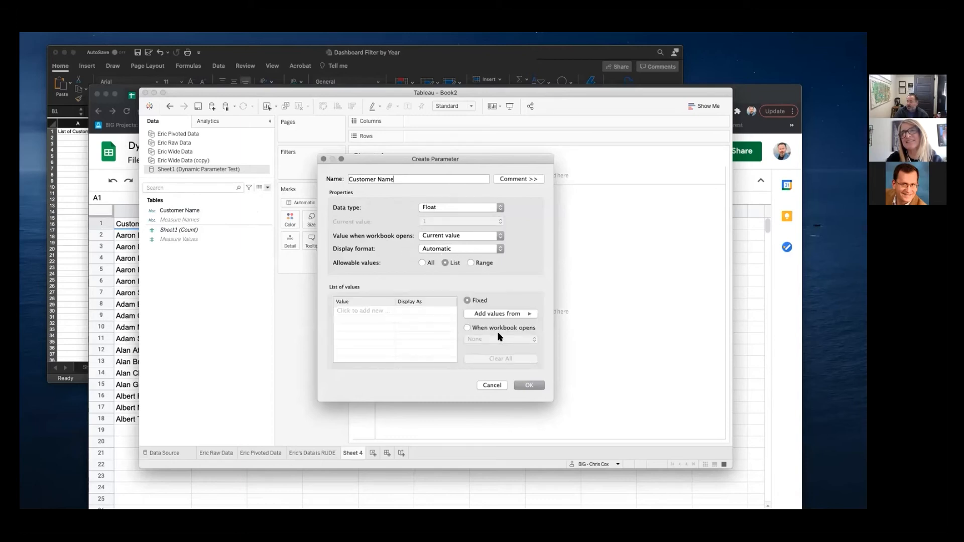
left_click(469, 329)
left_click(524, 339)
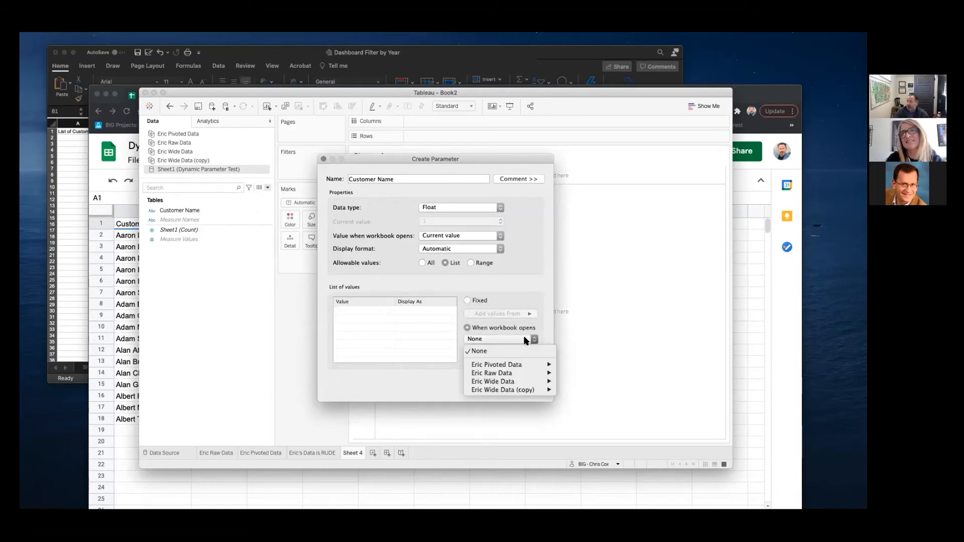
mouse_move(516, 391)
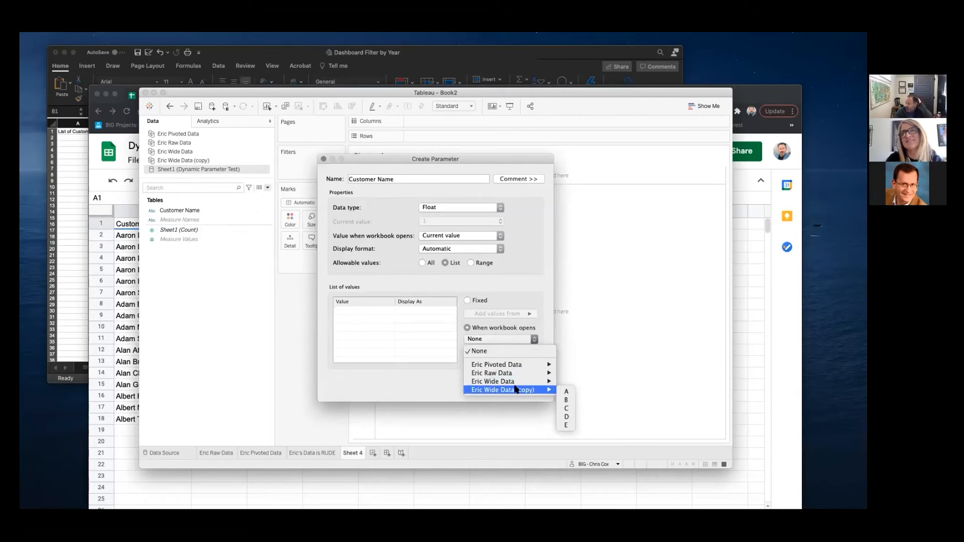
left_click(514, 325)
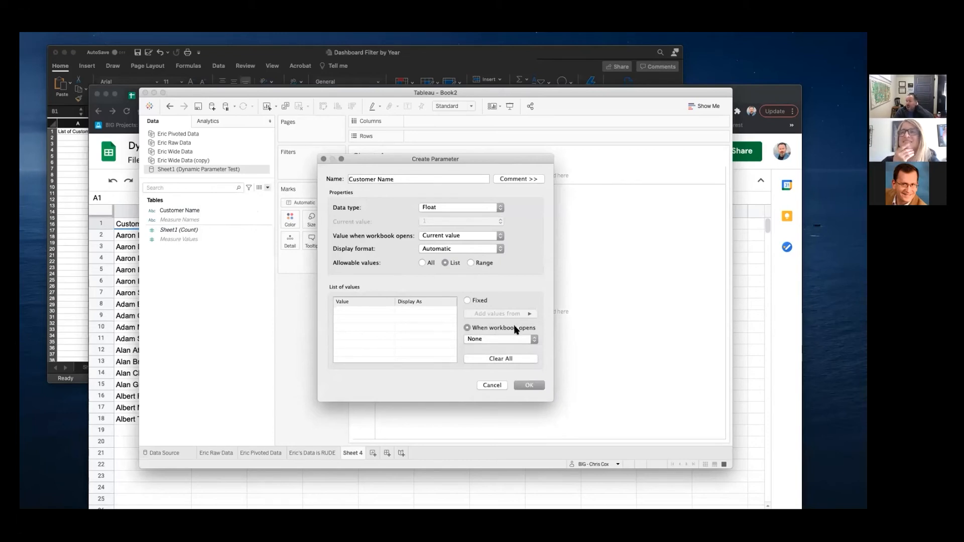
left_click(514, 339)
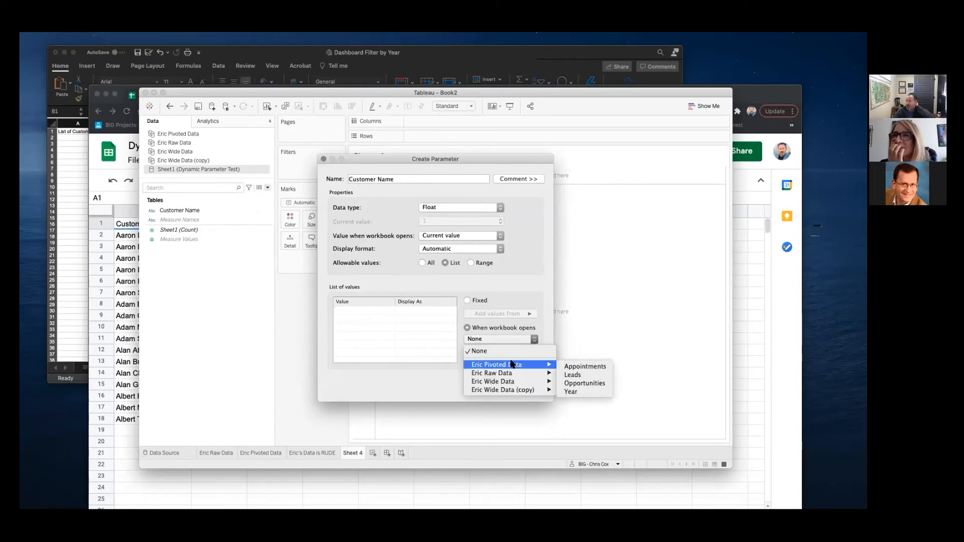
mouse_move(516, 372)
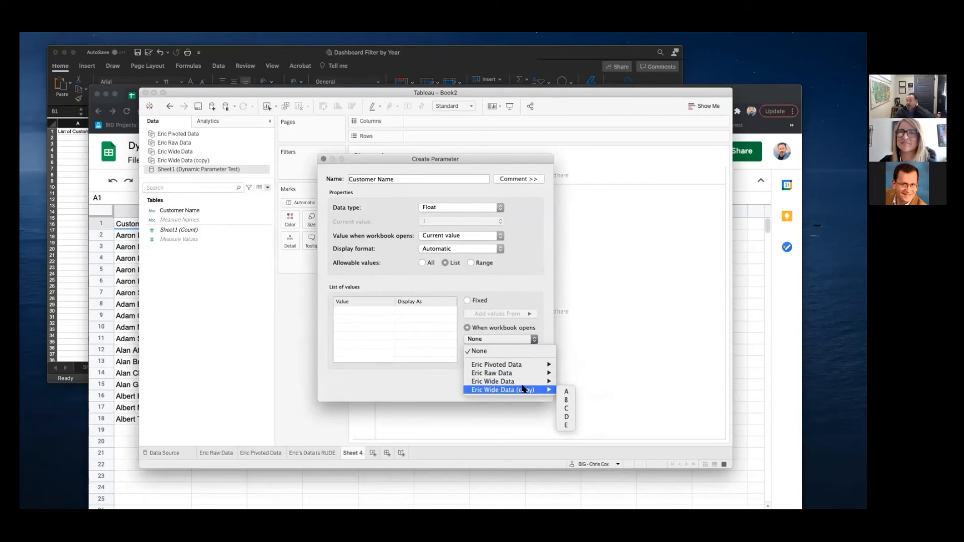
left_click(541, 331)
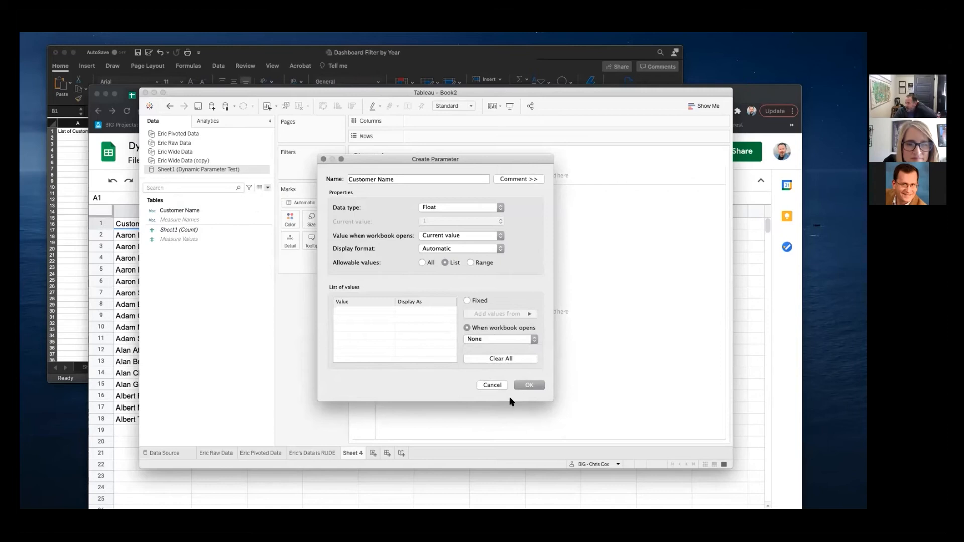
left_click(492, 385)
- Extract the Sheet1 (Dynamic Parameter Test) data source to a .hyper file in Downloads and add Customer Name to Sheet 4's rows
right_click(209, 167)
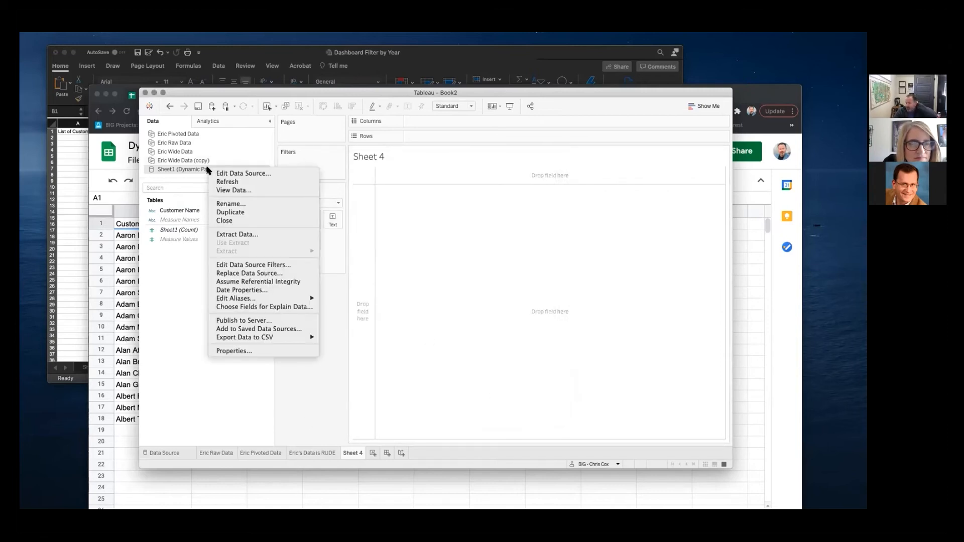
left_click(243, 234)
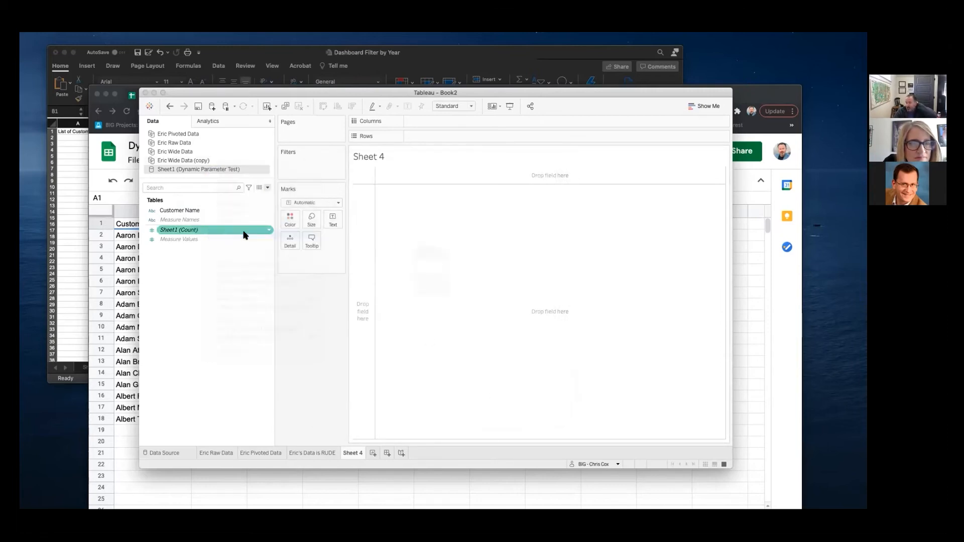
left_click(521, 431)
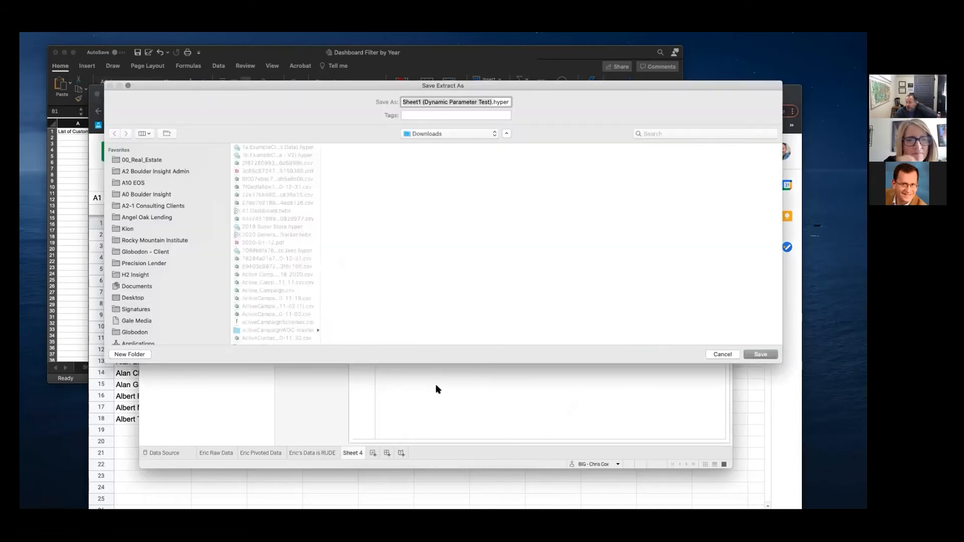
left_click(765, 354)
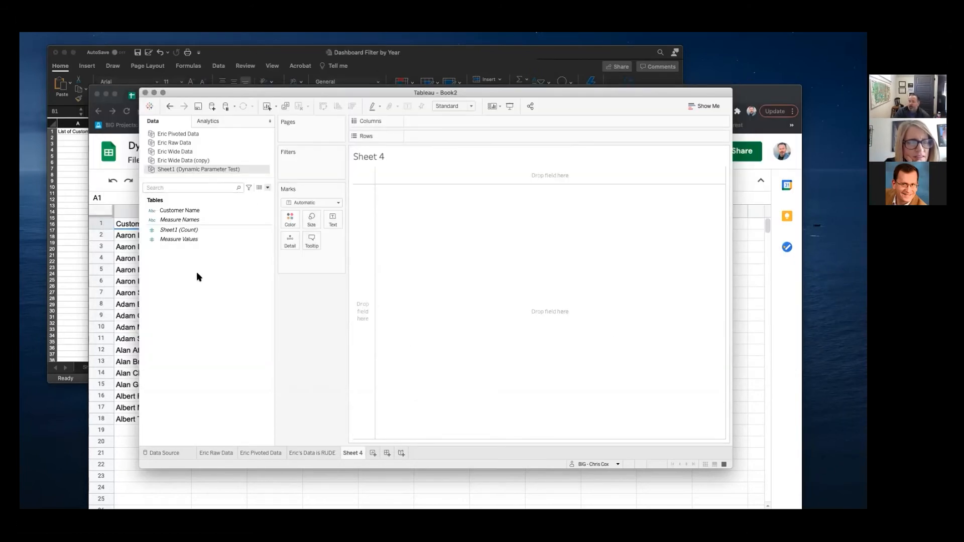
double_click(190, 211)
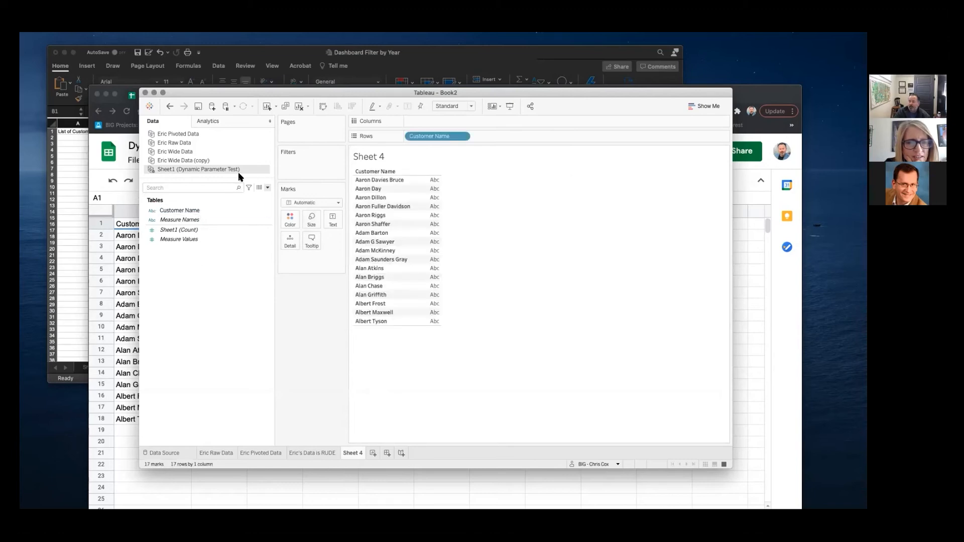
left_click(268, 187)
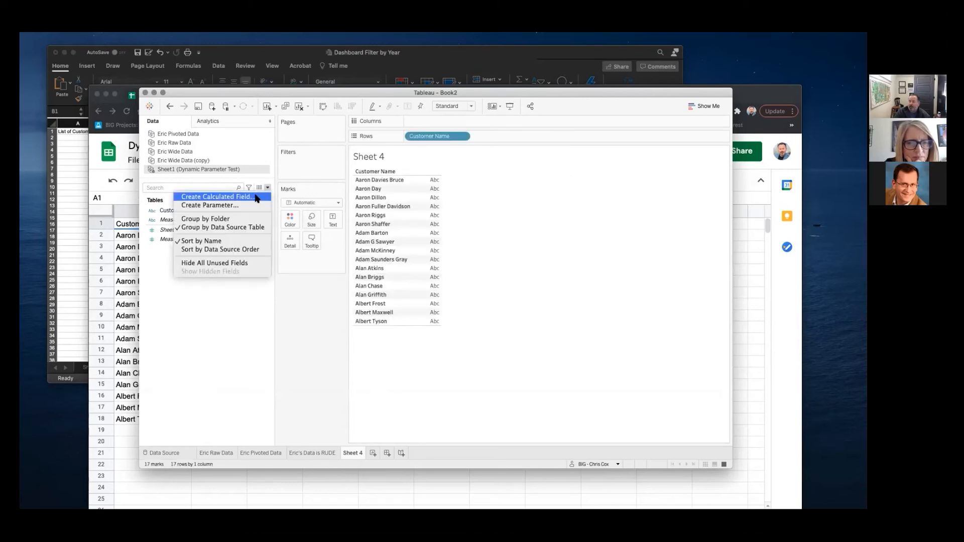
left_click(253, 205)
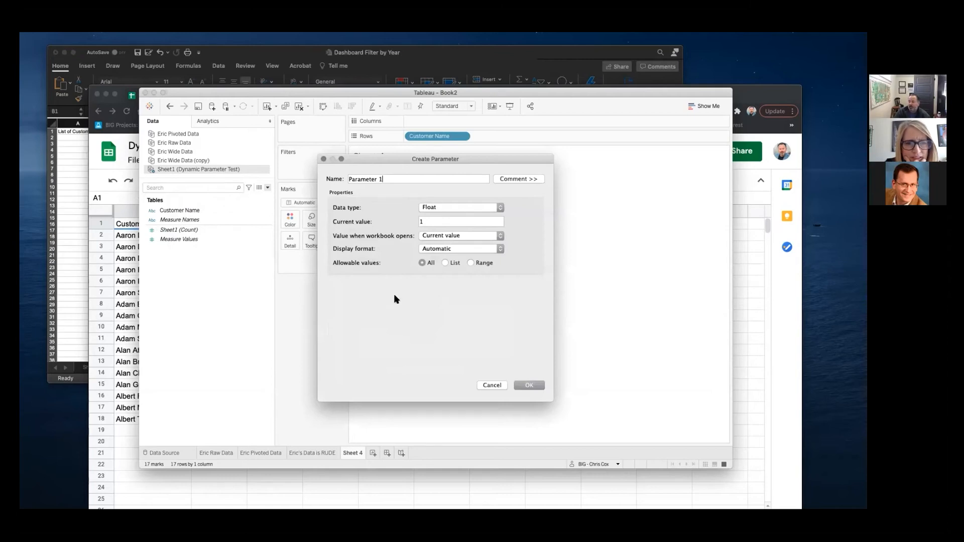
left_click(445, 263)
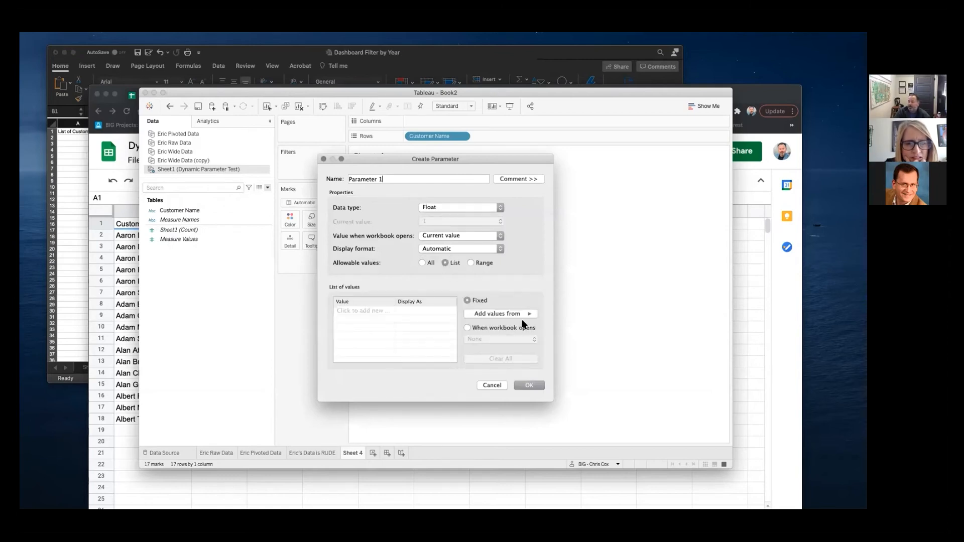
left_click(527, 315)
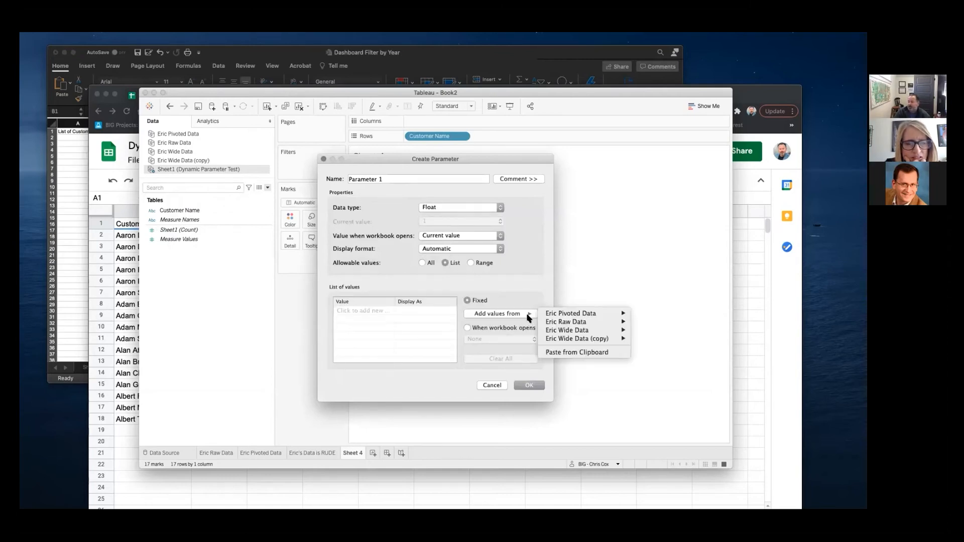
mouse_move(575, 318)
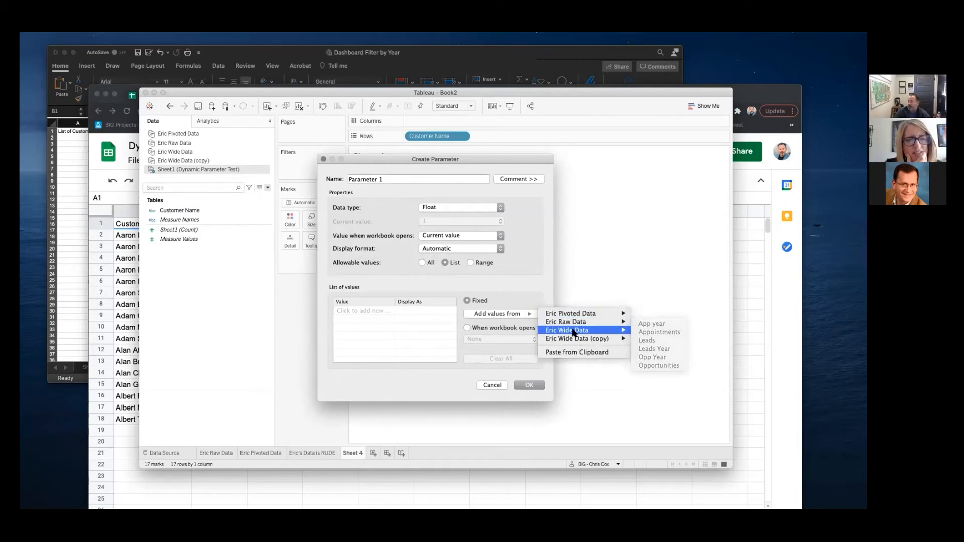
mouse_move(570, 338)
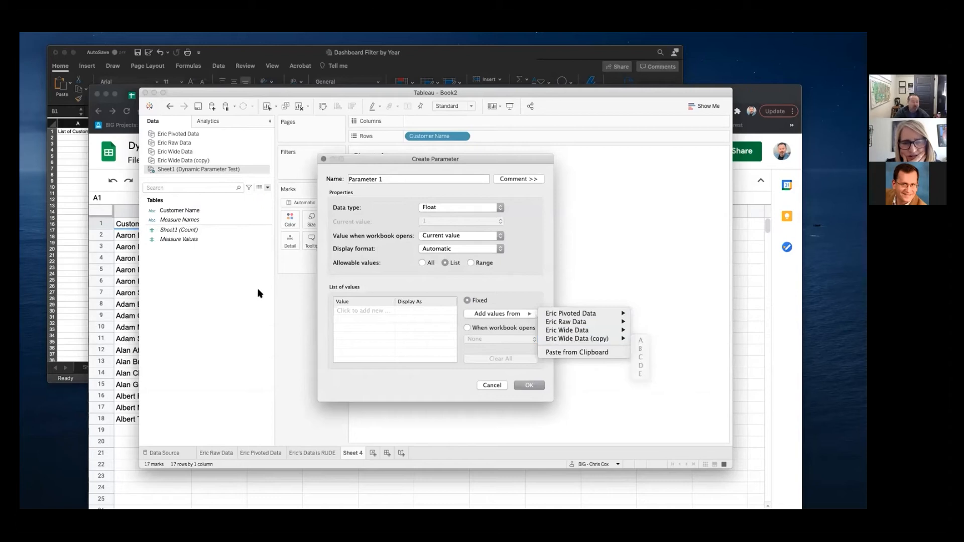
left_click(489, 386)
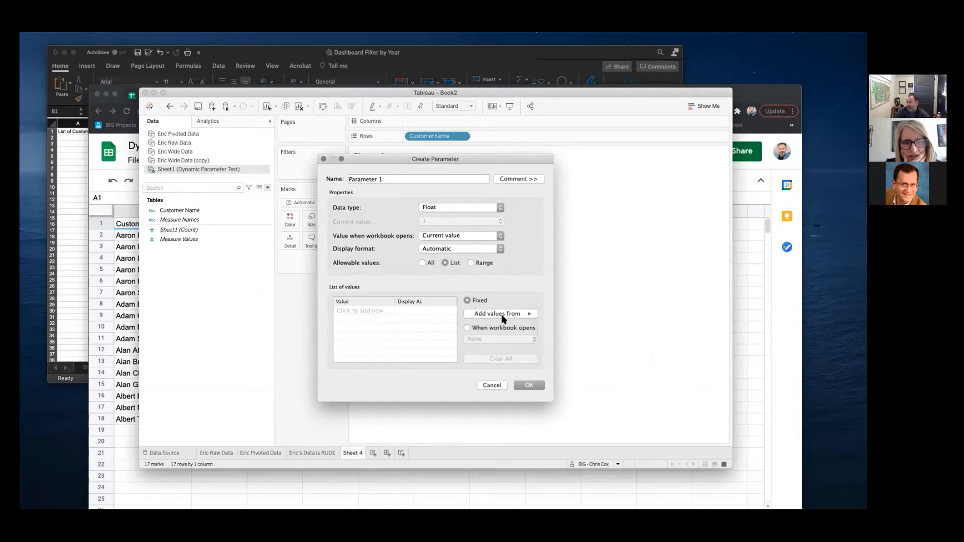
left_click(503, 388)
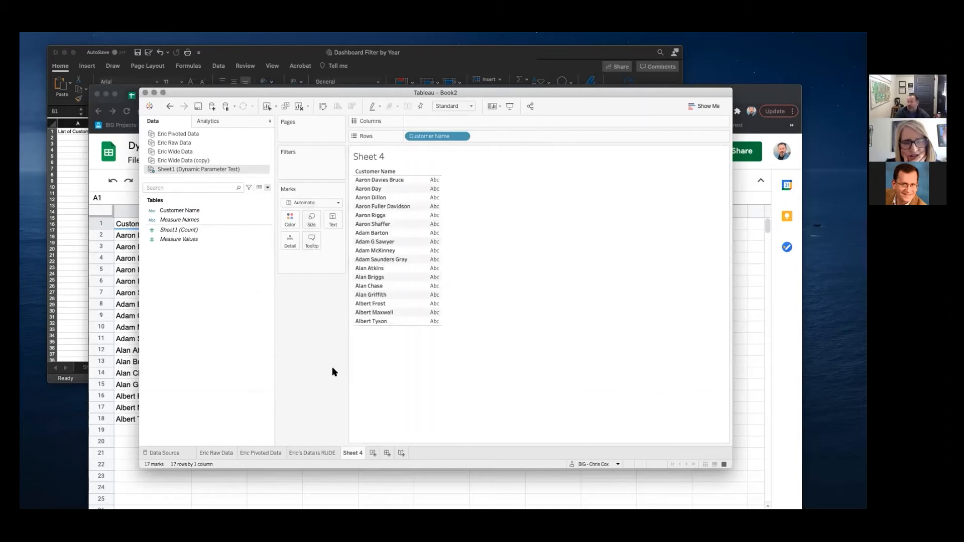
- Copy the customer list A1:A18 from the Dynamic Parameter Test Google Sheet into Sheet3 of the Dashboard Filter by Year Excel workbook, starting at A1
left_click(155, 483)
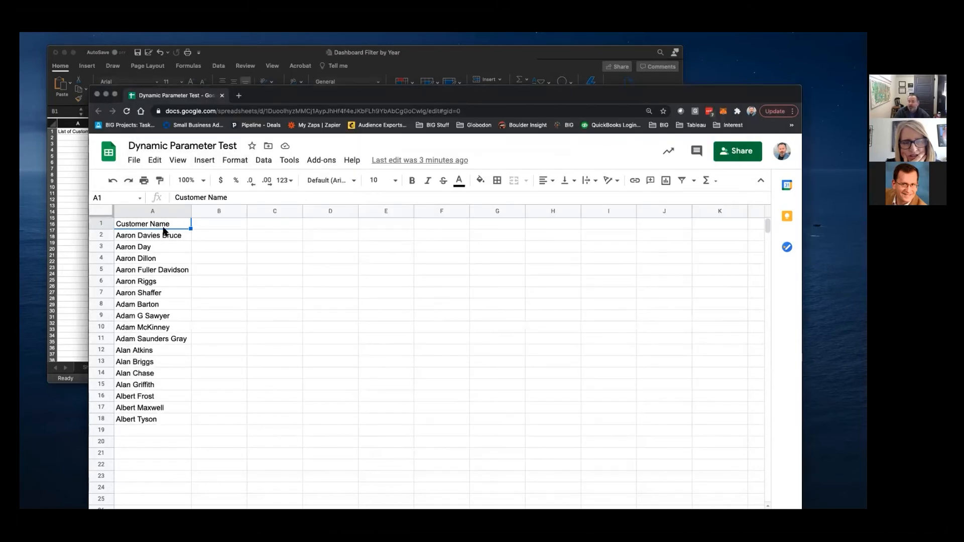
left_click(151, 420, "shift")
key("cmd+c")
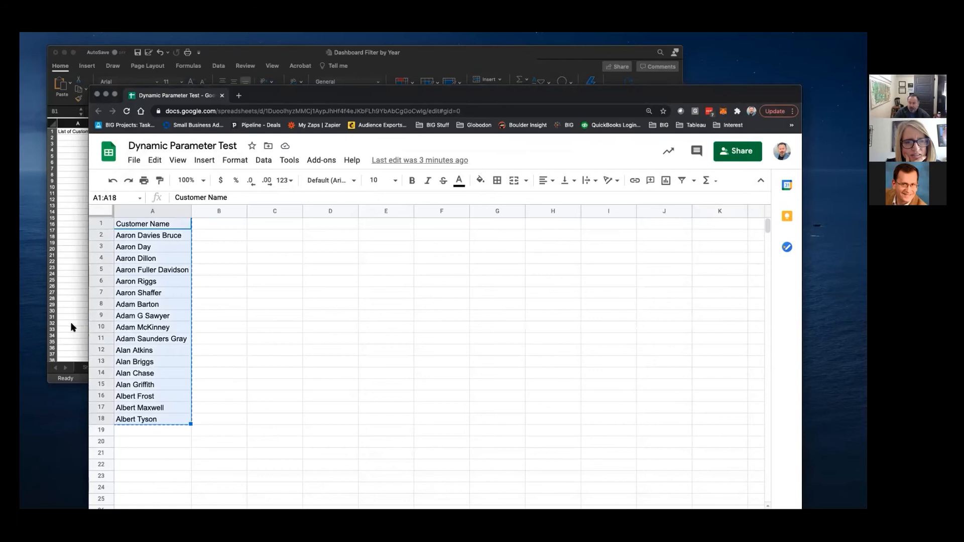
left_click(73, 327)
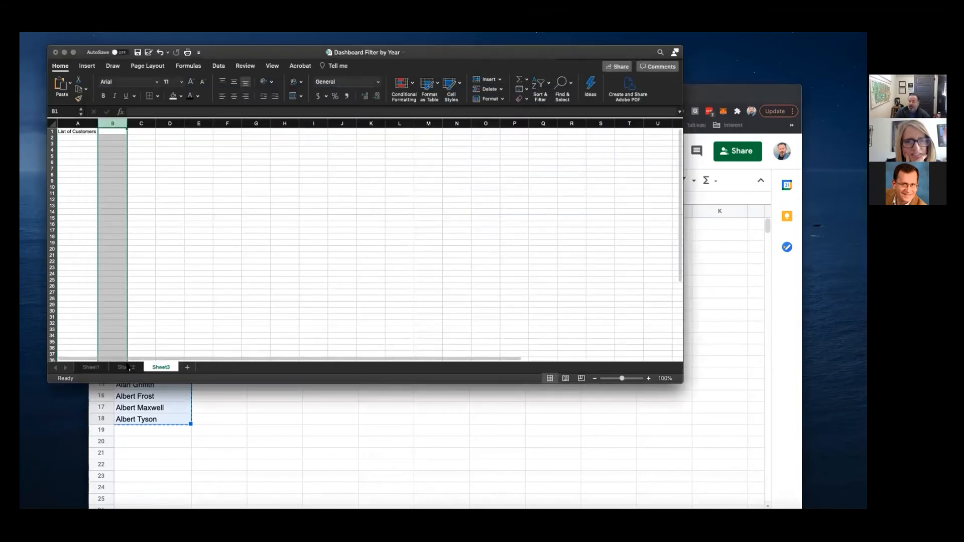
left_click(82, 132)
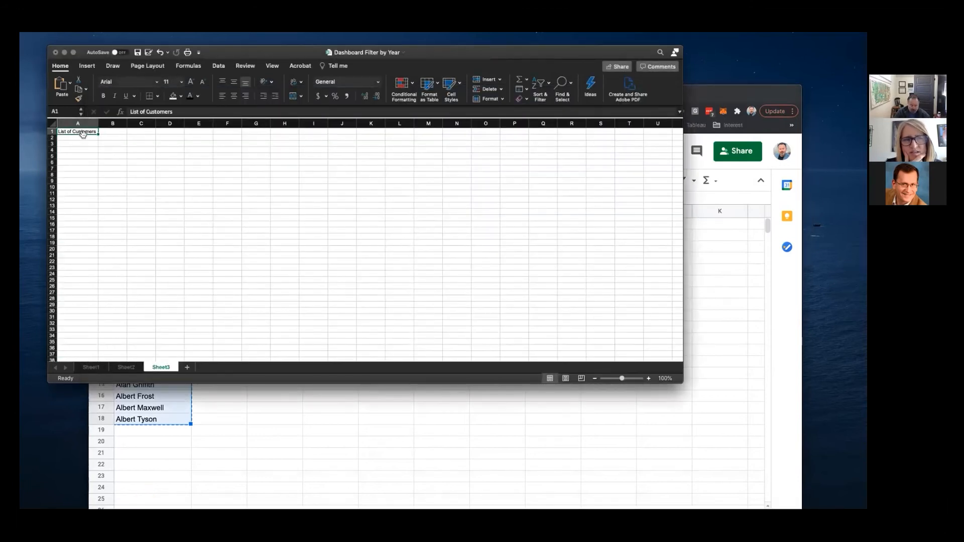
key("cmd+v")
left_click(143, 168)
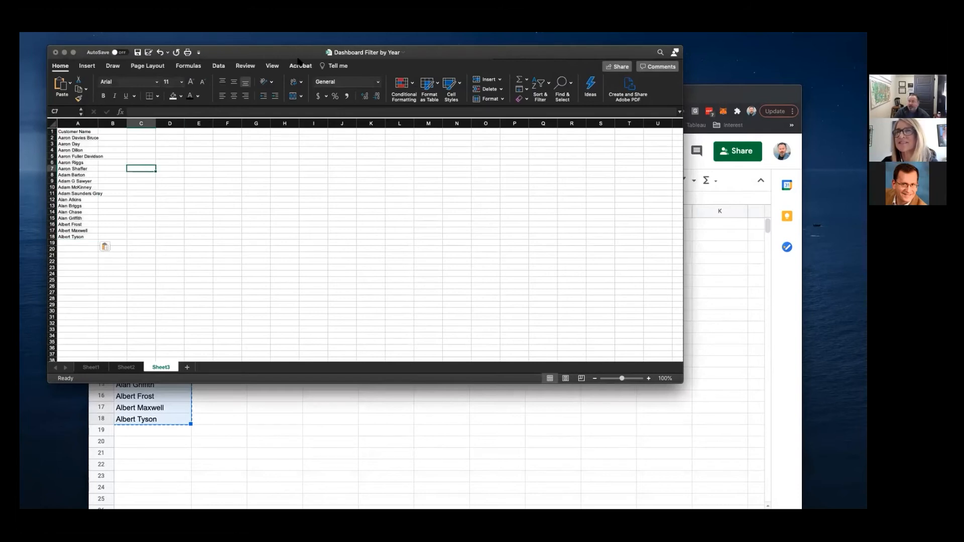
- Save a copy of the Excel workbook as Dashboard Filter by Year in the A99-To File folder of A0 Boulder Insight, in .xlsx format
left_click(72, 36)
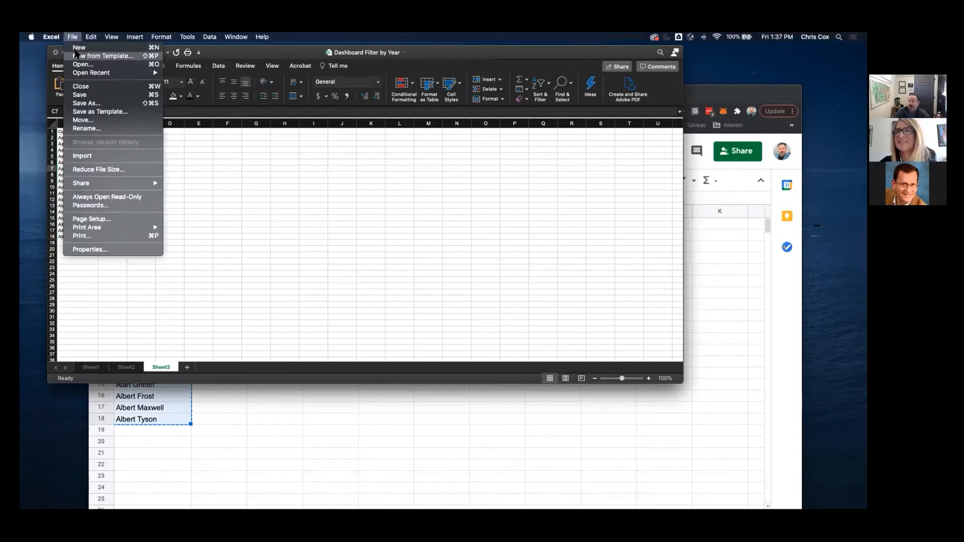
left_click(91, 99)
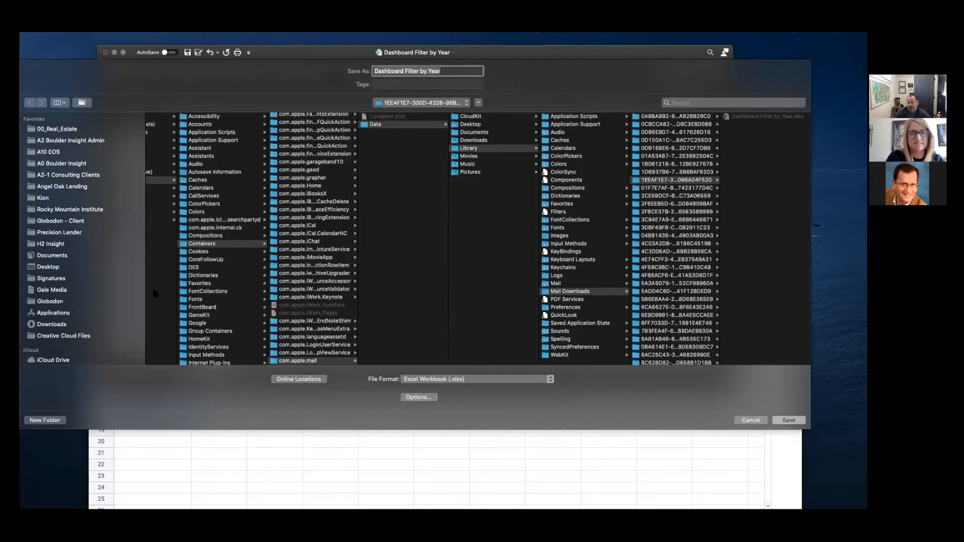
left_click(69, 165)
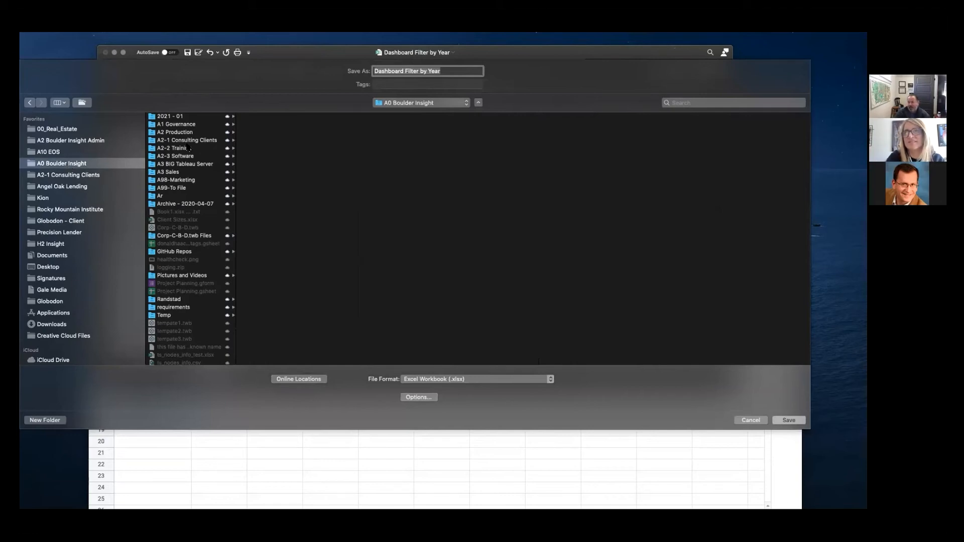
left_click(171, 188)
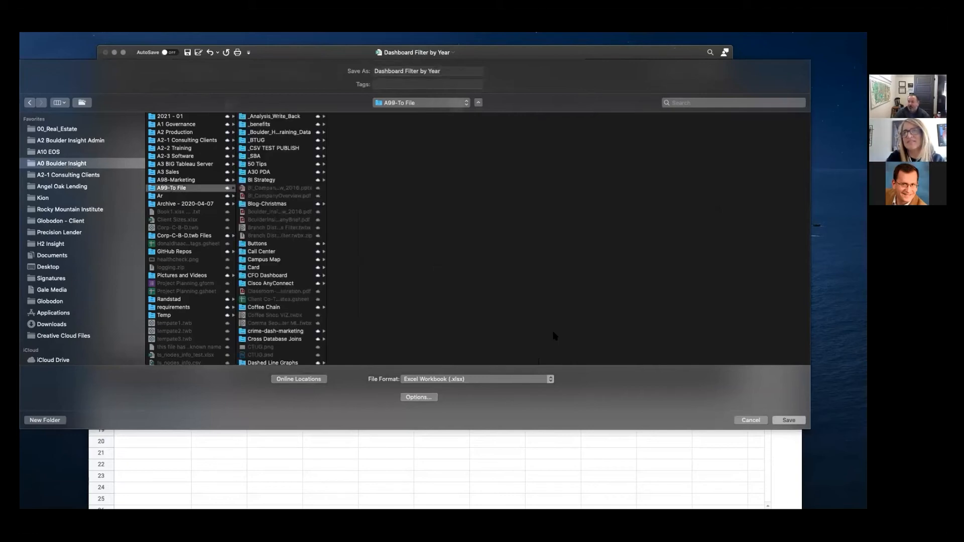
key("Return")
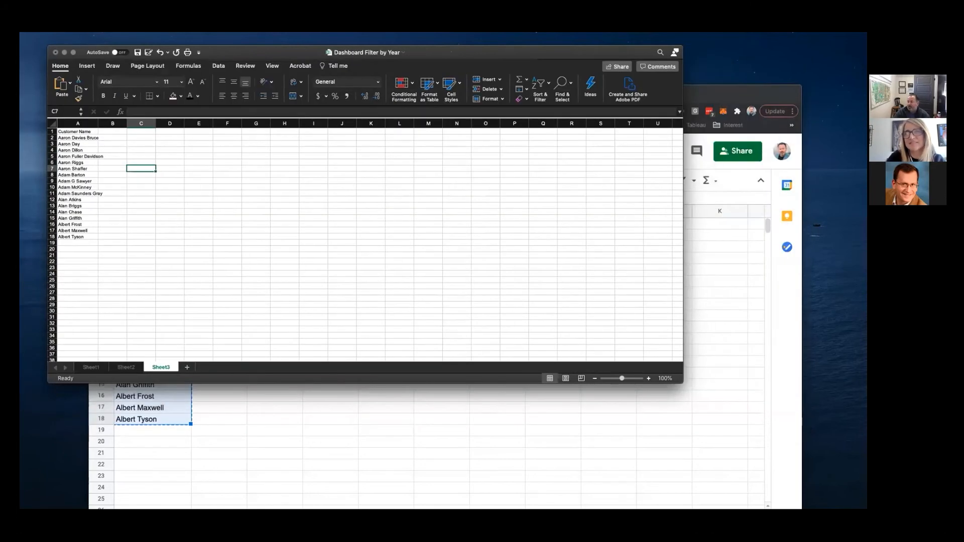
- Switch to the Tableau Book2 workbook, start a Google Drive connection and allow Tableau access with the work Google account
mouse_move(541, 507)
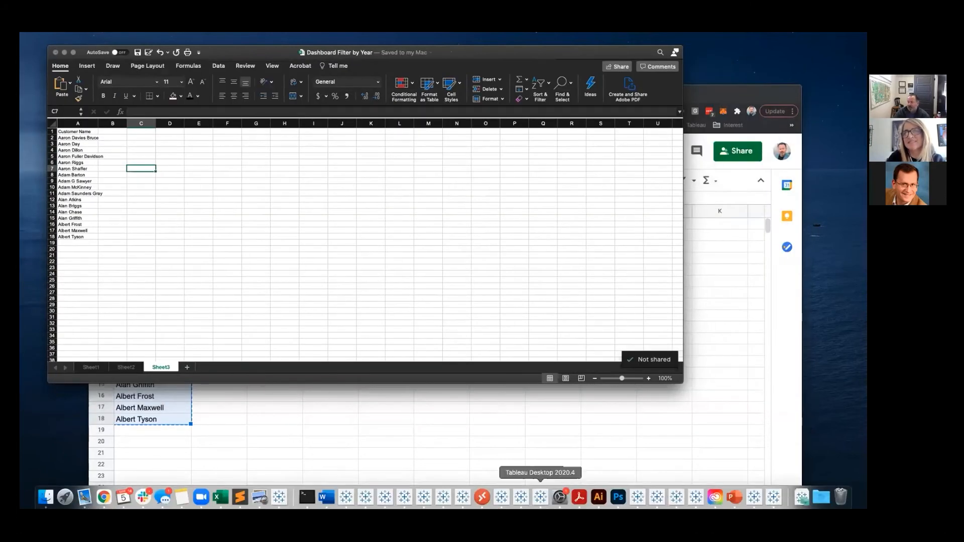
left_click(754, 497)
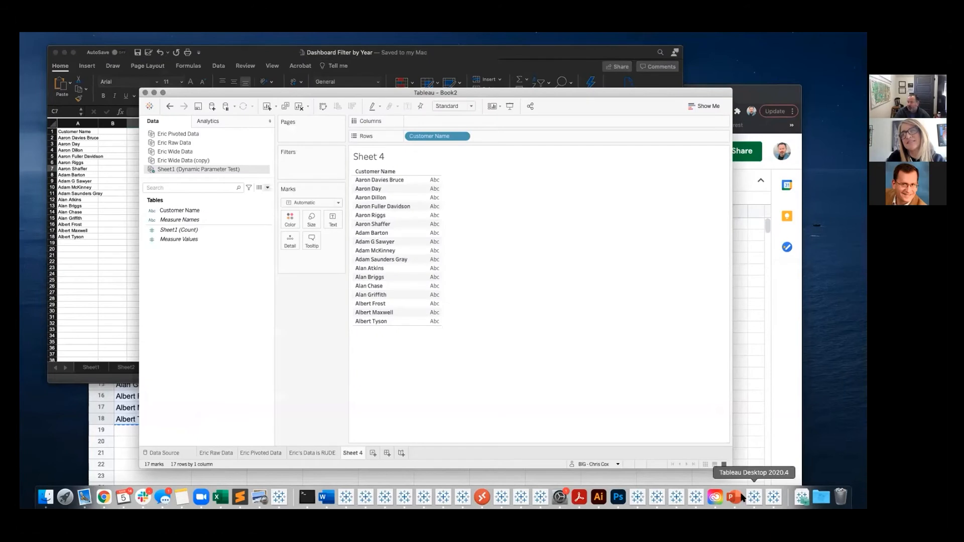
mouse_move(194, 37)
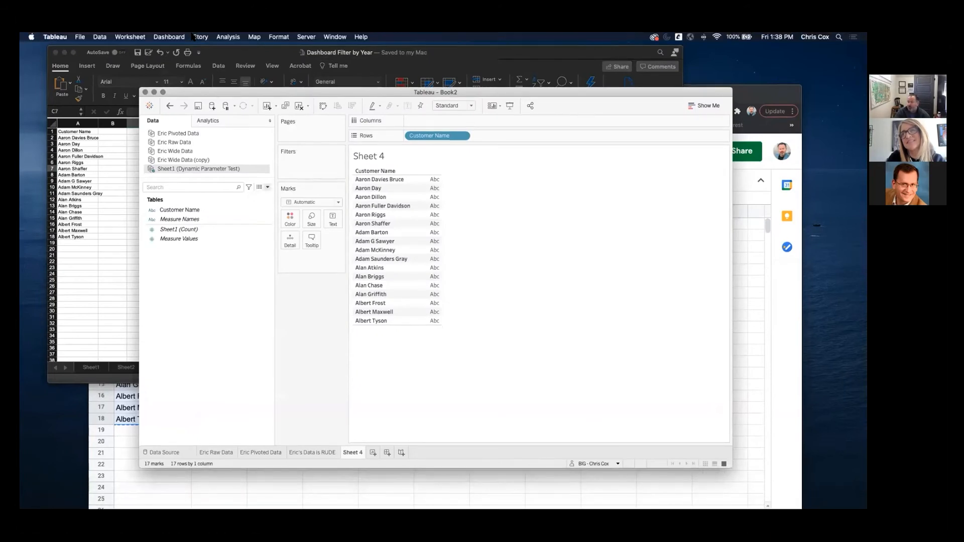
left_click(158, 38)
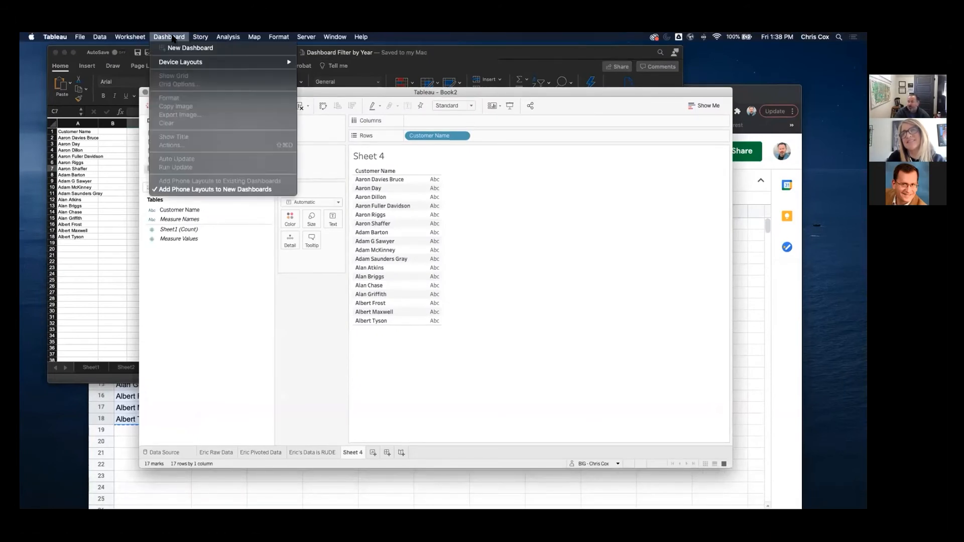
left_click(102, 48)
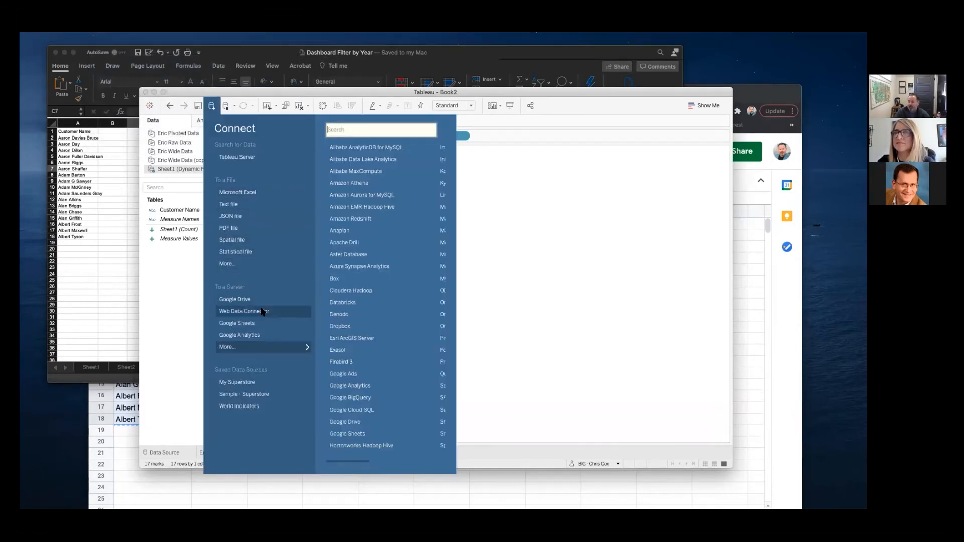
left_click(247, 299)
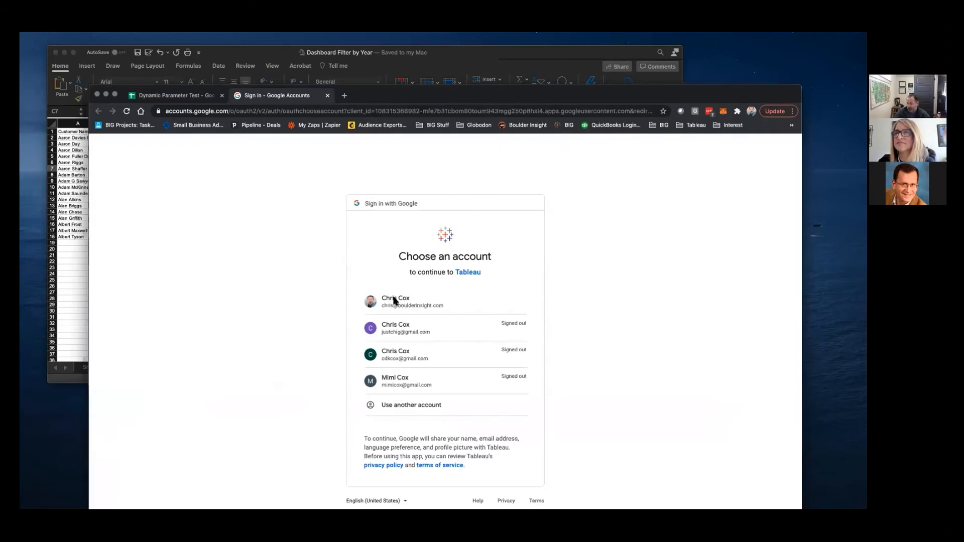
left_click(394, 301)
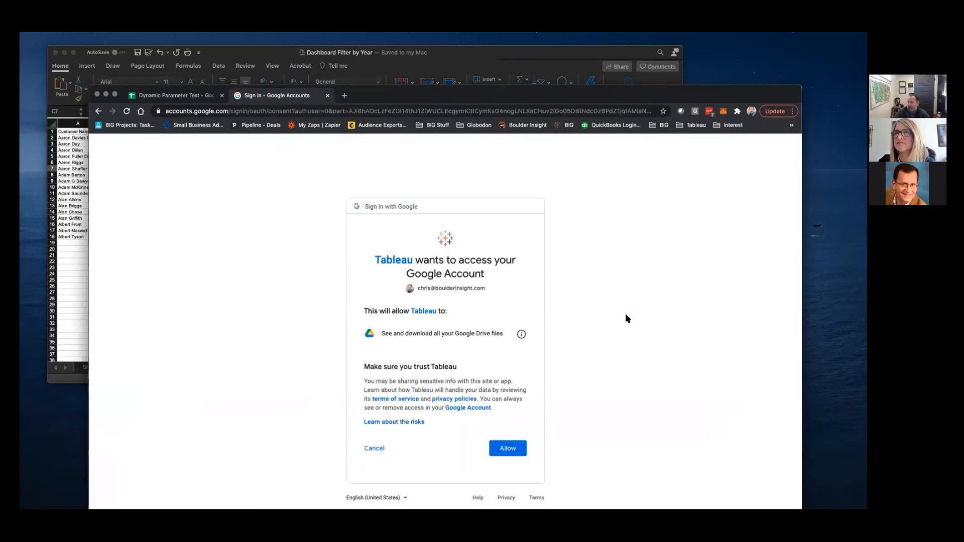
left_click(507, 446)
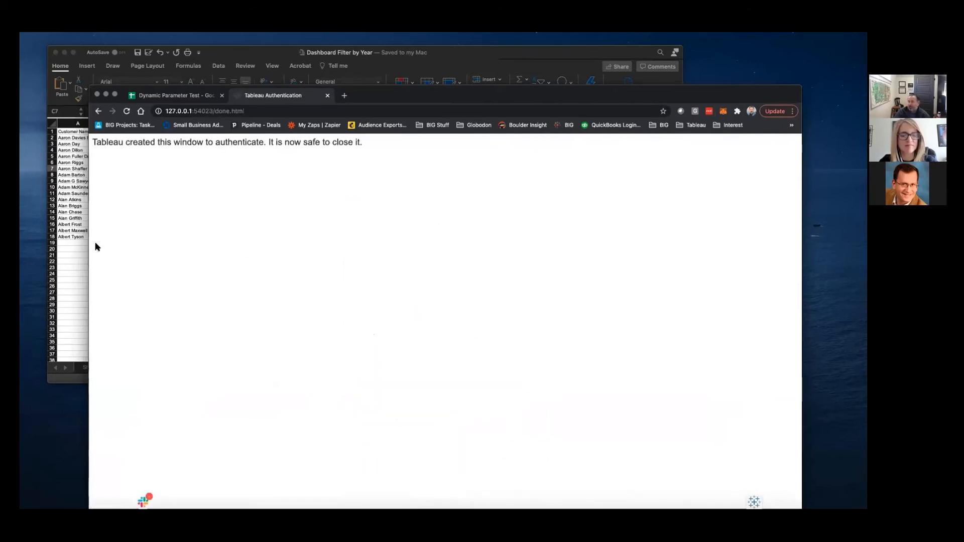
left_click_drag(621, 95, 20, 183)
- Connect to Dashboard Filter by Year.xlsx in Google Drive's A0 Boulder Insight > A99-To File folder, sorting the files by last modified date
left_click(314, 165)
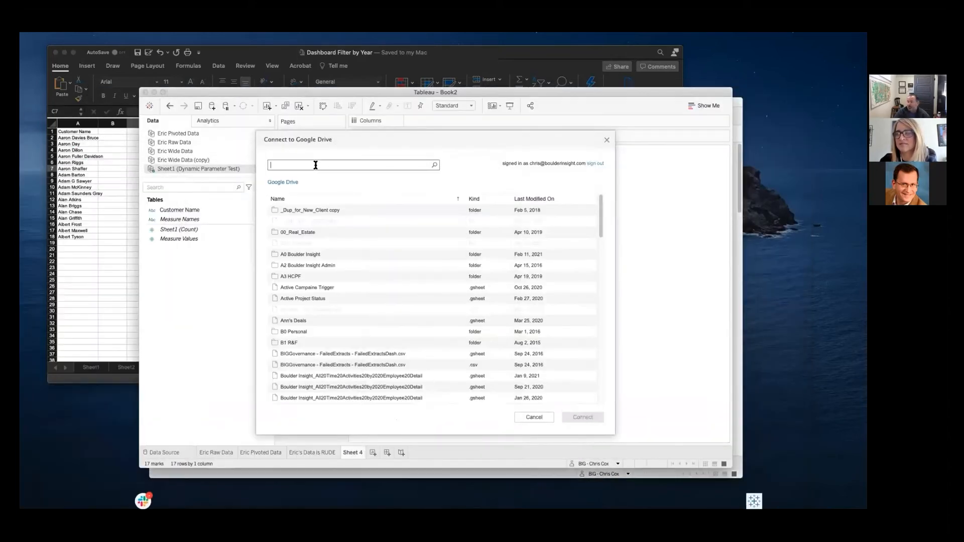
left_click(288, 182)
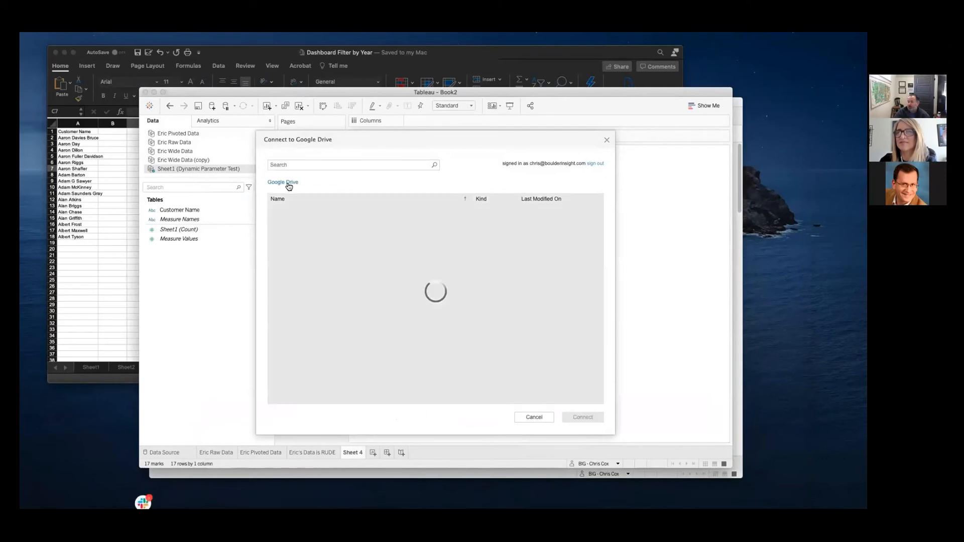
double_click(302, 251)
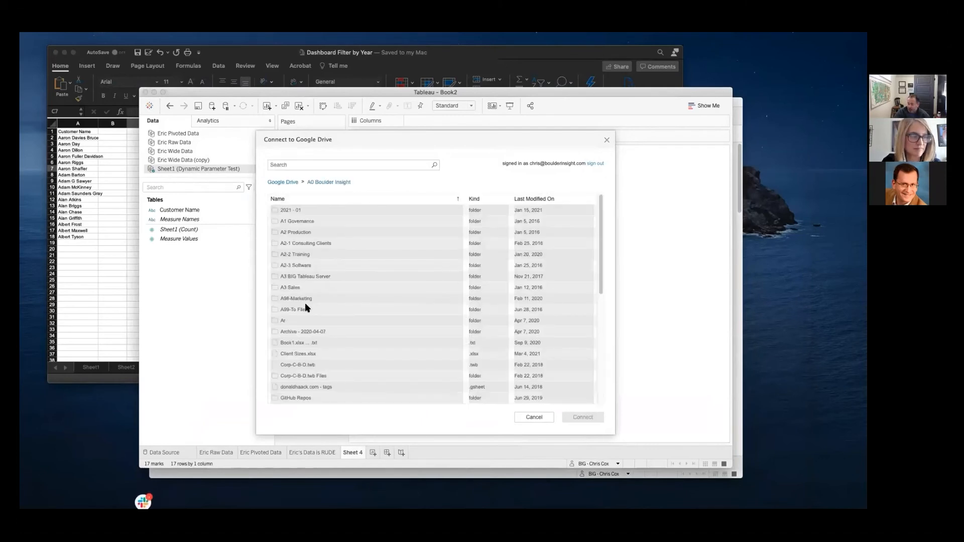
double_click(304, 301)
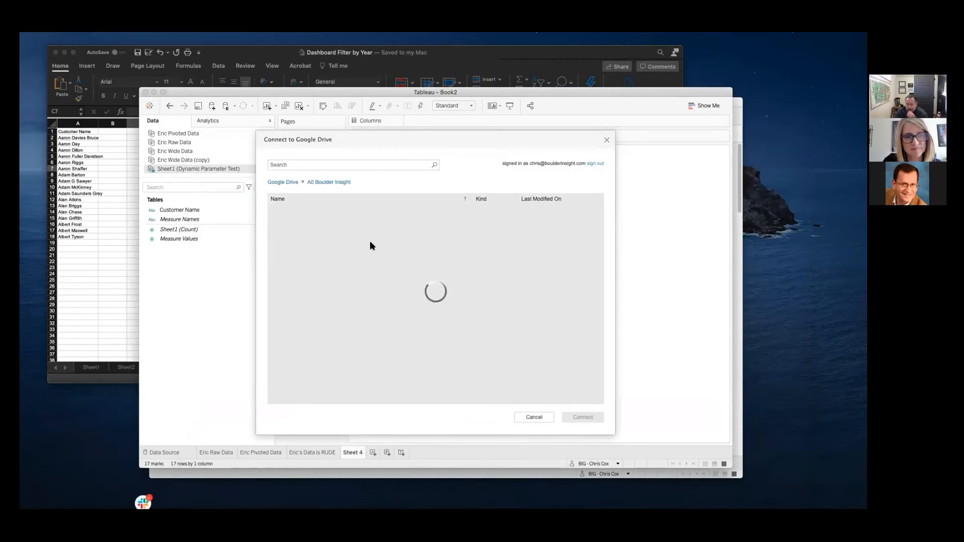
left_click(552, 199)
left_click(552, 199)
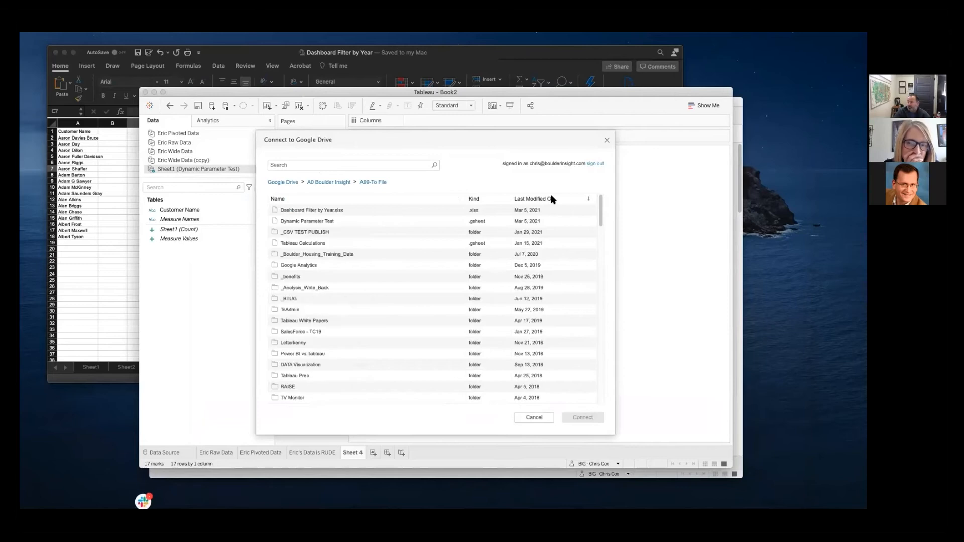
left_click(323, 209)
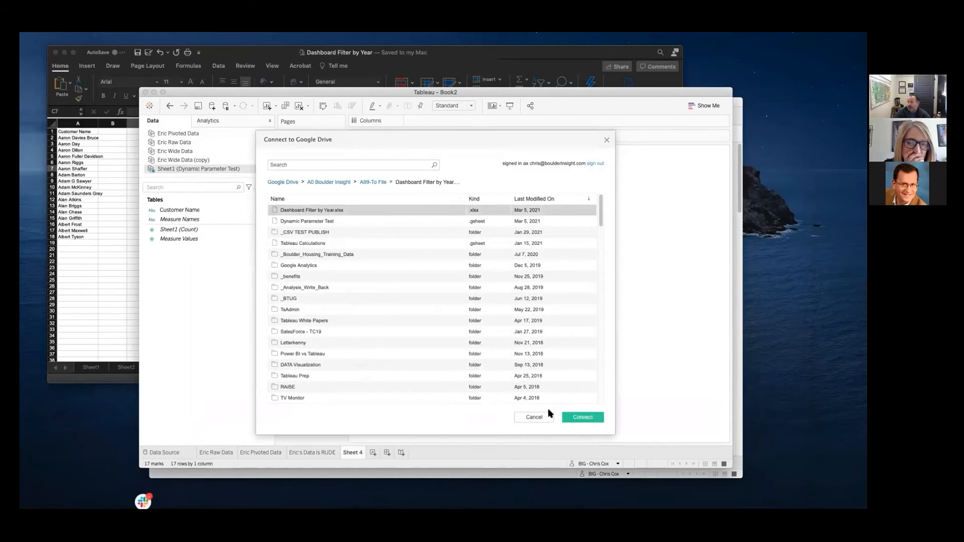
left_click(573, 416)
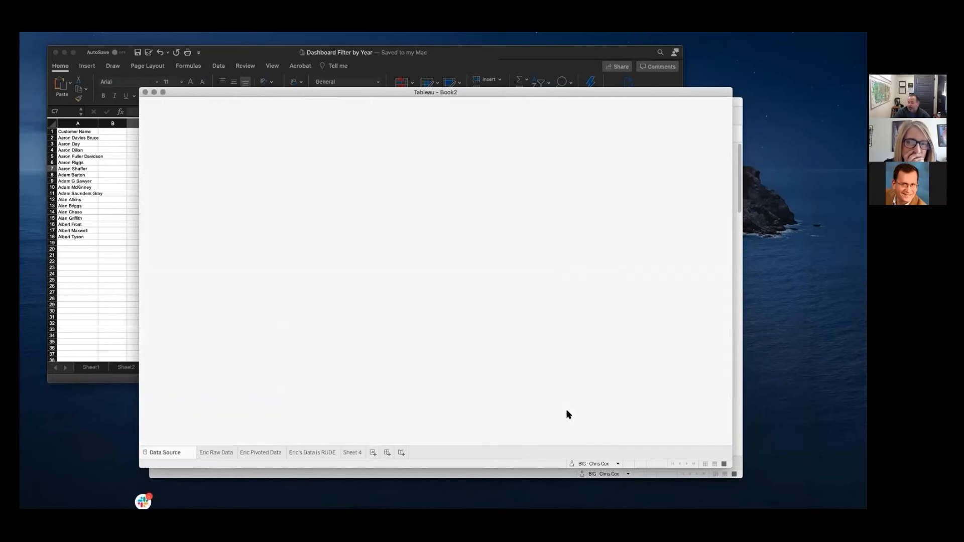
- Add Sheet3 as the data source's table, set the connection to Extract, and create a new worksheet
left_click_drag(167, 240, 327, 172)
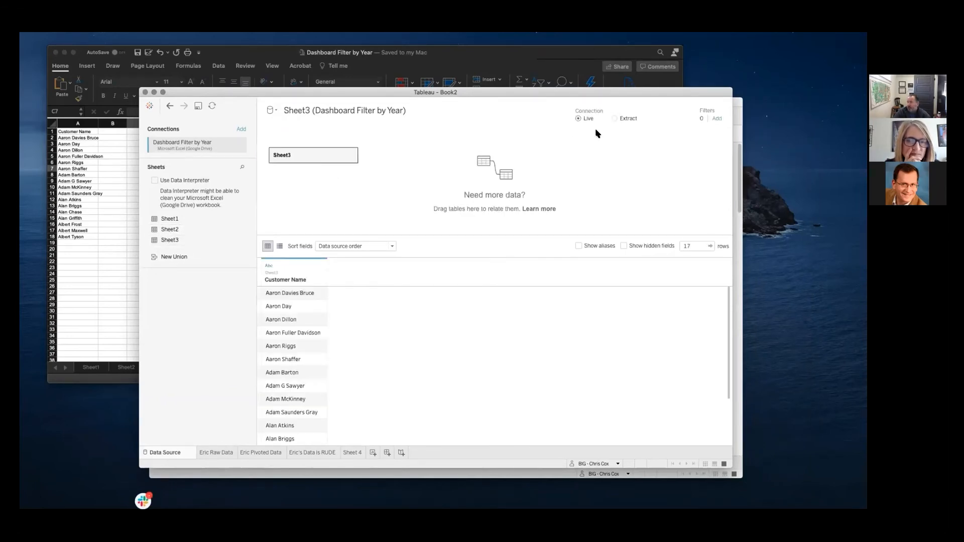
left_click(614, 119)
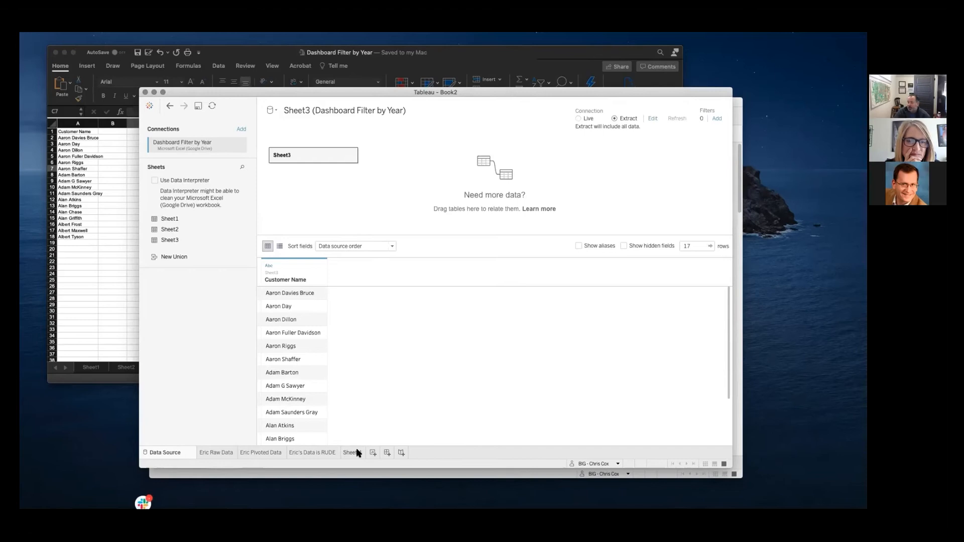
left_click(373, 452)
left_click(760, 354)
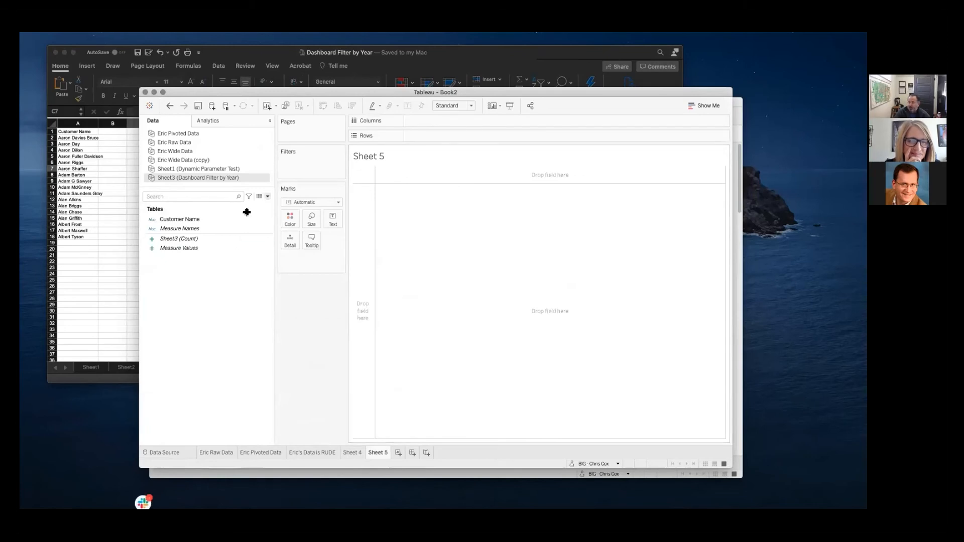
- Close the Sheet1 (Dynamic Parameter Test) data source and add Customer Name from Sheet3 (Dashboard Filter by Year) to Sheet 5's rows
left_click(231, 169)
right_click(231, 169)
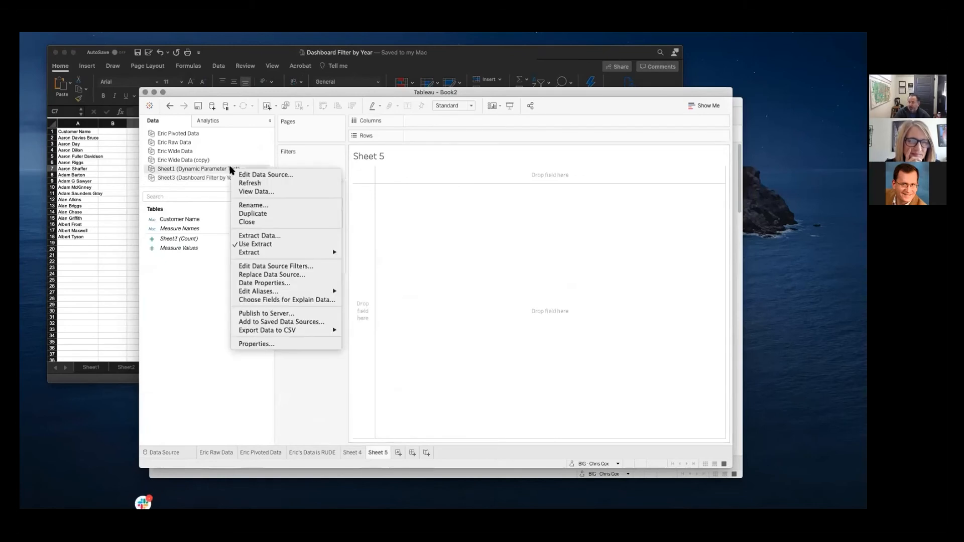
left_click(260, 223)
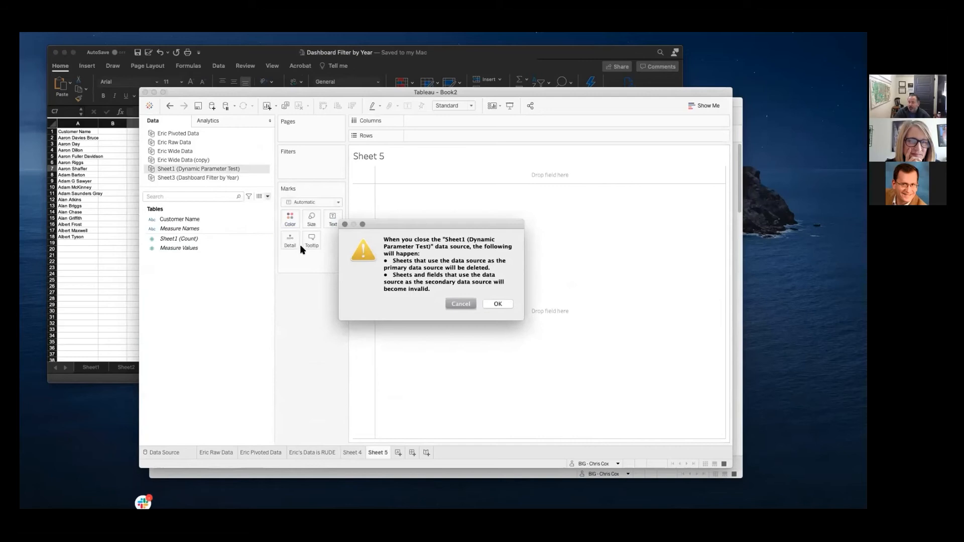
left_click(499, 304)
left_click(230, 169)
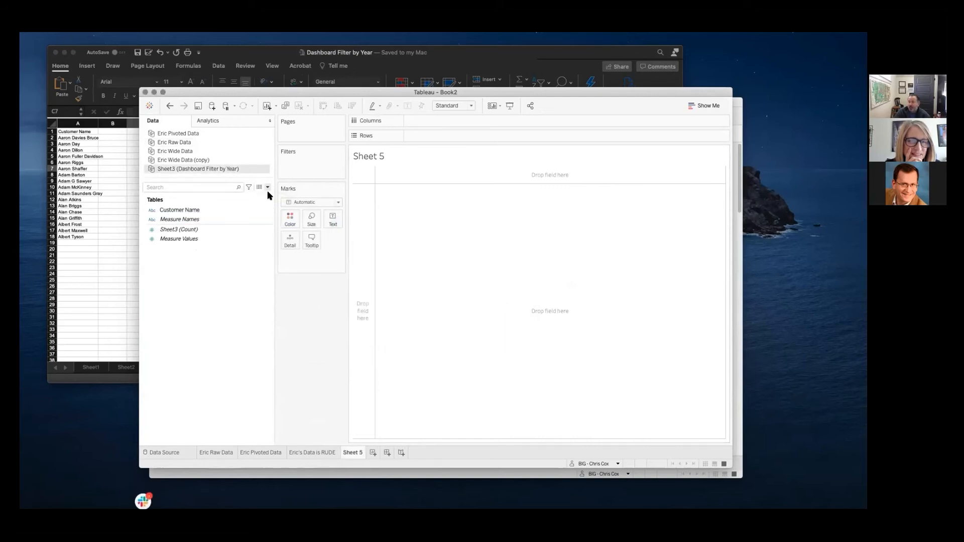
double_click(215, 209)
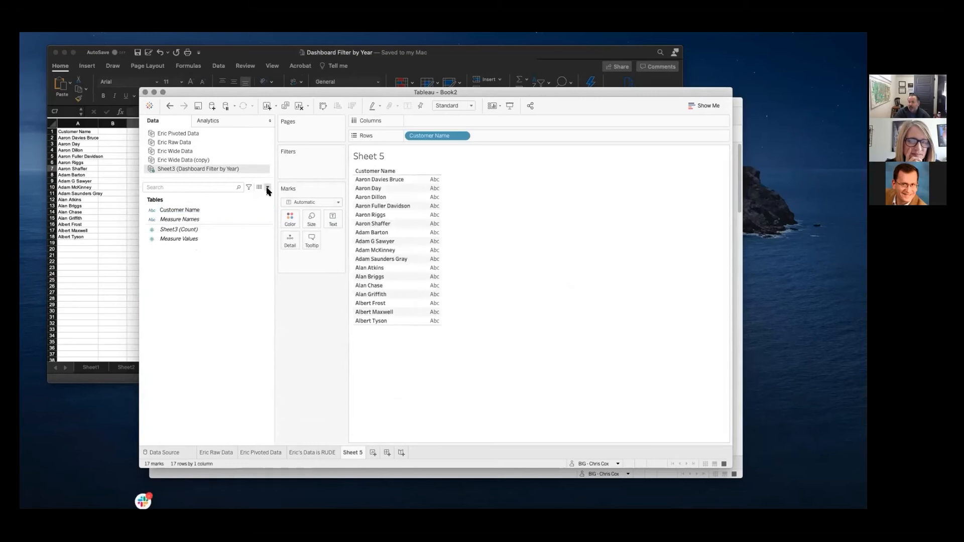
left_click(267, 187)
left_click(232, 207)
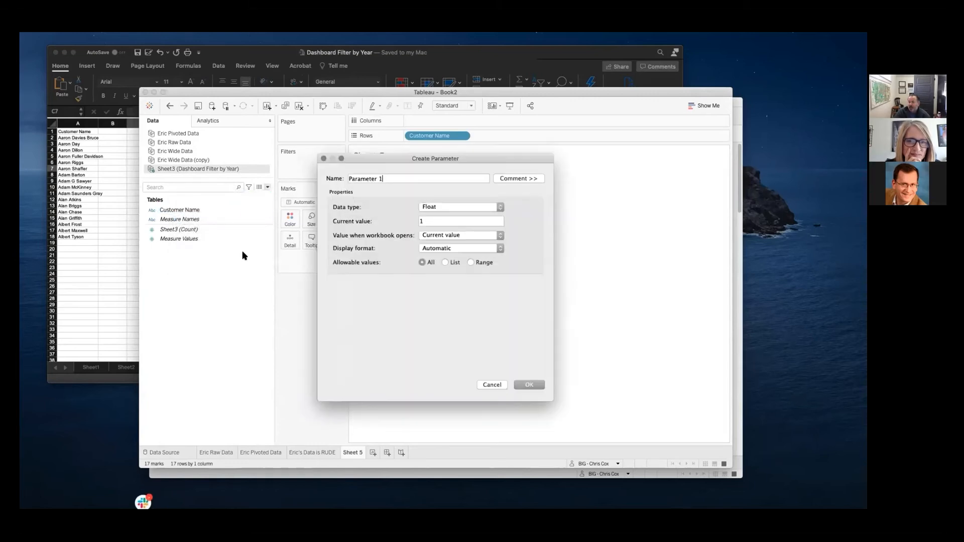
left_click(444, 262)
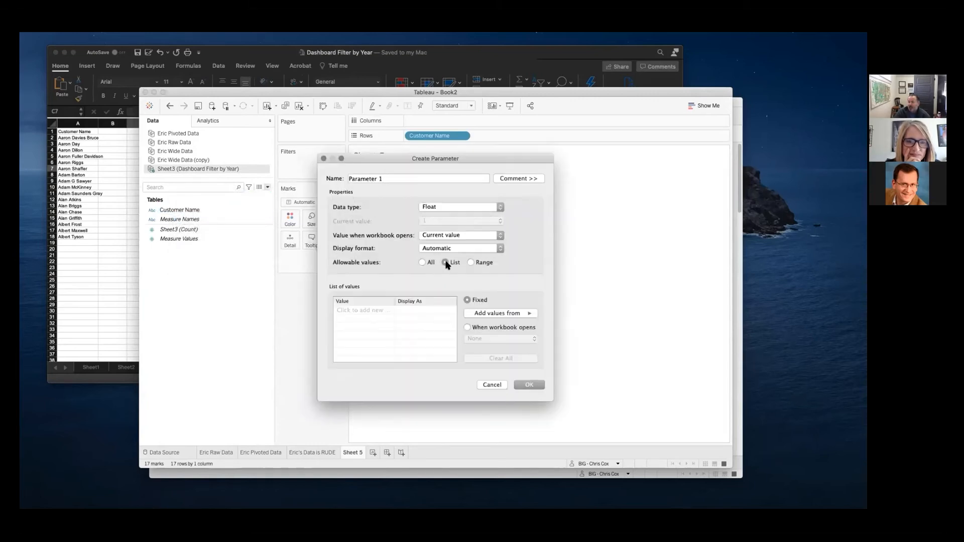
left_click(505, 313)
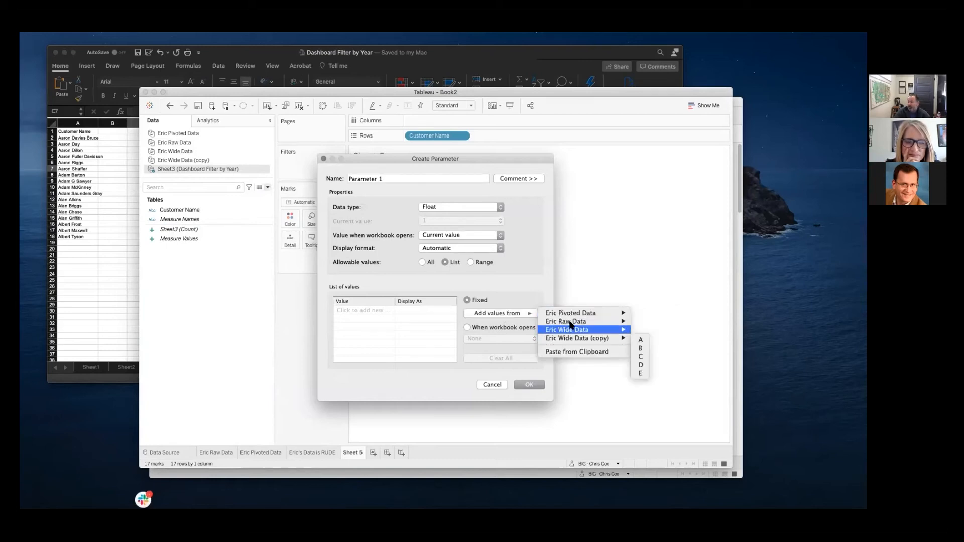
mouse_move(566, 314)
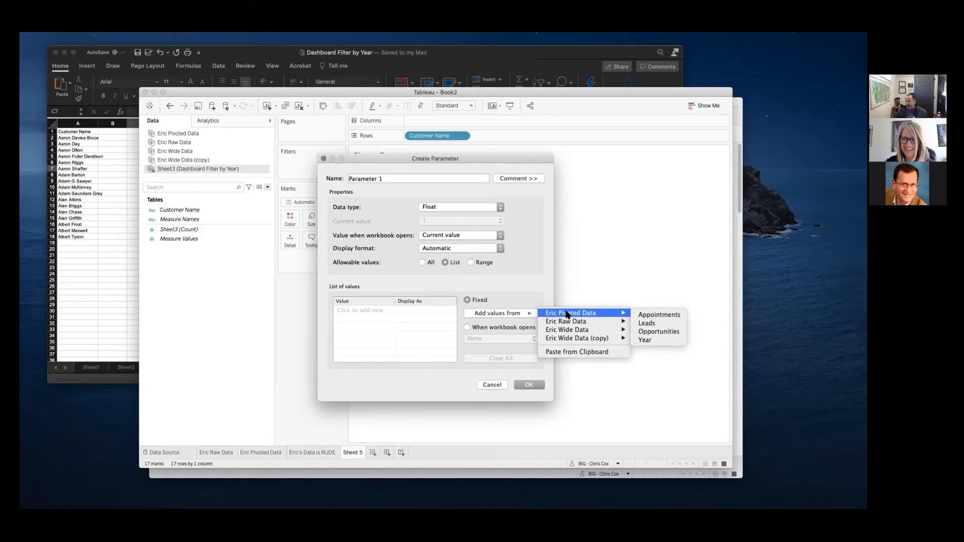
left_click(479, 330)
left_click(468, 328)
left_click(489, 336)
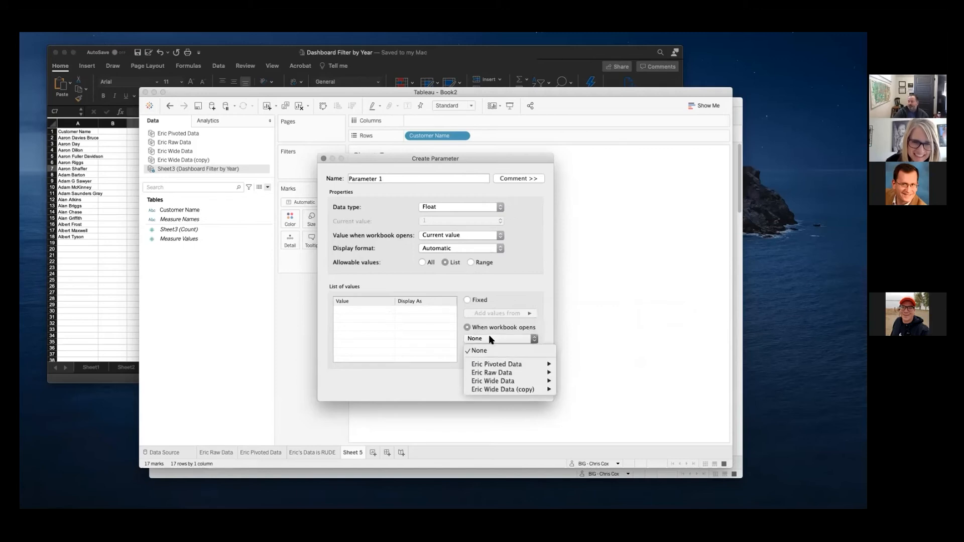
left_click(489, 334)
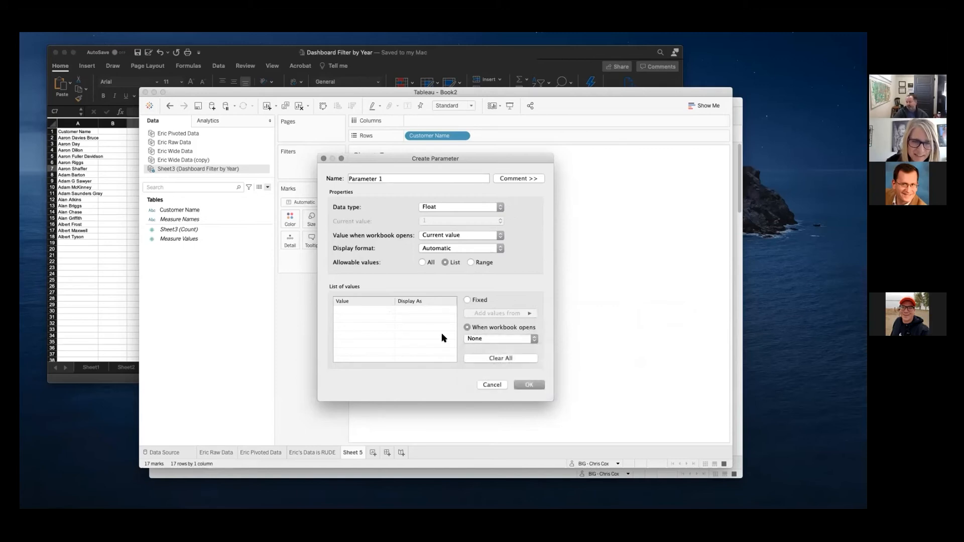
left_click(489, 384)
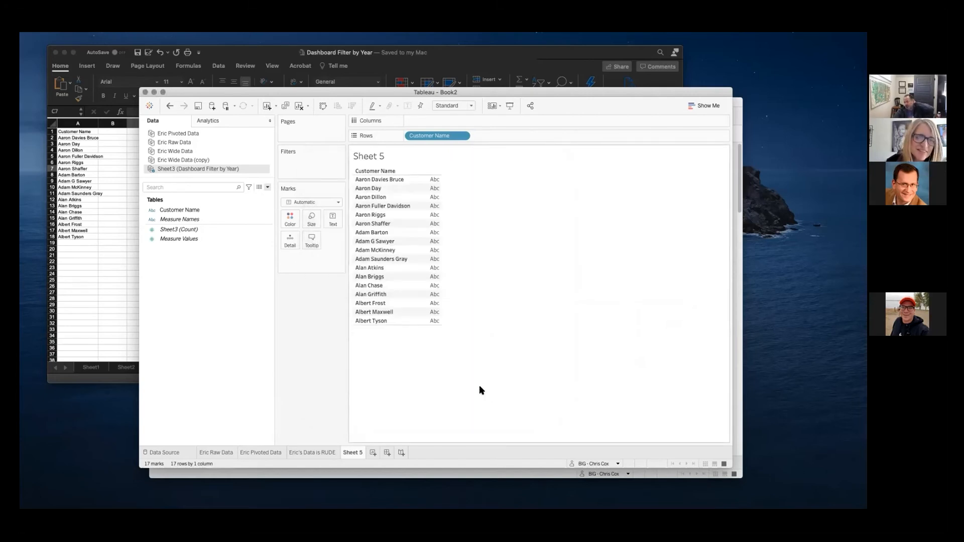
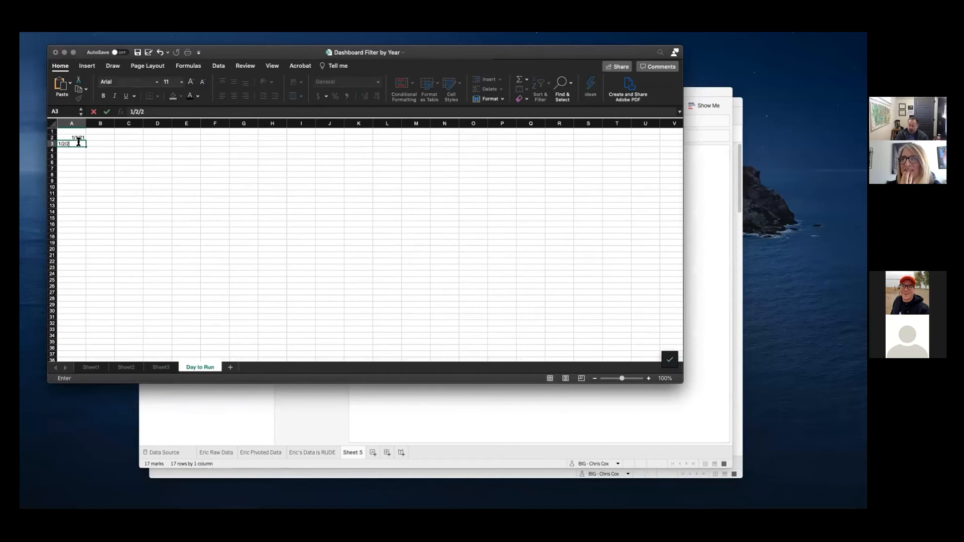
- Finish entering 1/2/21 in A3 of the Day to Run sheet and fill the daily dates down column A to row 34
key("Return")
left_click_drag(68, 135, 88, 335)
- Clear the dates 1/11/21, 1/12/21 and 1/13/21 from cells A12 to A14 of the Day to Run sheet
left_click(79, 200)
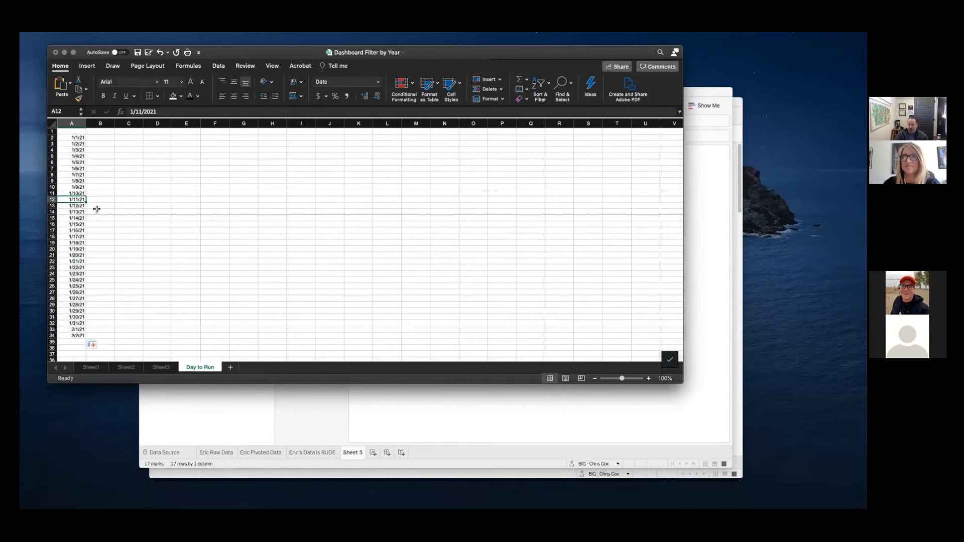
key("Delete")
left_click(83, 207)
key("Delete")
left_click(85, 212)
key("Delete")
- Try to copy the dates in A15:A34 up to cell A12 to close the gap
left_click_drag(79, 218, 82, 335)
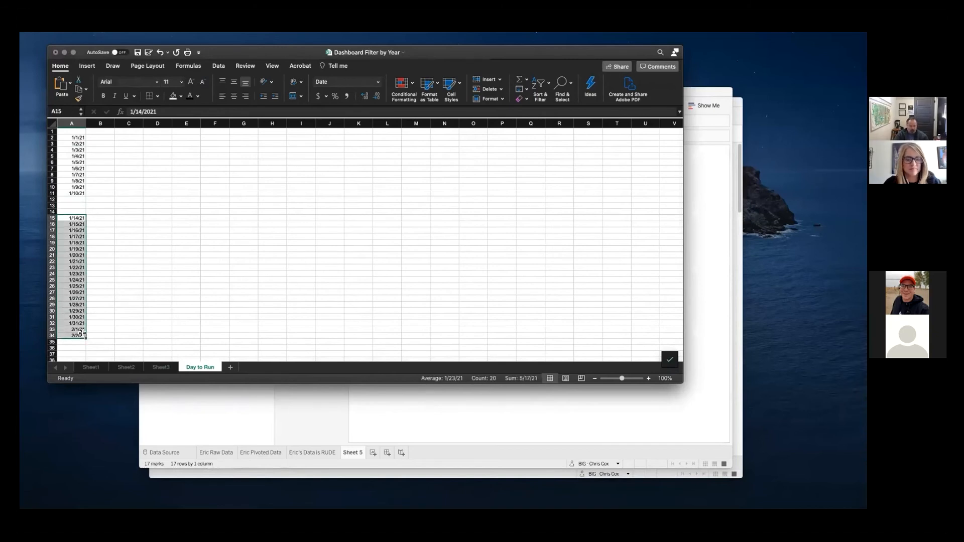
key("super+c")
left_click(77, 200)
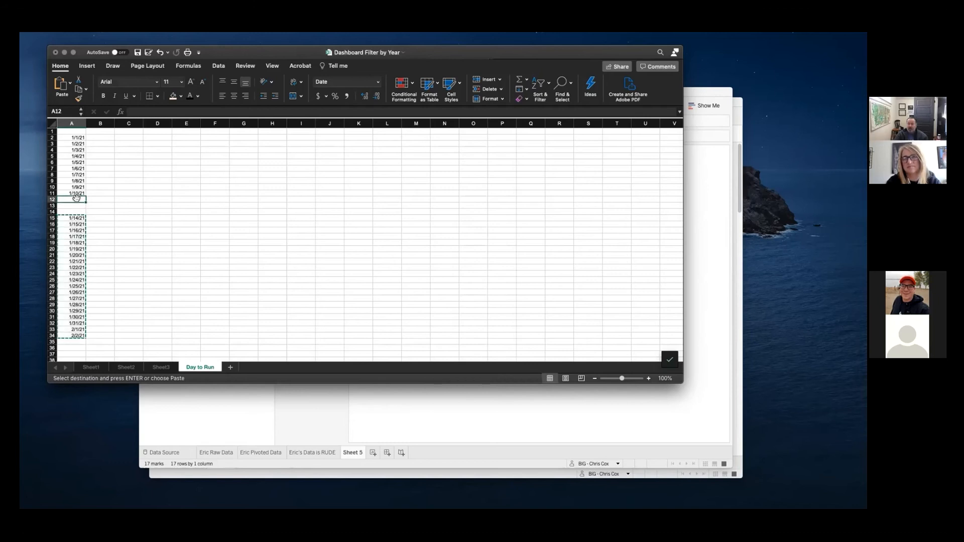
key("super+c")
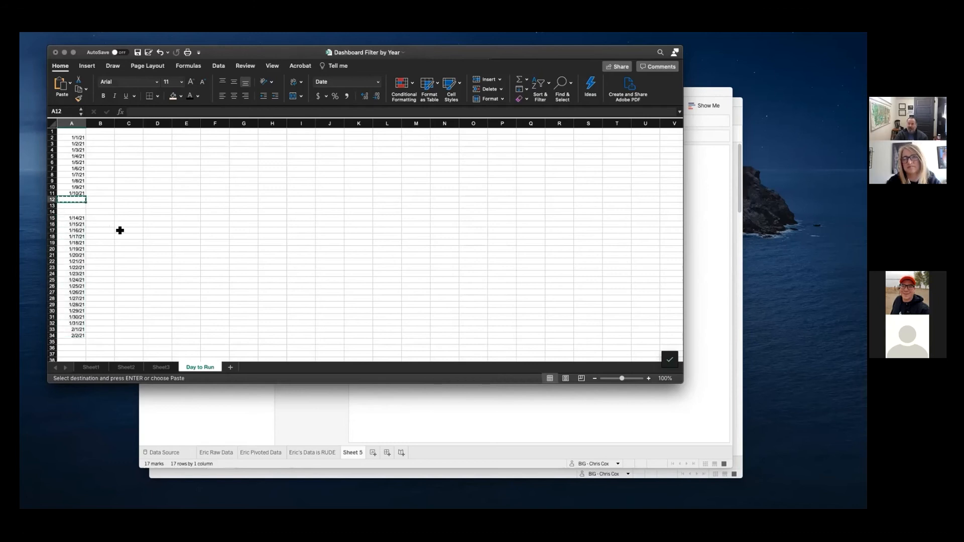
- Delete the empty rows 12 to 14 of the Day to Run sheet to close the gap after 1/10/21
left_click_drag(52, 200, 50, 213)
right_click(50, 213)
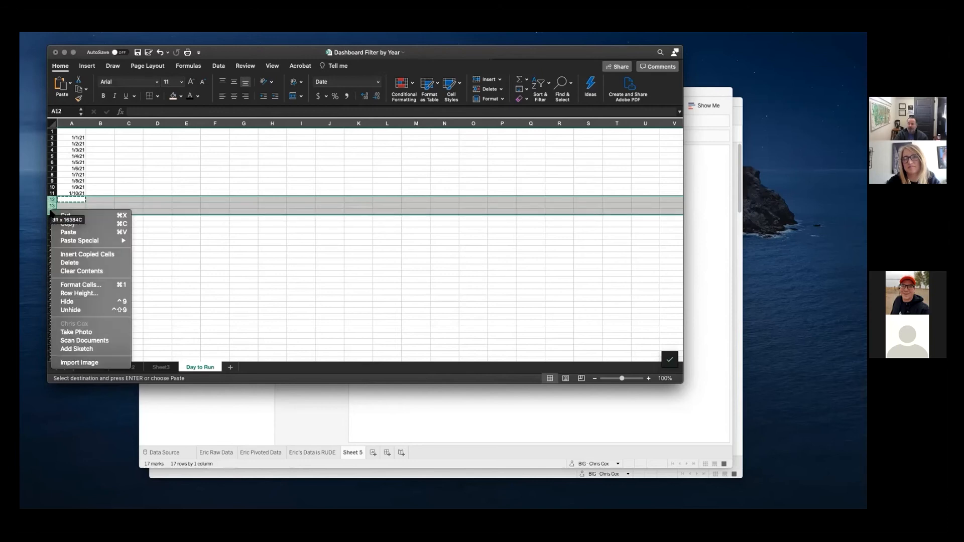
left_click(84, 262)
left_click(159, 230)
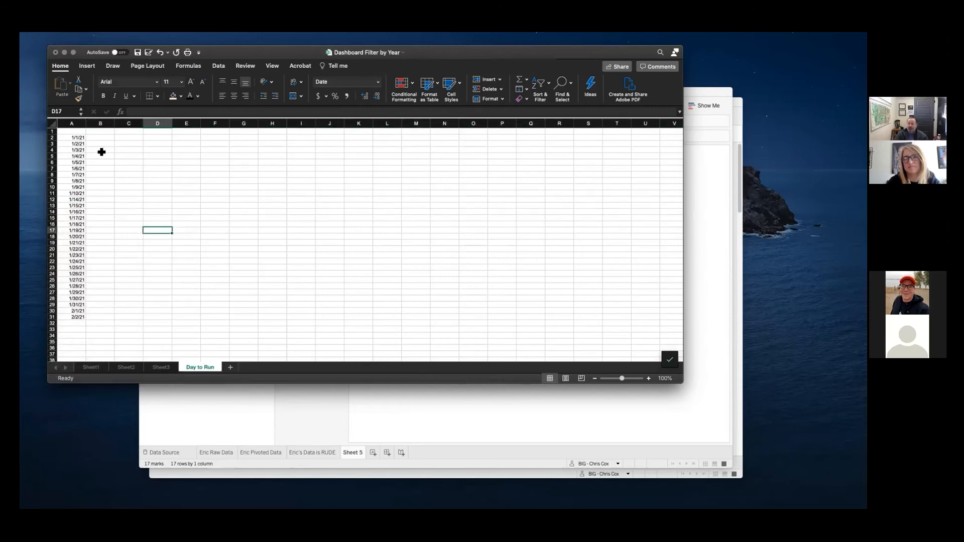
- Clear the dates 1/5/21, 1/21/21 and 1/28/21 from column A of the Day to Run sheet
left_click(78, 242)
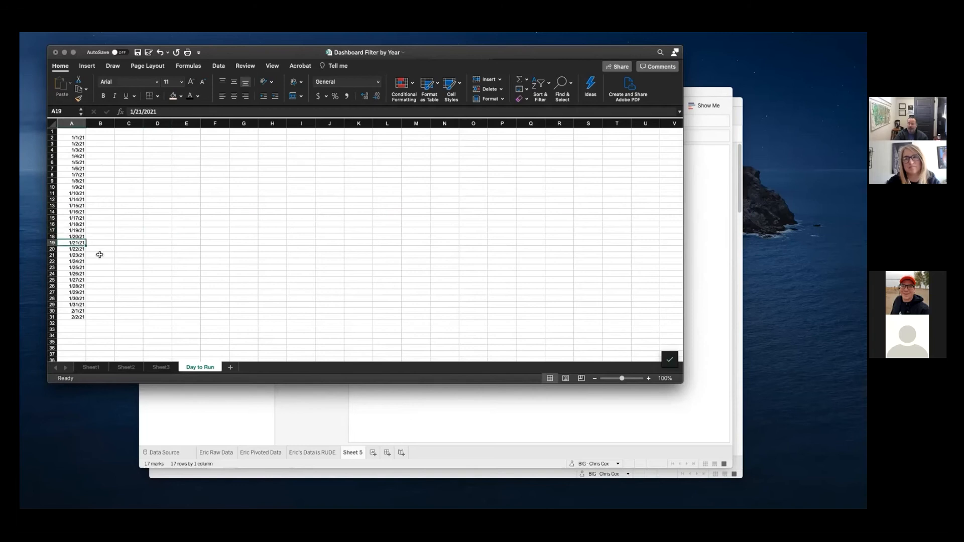
left_click(78, 163)
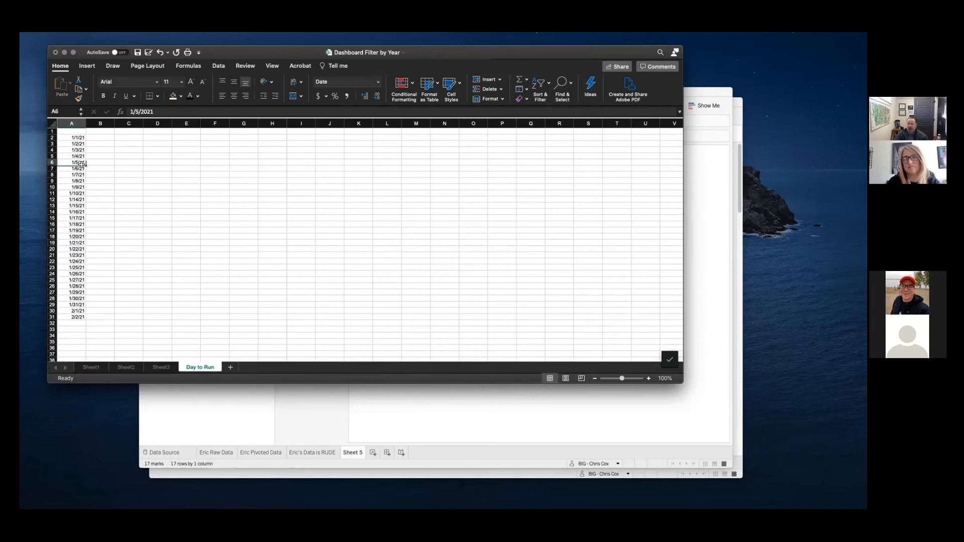
key("Delete")
left_click(133, 192)
left_click(128, 205)
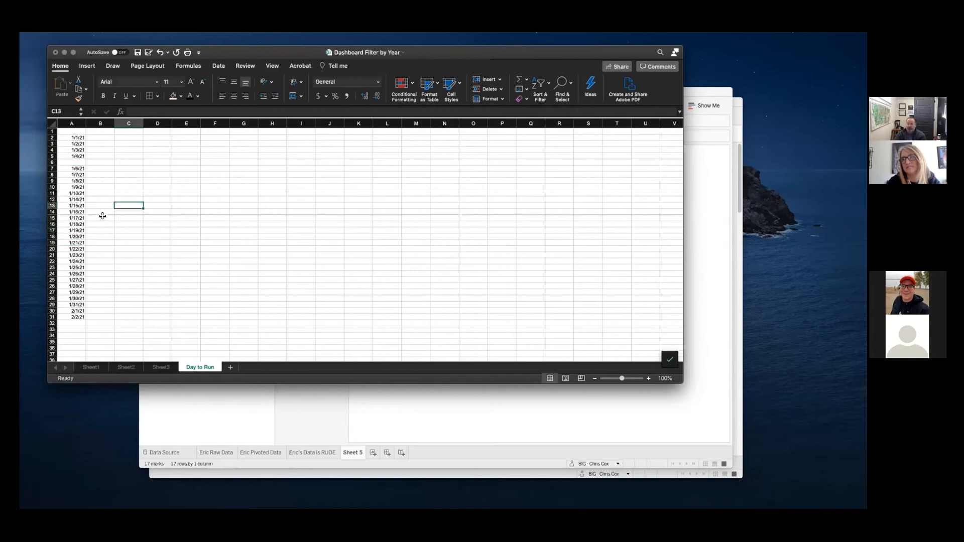
left_click(78, 243)
key("Delete")
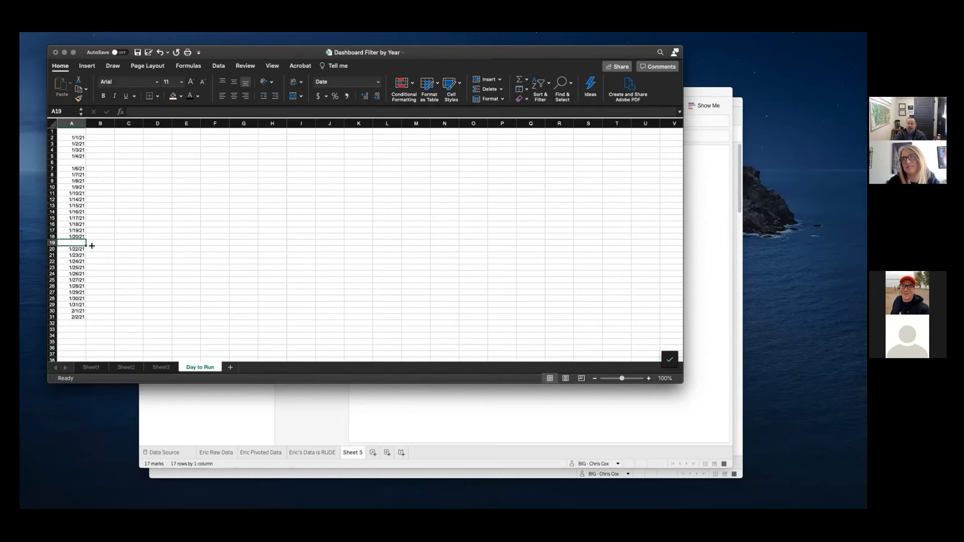
left_click(123, 285)
left_click(80, 286)
key("Delete")
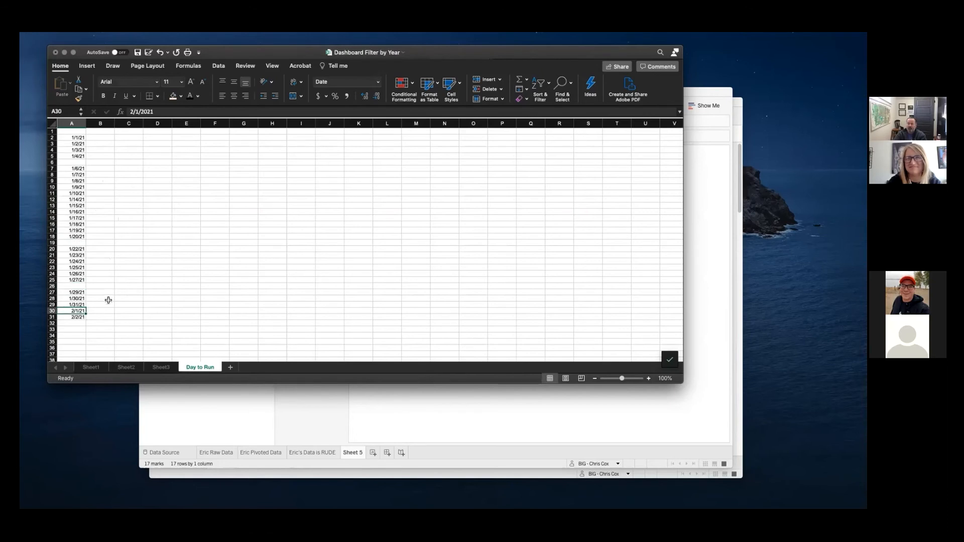
- Delete the blank rows where 1/5/21, 1/21/21 and 1/28/21 were, so the dates run without gaps
left_click(102, 293)
right_click(62, 162)
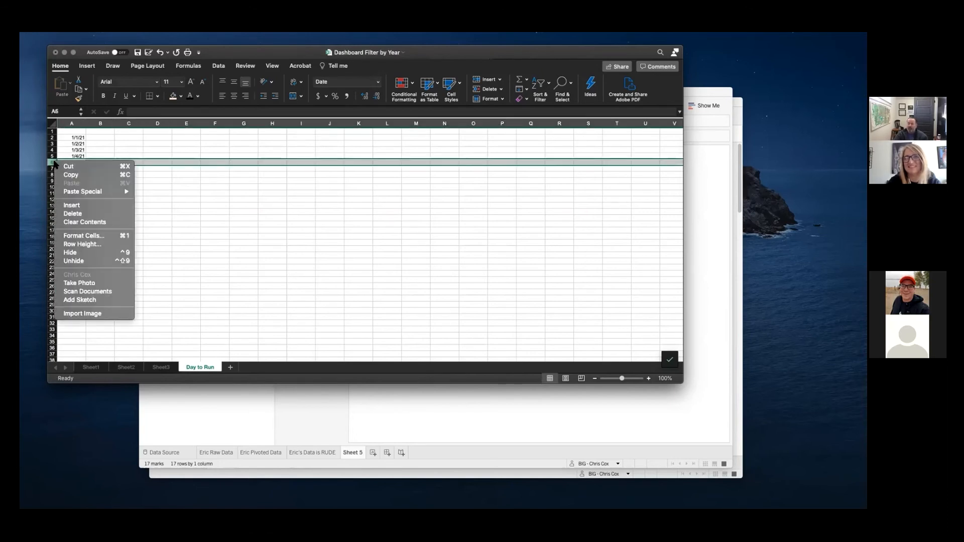
left_click(103, 215)
right_click(54, 237)
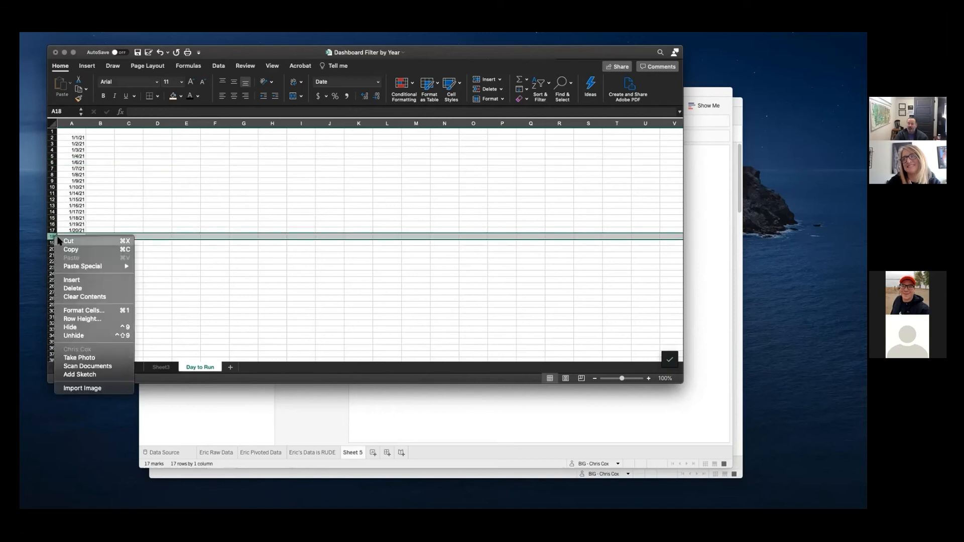
left_click(131, 287)
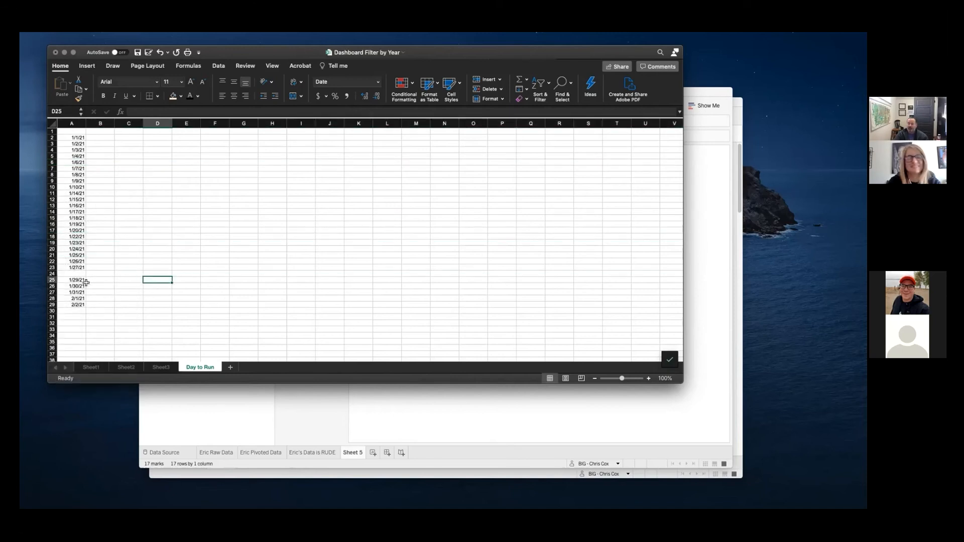
right_click(53, 273)
left_click(80, 324)
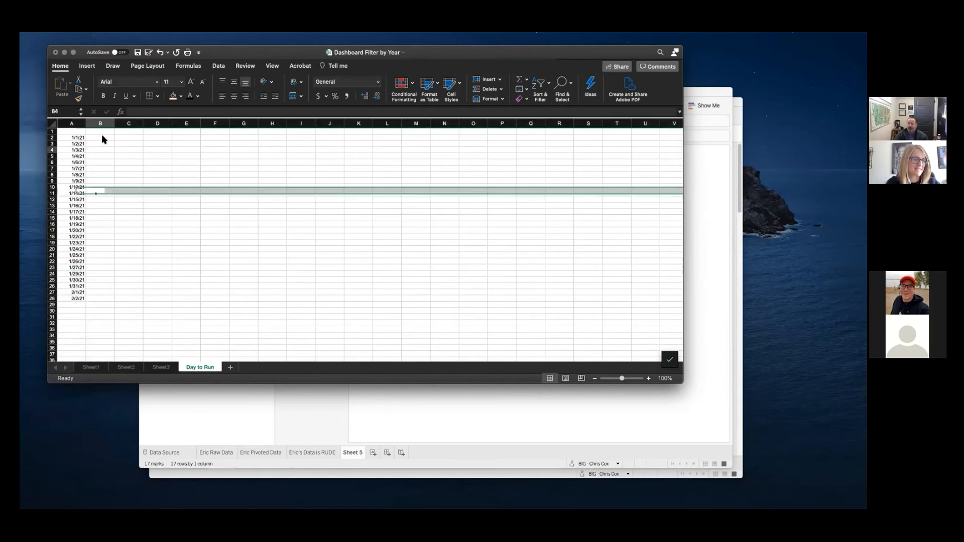
- Enter the headers Date in A1 and Runs in B1 of the Day to Run sheet
left_click(80, 132)
type("Date")
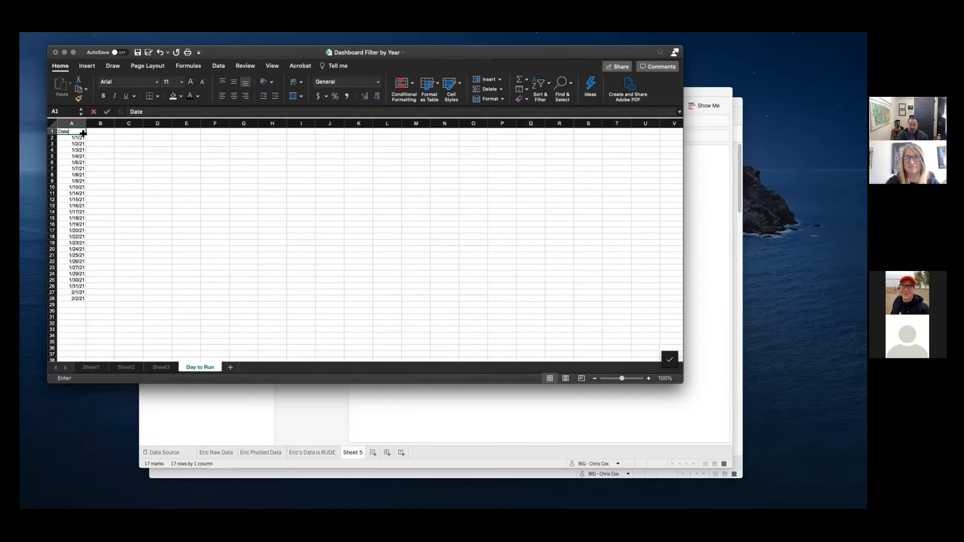
key("Tab")
type("Run")
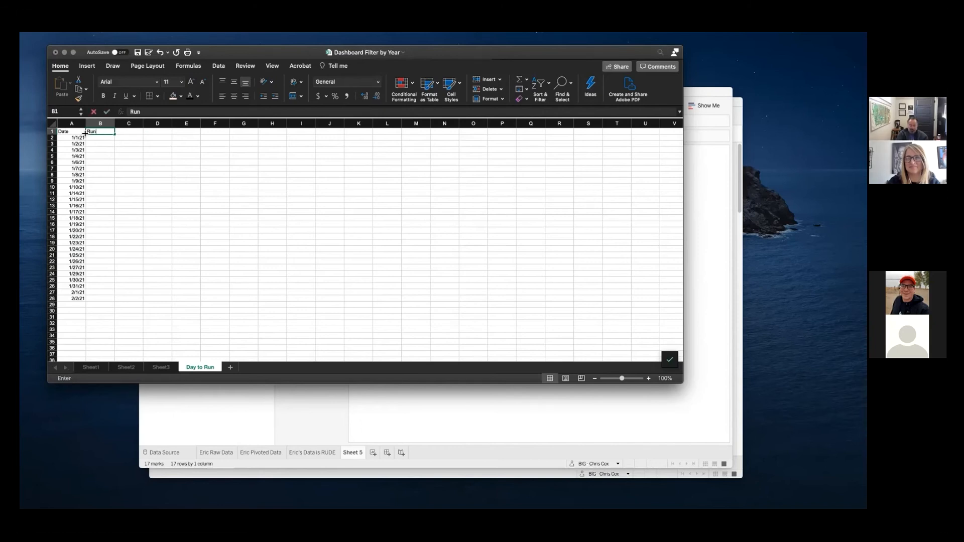
type("s")
key("Return")
- Enter the formula =RANDBETWEEN(1,100) in B2 under the Runs header
type("=")
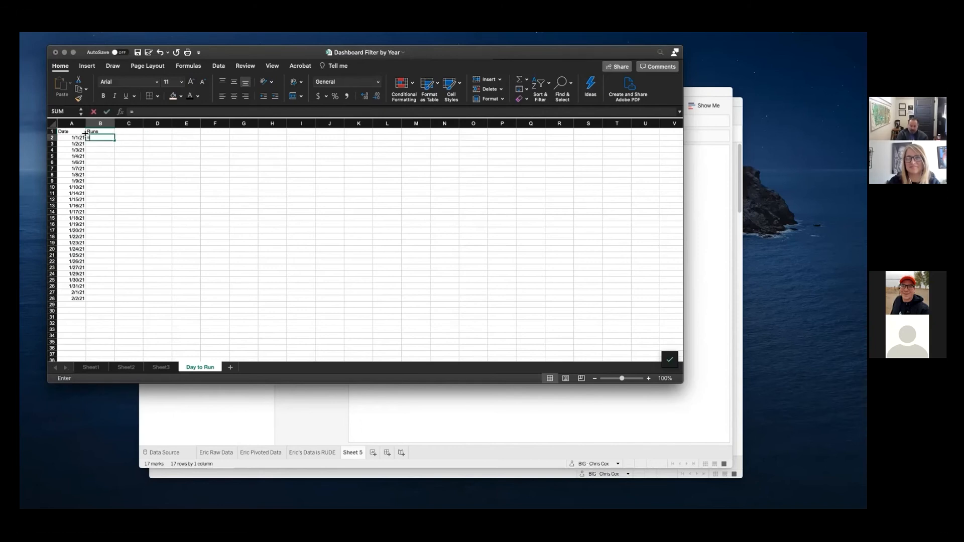
type("randbe")
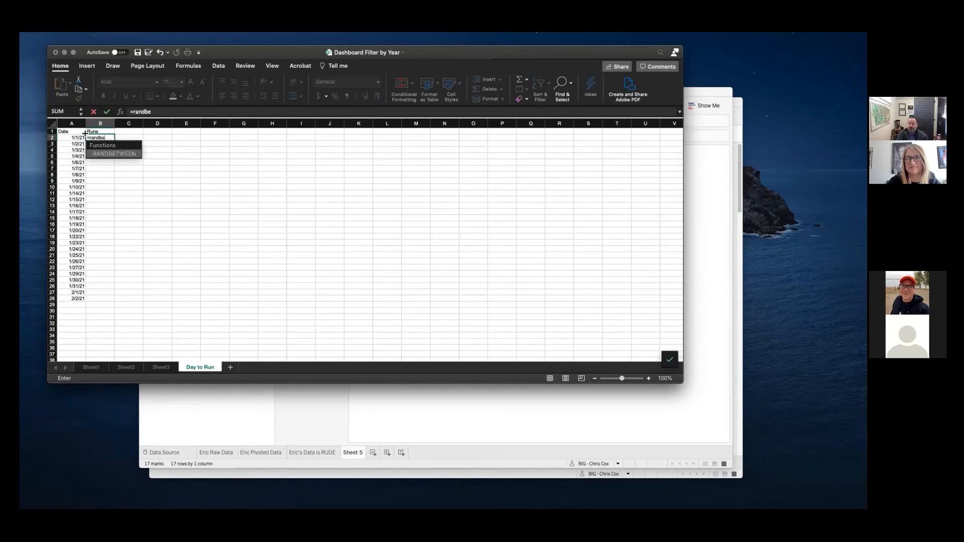
type("tween(1,50)")
key("Return")
key("Up")
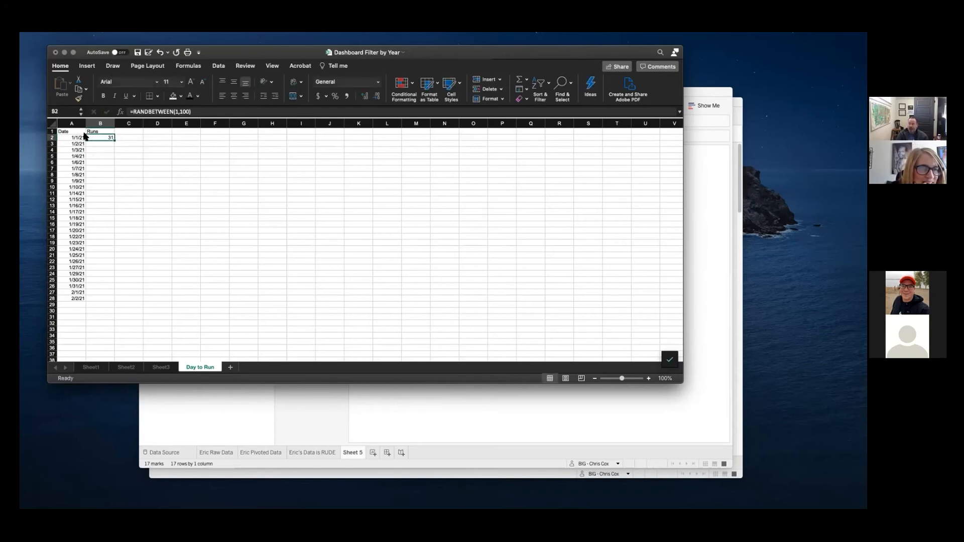
- Copy the random number formula from B2 down the Runs column to B28
key("super+c")
key("Left")
key("super+Down")
key("Right")
key("super+shift+Up")
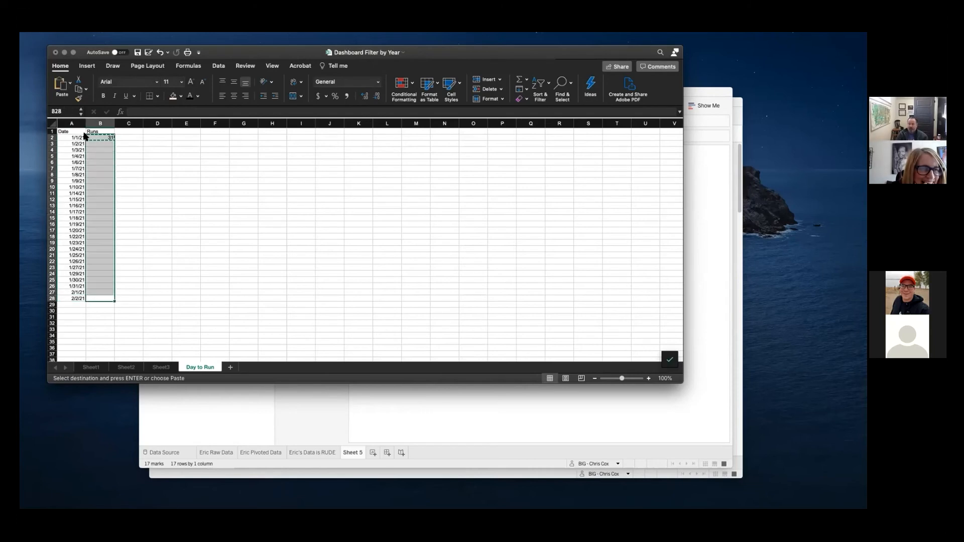
key("super+v")
left_click(170, 181)
- Copy the range A1:B28, switch to Tableau and paste it into a new worksheet as a data source
left_click_drag(68, 129, 112, 299)
key("super+c")
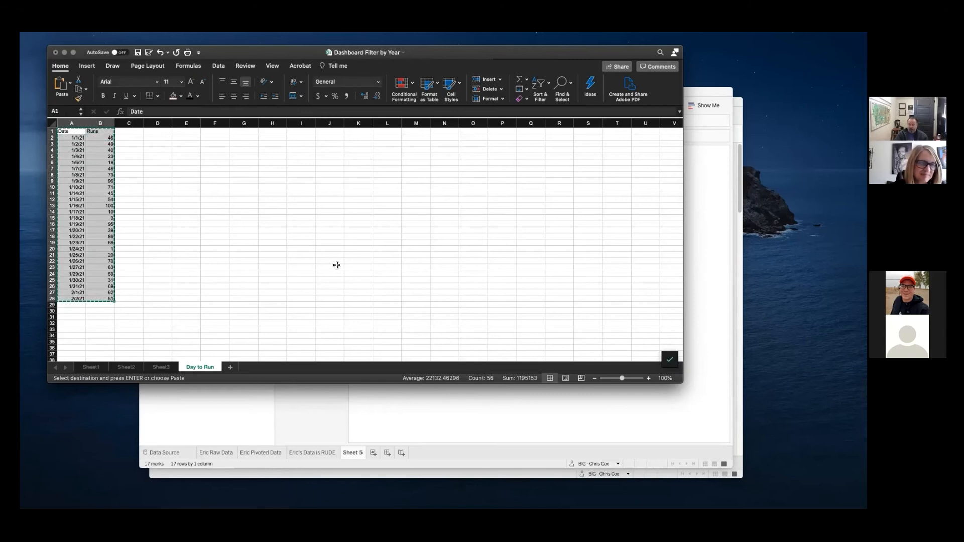
left_click(446, 422)
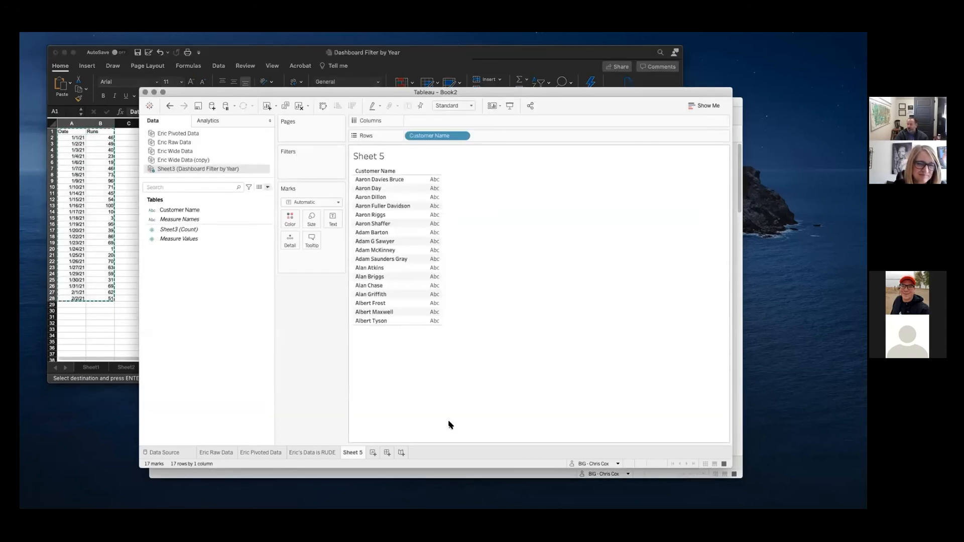
left_click(373, 452)
right_click(414, 242)
left_click(409, 233)
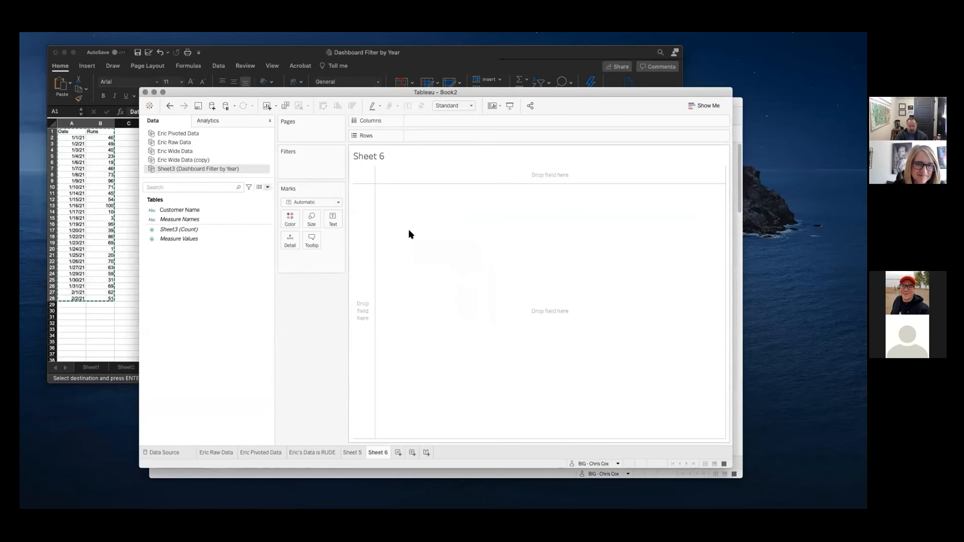
- Extract the pasted clipboard data source and save it in Downloads as Clipboard_20210305T134305.hyper
right_click(231, 135)
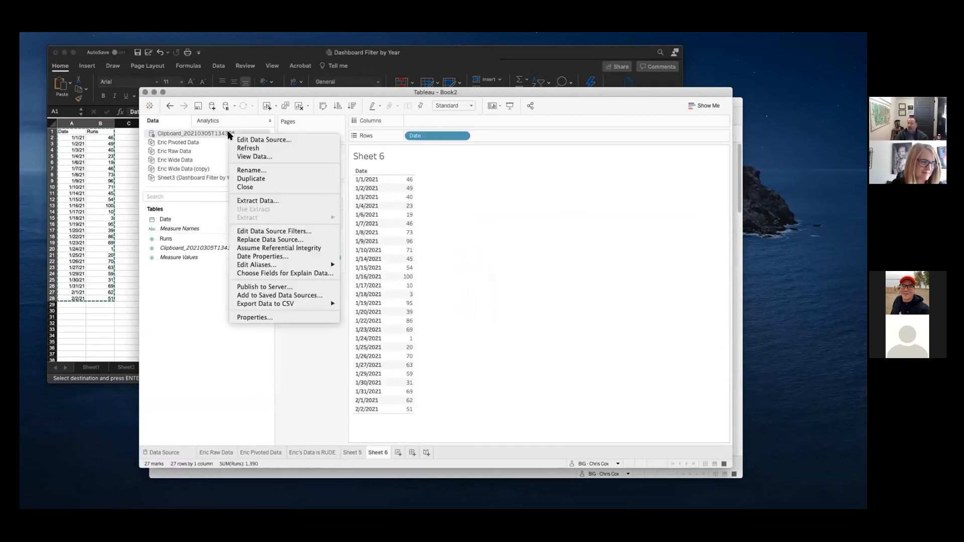
left_click(262, 200)
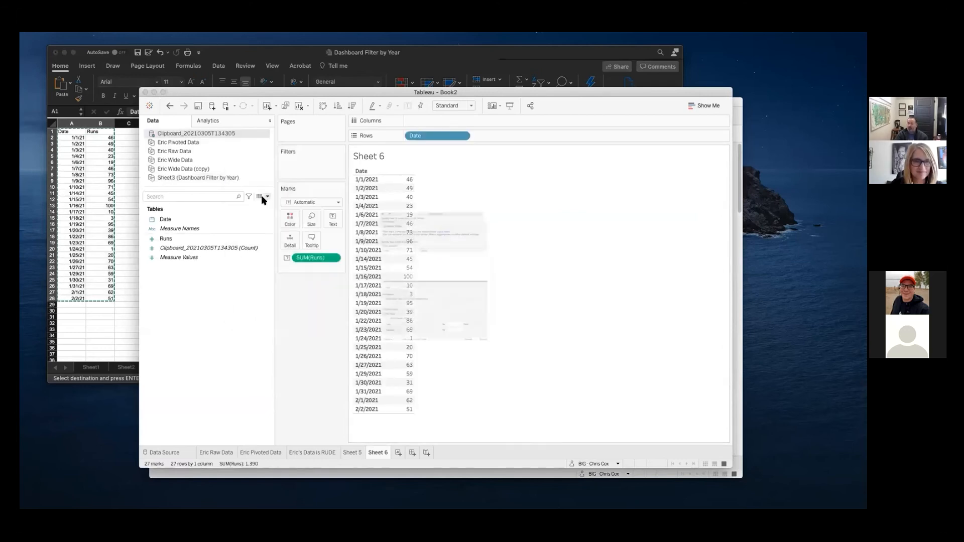
left_click(553, 434)
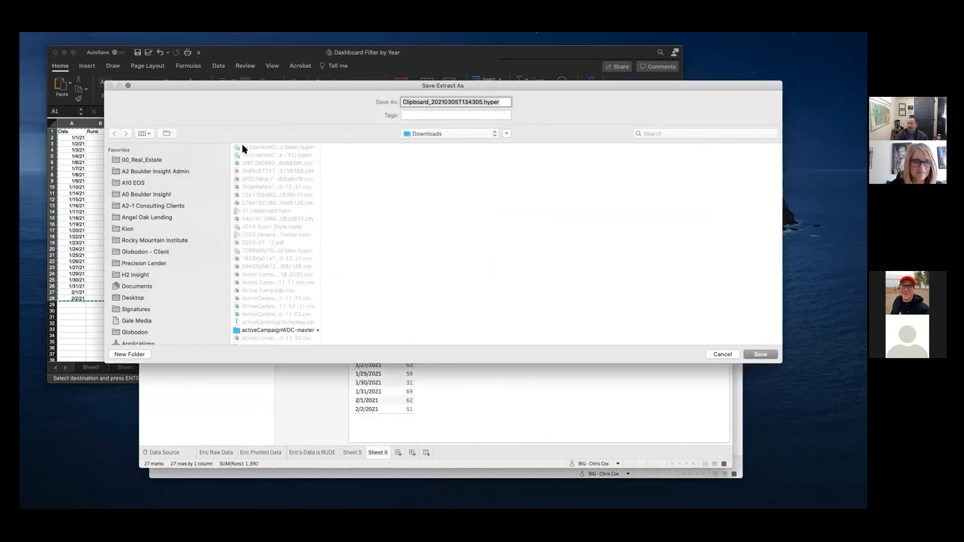
left_click(753, 357)
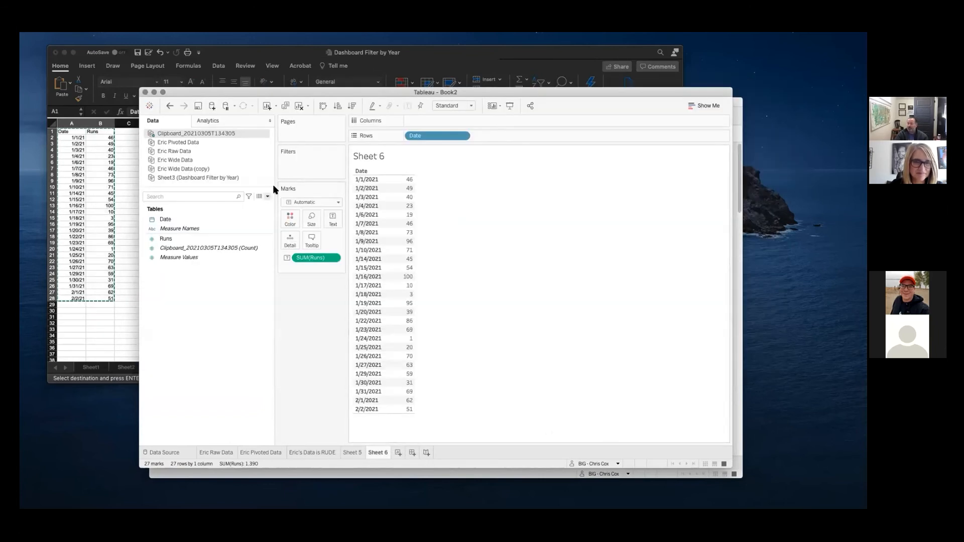
- Rename the clipboard data source to Runs by Date
right_click(193, 132)
left_click(210, 166)
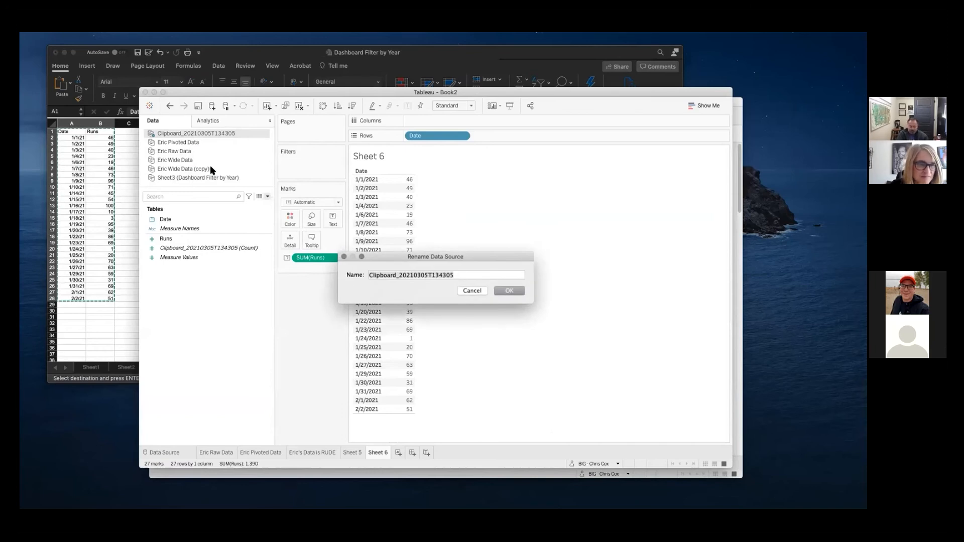
type("Runs by Date")
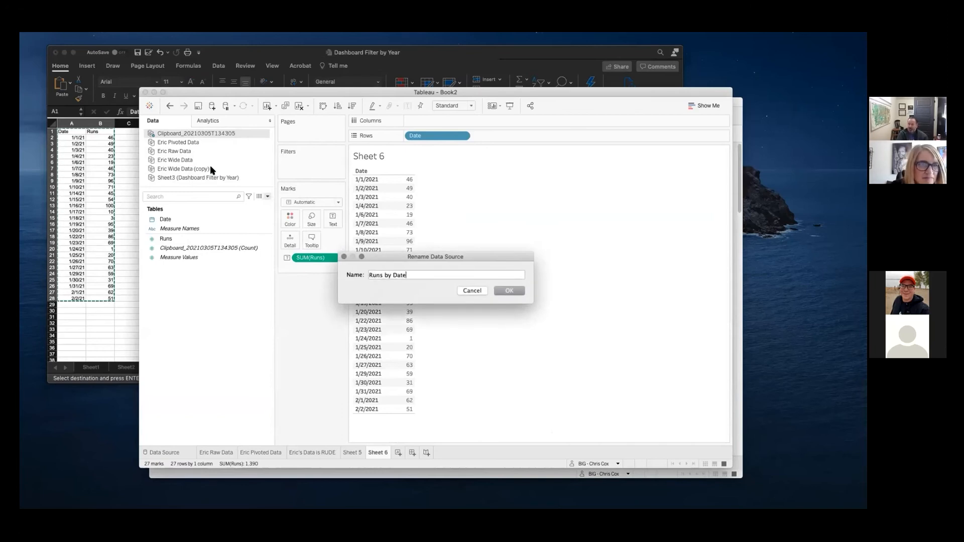
left_click(513, 291)
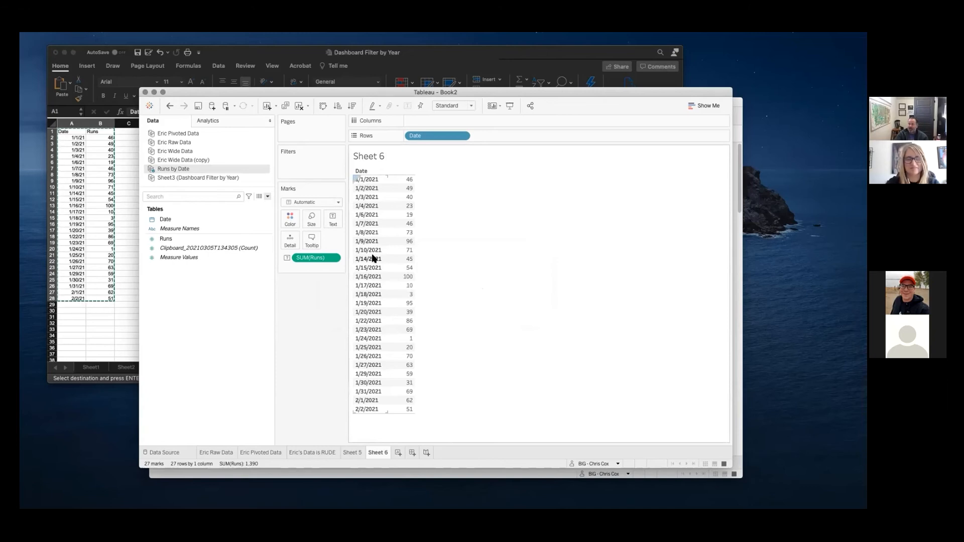
- Show missing values for the Date field on Sheet 6's rows and look through the date list
left_click(463, 136)
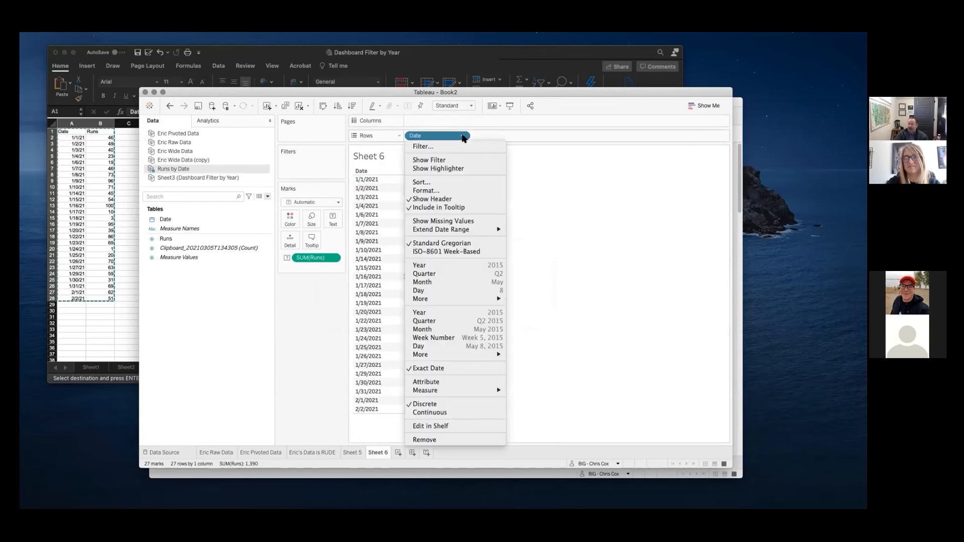
left_click(463, 223)
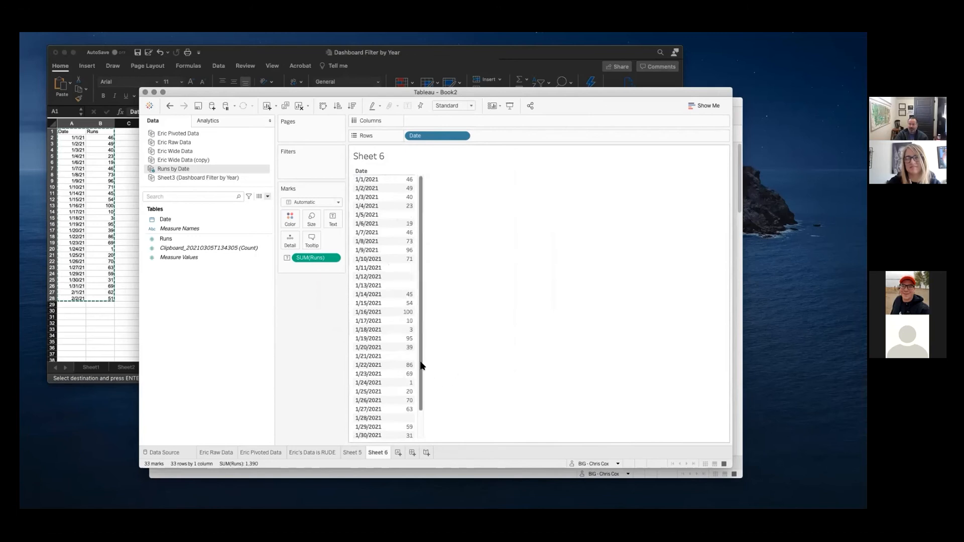
scroll(422, 411, "down", 3)
scroll(422, 413, "up", 3)
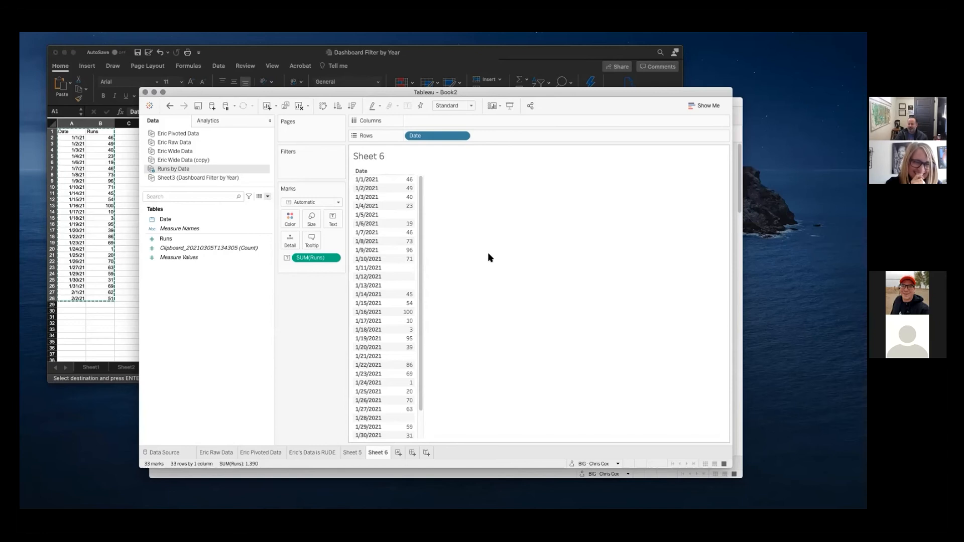
left_click(463, 136)
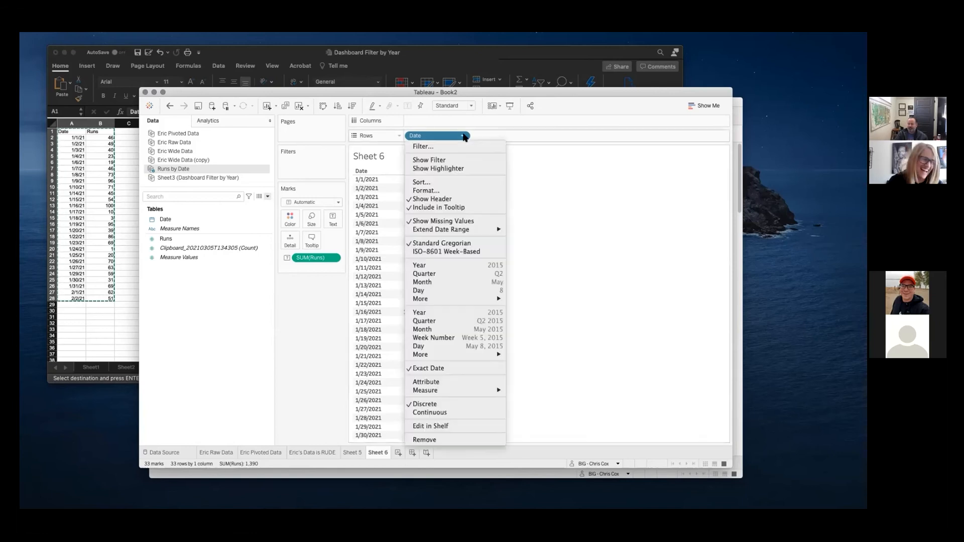
left_click(483, 221)
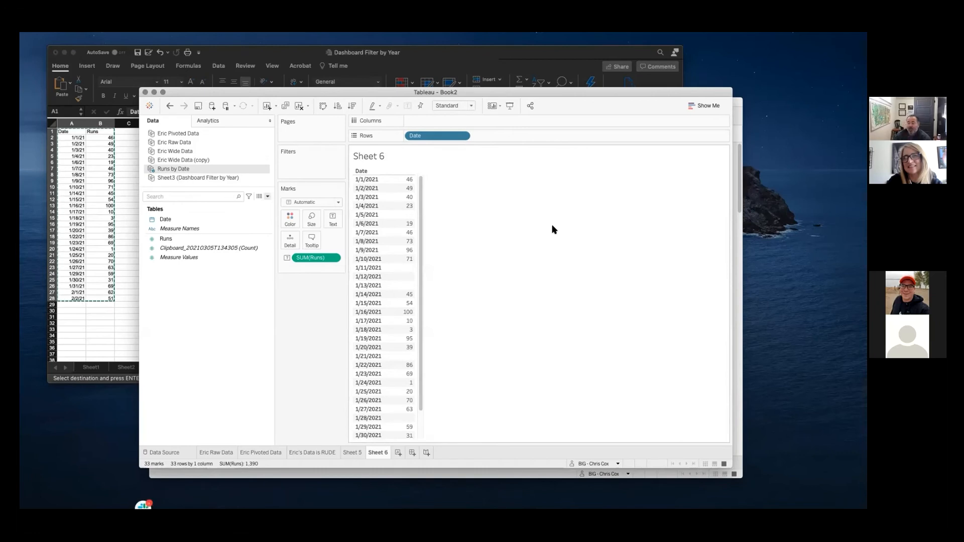
left_click_drag(421, 273, 420, 381)
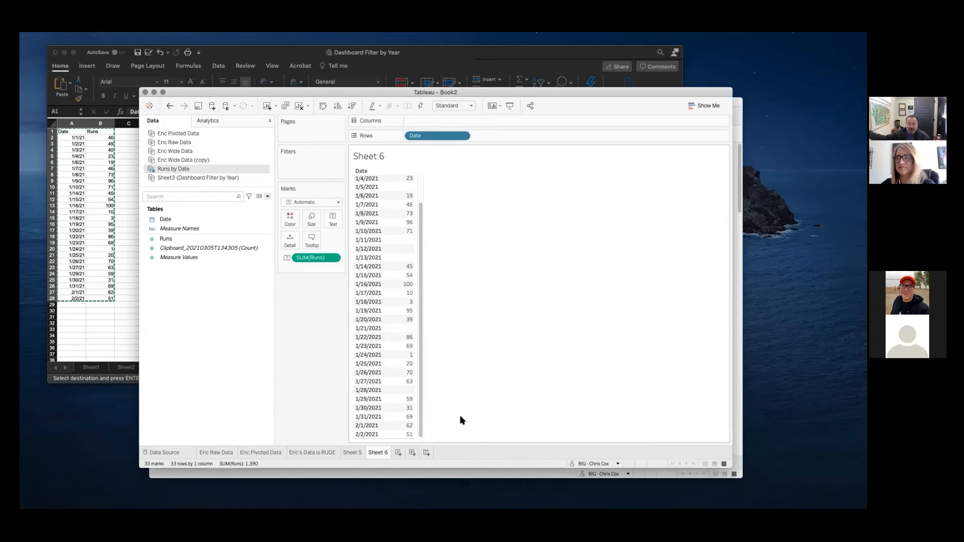
- Switch to Excel and enter the date 12/31/2021 in cell A29, below the last date
key("super+Tab")
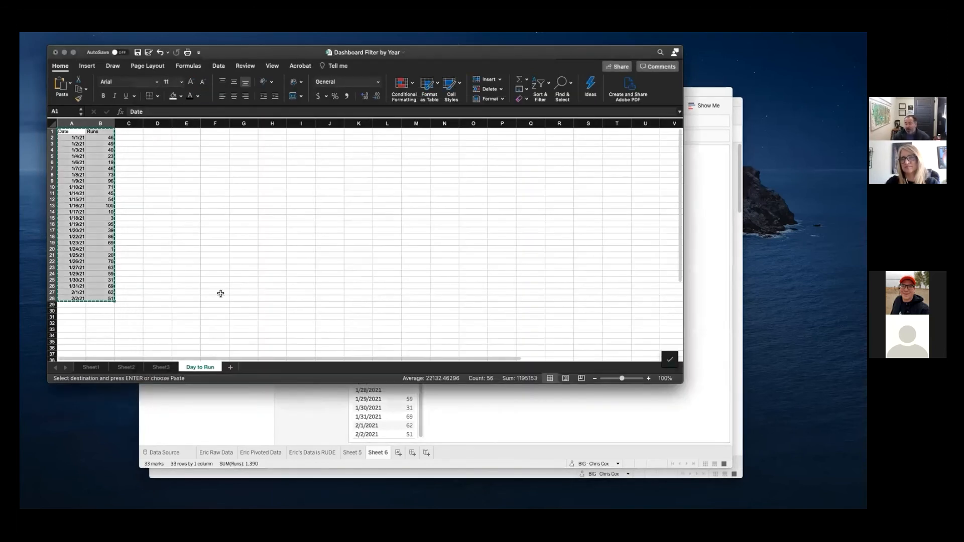
type("12/31/202")
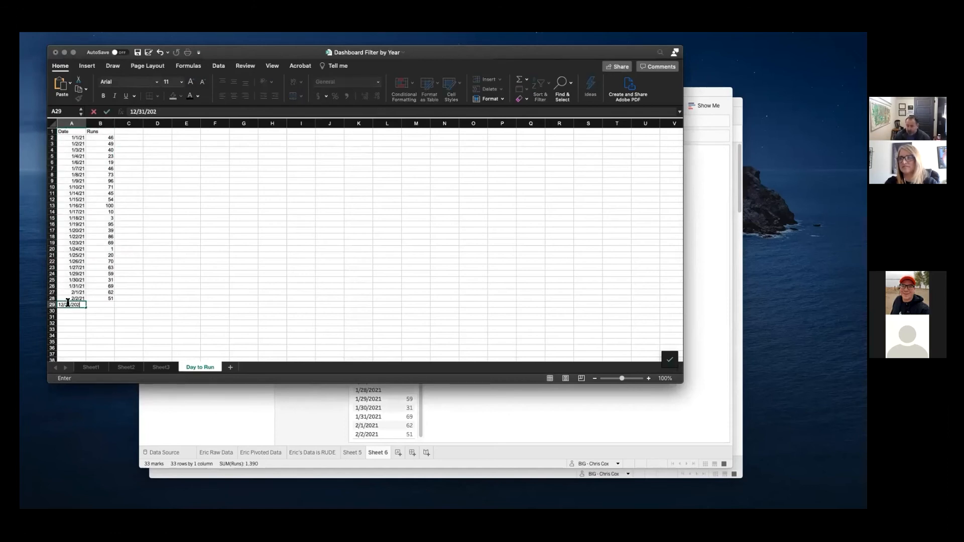
type("1")
scroll(113, 302, "right", 1)
key("Tab")
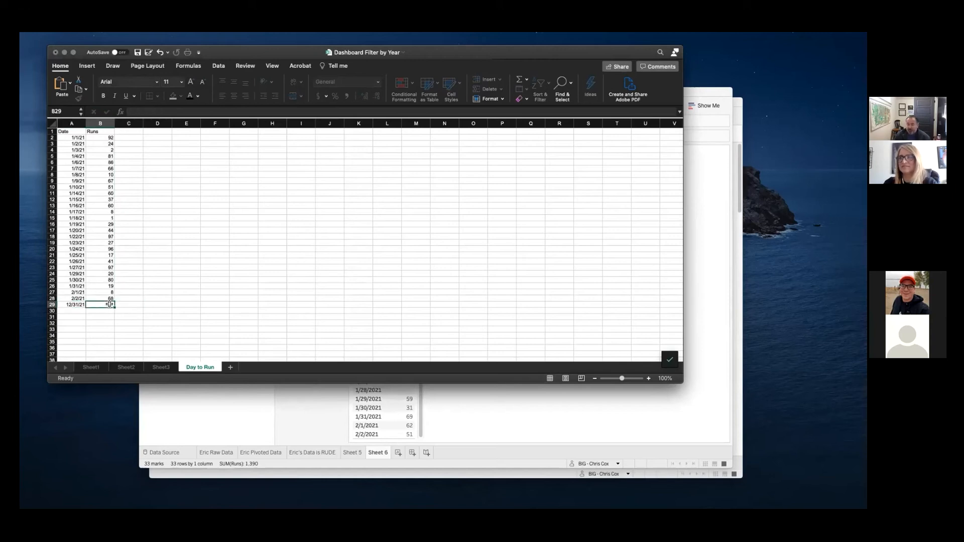
- Enter 999 as the run count for 12/31/21 in cell B29
scroll(157, 317, "right", 10)
type("999")
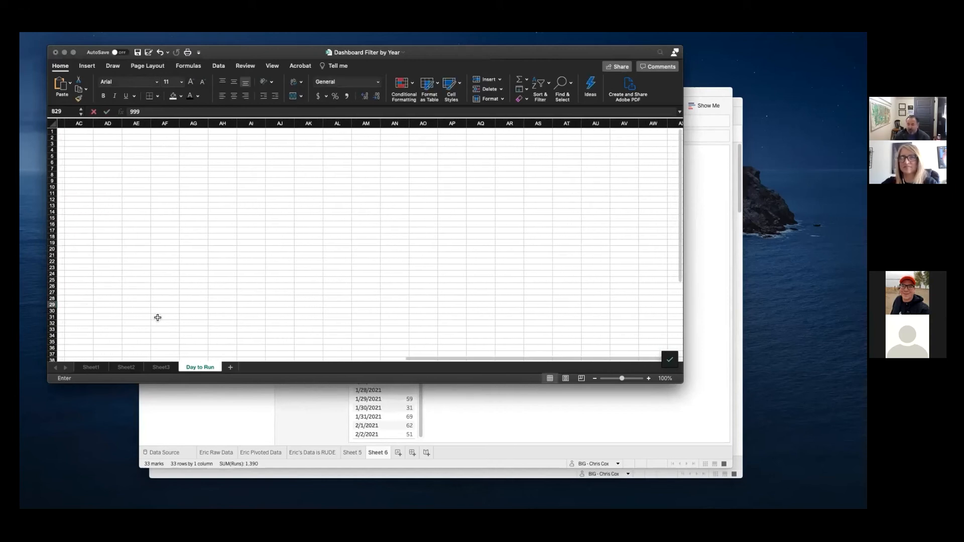
key("BackSpace")
key("BackSpace")
key("BackSpace")
scroll(179, 323, "left", 8)
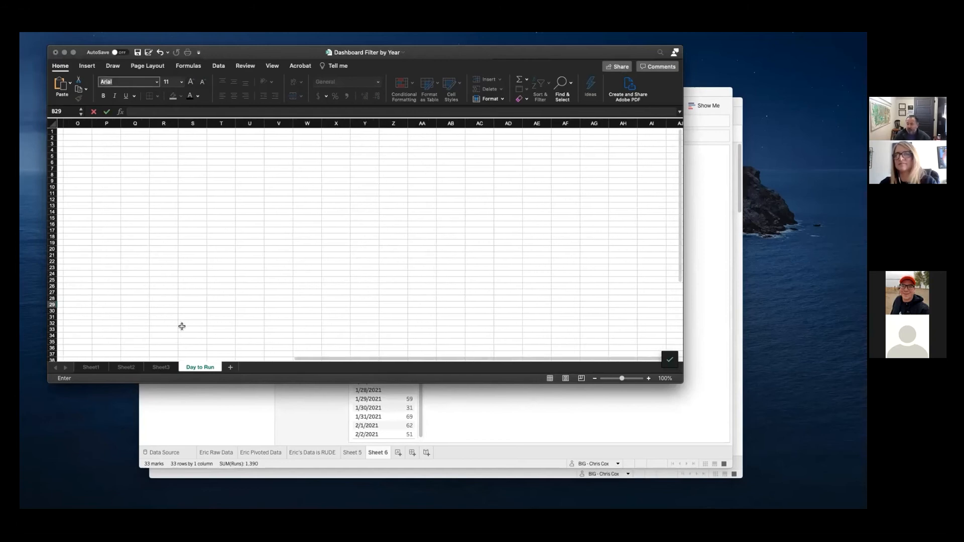
scroll(181, 326, "left", 2)
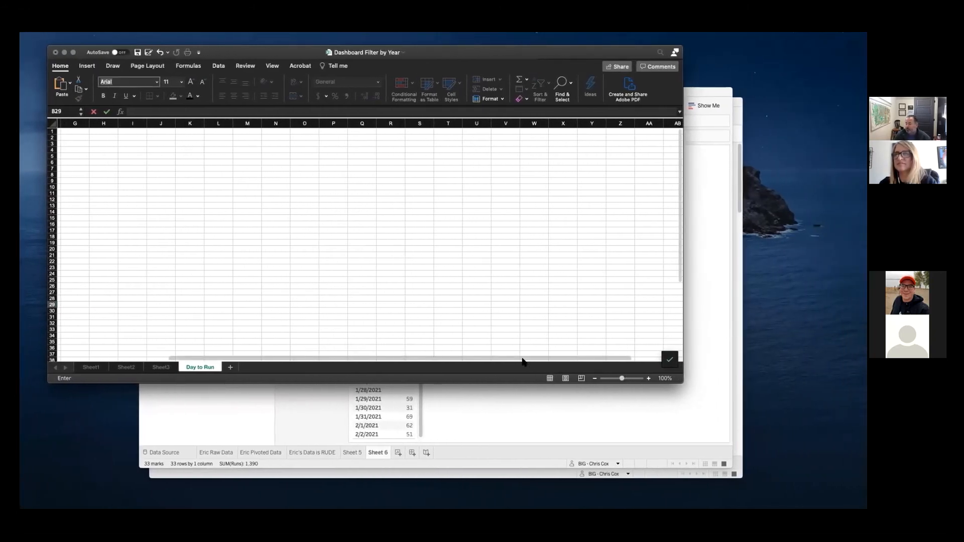
left_click_drag(527, 359, 280, 359)
type("999")
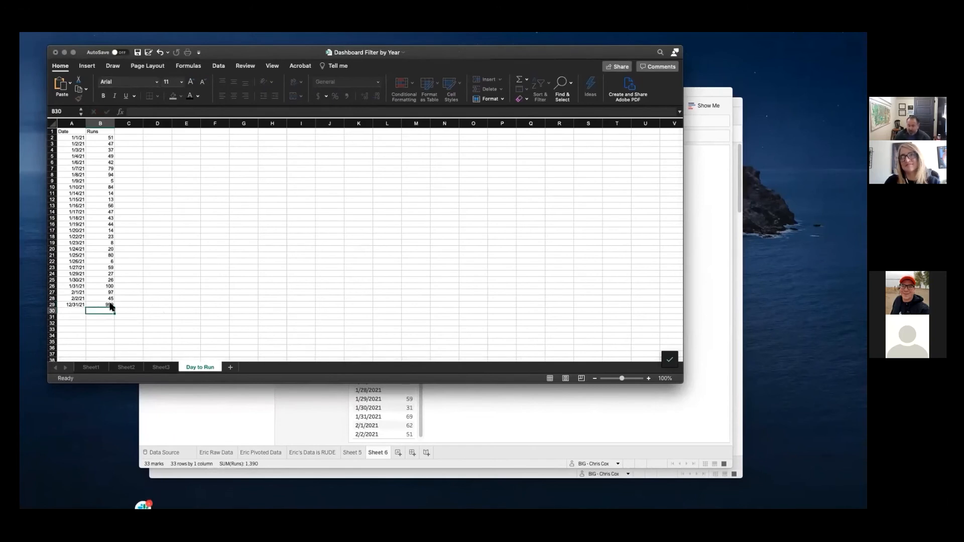
- Copy the range A1:B29, switch to Tableau and paste it into a new worksheet as a data source
left_click(157, 314)
left_click_drag(76, 304, 100, 135)
key("super+c")
left_click(530, 407)
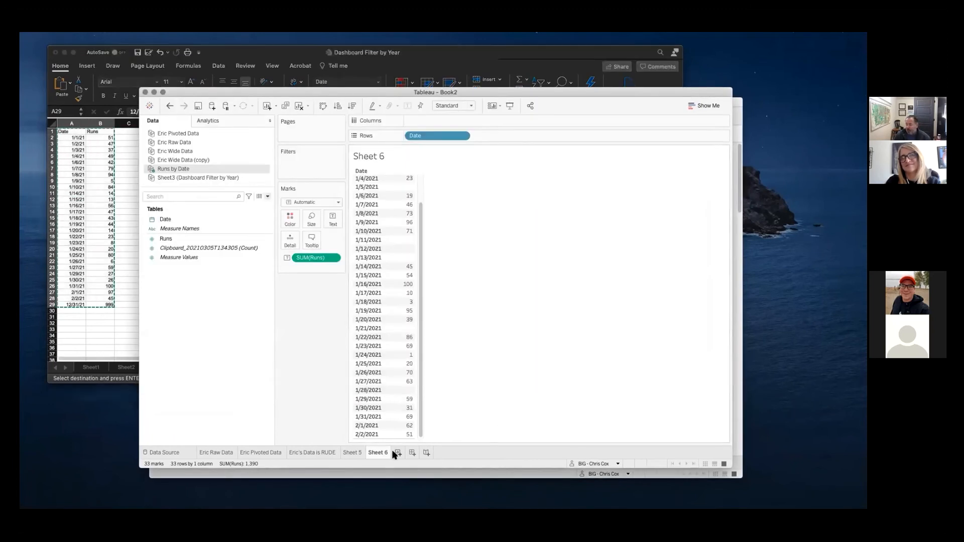
left_click(398, 452)
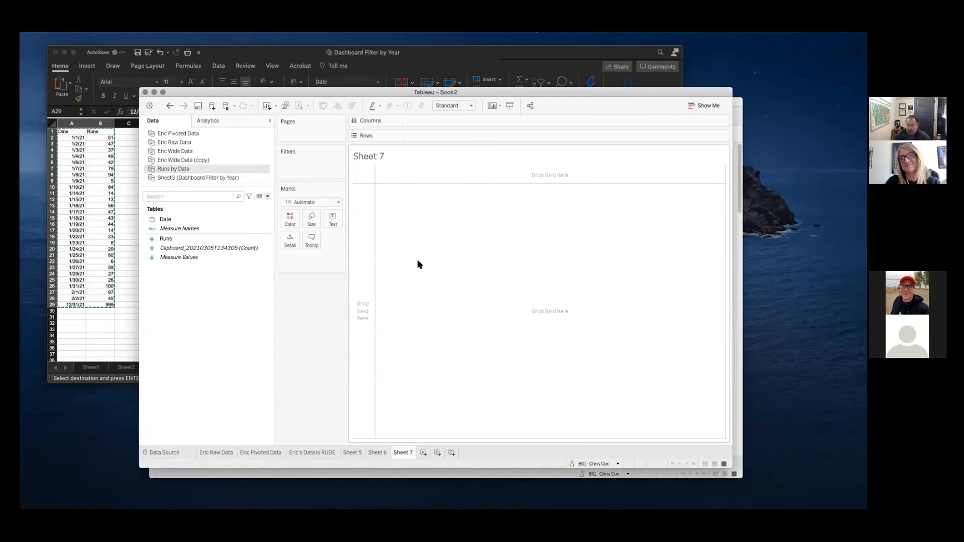
key("super+v")
- Extract all rows of the Clipboard_20210305T134539 data source and save the extract
right_click(212, 134)
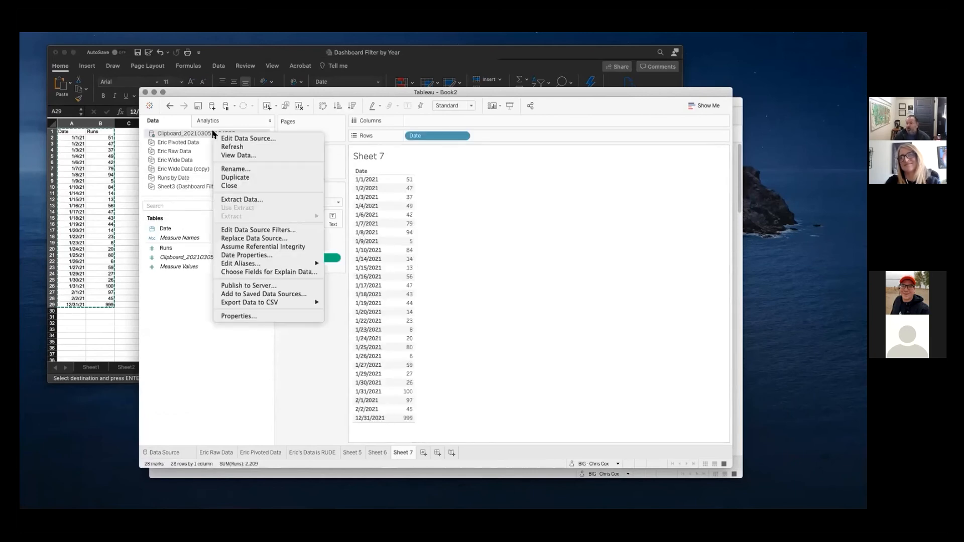
left_click(245, 199)
left_click(557, 432)
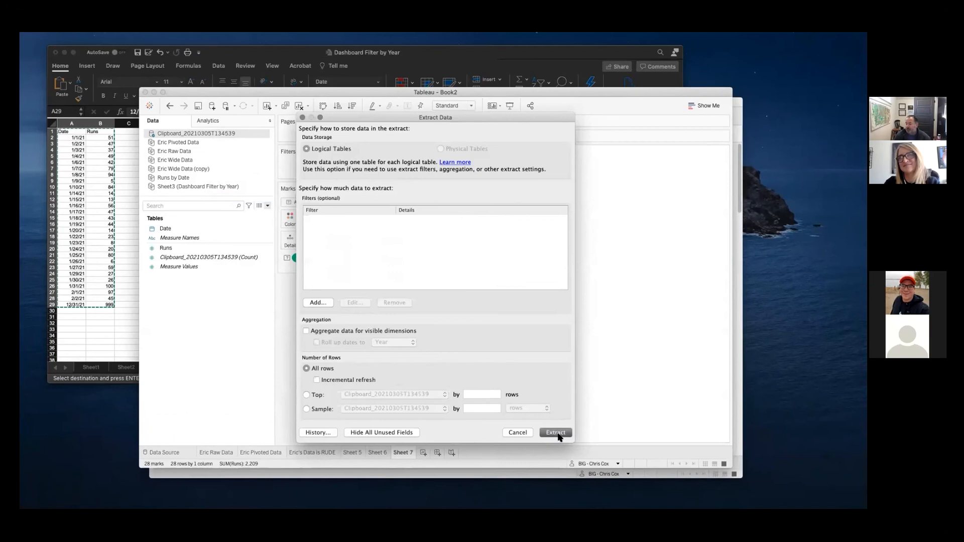
left_click(765, 355)
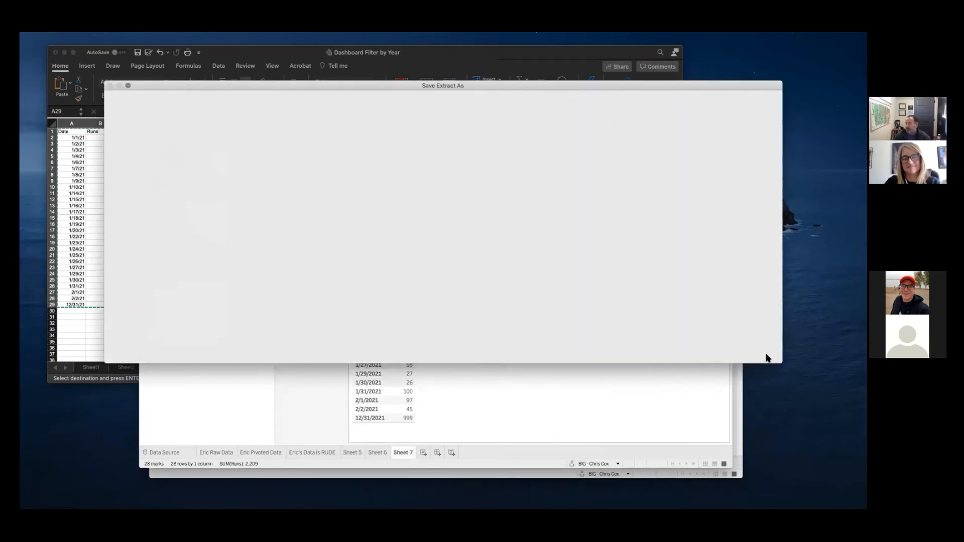
- Show missing values for the Date field on Sheet 7's rows and look through the dates up to 12/31/2021
left_click(462, 138)
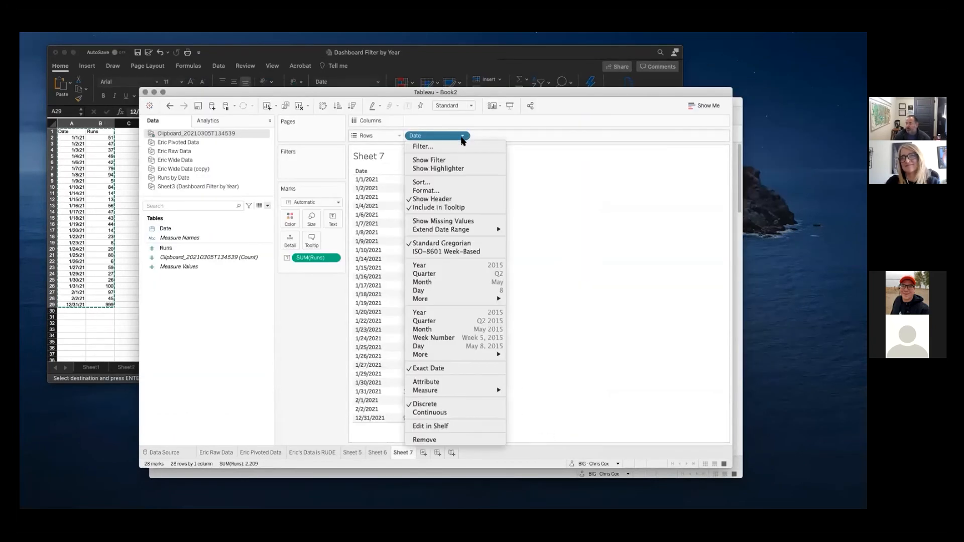
left_click(461, 220)
scroll(379, 279, "down", 15)
scroll(381, 284, "down", 20)
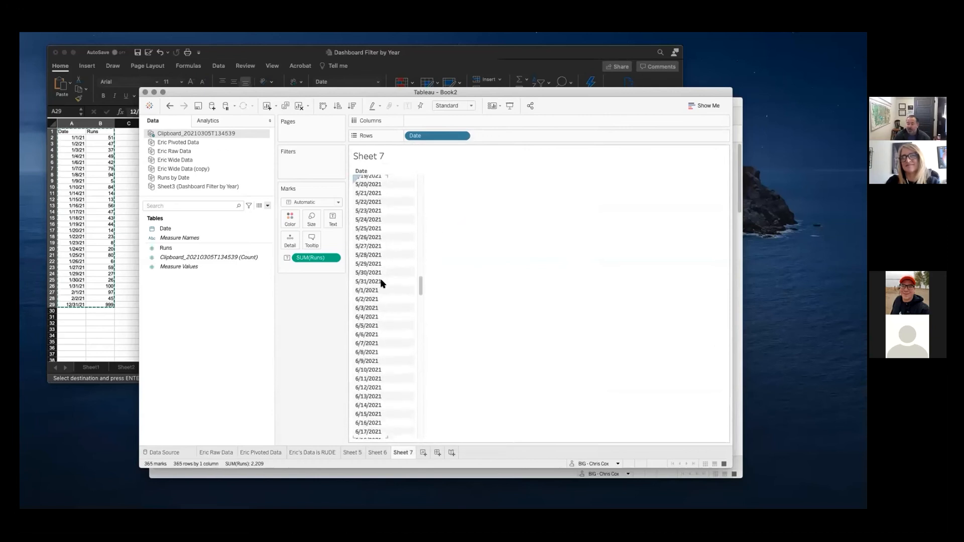
scroll(380, 282, "down", 20)
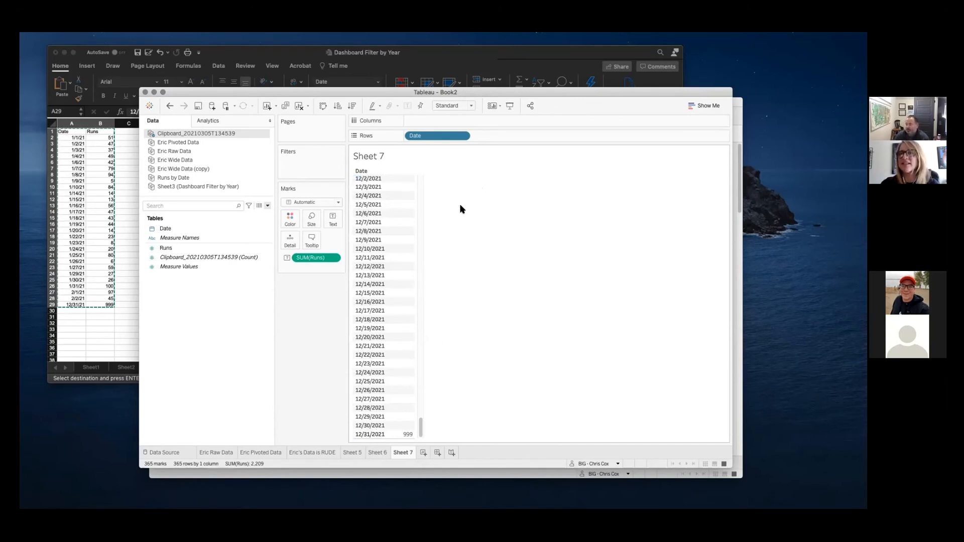
- Rename the new clipboard data source to Runs By Date - Year End
right_click(222, 133)
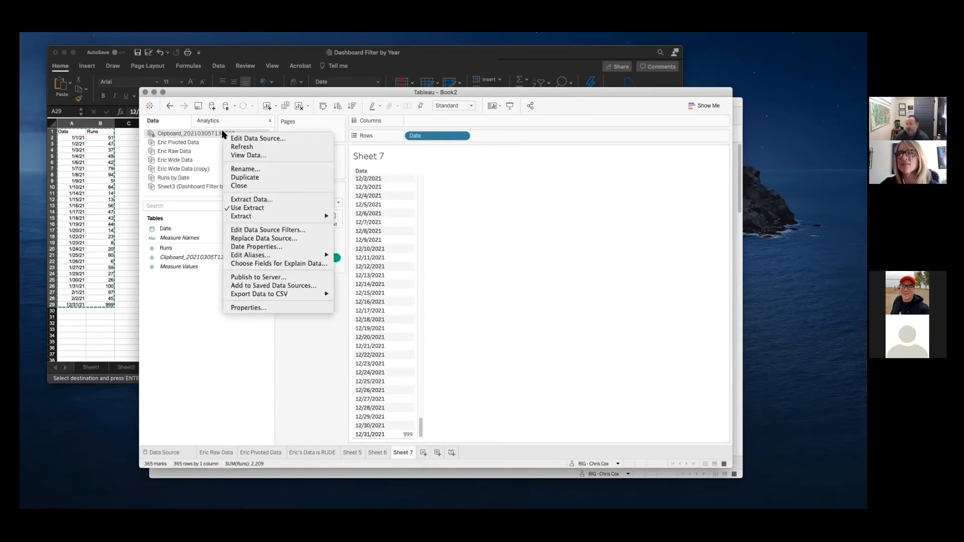
left_click(253, 170)
type("Runs By D")
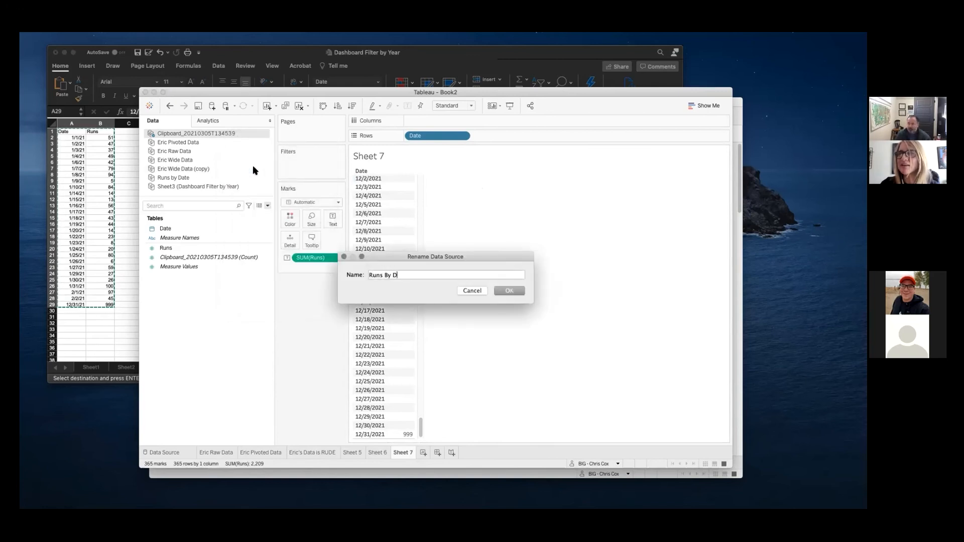
type("ate – year")
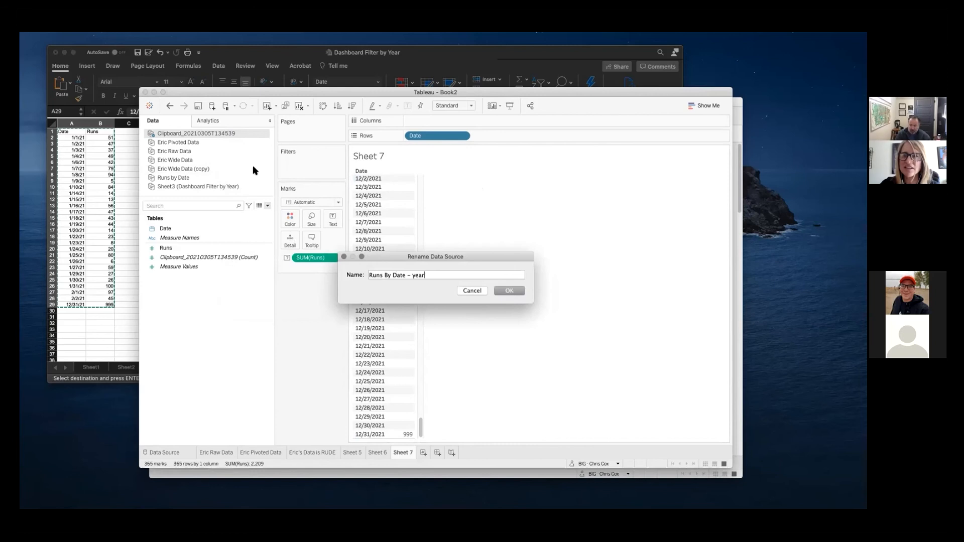
key("BackSpace")
key("BackSpace")
key("BackSpace")
key("BackSpace")
key("BackSpace")
type("Year")
key("Return")
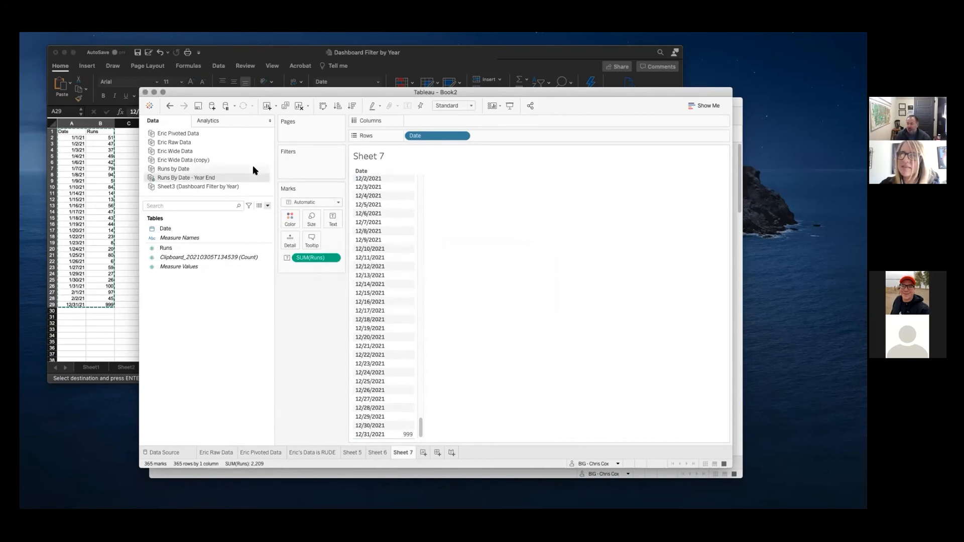
- Rename the Sheet 7 worksheet to Runs by Date Year End
right_click(403, 453)
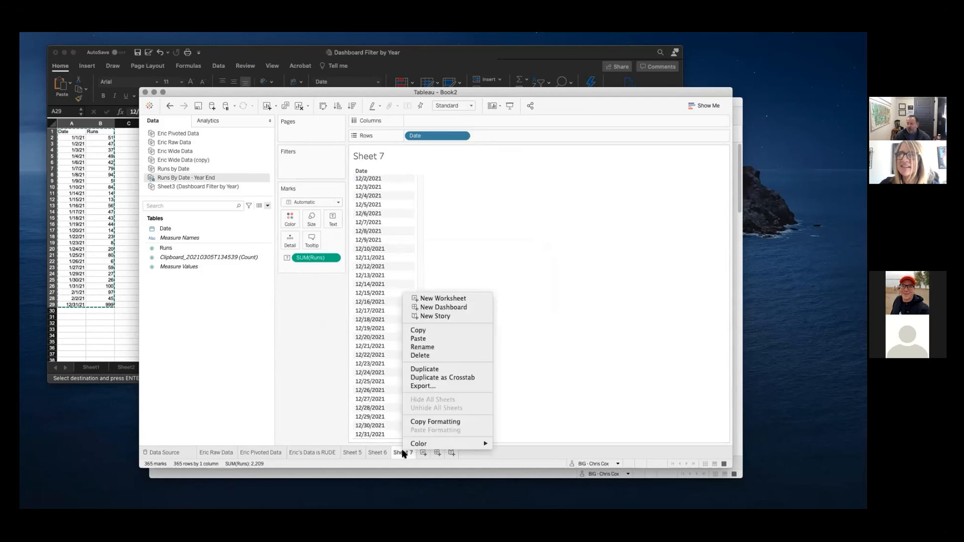
left_click(435, 348)
type("Ru")
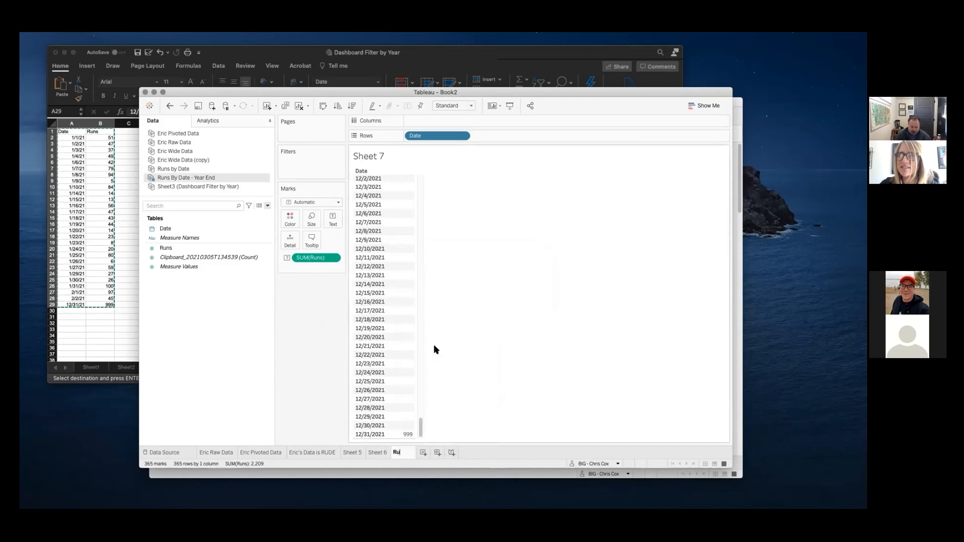
type("ns by Date Year End")
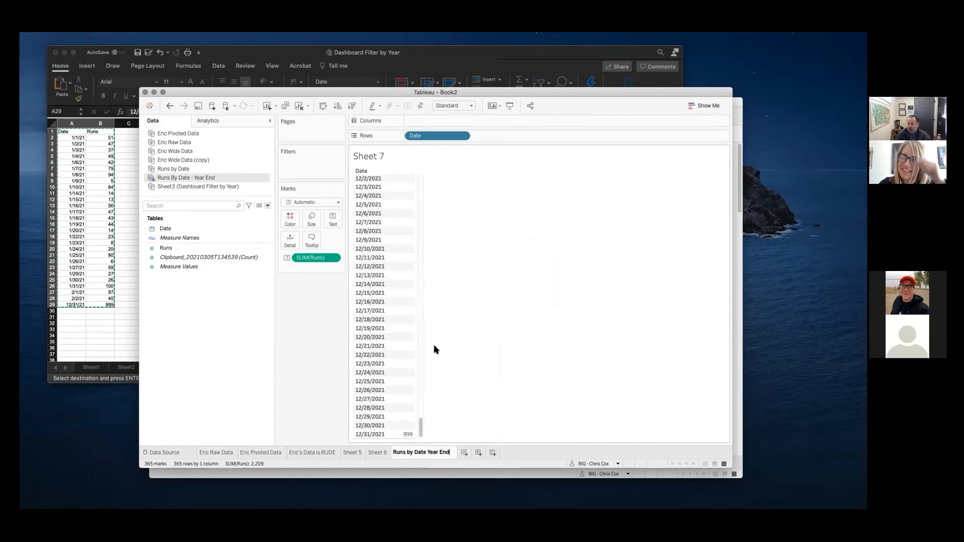
key("Return")
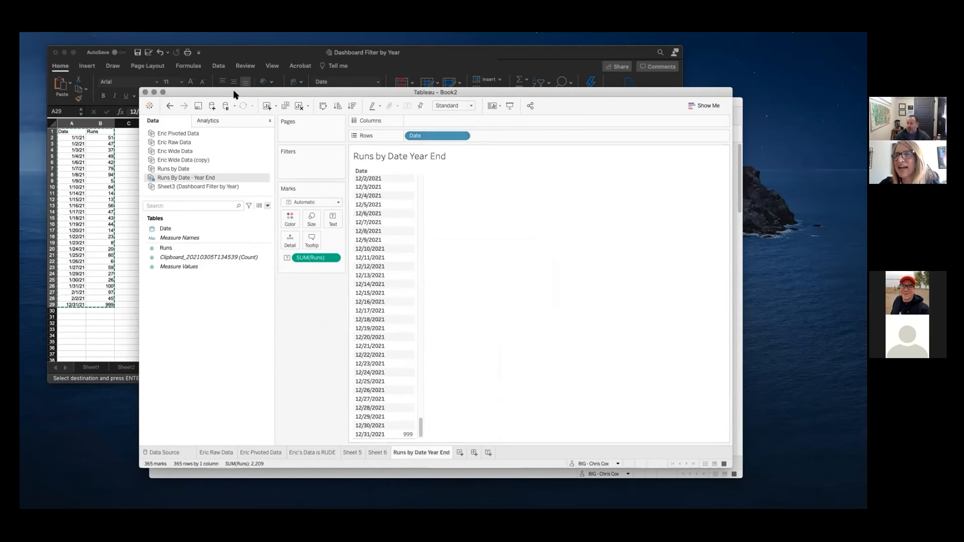
- Show the caption on the Runs by Date Year End worksheet
mouse_move(176, 42)
left_click(131, 38)
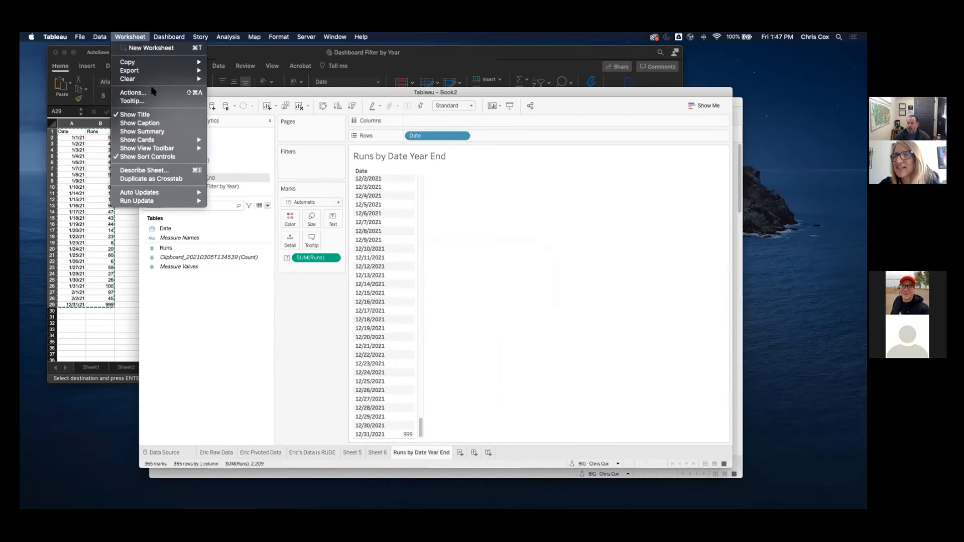
left_click(141, 123)
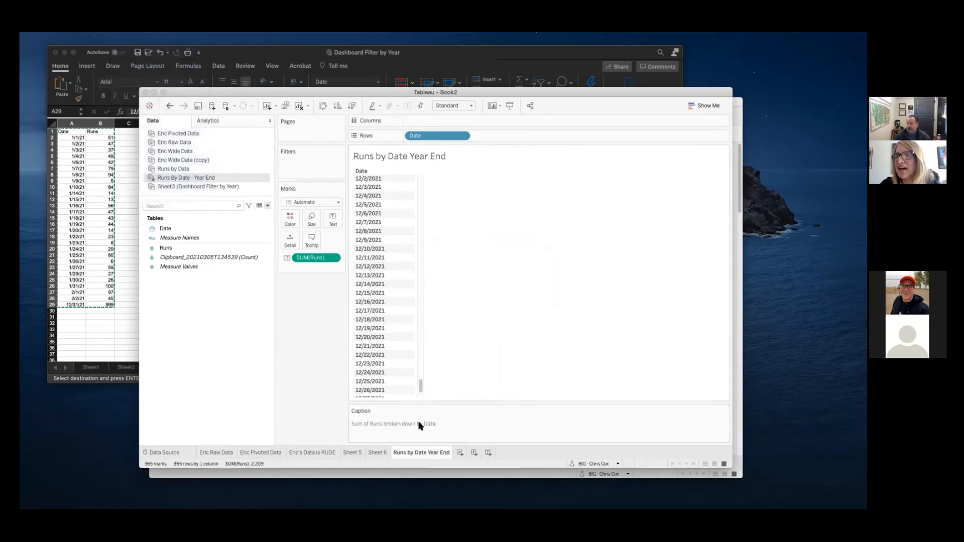
- Replace the caption text with: To Show Missing Dates, you can Right Click your Date Pill and Choose "Show Missing Values"
left_click_drag(26, 166, 496, 165)
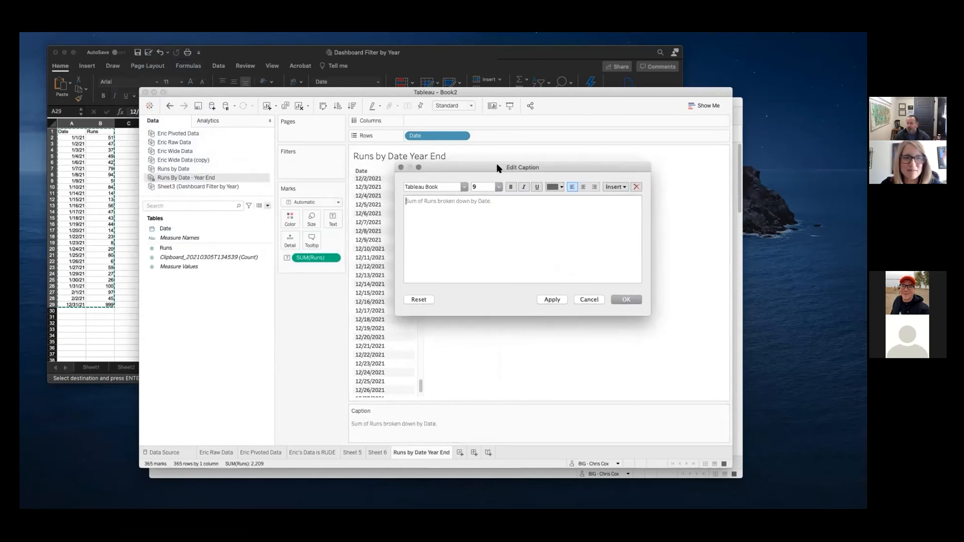
left_click_drag(523, 209, 353, 193)
type("To Show Me")
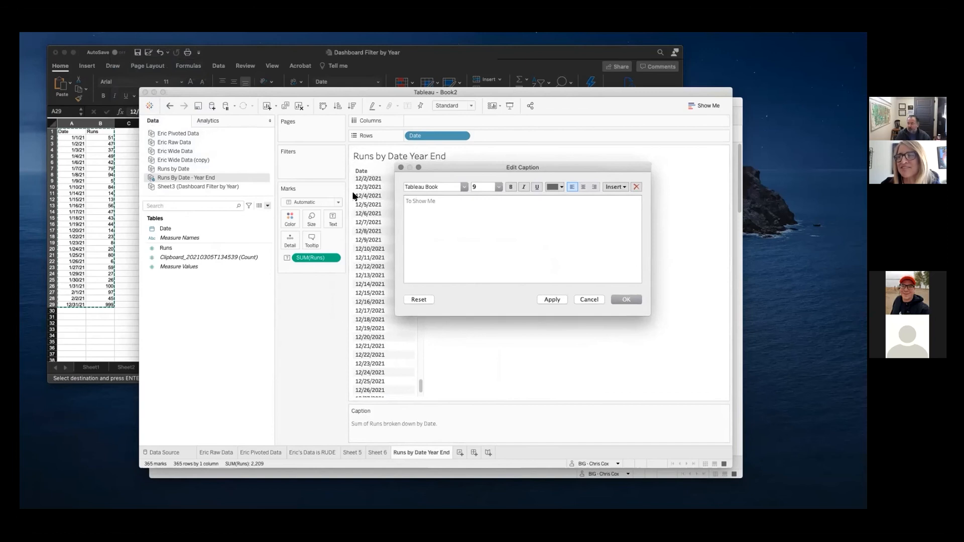
key("BackSpace")
type("Missing Da")
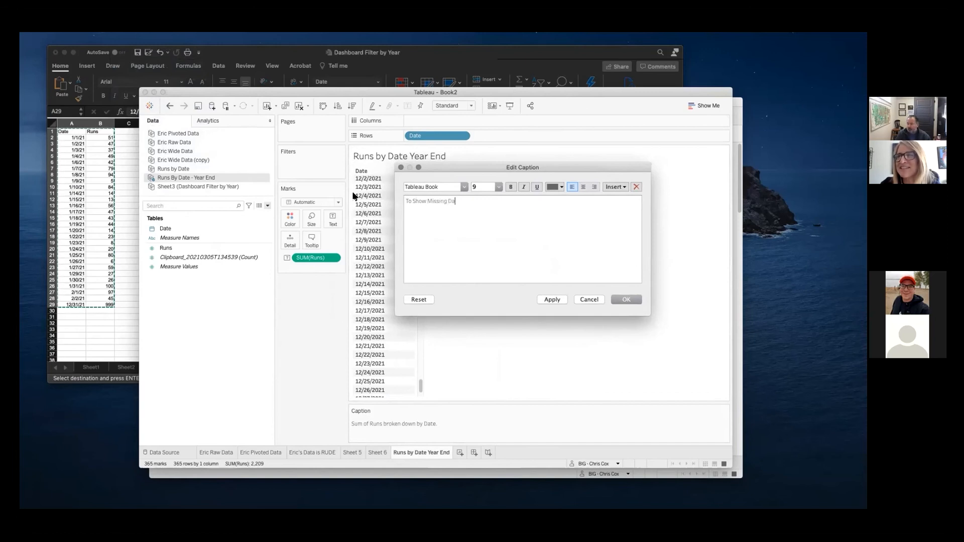
type("tes, you can Rig")
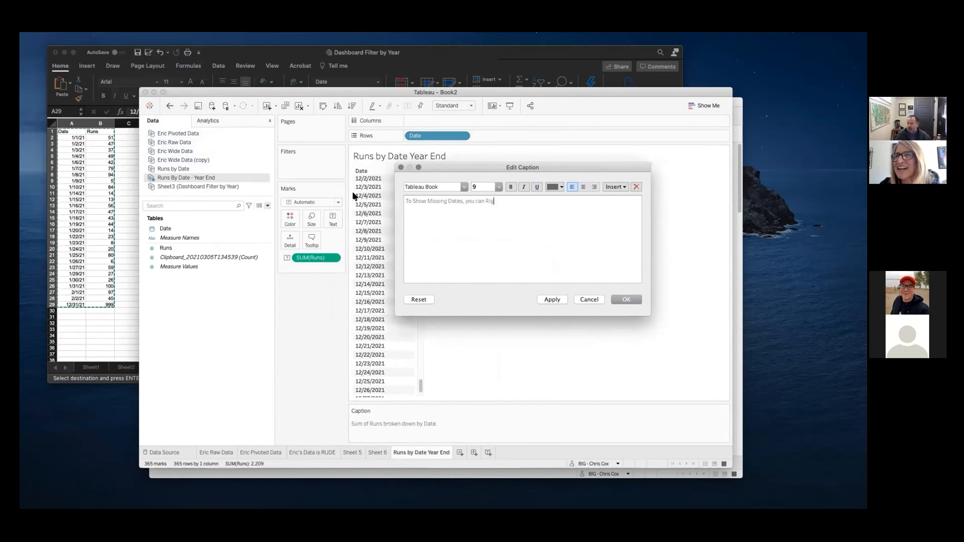
type("ht Click your Date Pi")
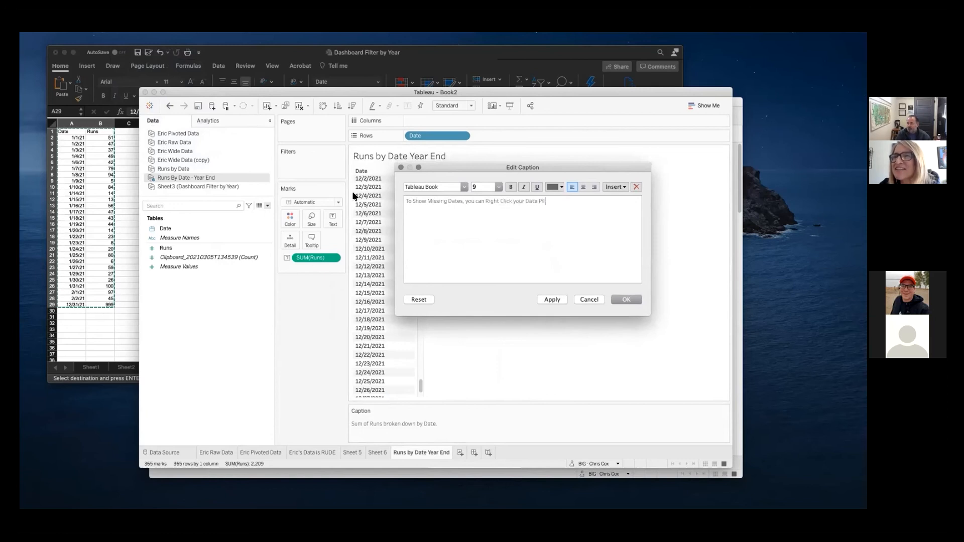
type("ll and Choose")
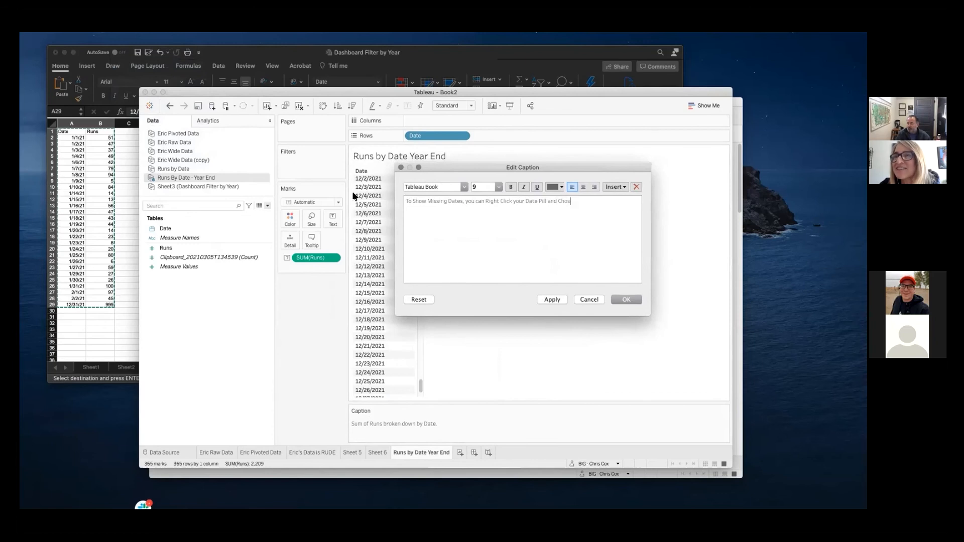
type(" \"Show Missing Values")
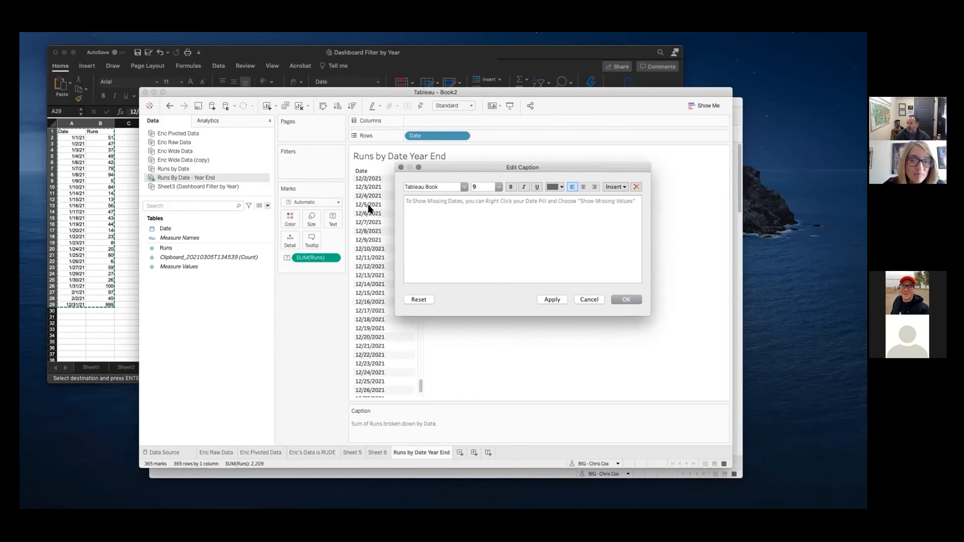
- Copy the whole caption text and set its font size to 18
left_click_drag(406, 201, 637, 202)
key("super+c")
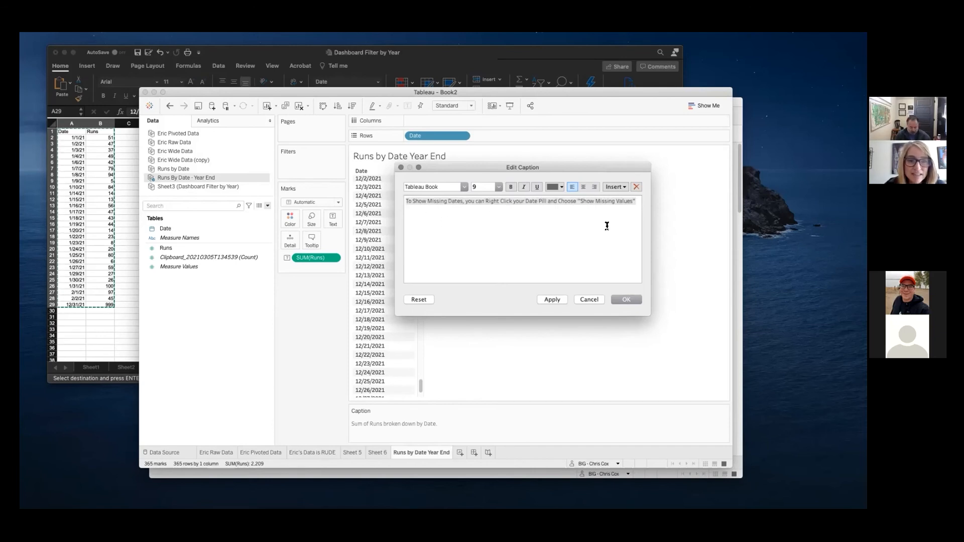
left_click(499, 187)
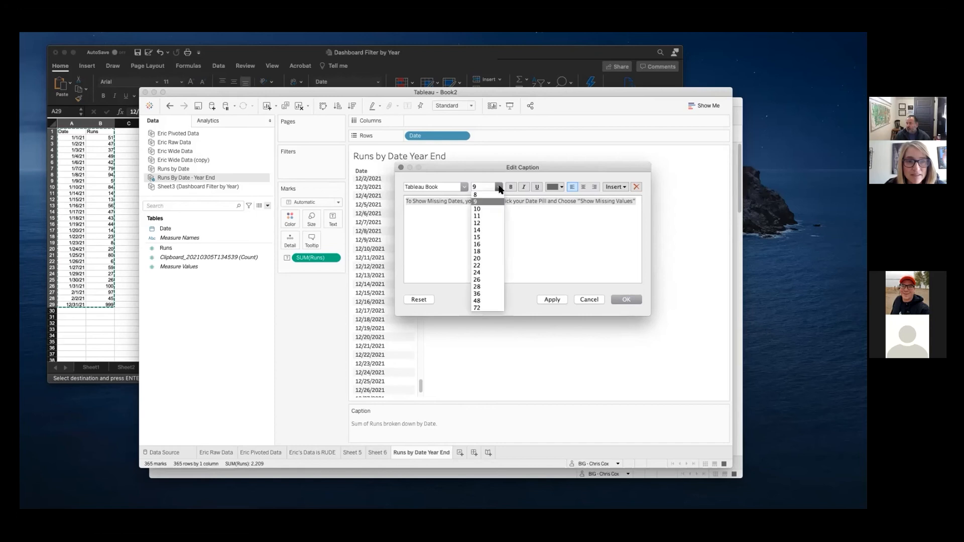
left_click(484, 251)
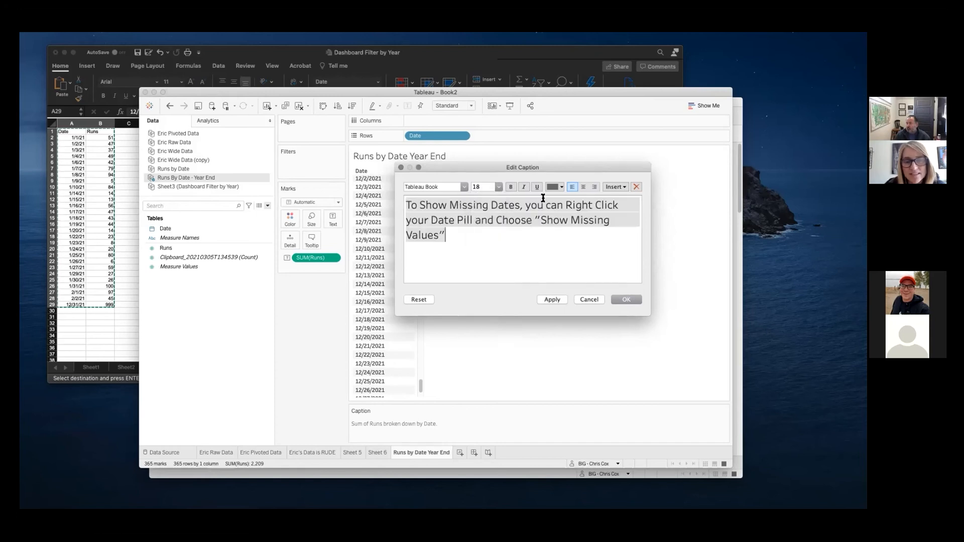
- Apply the caption changes and enlarge the caption area of Runs by Date Year End so the full text fits
left_click(626, 299)
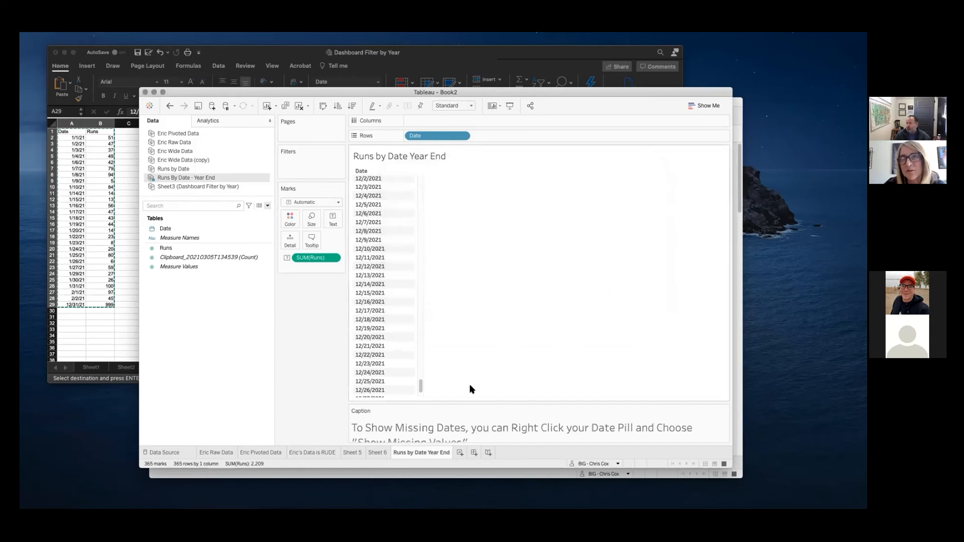
left_click_drag(469, 403, 470, 372)
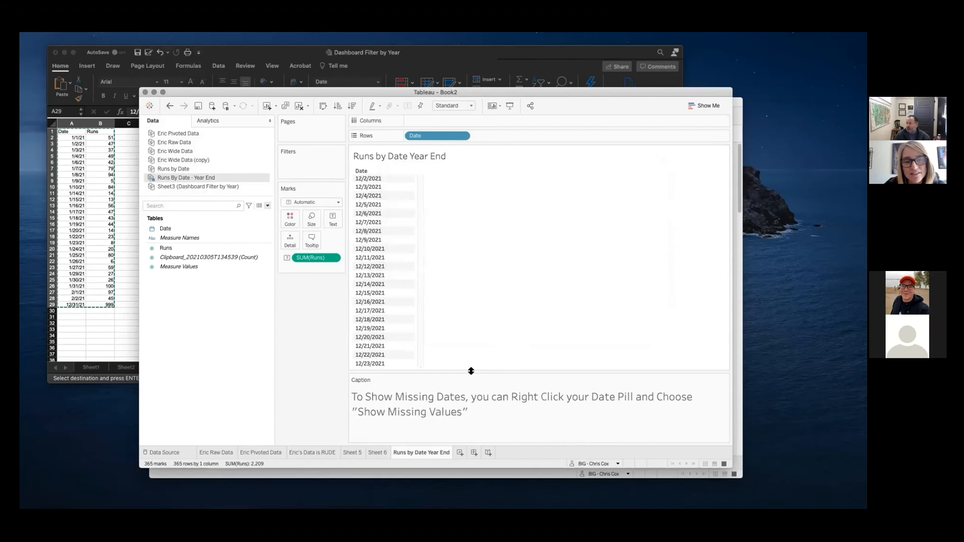
- Rename the Sheet 6 worksheet to Runs By Date - Missing Values
left_click(382, 451)
right_click(382, 450)
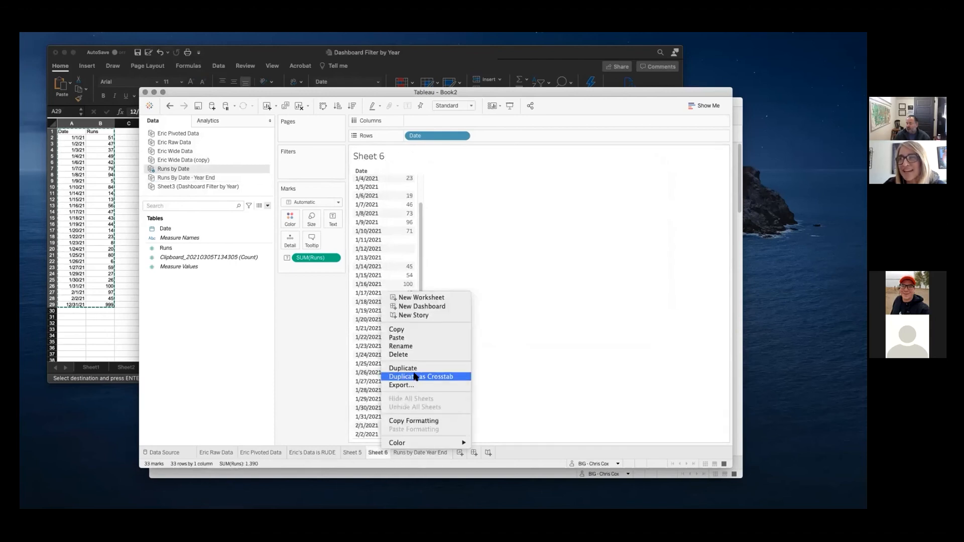
left_click(412, 347)
type("Runs By Date")
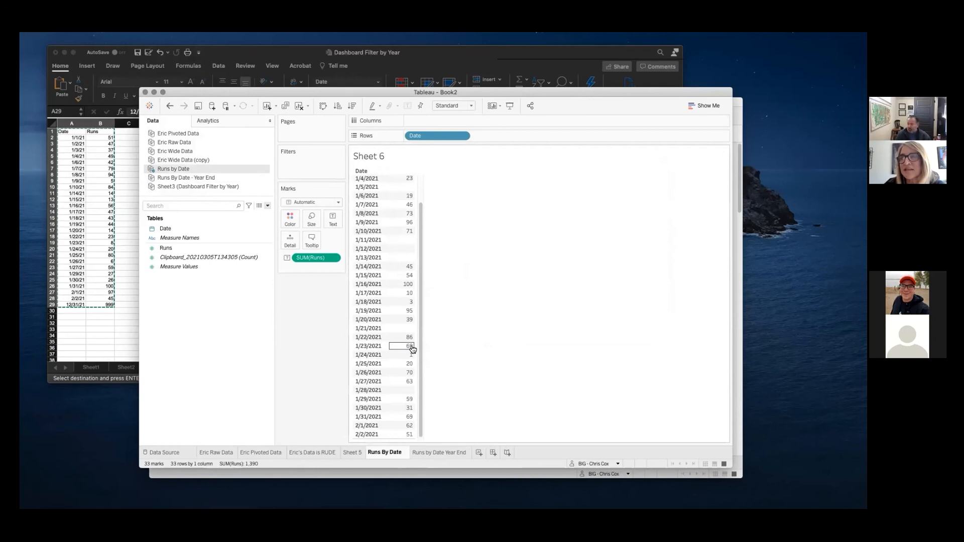
type(" - Missing Values")
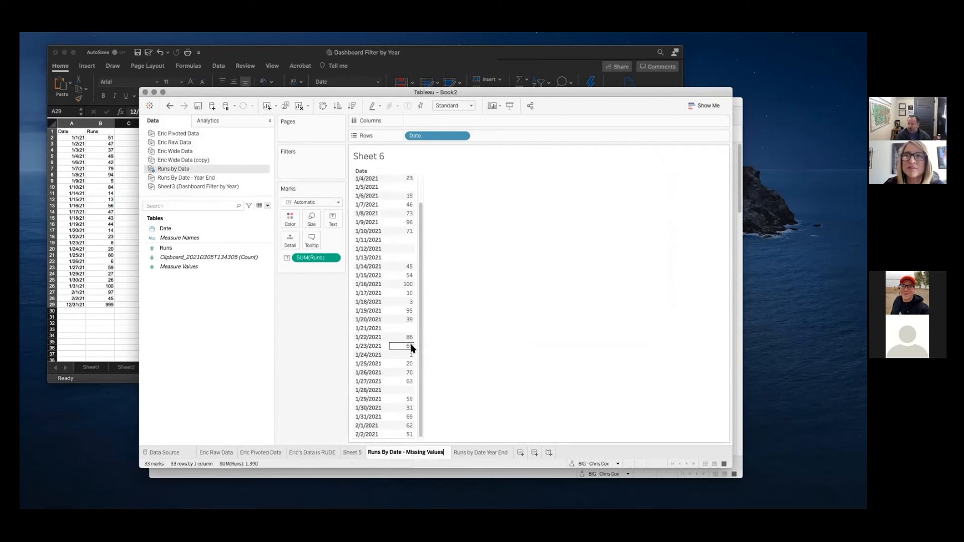
key("Return")
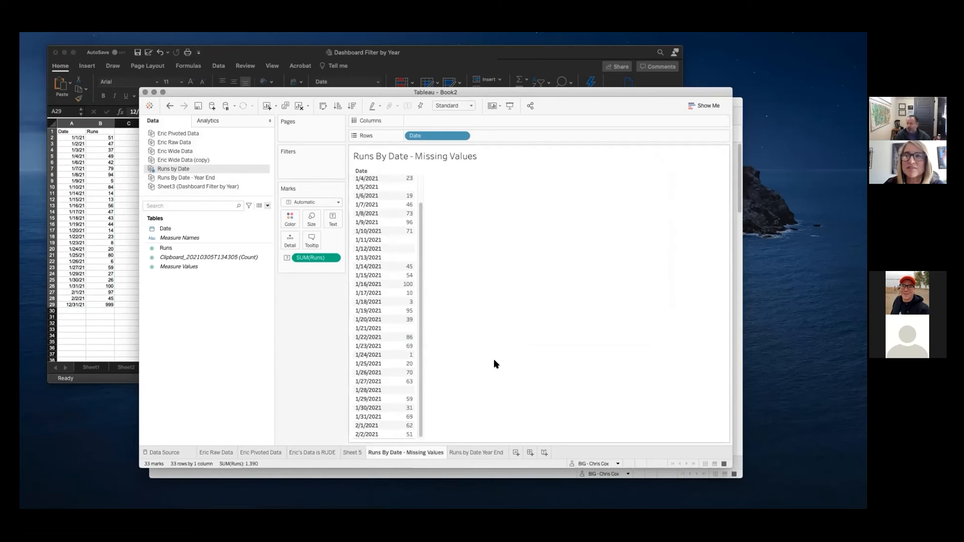
- Show the caption on Runs By Date - Missing Values and replace its text with the copied missing-dates instruction
mouse_move(194, 37)
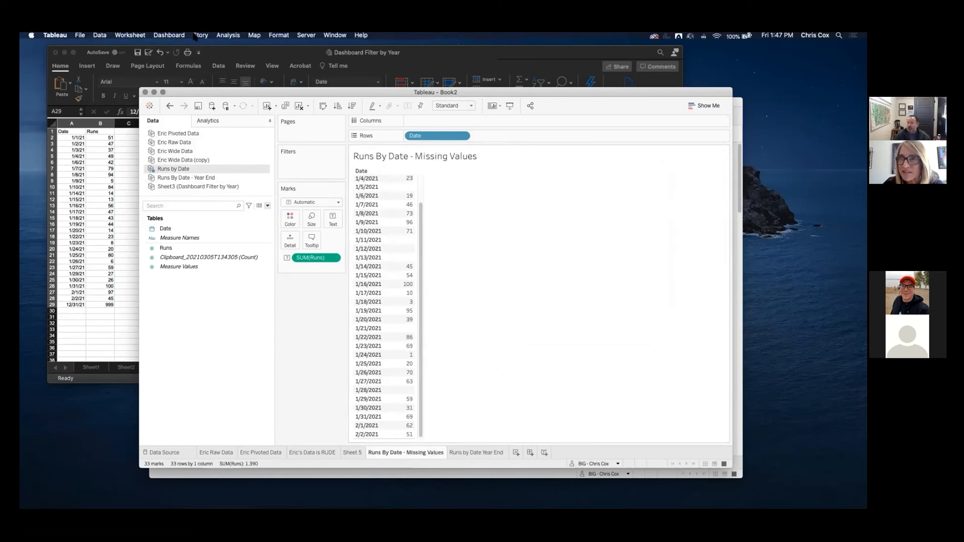
left_click(148, 36)
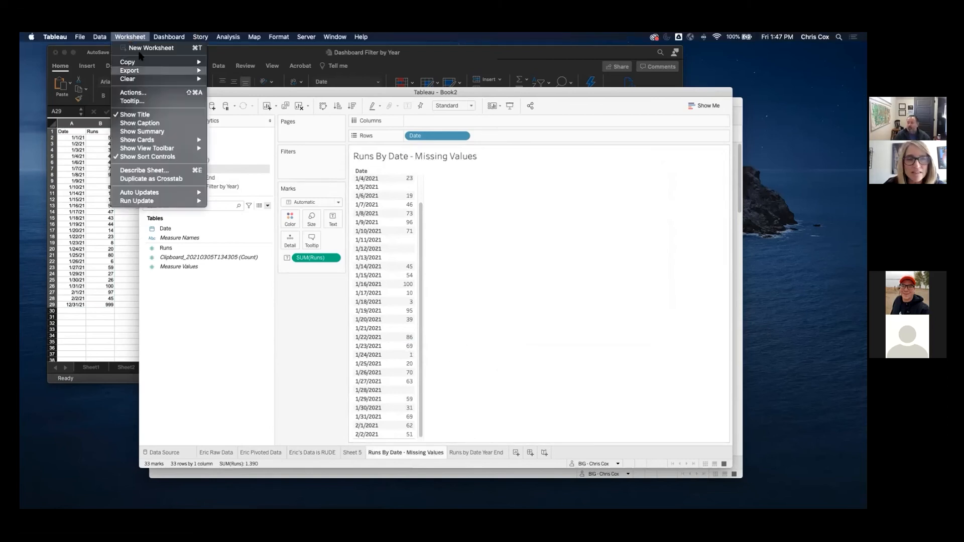
left_click(152, 123)
double_click(437, 425)
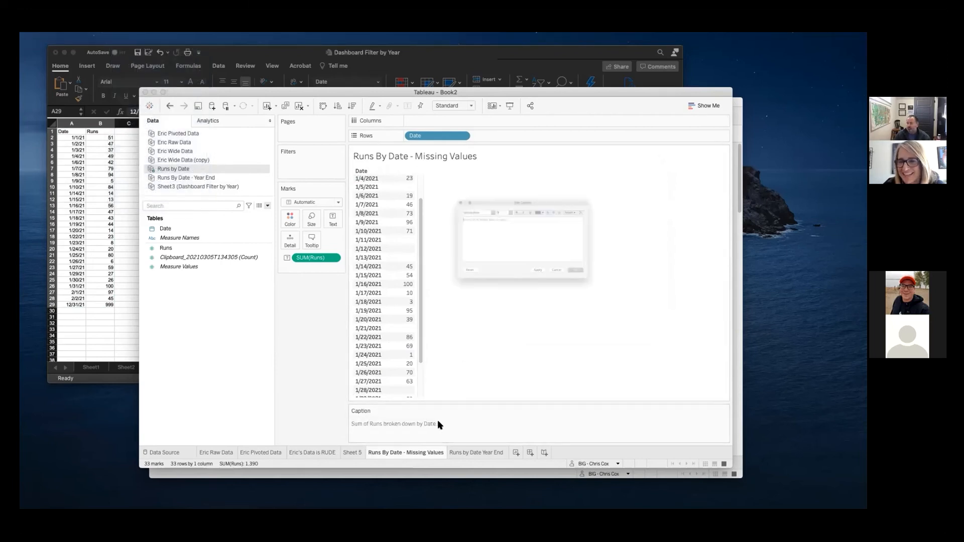
key("super+a")
key("super+v")
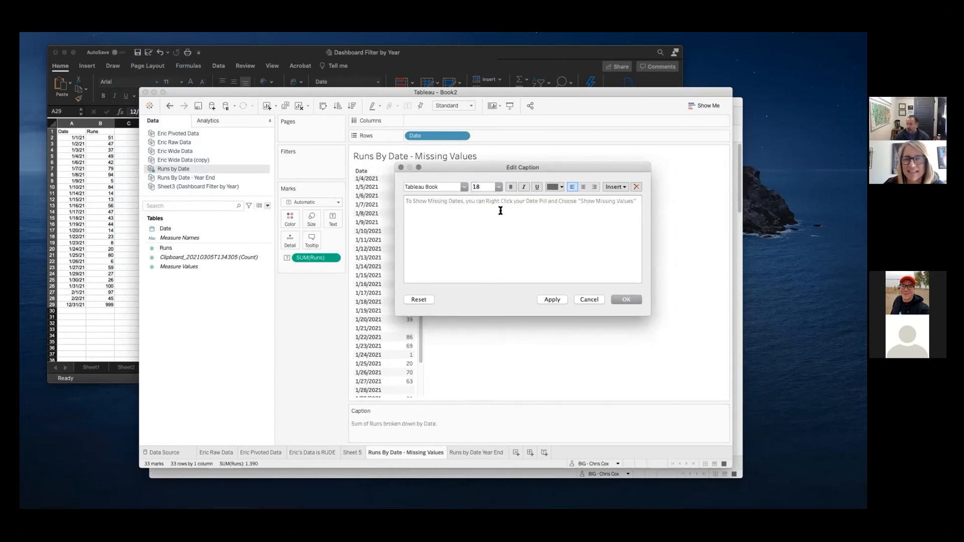
- Set the whole caption to font size 18, apply it and enlarge the caption area to fit the text
key("super+a")
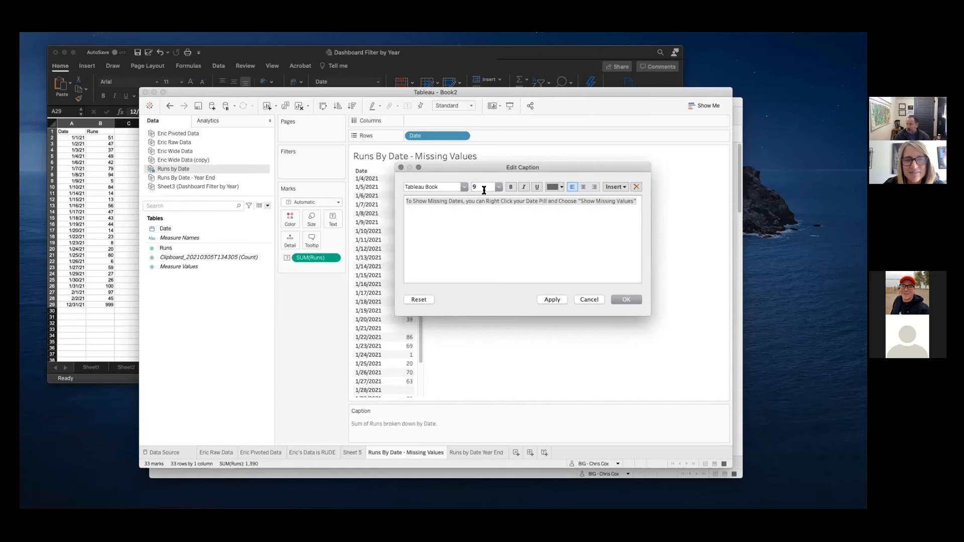
key("Return")
left_click(625, 300)
left_click_drag(530, 400, 525, 352)
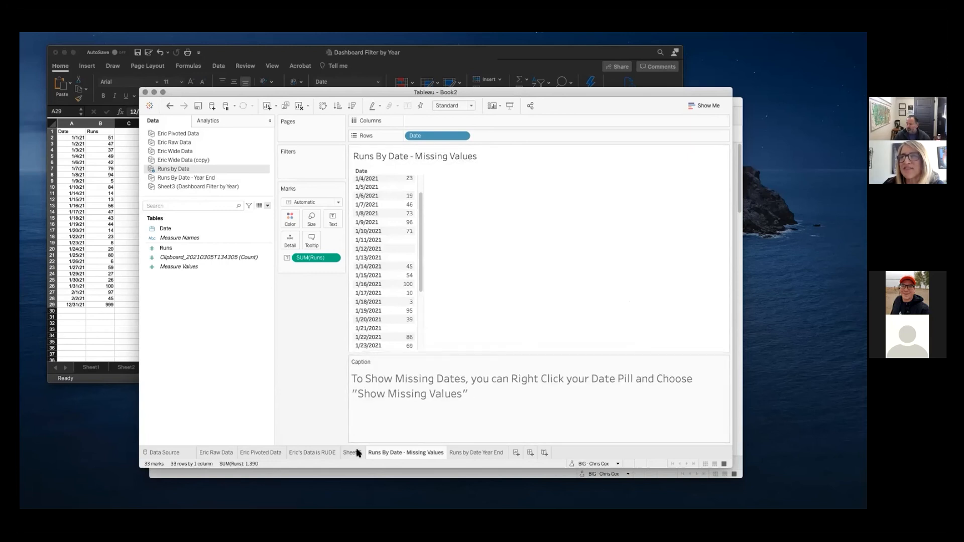
- Show the caption on the pivoted data worksheet and select its text for editing
left_click(227, 452)
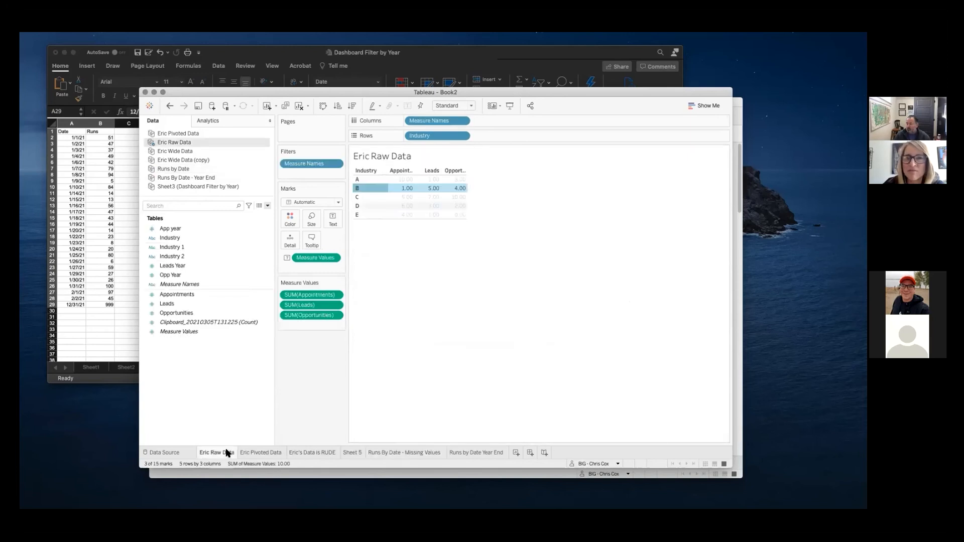
mouse_move(227, 453)
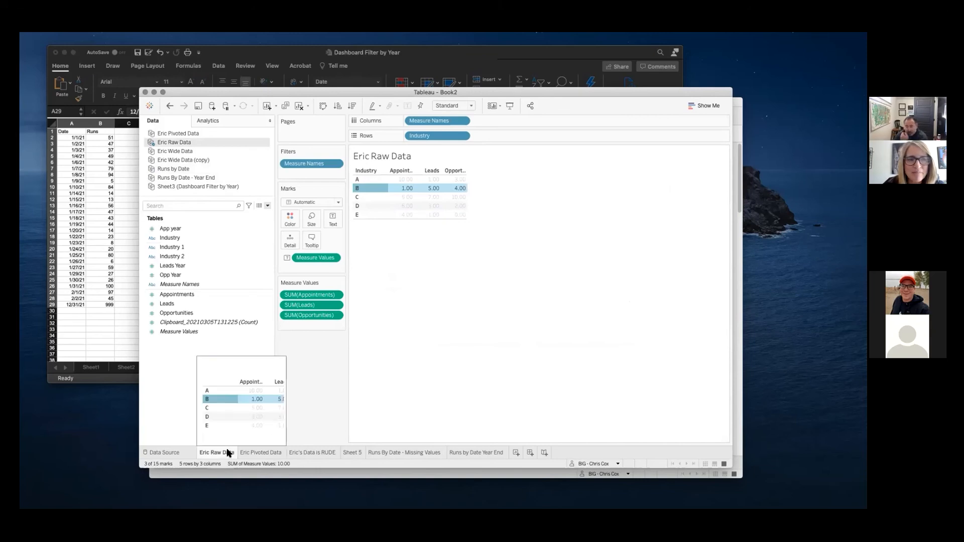
left_click(253, 451)
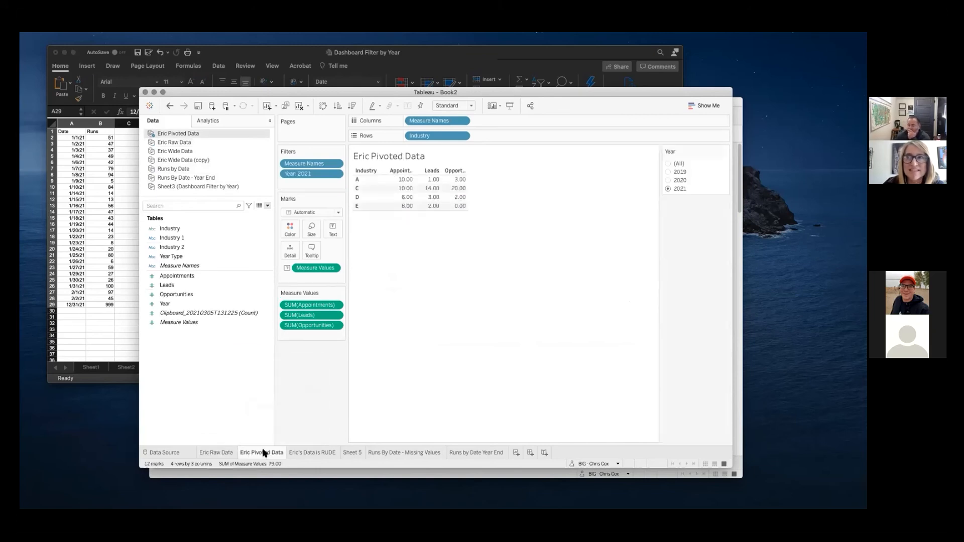
right_click(262, 452)
left_click(253, 450)
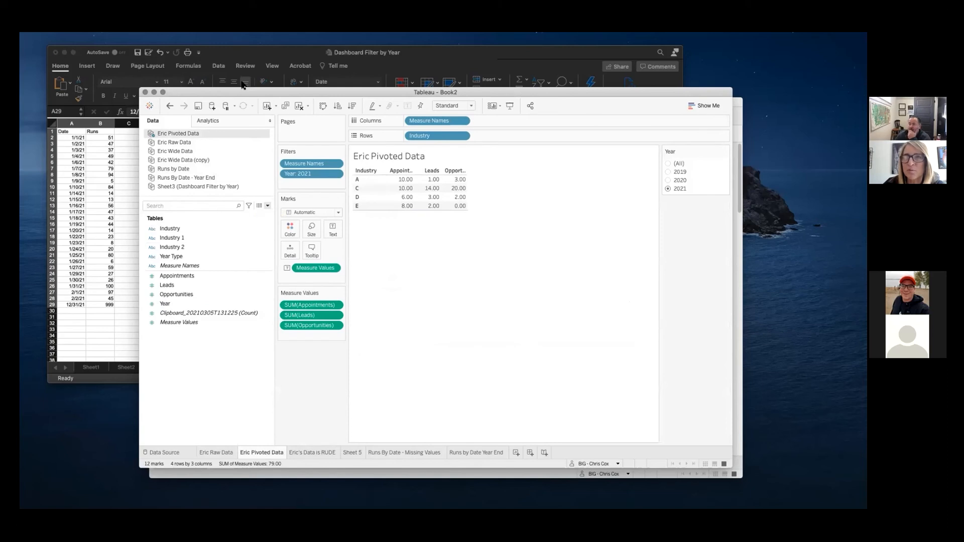
mouse_move(201, 35)
left_click(130, 37)
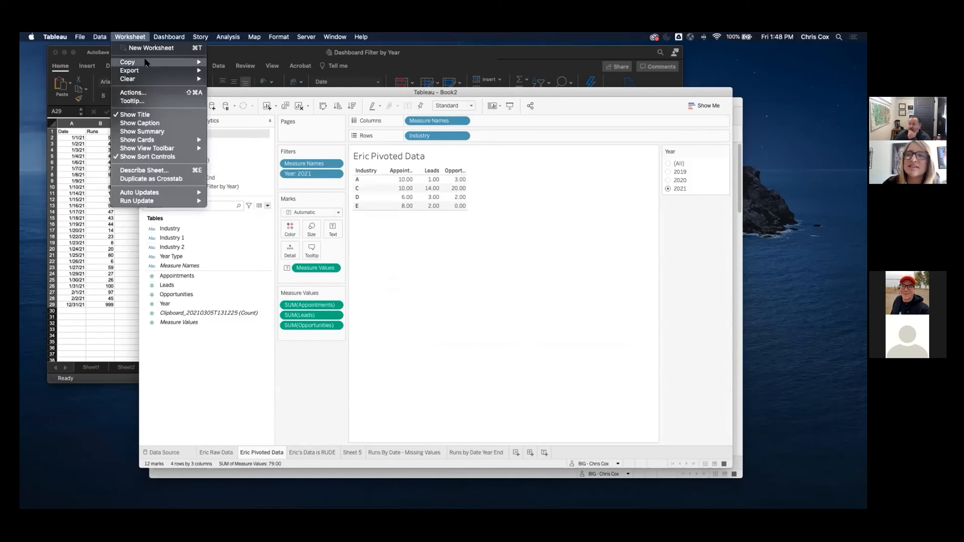
left_click(140, 123)
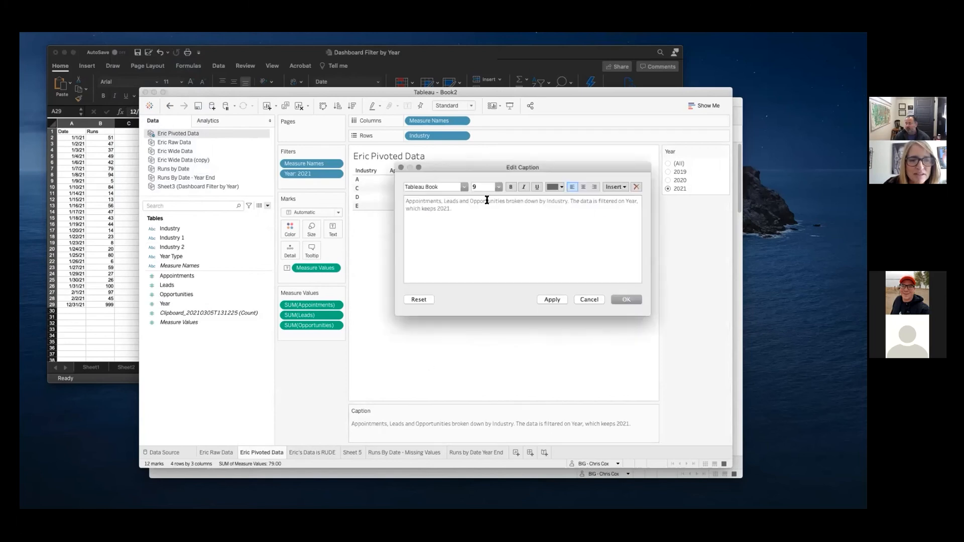
left_click_drag(484, 211, 349, 159)
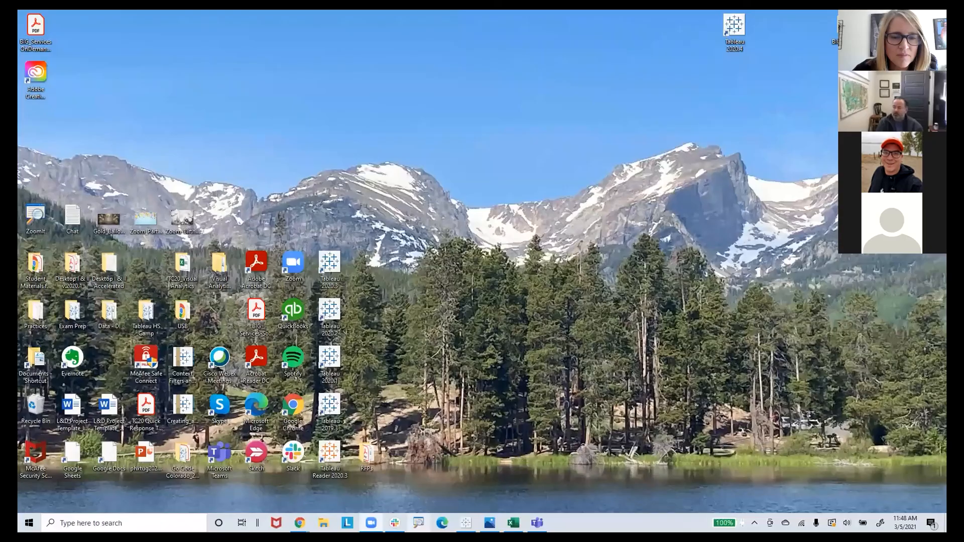
- Switch to Chrome, maximize the window and search the web for tableau learning
mouse_move(300, 522)
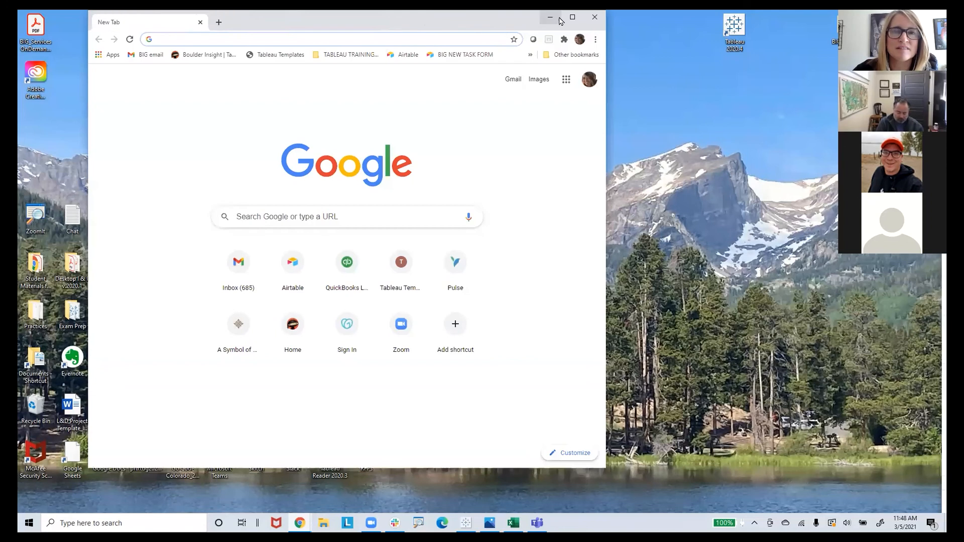
left_click(573, 18)
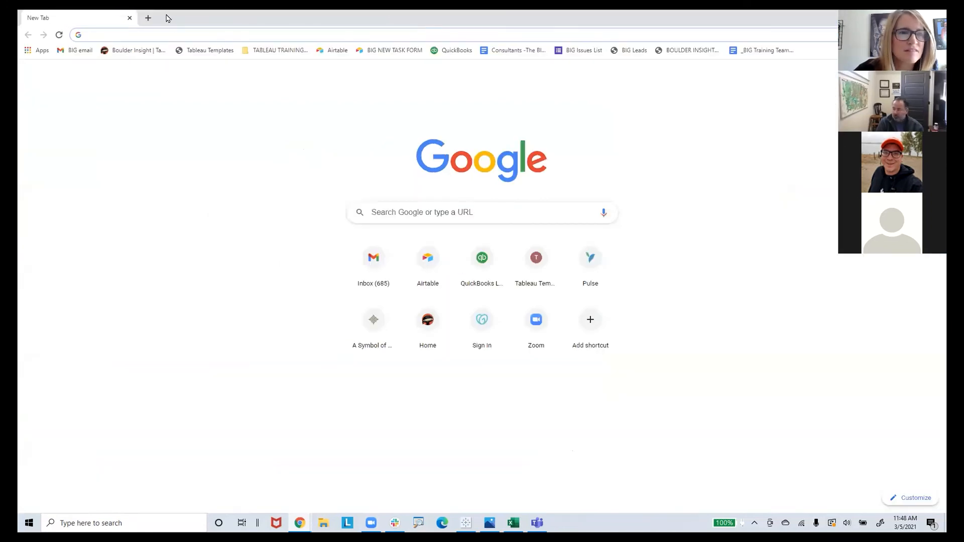
left_click(161, 31)
type("tableaulearning")
left_click(136, 73)
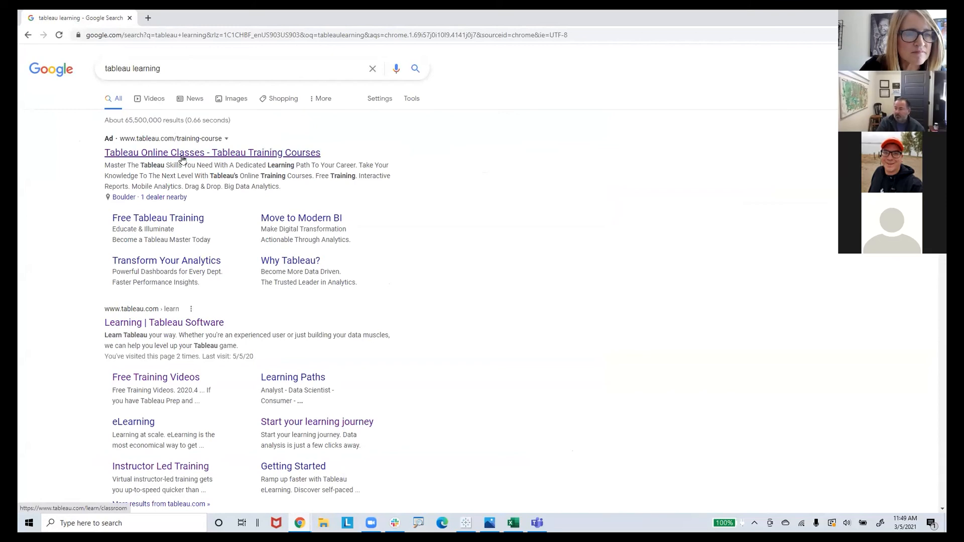
- Check the Learning | Tableau Software result, return to the search results and look through them
left_click(199, 324)
key("alt+Left")
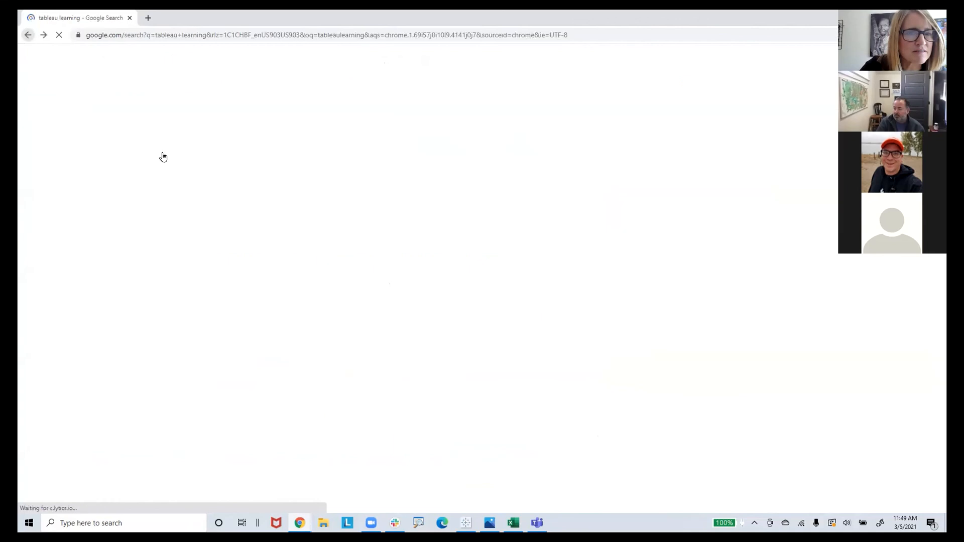
scroll(198, 216, "down", 3)
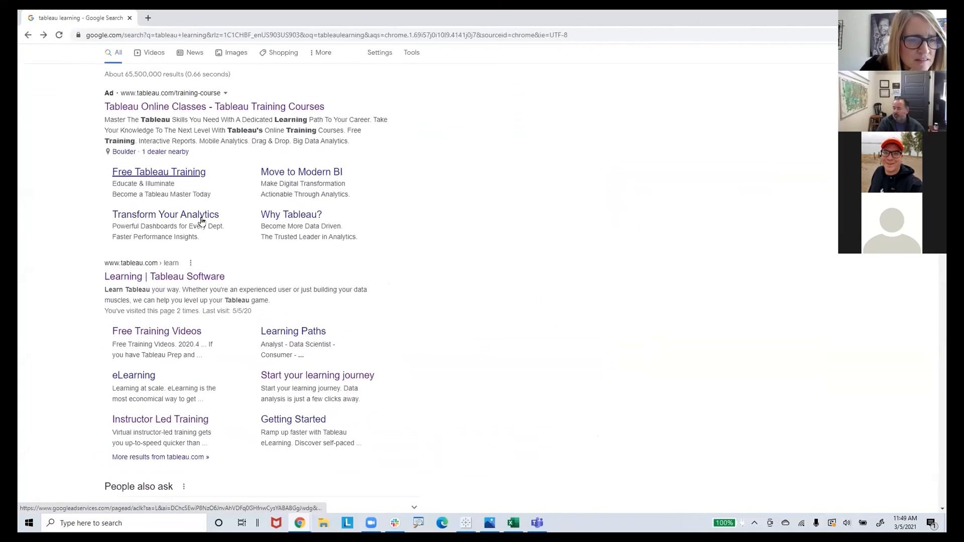
scroll(201, 221, "up", 3)
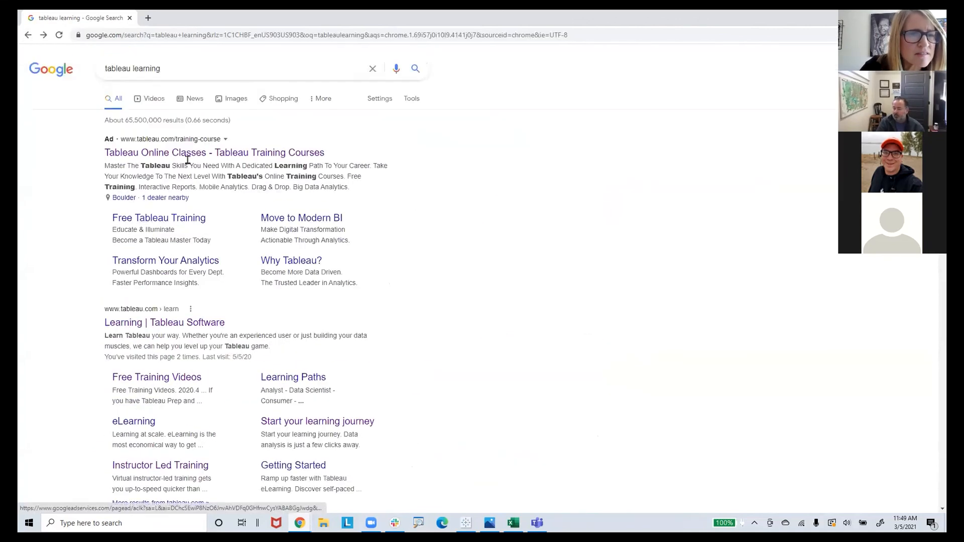
- Search for learning tableau and open the learningtableau.com website from the results
left_click_drag(170, 71, 104, 70)
type("learni")
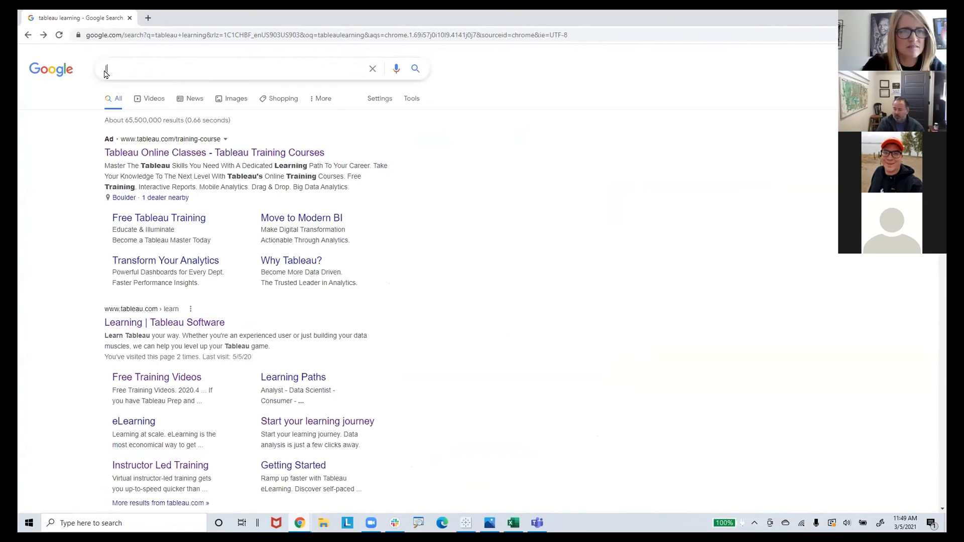
type("ngtableau")
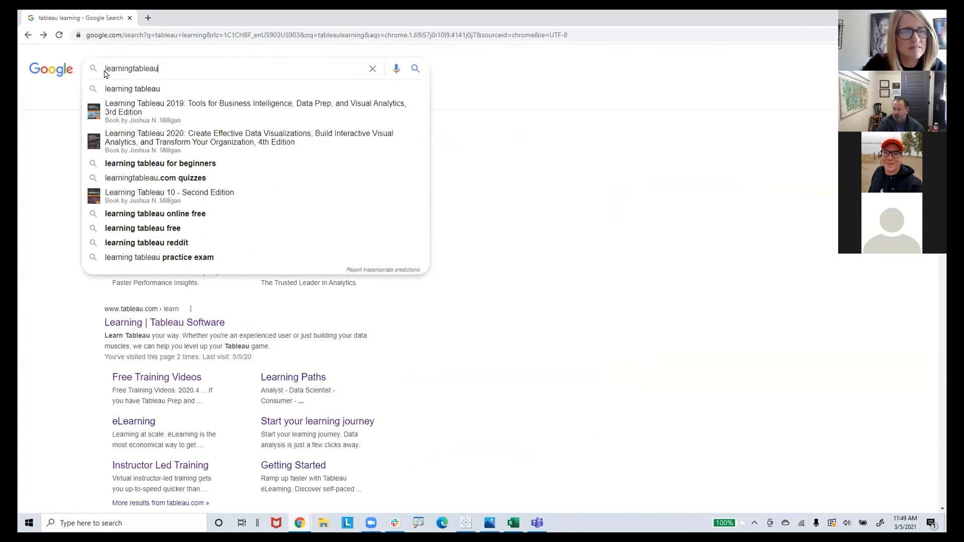
left_click(123, 89)
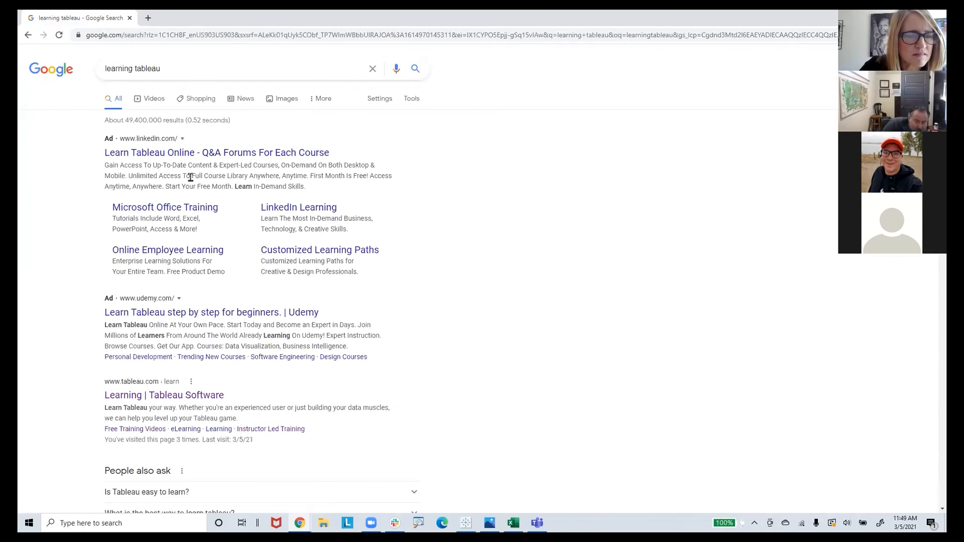
scroll(190, 226, "down", 6)
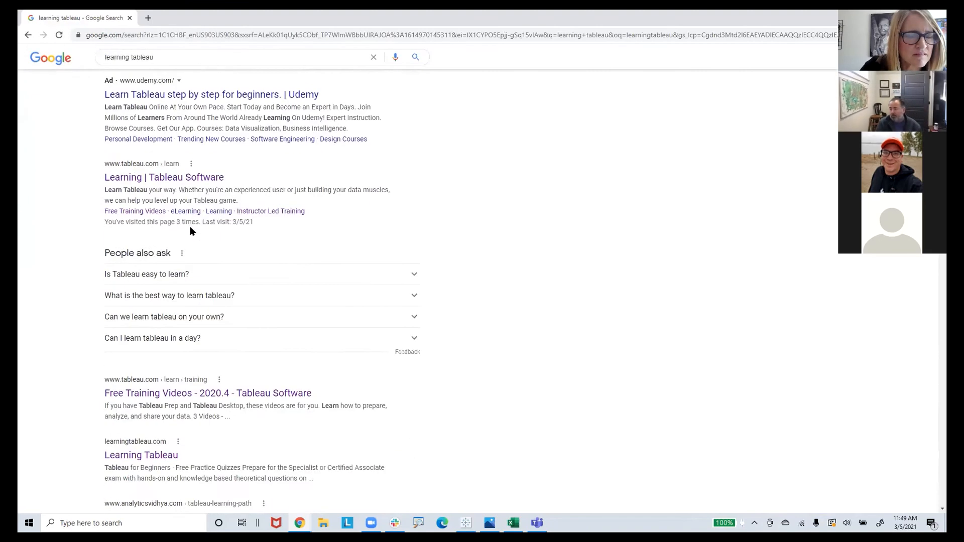
scroll(191, 231, "down", 1)
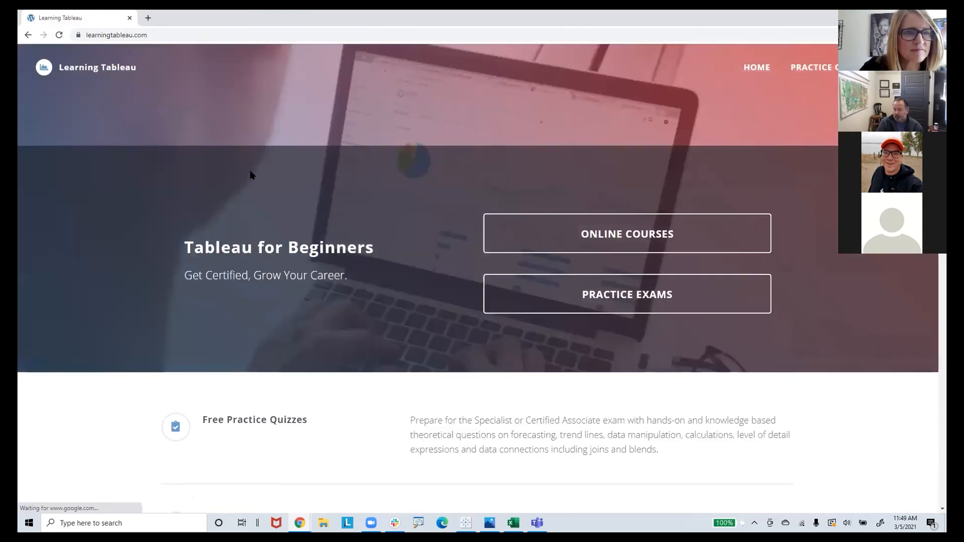
left_click_drag(148, 34, 97, 40)
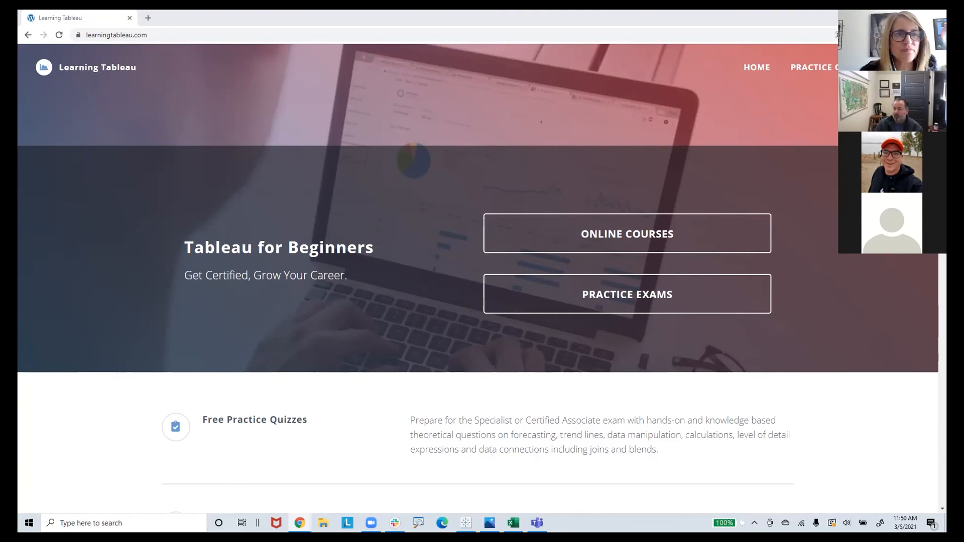
- Search for tableau certifications in a new tab and open the Product exams section of Tableau's Certification page
left_click(148, 17)
left_click(182, 32)
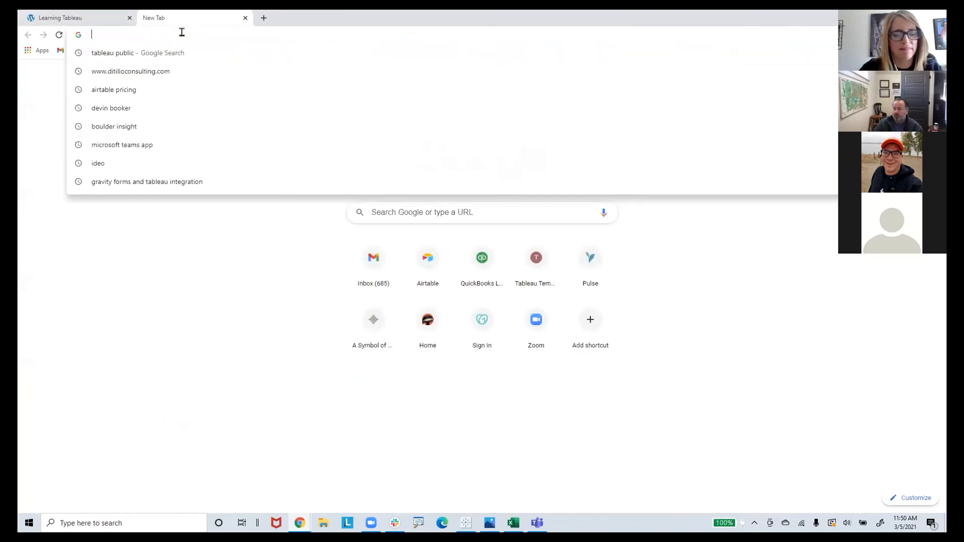
type("tableau c")
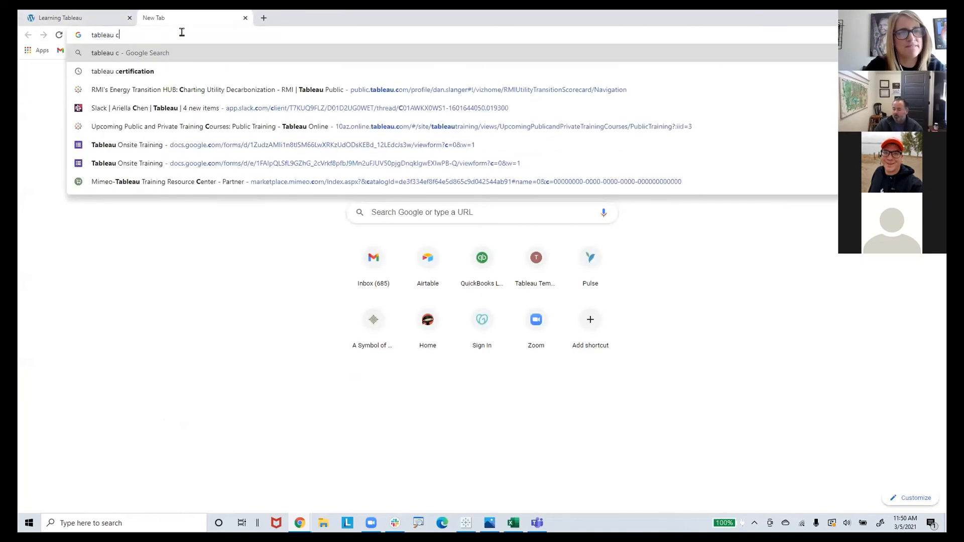
type("ertifications")
key("Return")
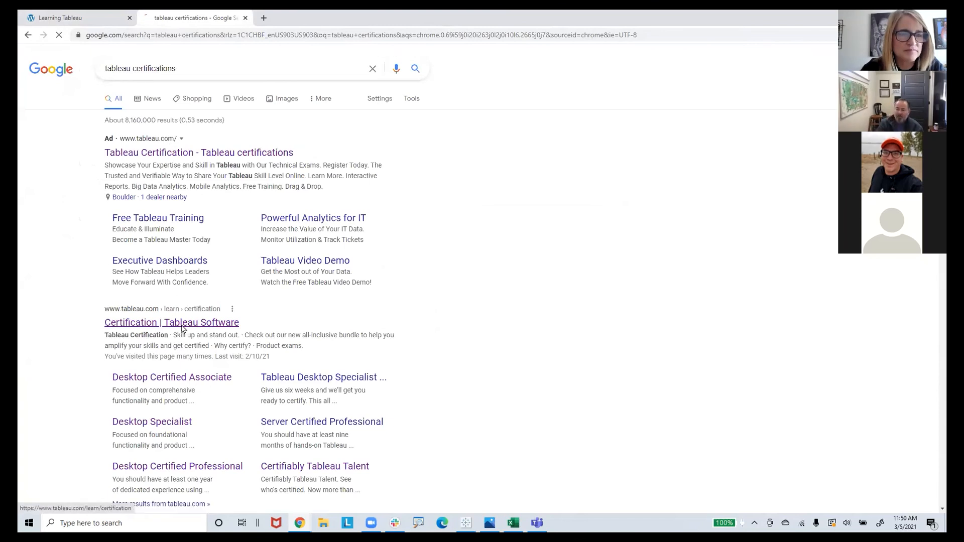
left_click(180, 324)
scroll(237, 279, "down", 10)
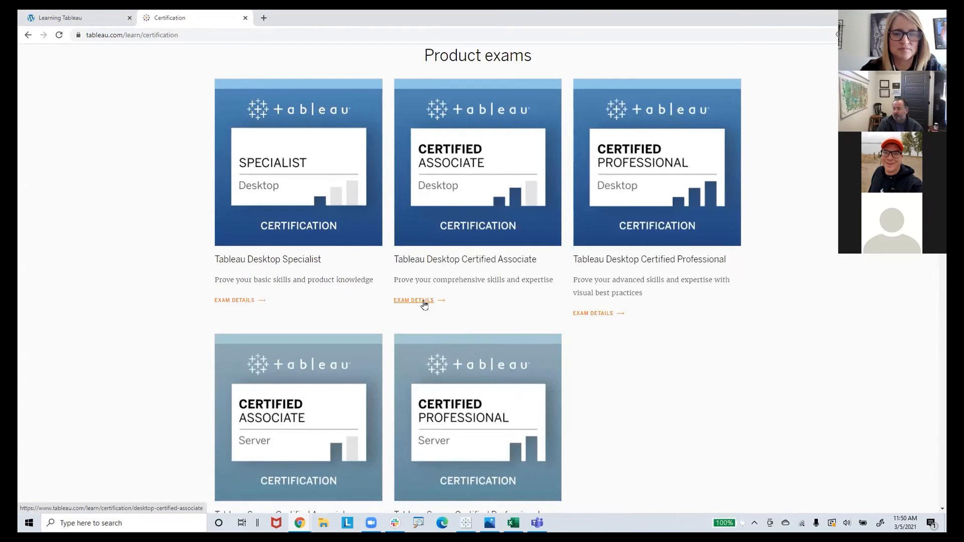
- Open the exam details for Tableau Desktop Certified Associate and review the fee, learning resources and exam format
left_click(424, 302)
scroll(445, 281, "down", 3)
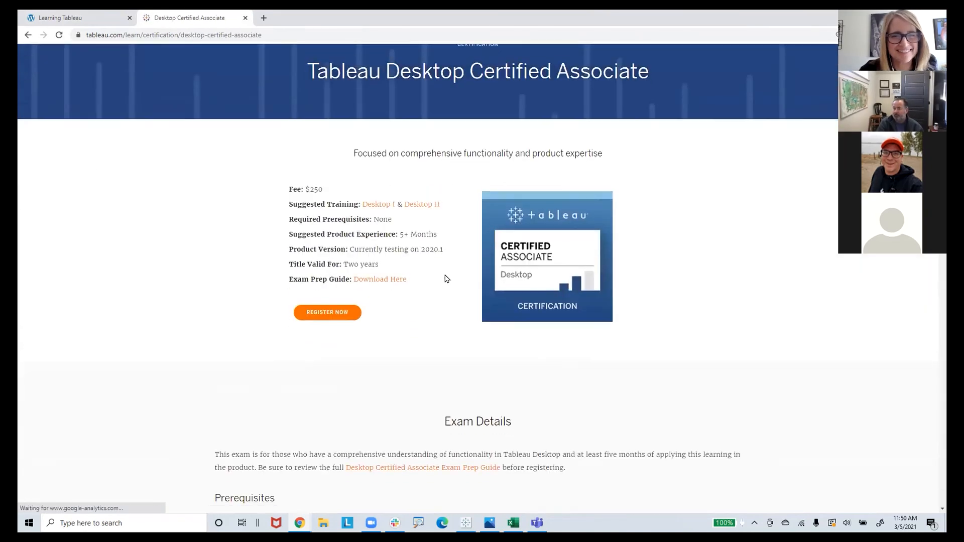
scroll(445, 284, "down", 9)
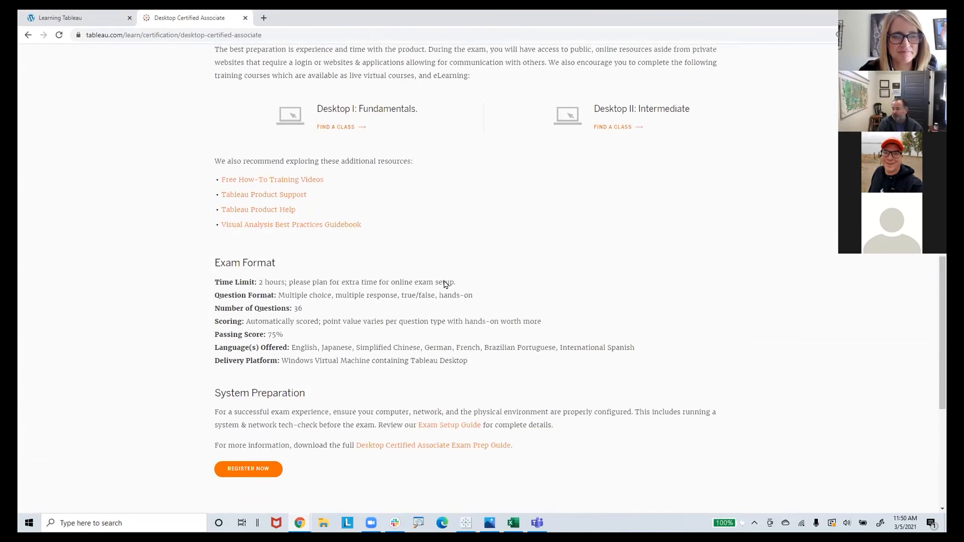
scroll(529, 295, "down", 1)
scroll(528, 295, "up", 8)
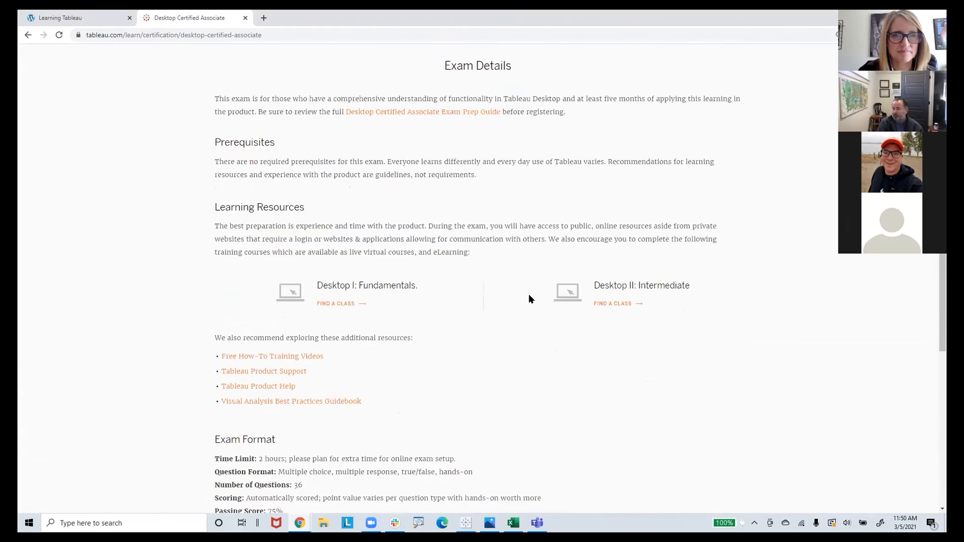
scroll(528, 299, "up", 3)
scroll(482, 287, "down", 1)
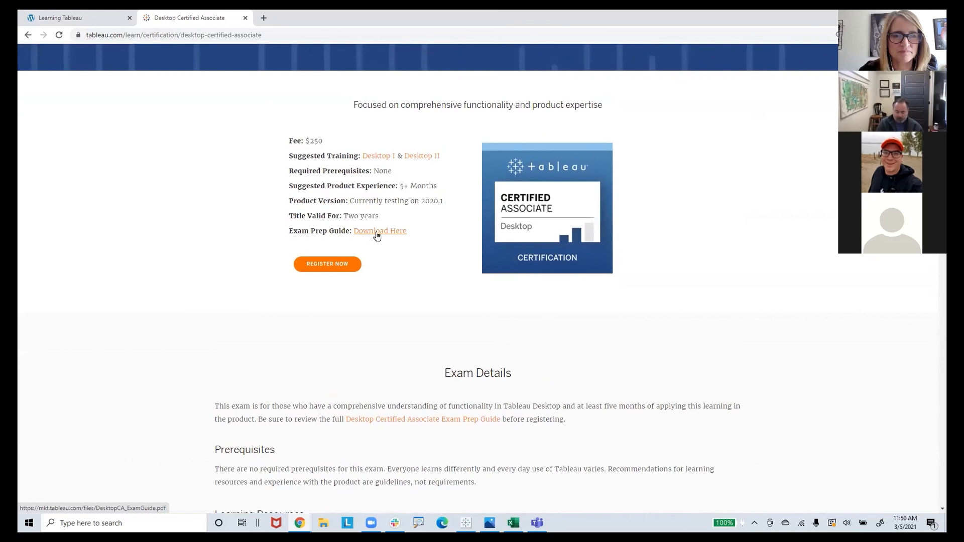
- Open the Desktop Certified Associate exam prep guide and page through it to the Sample Questions on page 5
left_click(376, 233)
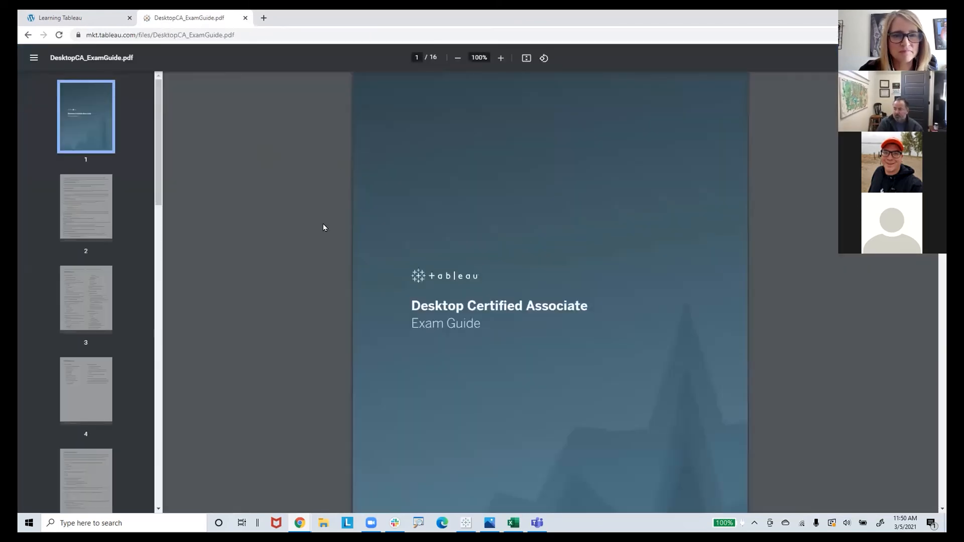
left_click(101, 225)
left_click(95, 291)
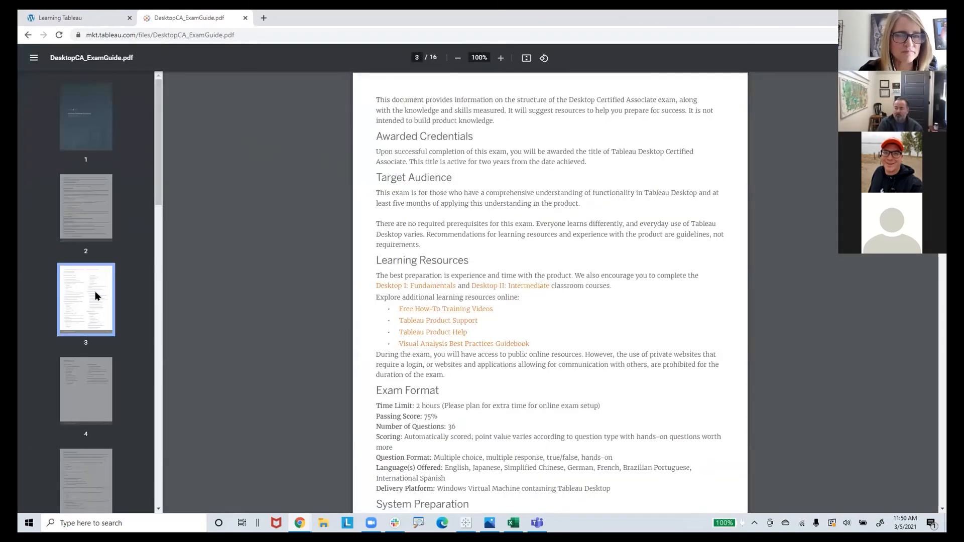
left_click(95, 381)
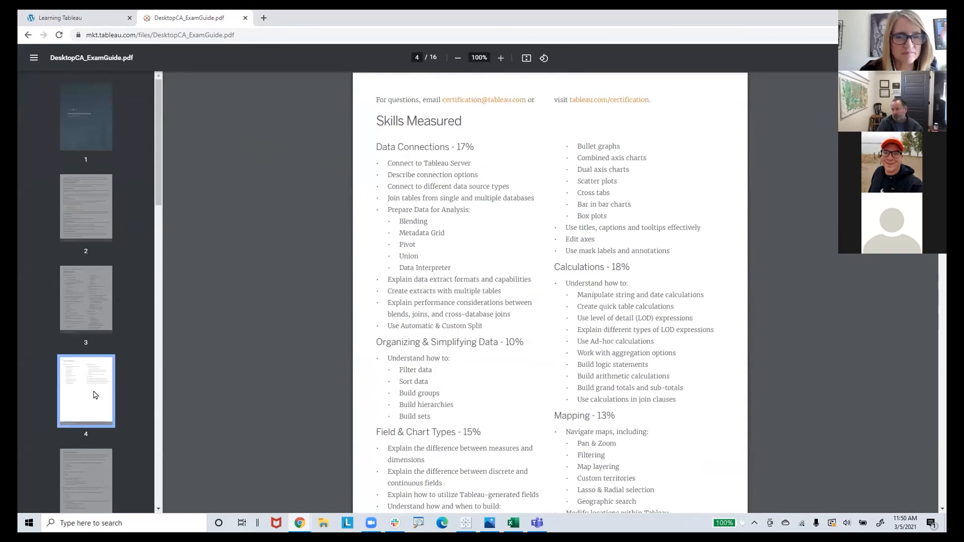
left_click(88, 464)
- Look through the sample exam questions on pages 5 to 7 of the exam guide
scroll(105, 437, "down", 5)
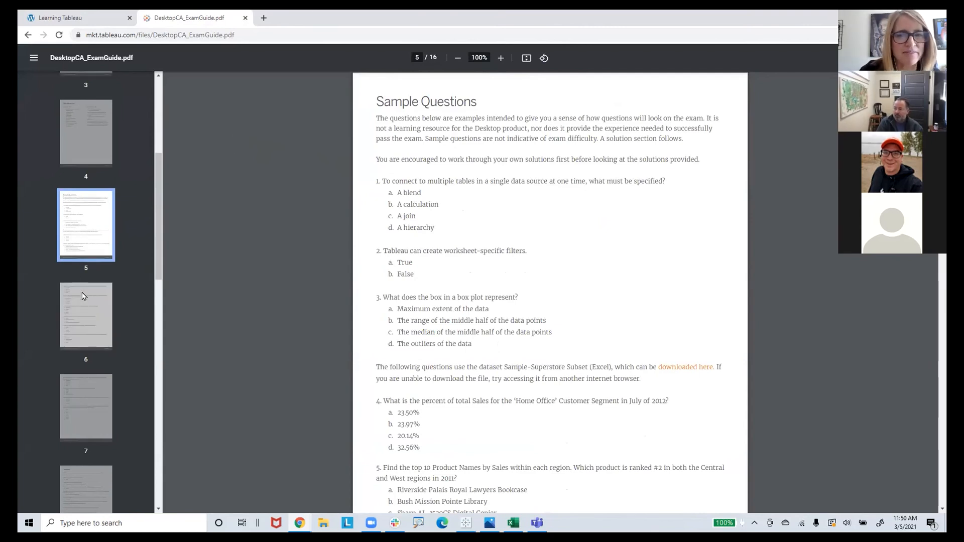
left_click(85, 314)
left_click(83, 236)
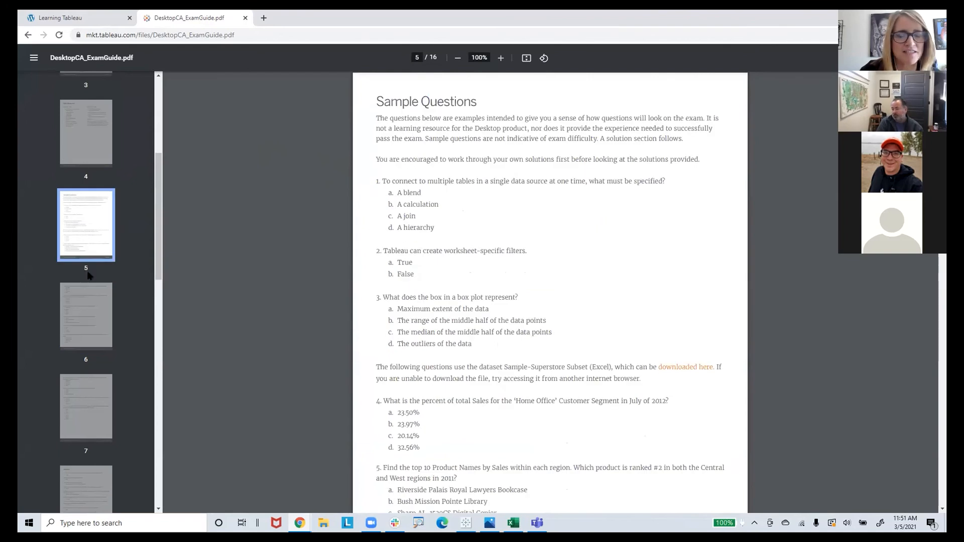
left_click(94, 391)
scroll(123, 318, "down", 2)
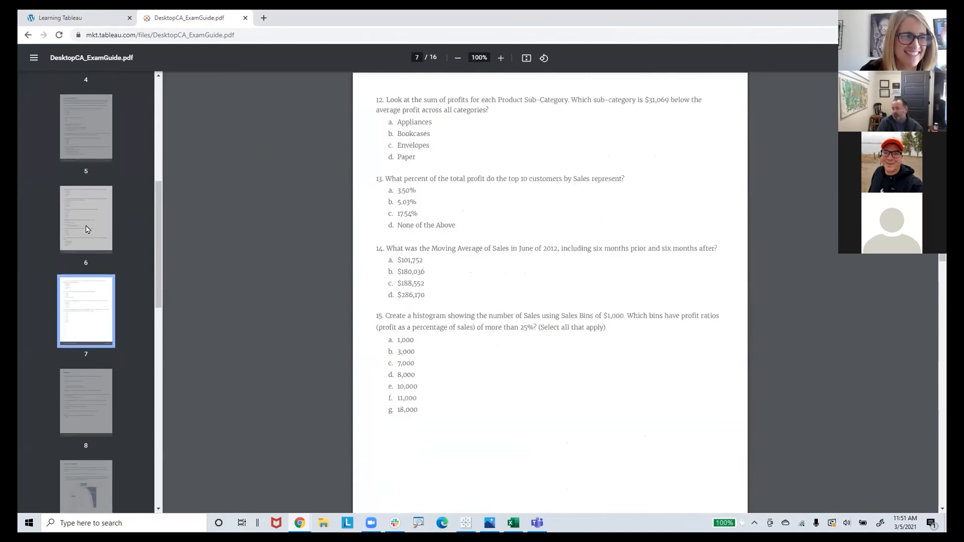
left_click(84, 154)
left_click(83, 241)
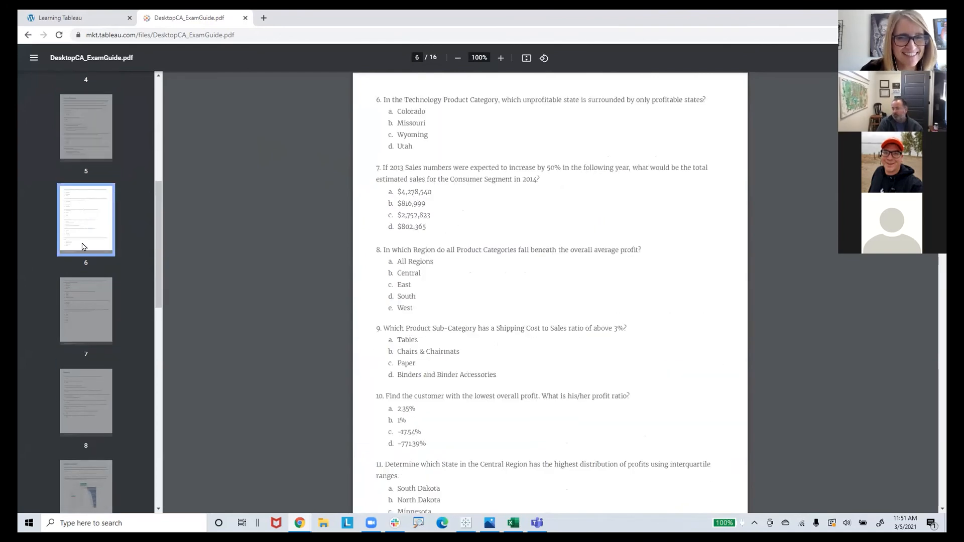
left_click(78, 306)
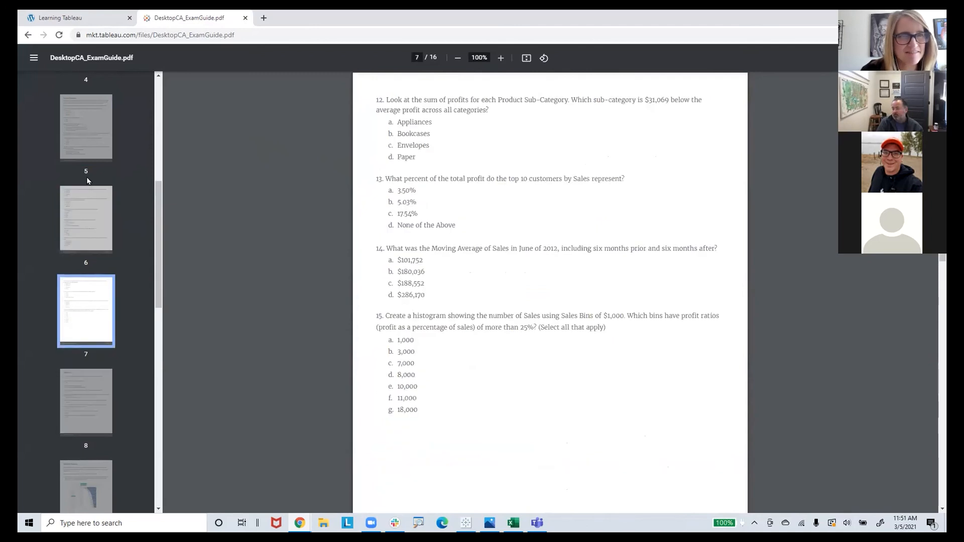
- Return to the Skills Measured sections on pages 3 and 4 of the guide, review them, and select the guide's web address
scroll(92, 178, "up", 1)
scroll(91, 179, "up", 5)
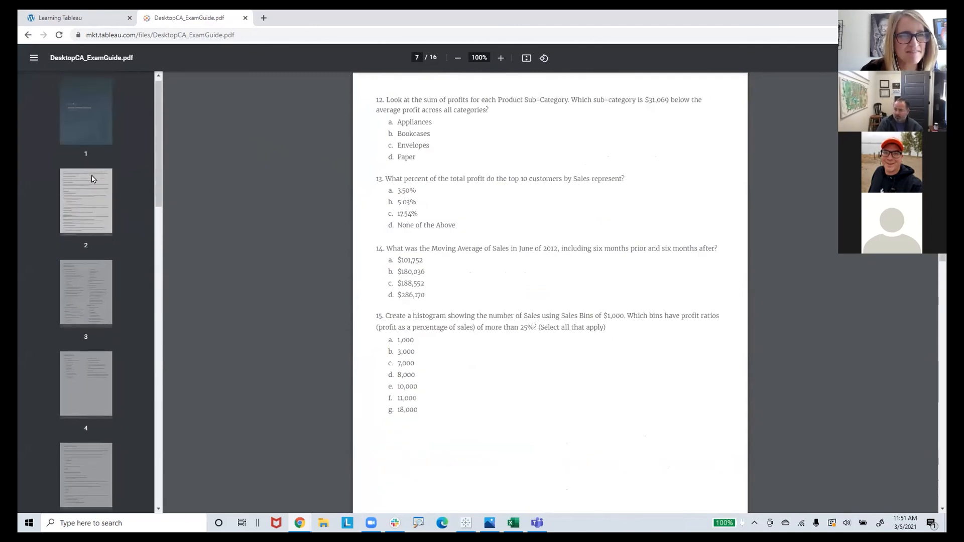
left_click(91, 205)
scroll(420, 348, "down", 1)
left_click(74, 288)
scroll(497, 217, "down", 1)
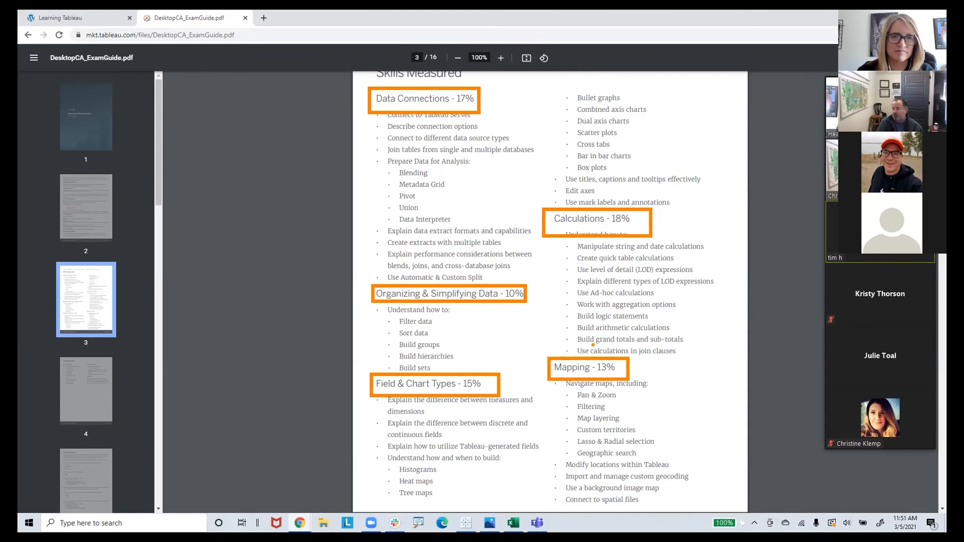
left_click(108, 399)
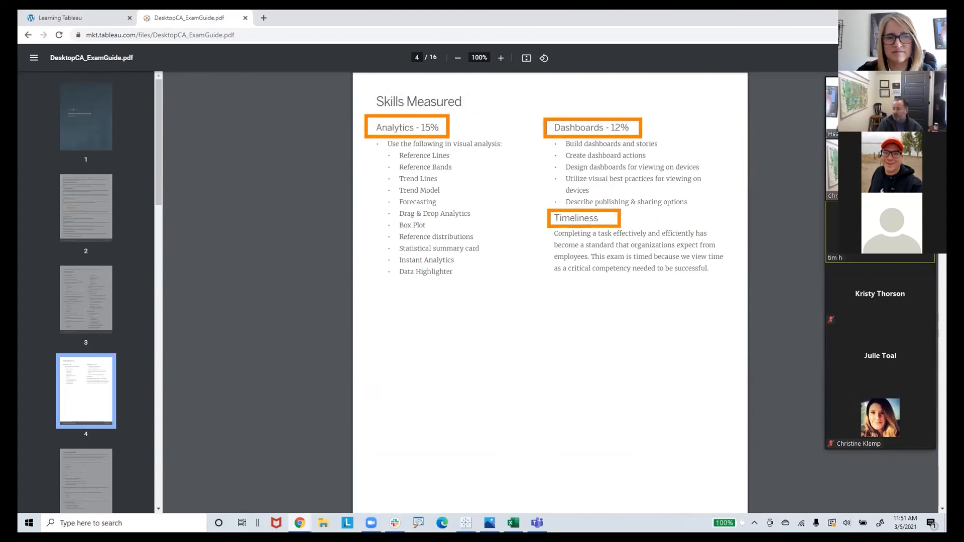
left_click(240, 35)
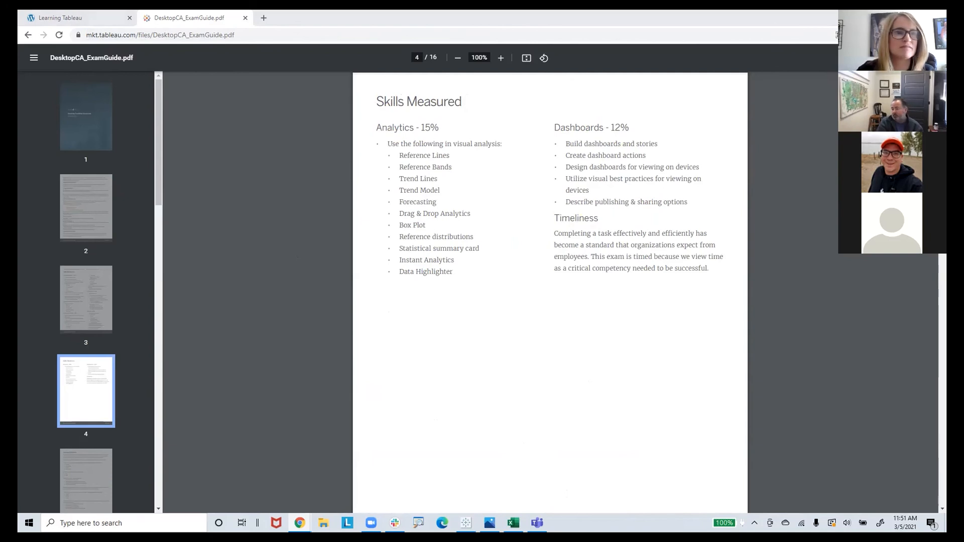
- Open the Practice Exams from the Learning Tableau site, look through the Certified Associate exams and select the page's web address
left_click(89, 15)
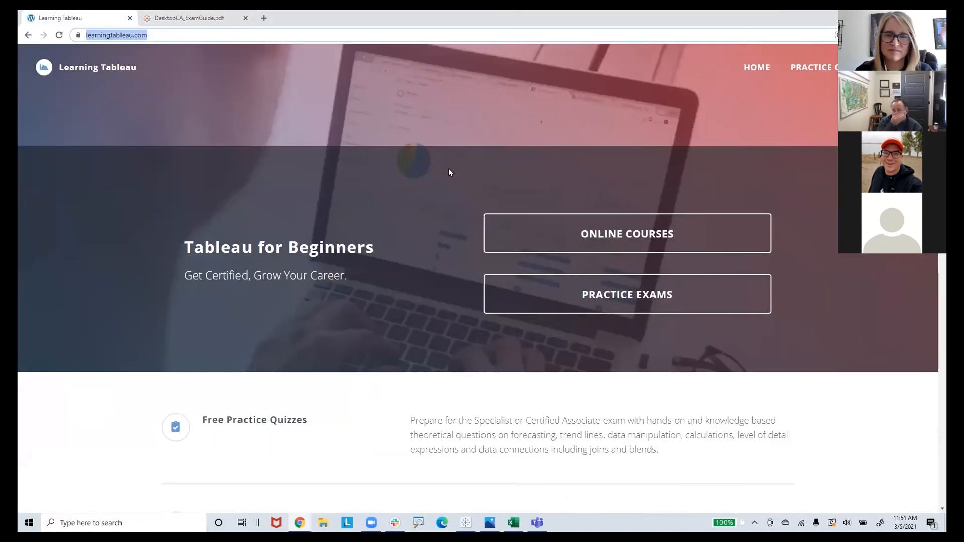
left_click(610, 295)
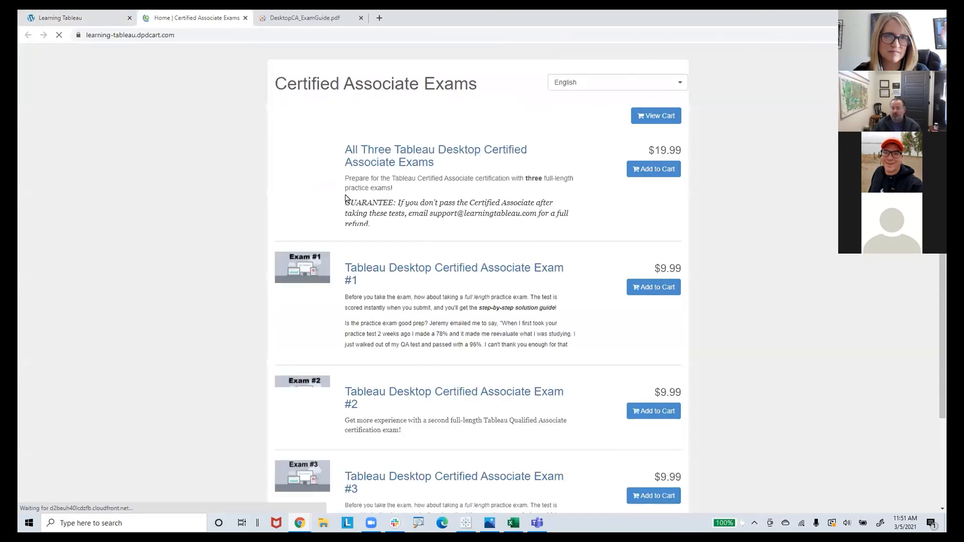
scroll(374, 193, "down", 1)
scroll(374, 197, "down", 1)
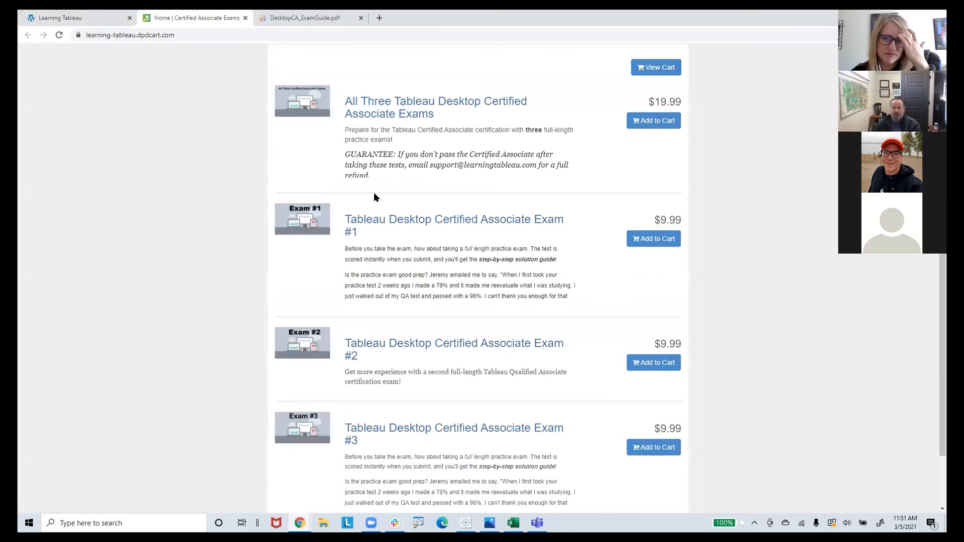
scroll(374, 196, "down", 2)
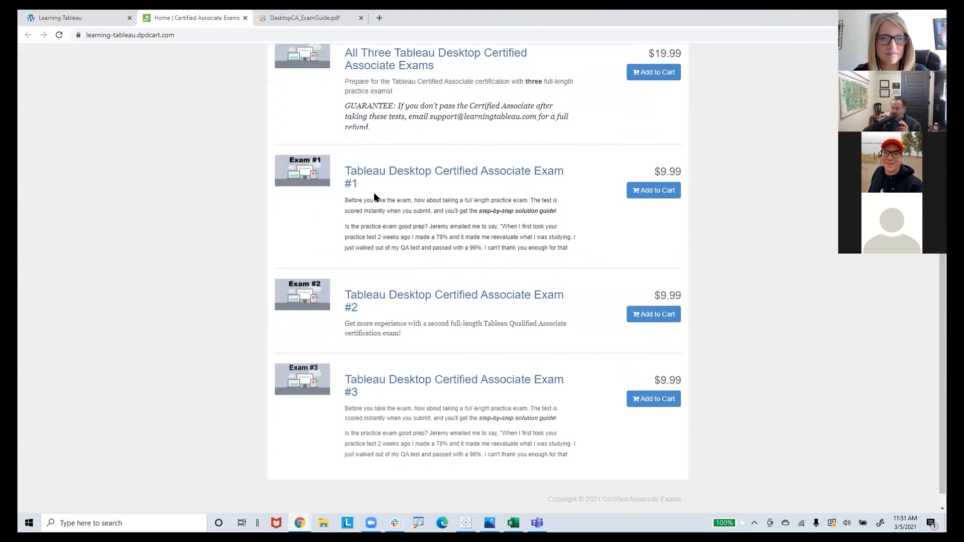
scroll(373, 197, "up", 2)
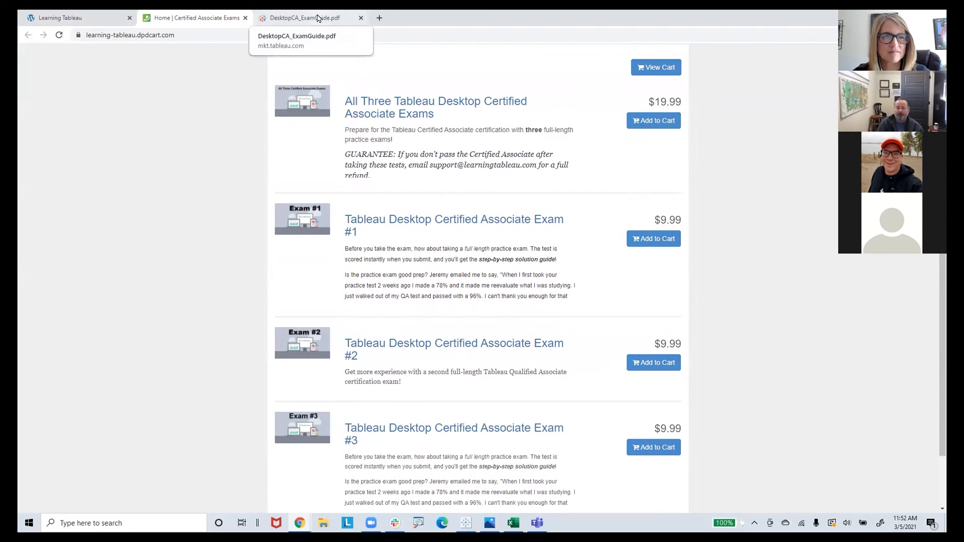
scroll(281, 71, "up", 1)
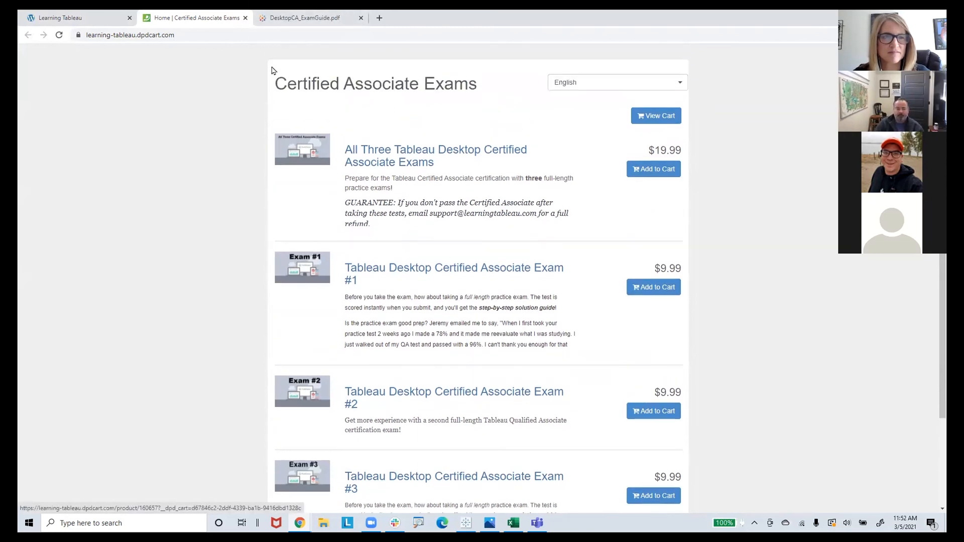
left_click(198, 35)
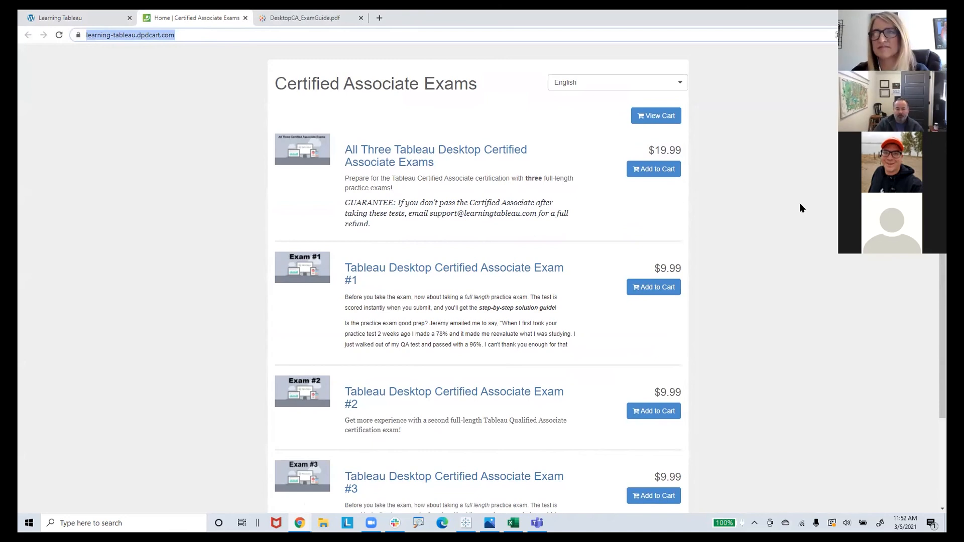
left_click(890, 209)
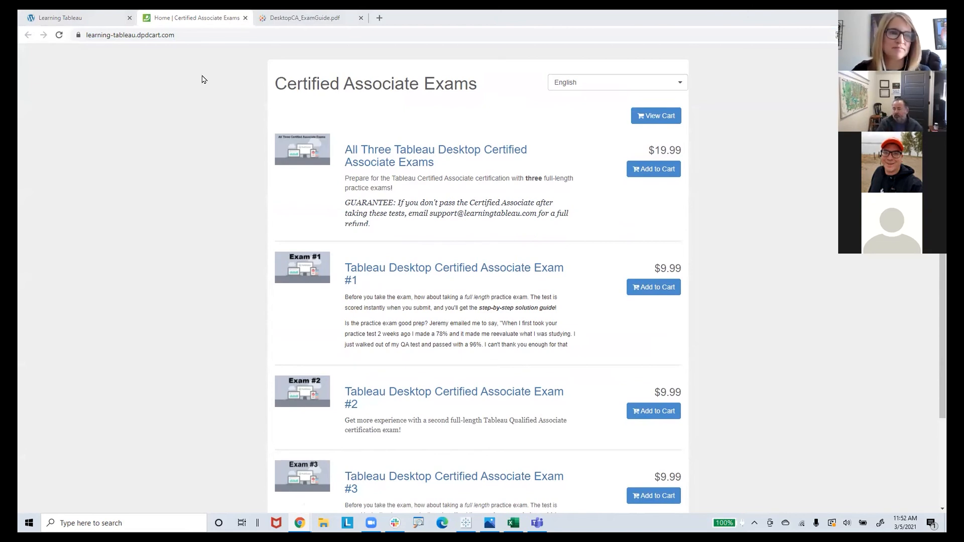
- Switch back to the exam guide and return from it to the Product exams on Tableau's Certification page
left_click(290, 20)
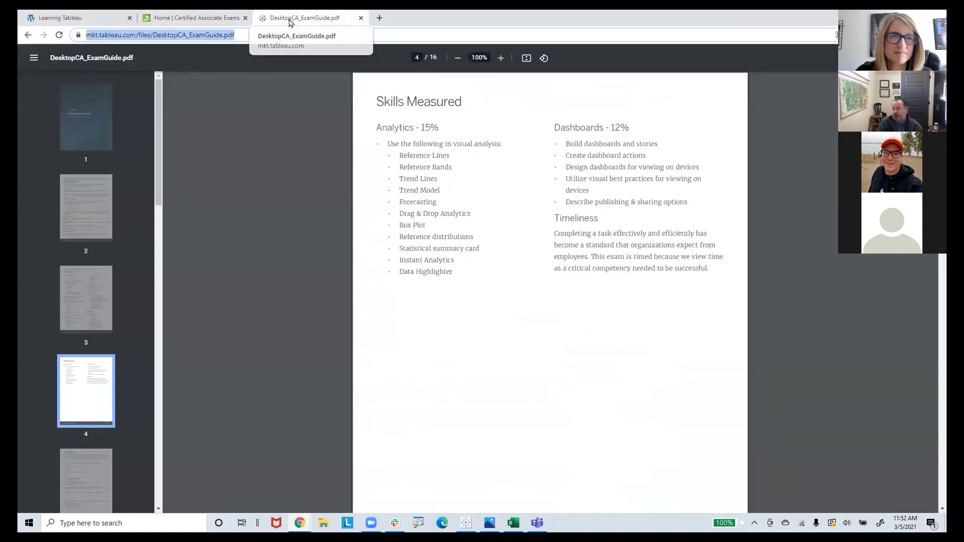
left_click(28, 36)
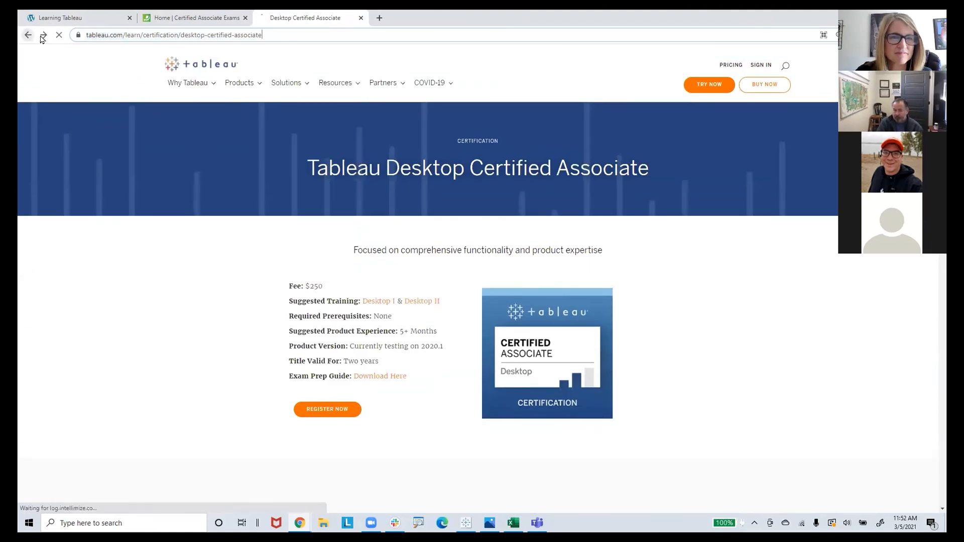
left_click(89, 40)
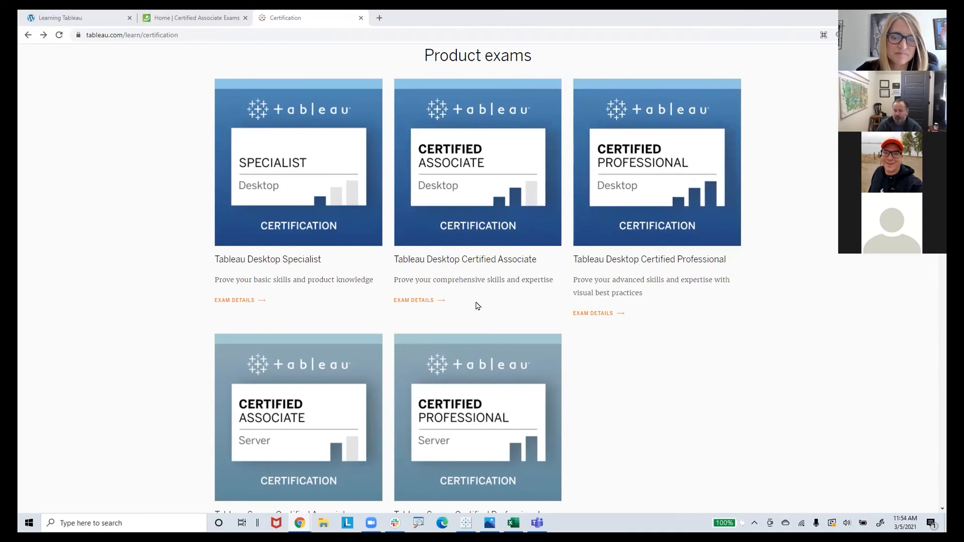
- Reopen the Desktop Certified Associate exam guide from its exam details and go to the Sample Questions on page 5
left_click(424, 303)
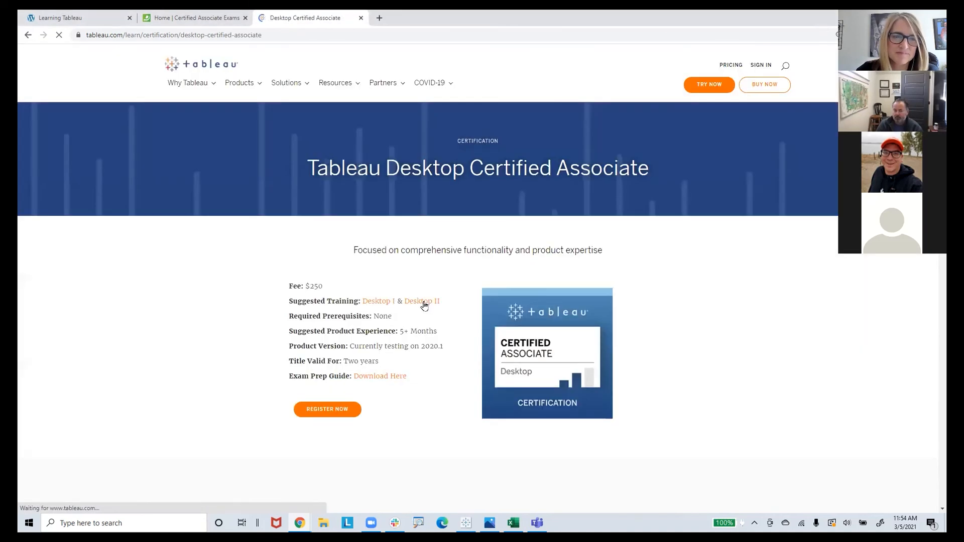
left_click(380, 377)
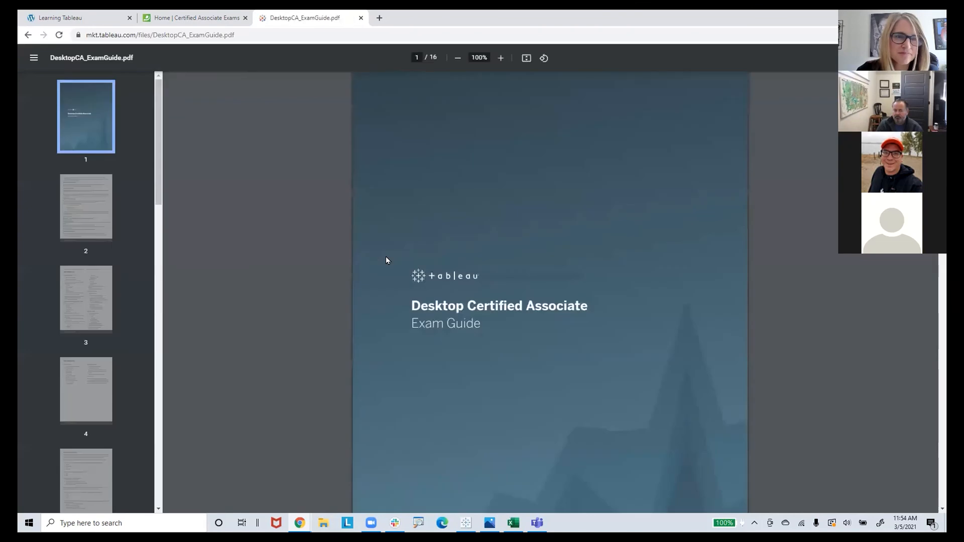
left_click(87, 205)
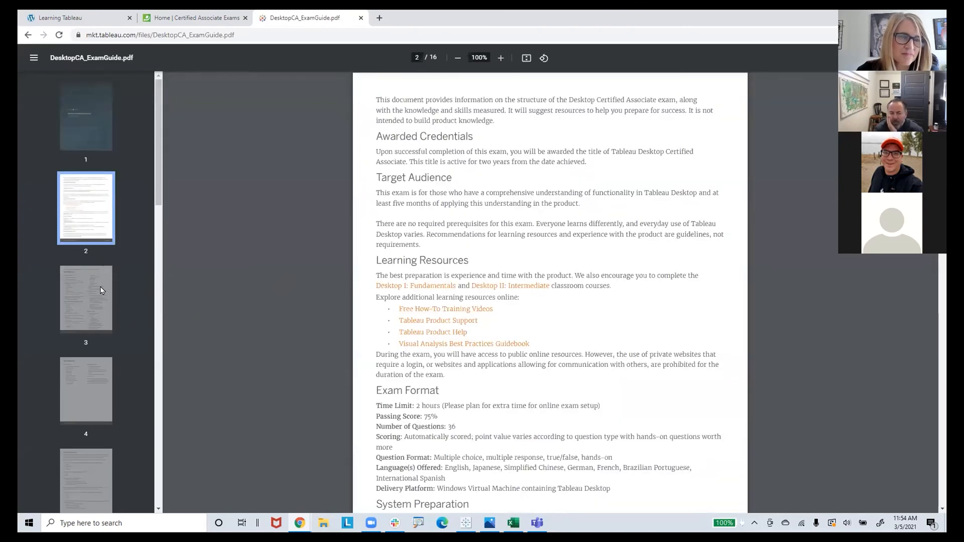
left_click(100, 290)
scroll(87, 384, "down", 2)
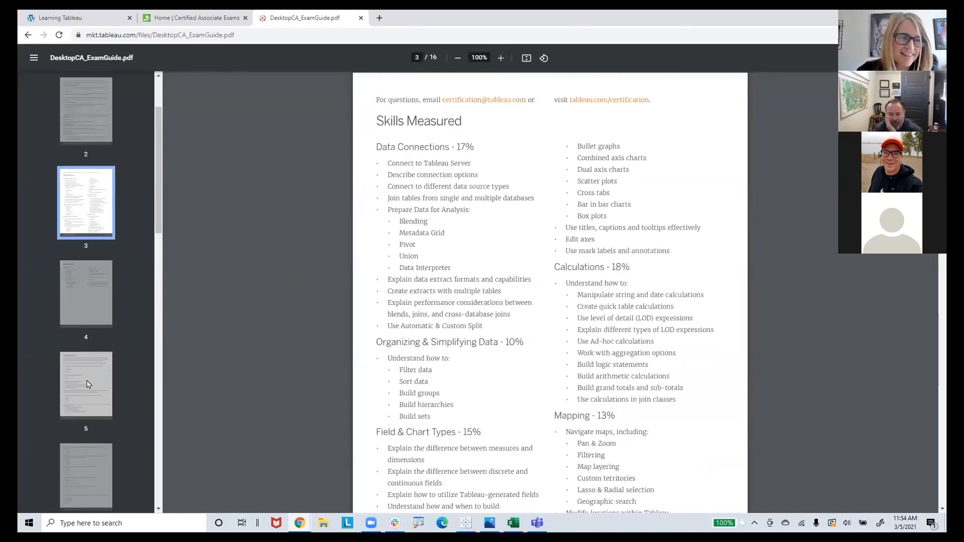
left_click(86, 384)
scroll(90, 384, "down", 2)
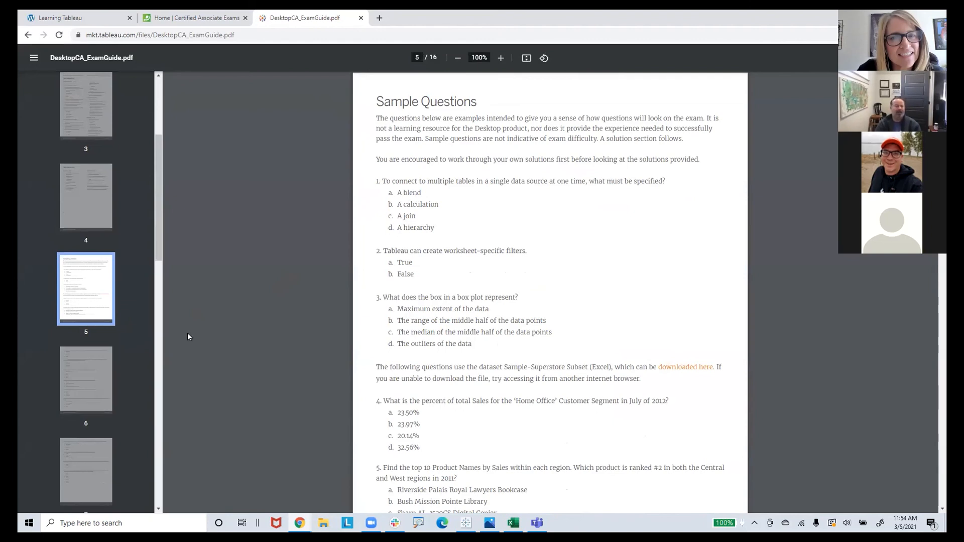
- Highlight the start of sample question 1 about connecting to multiple tables, and clear the highlight
scroll(447, 250, "up", 1)
scroll(448, 250, "down", 1)
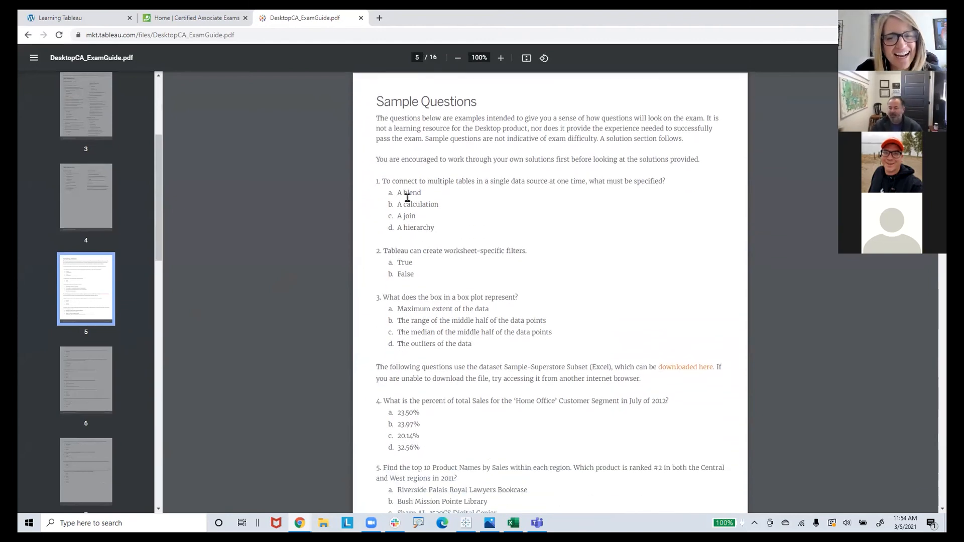
left_click_drag(376, 181, 479, 189)
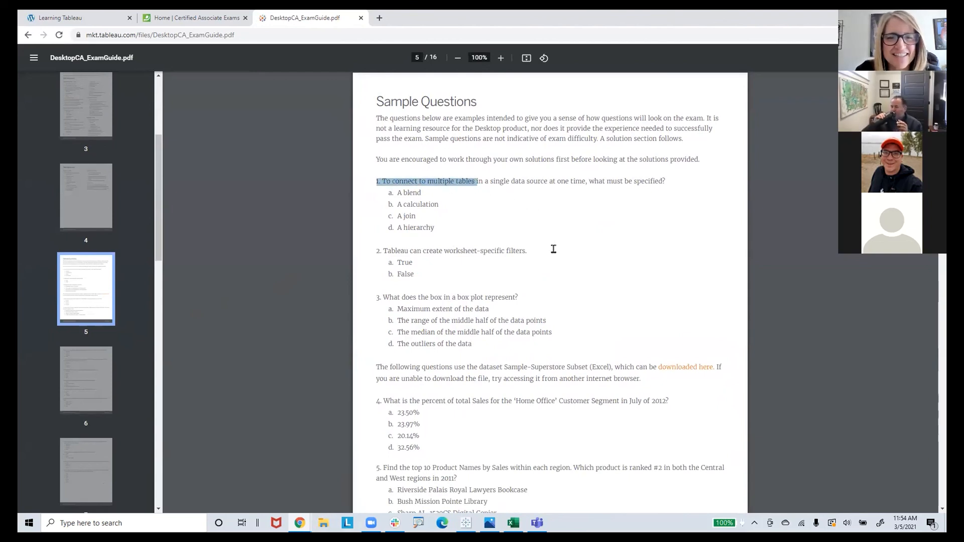
left_click(532, 239)
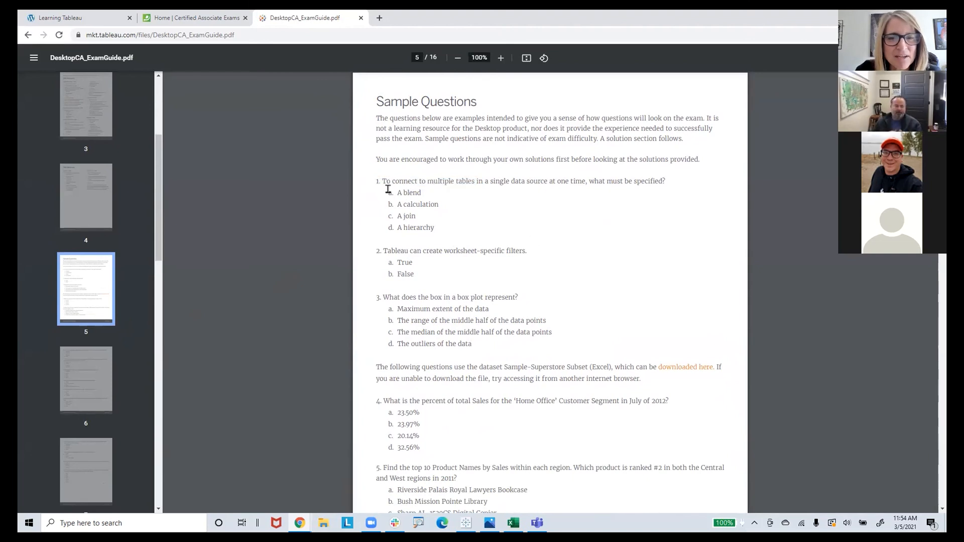
- Look through the exam guide's Sample Questions from question 1 through the Solutions page, and return to page 5
left_click_drag(375, 181, 537, 334)
scroll(540, 331, "down", 15)
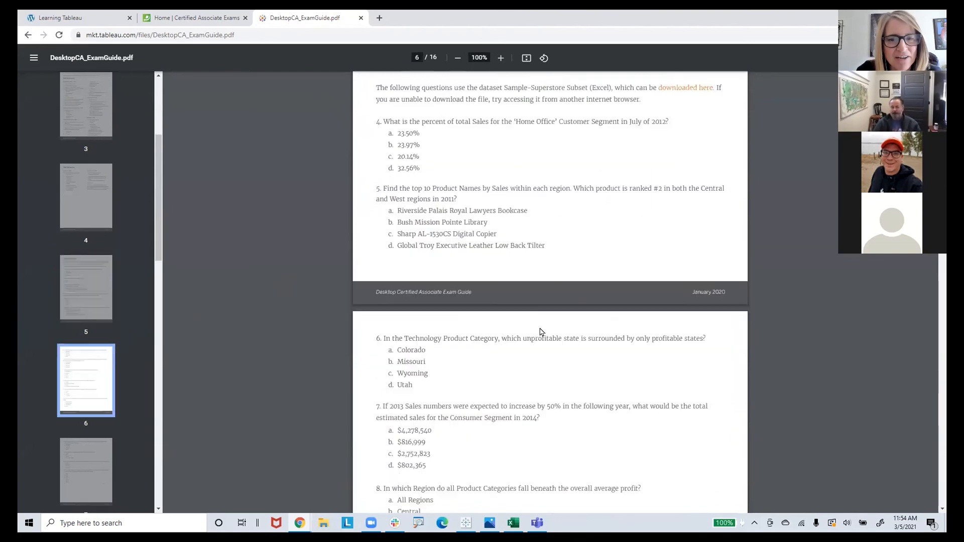
scroll(541, 329, "down", 11)
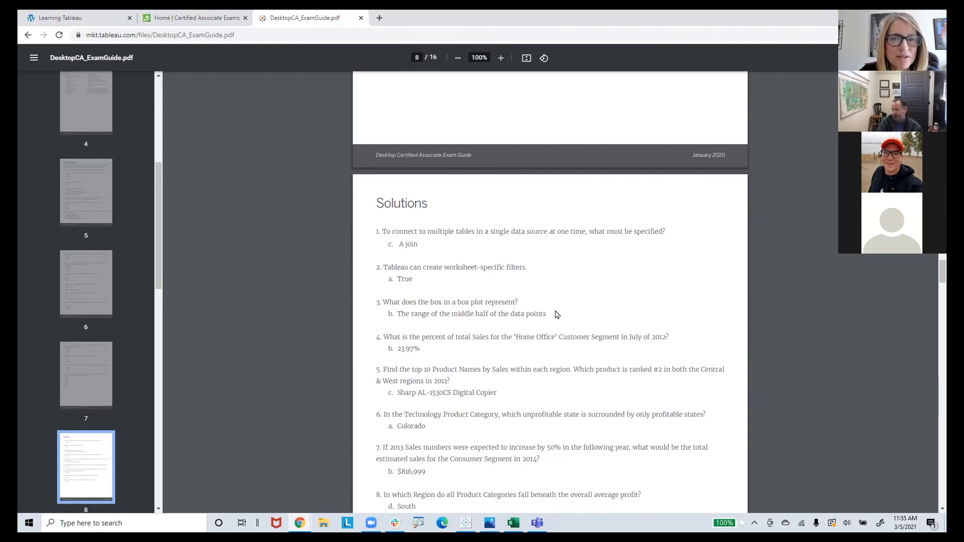
scroll(556, 315, "up", 8)
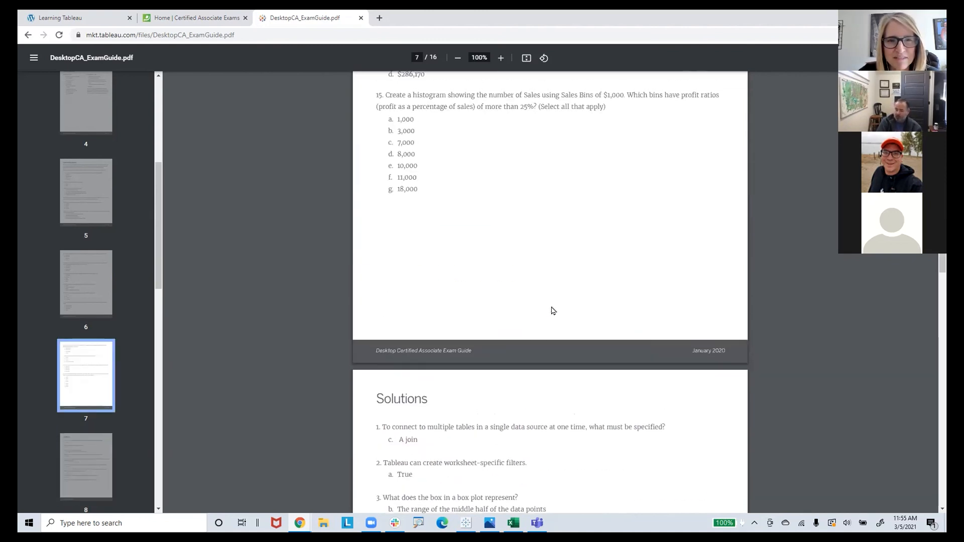
scroll(552, 310, "up", 3)
scroll(552, 310, "up", 8)
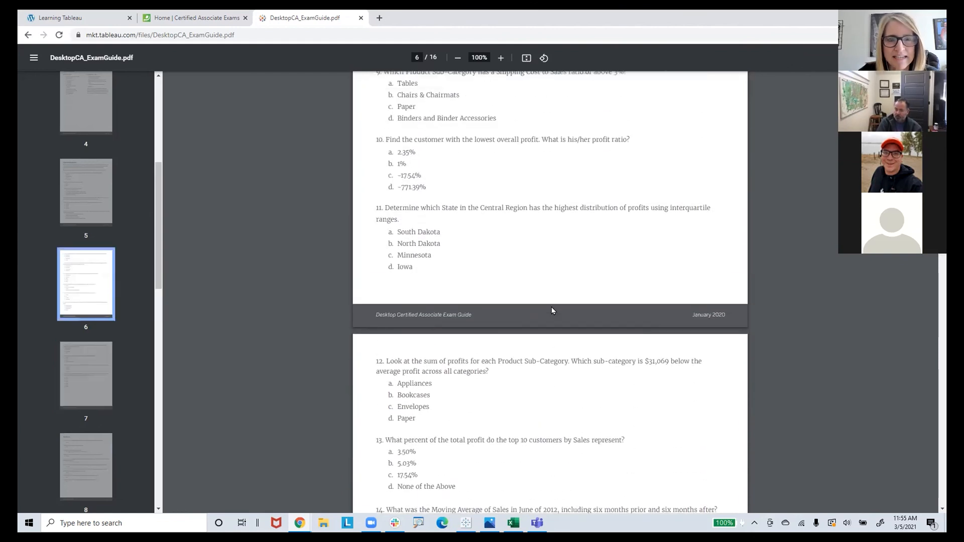
scroll(552, 311, "up", 6)
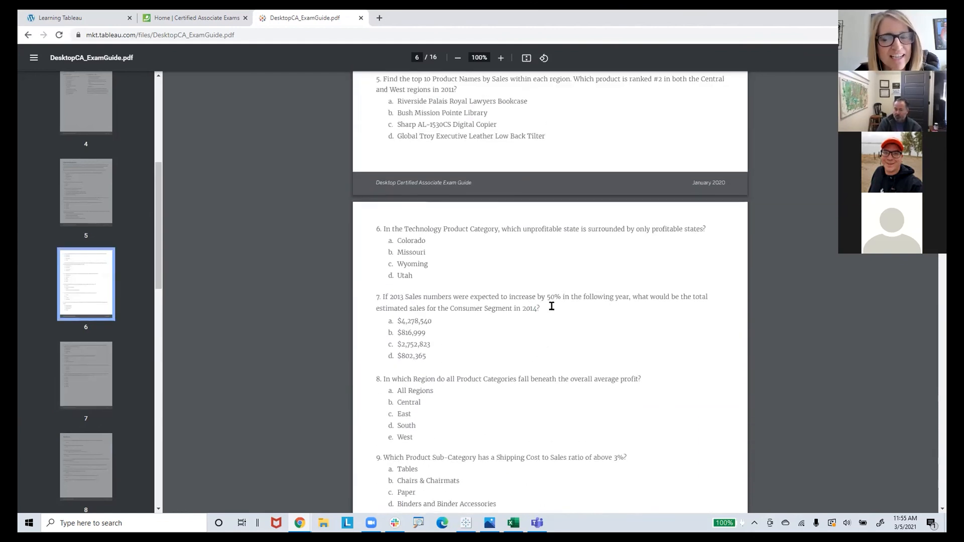
scroll(552, 311, "up", 3)
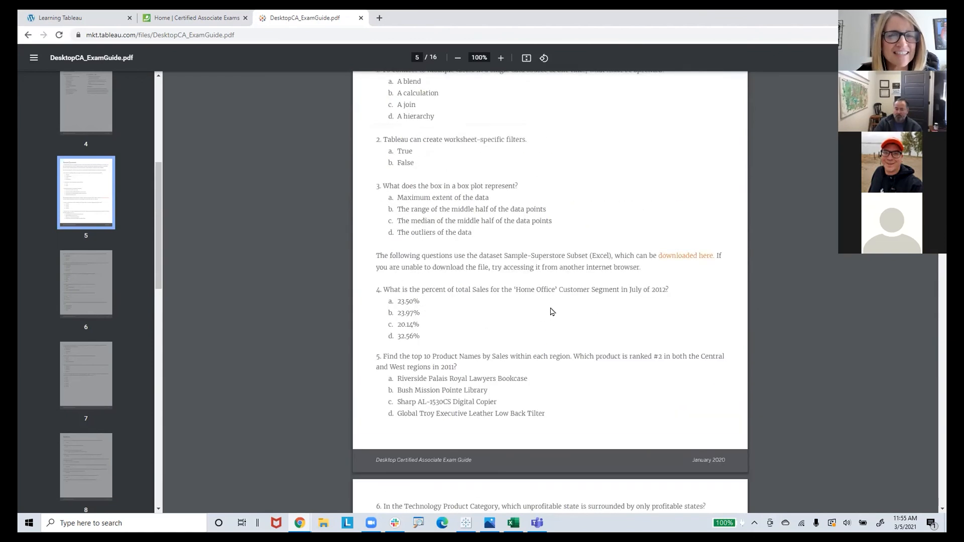
scroll(160, 176, "up", 6)
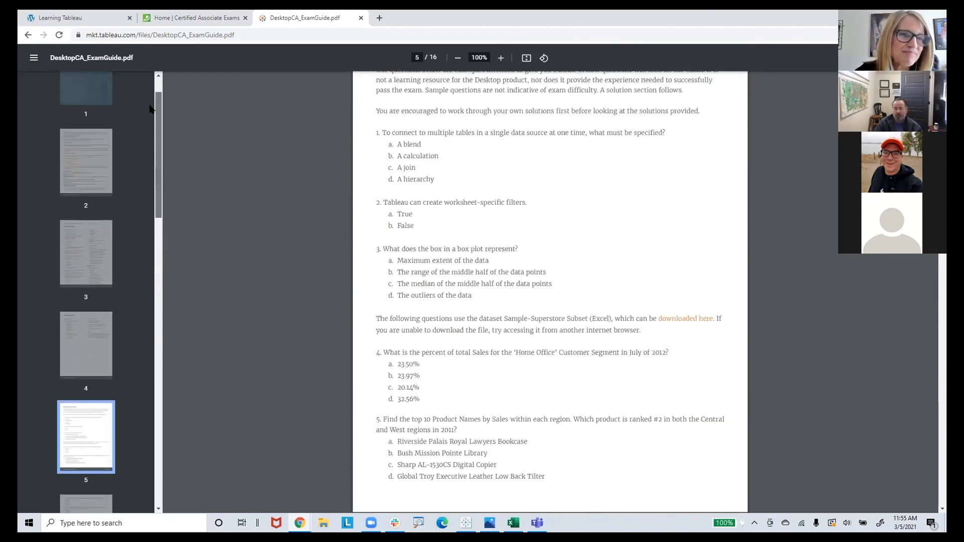
- Go from the exam guide's cover to page 2, highlight the Learning Resources section and clear the highlight
left_click(103, 114)
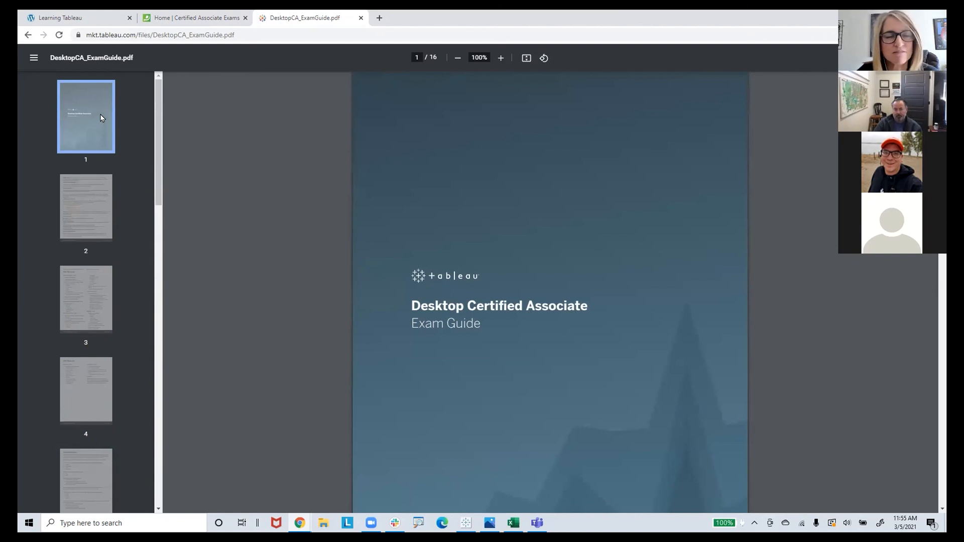
left_click(91, 214)
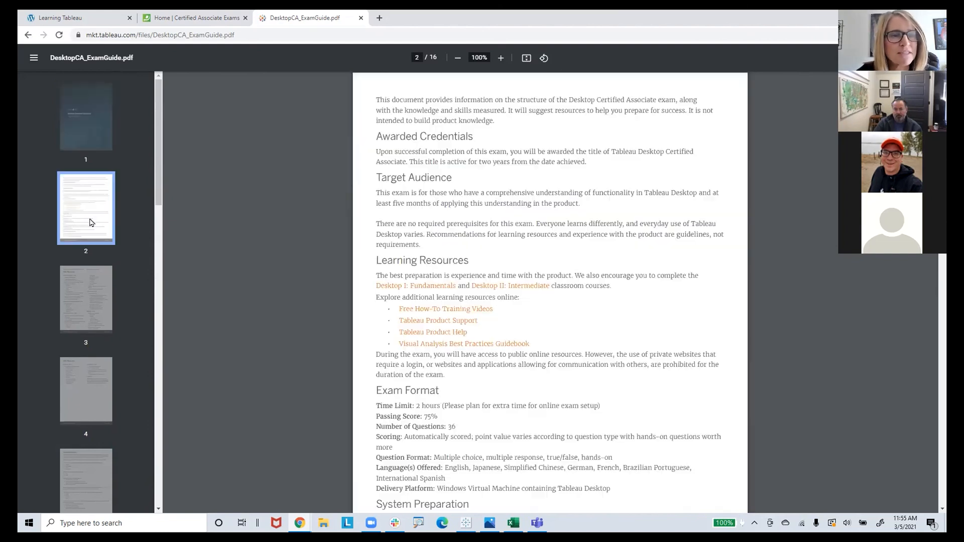
scroll(421, 293, "down", 2)
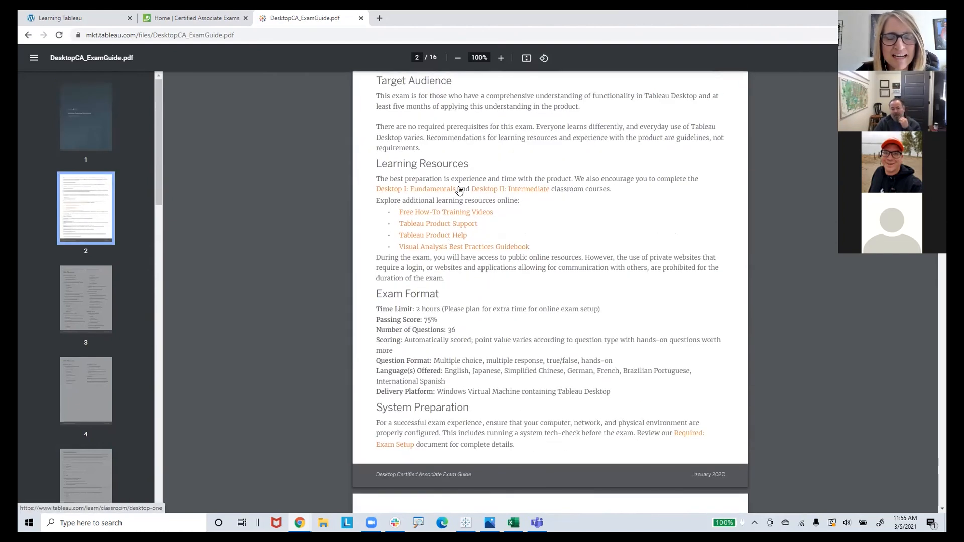
left_click_drag(375, 163, 551, 252)
left_click(561, 240)
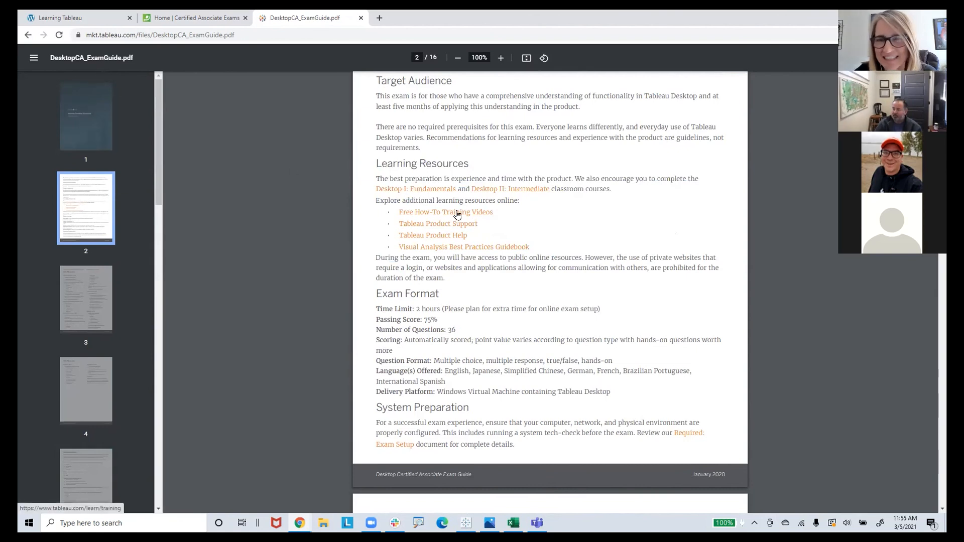
- Look through the Tableau Live Recordings playlist on YouTube, open Tableau Live February 2021 - Episode 8 and pause it
scroll(457, 215, "up", 1)
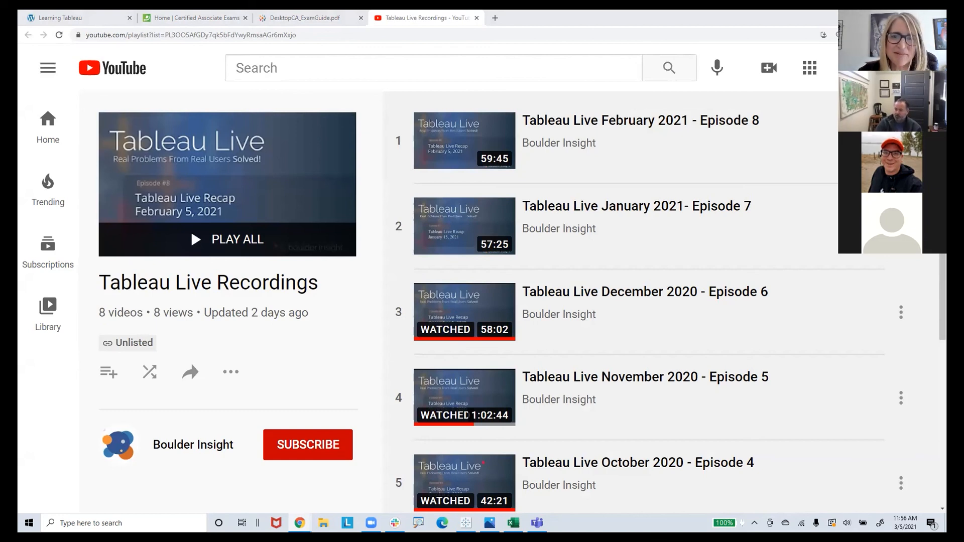
scroll(653, 301, "down", 2)
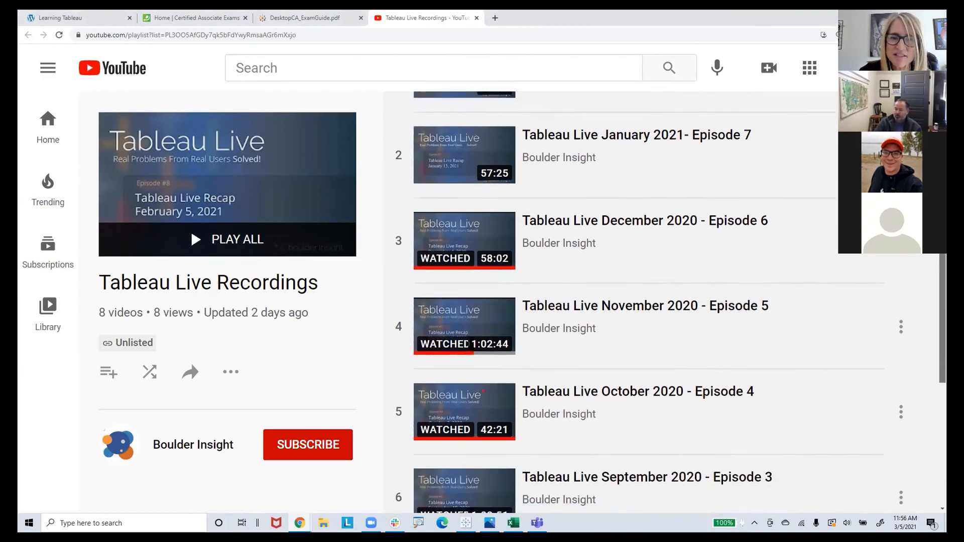
scroll(652, 301, "down", 2)
scroll(652, 301, "up", 3)
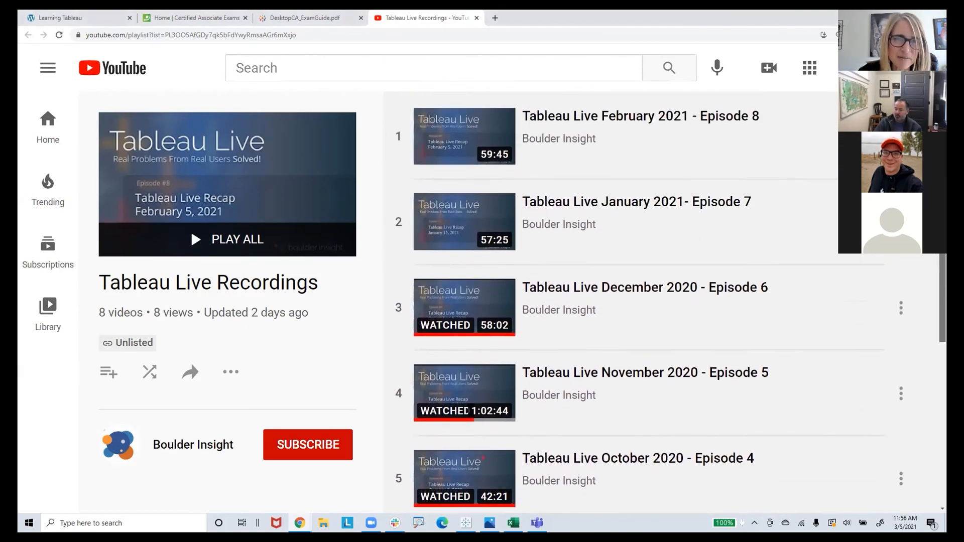
left_click(567, 123)
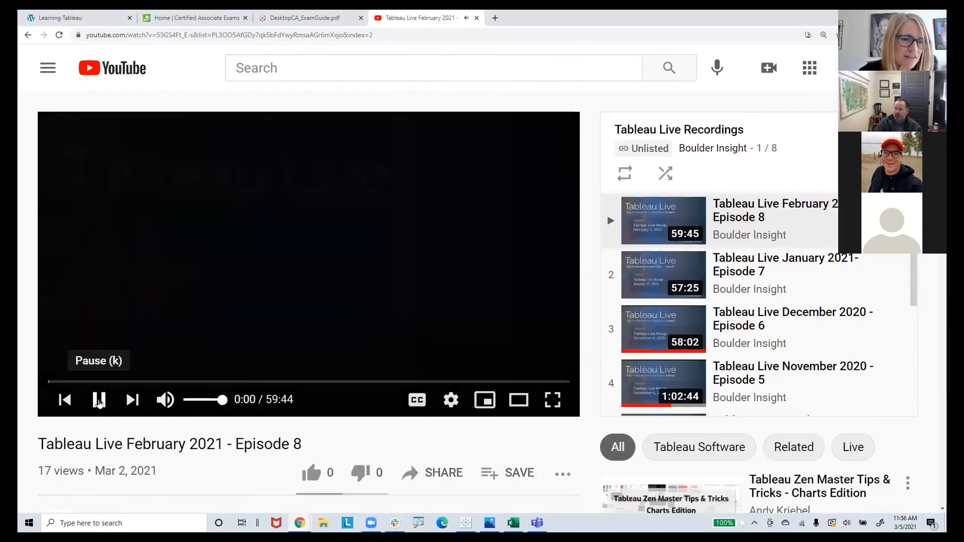
left_click(98, 400)
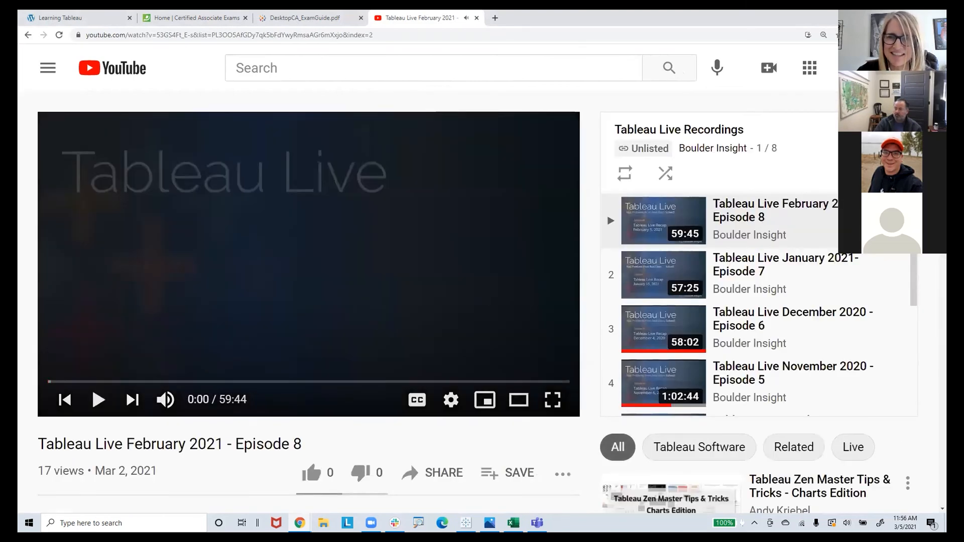
- Expand the comment pinned by Boulder Insight, examine its timestamped list of topics and return to the video player
scroll(477, 301, "down", 6)
scroll(562, 275, "down", 2)
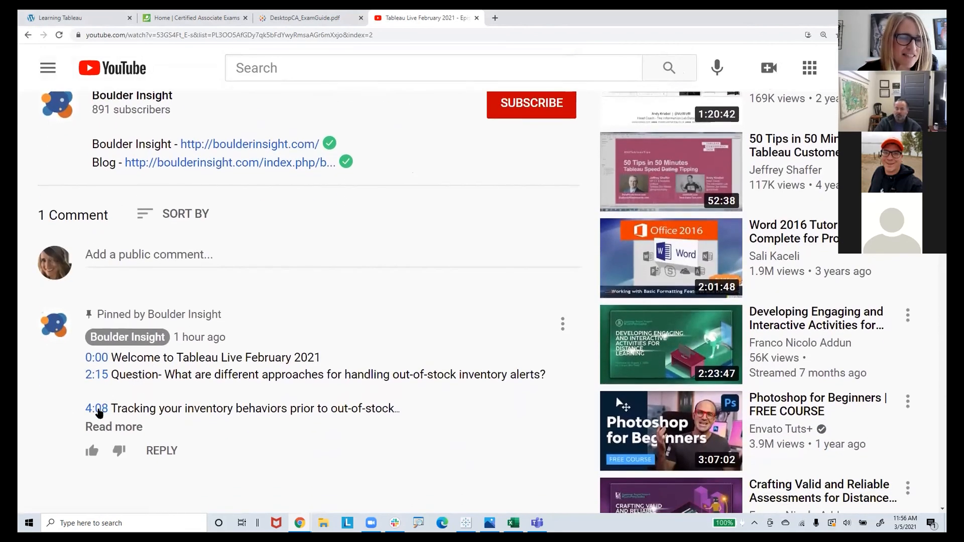
scroll(237, 395, "down", 1)
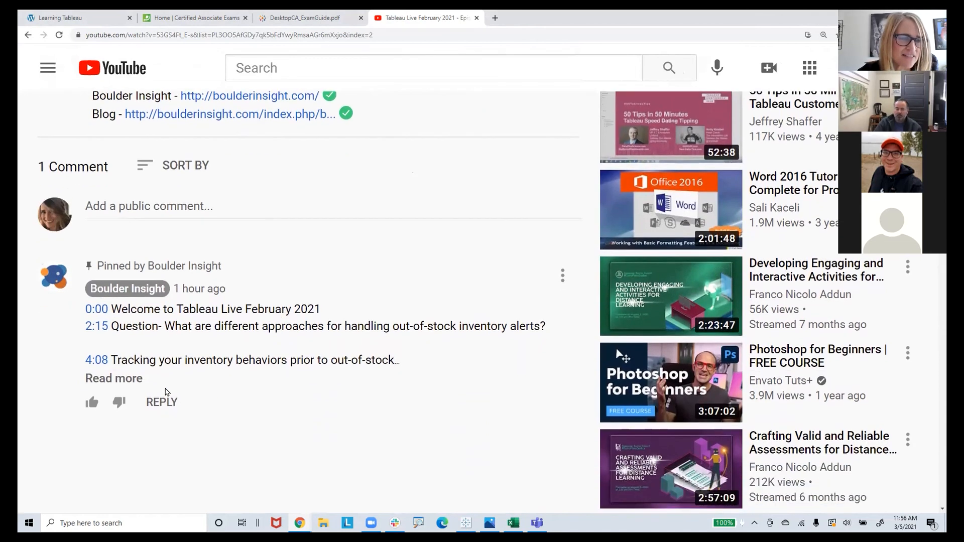
left_click(132, 381)
scroll(179, 380, "down", 1)
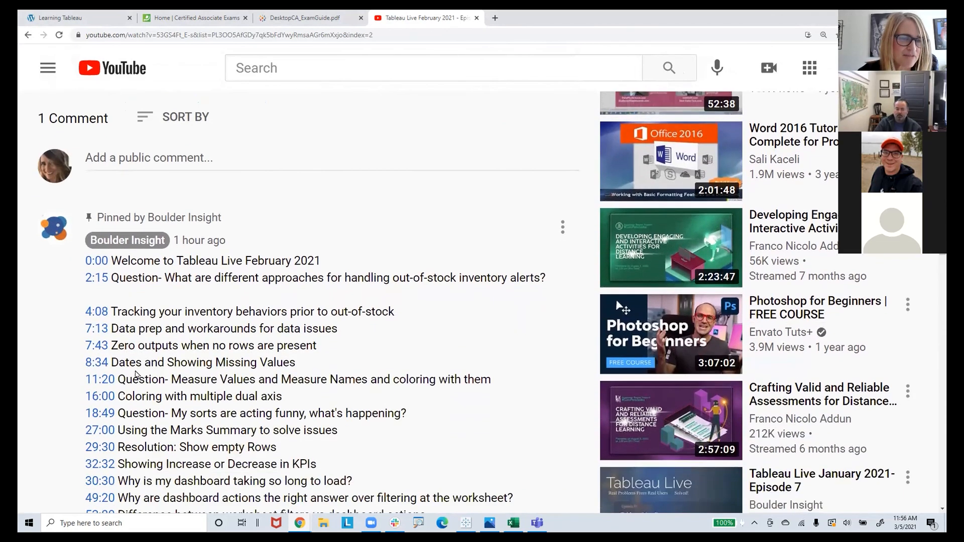
scroll(220, 426, "down", 2)
scroll(219, 425, "up", 2)
scroll(220, 425, "up", 9)
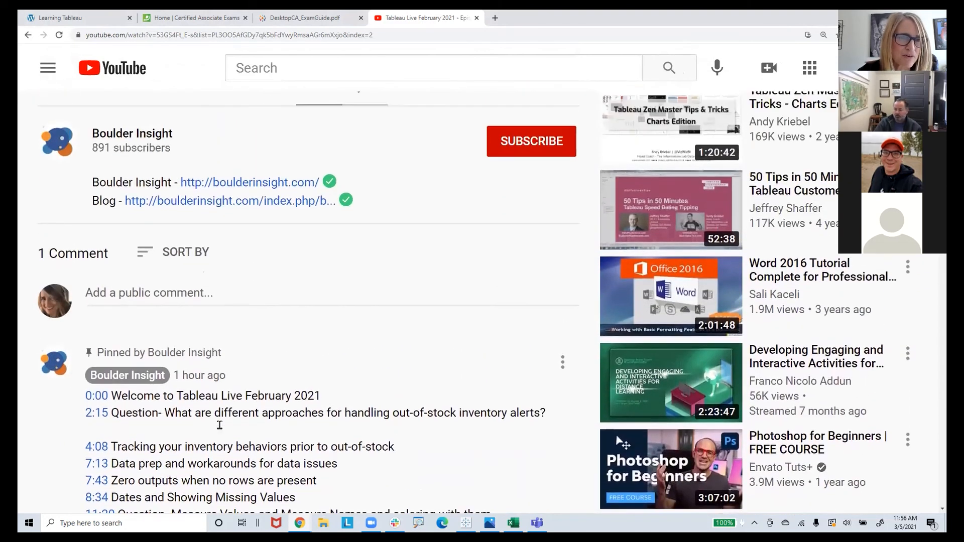
scroll(221, 430, "up", 2)
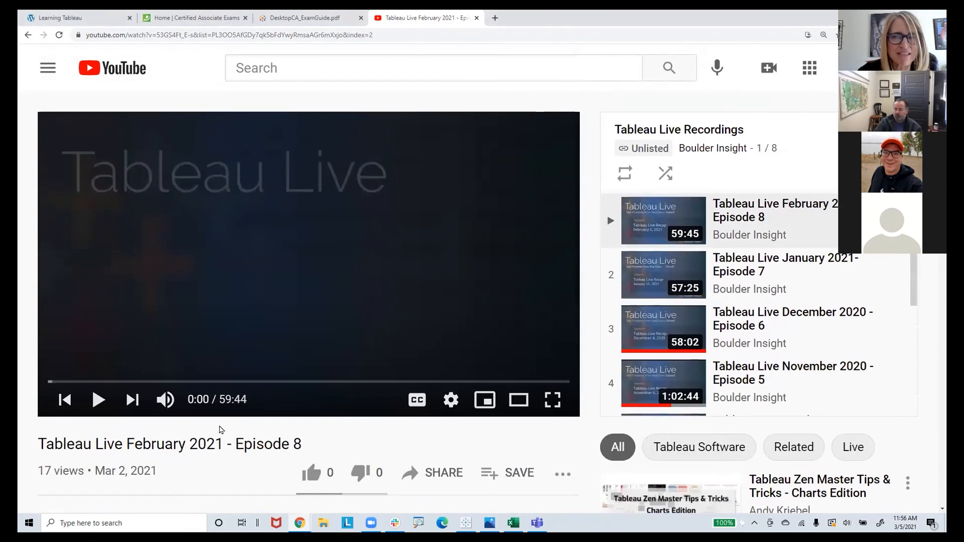